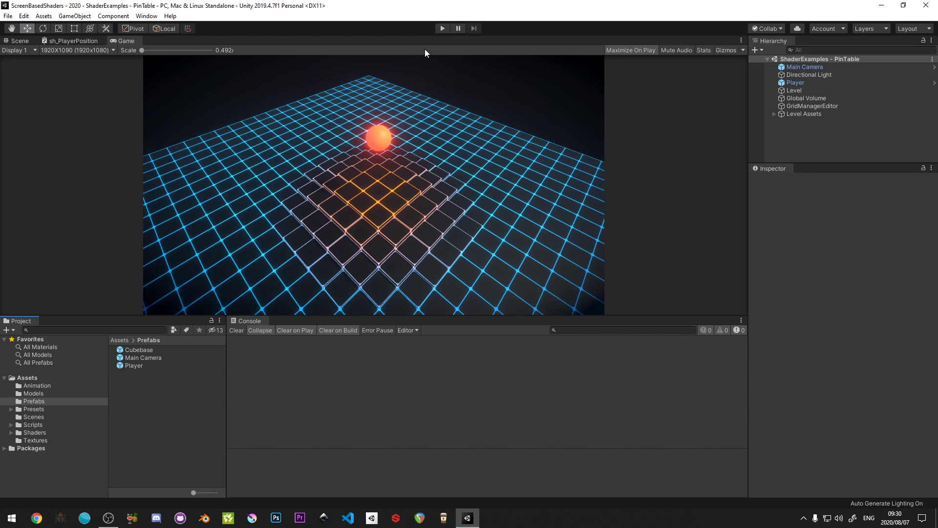
- Run the PinTable scene in play mode and restore the Game view from maximized to the regular editor layout
click(439, 30)
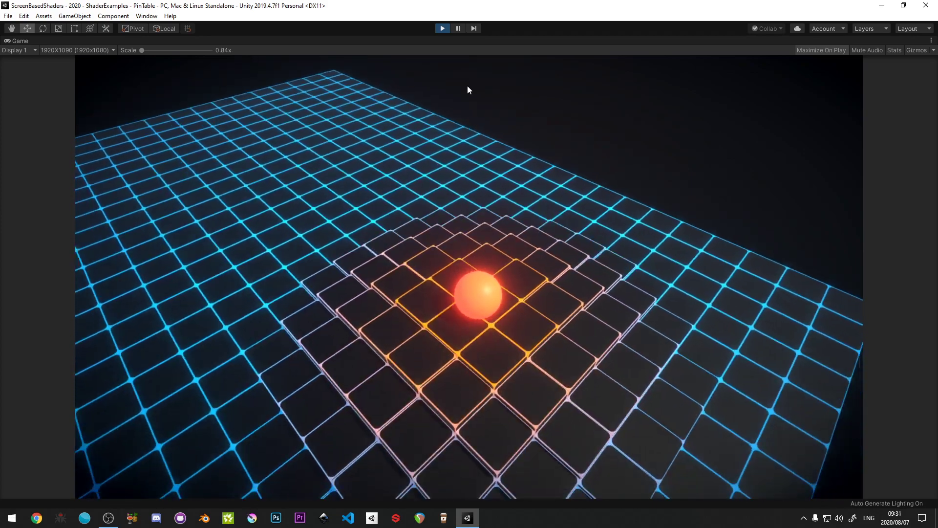
click(457, 27)
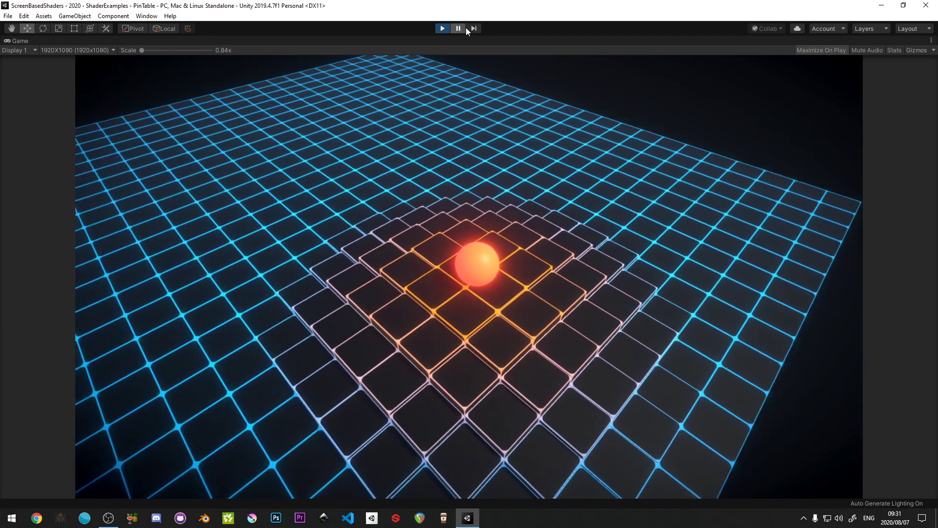
key(shift+space)
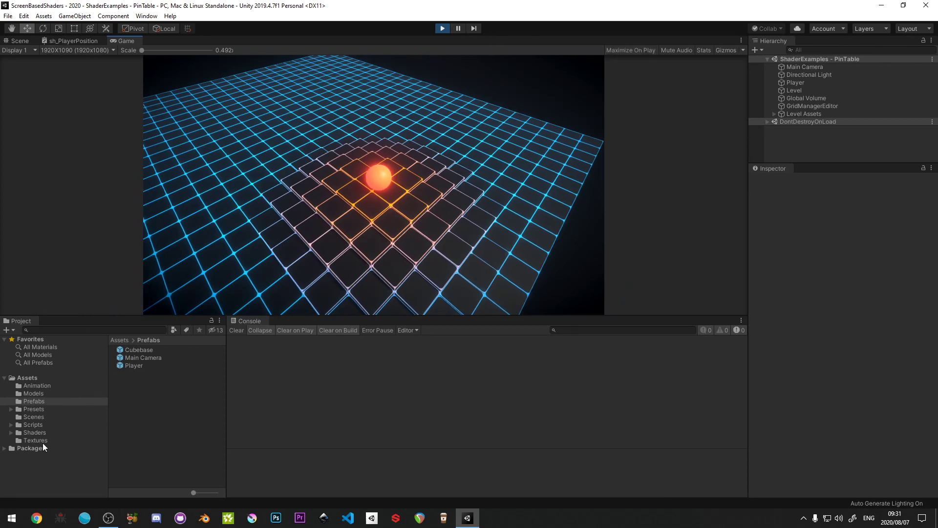
- Select the mat_Pintable material in the Shaders/ShaderEffects folder to show its properties
click(38, 431)
double_click(137, 358)
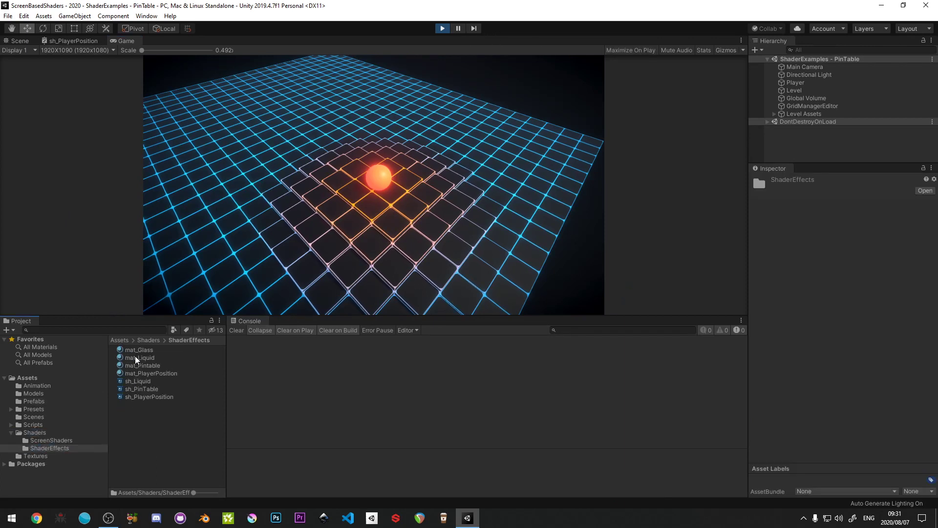
click(146, 365)
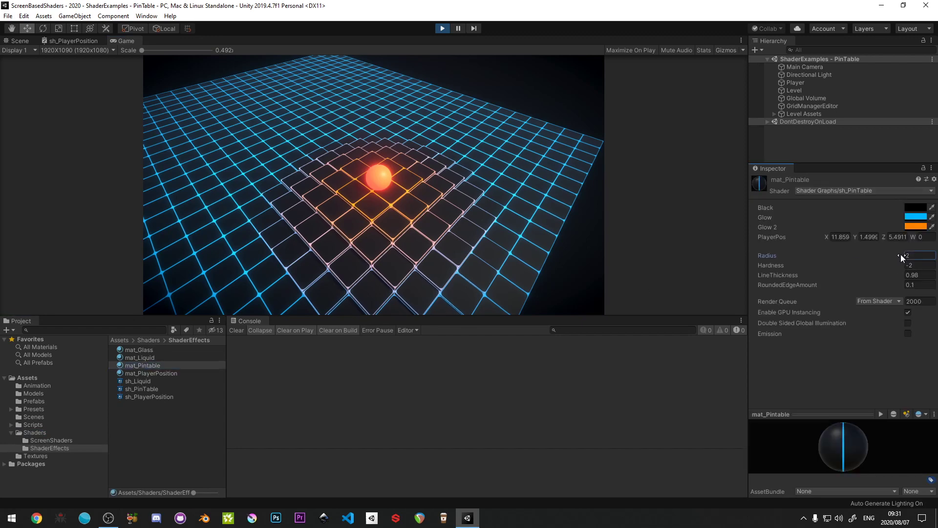
- Set mat_Pintable's Radius to 2.52 and Hardness to 1, and roll the ball around the grid to test the effect
drag(901, 254, 921, 267)
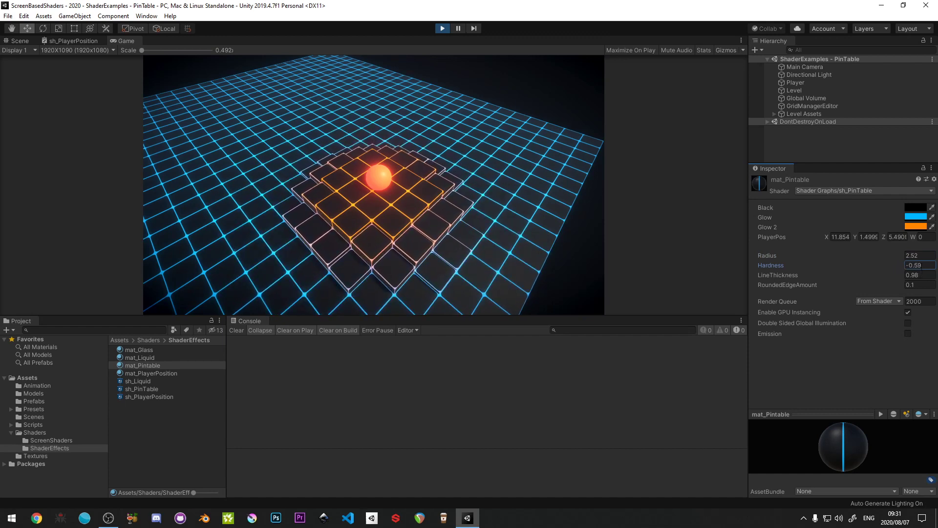
text(1)
key(Tab)
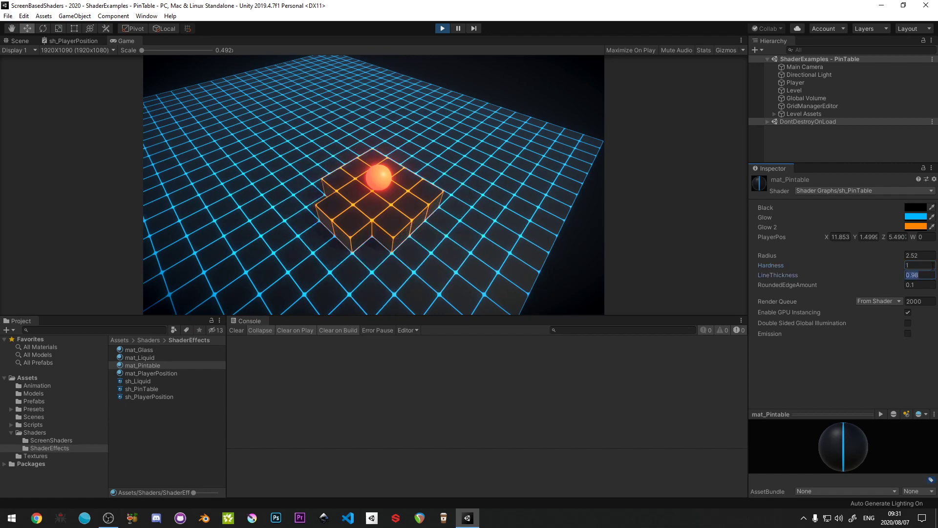
click(471, 123)
key(w)
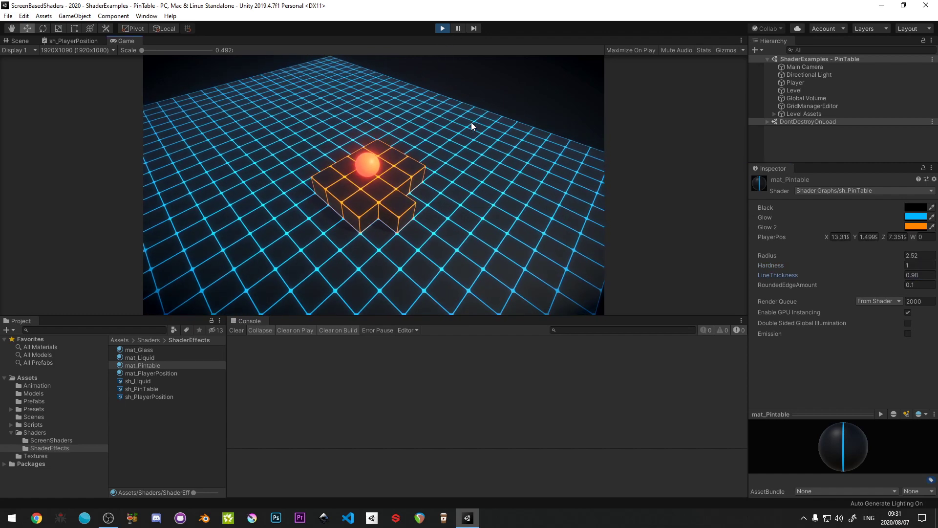
key(d)
key(s)
key(a)
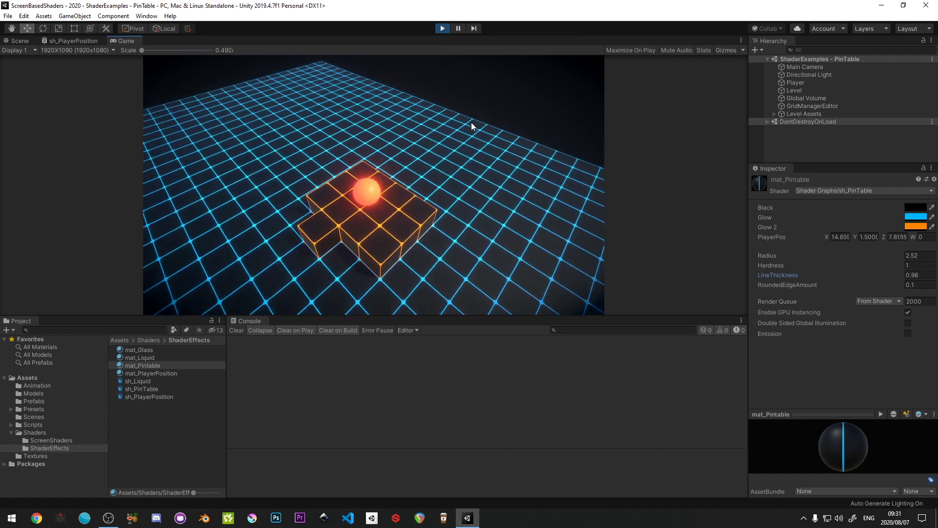
key(d)
- Set the material's Hardness to 0 and test it by moving the ball across the grid
click(921, 265)
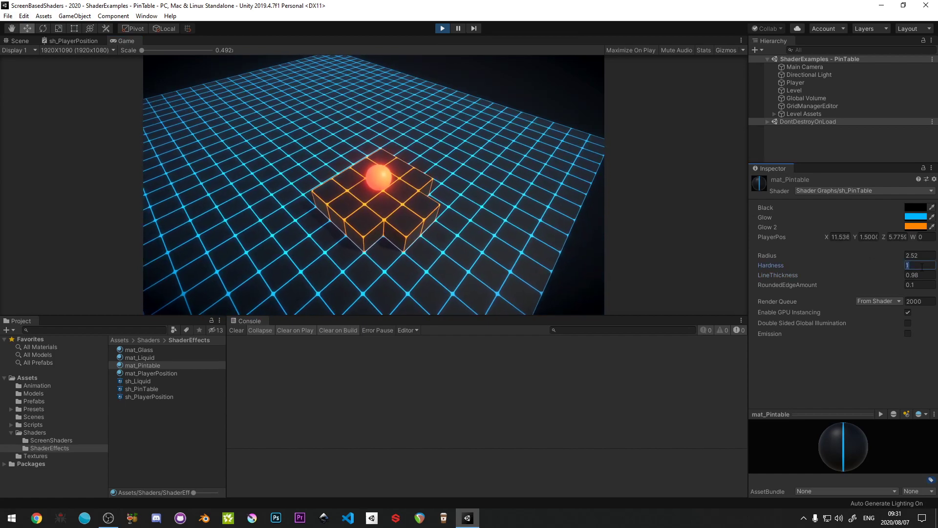
text(0)
key(Tab)
click(564, 214)
key(w)
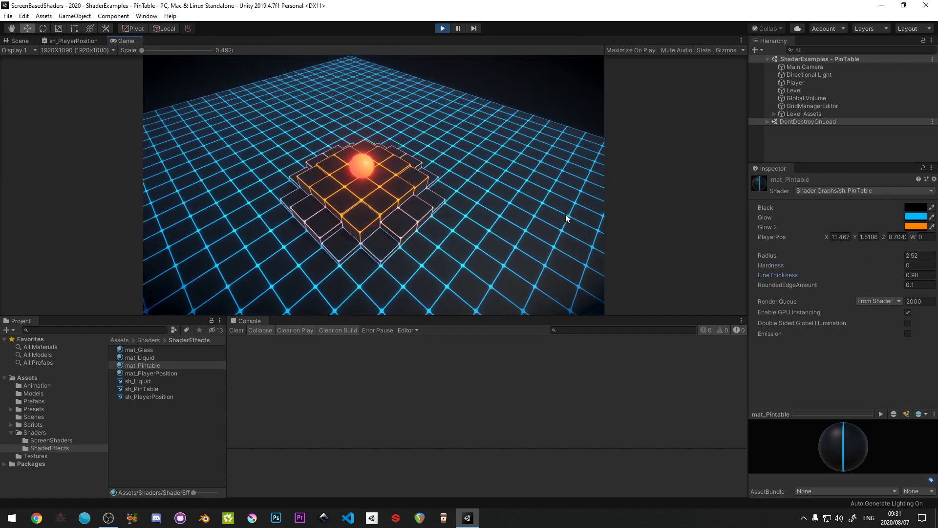
key(a)
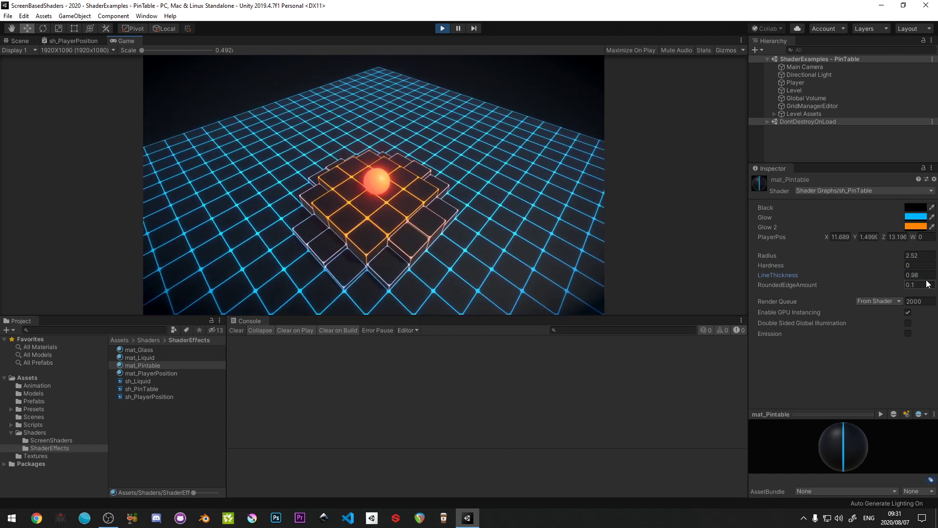
- Set the material's Hardness to -1 and roll the ball in all directions to test the softer falloff
click(921, 266)
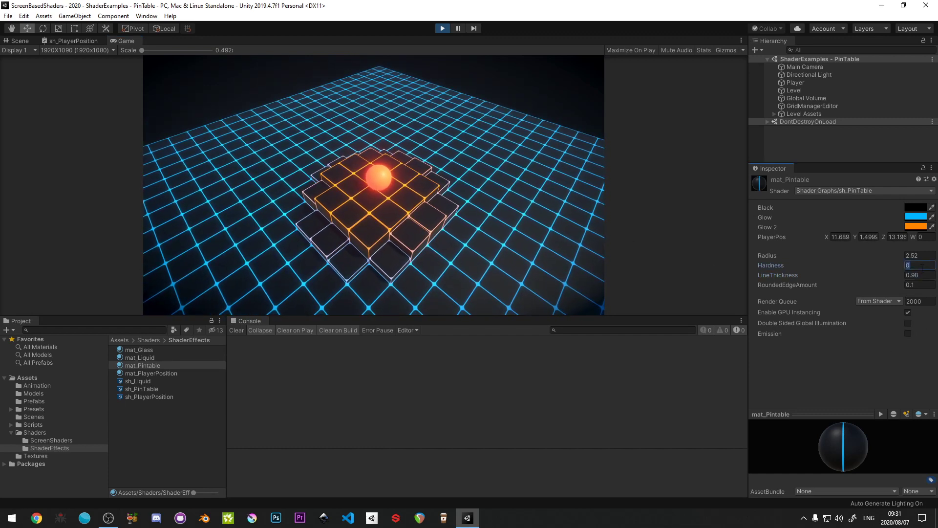
text(-1)
key(Tab)
click(593, 255)
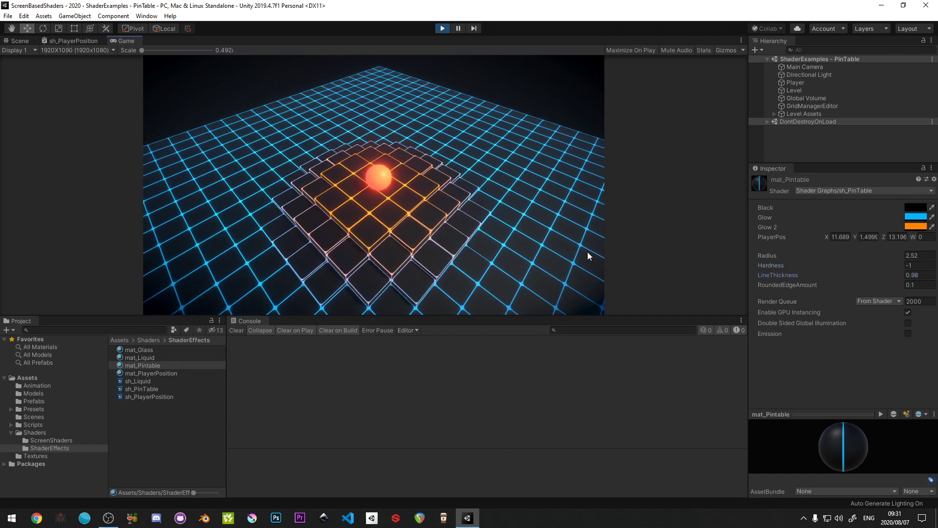
key(w)
key(a)
key(s)
key(d)
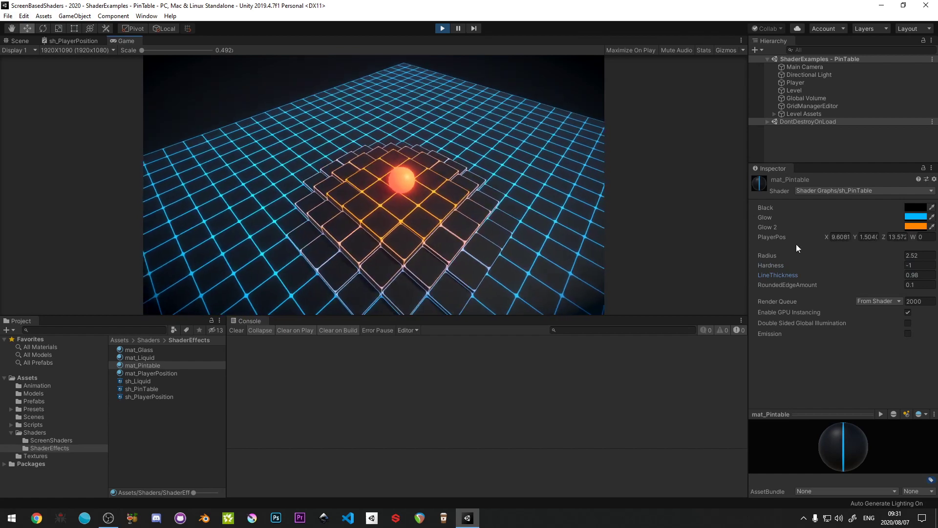
- Increase the material's Radius to 3.95 and move the ball over the grid to test the wider raised area
drag(901, 256, 923, 256)
click(444, 181)
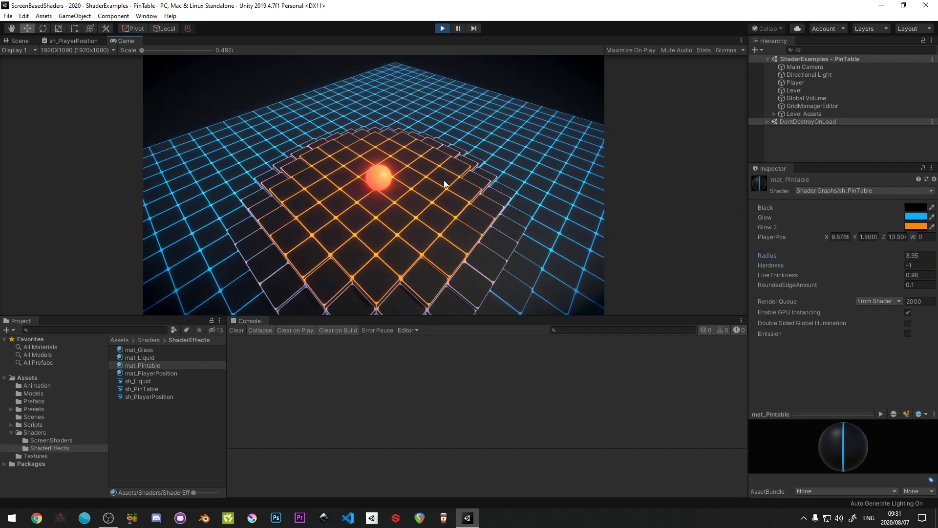
key(w)
key(d)
key(d)
key(s)
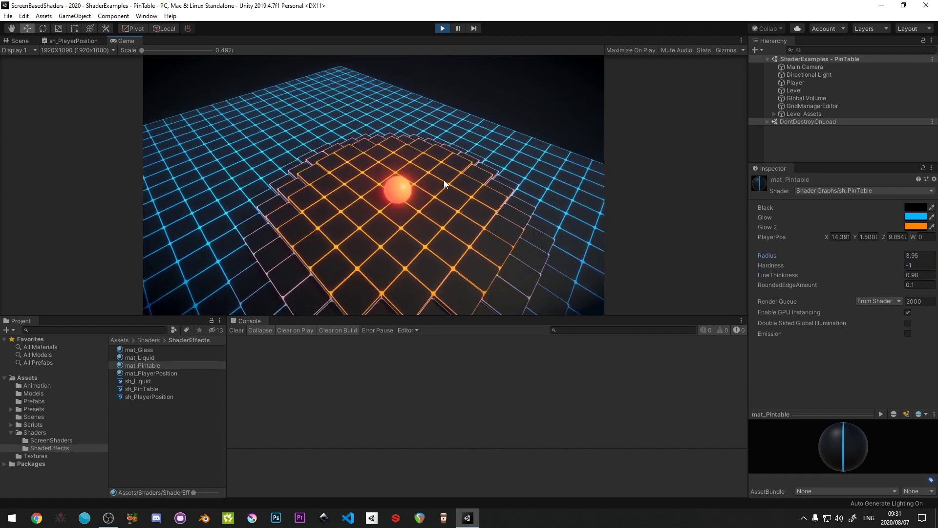
key(a)
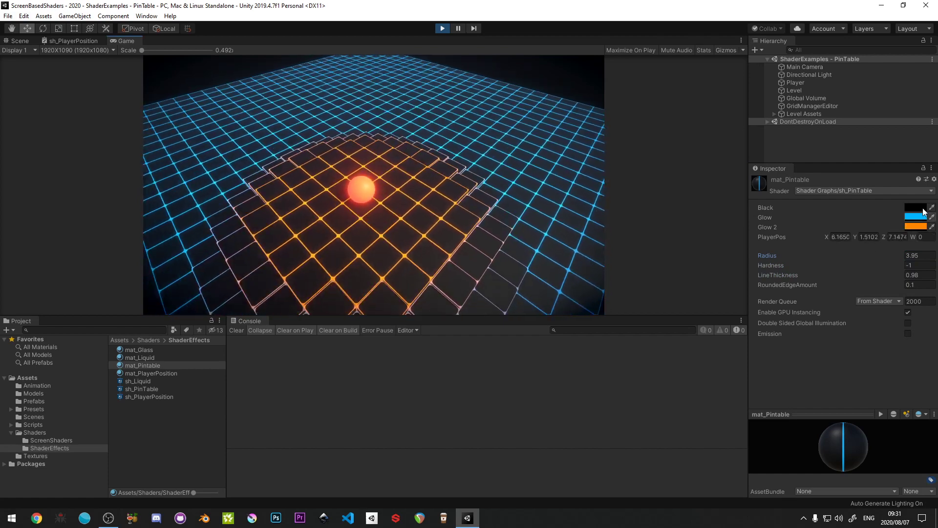
- Change the material's Glow colour to pink and its Glow 2 colour to green (07FF00)
click(923, 218)
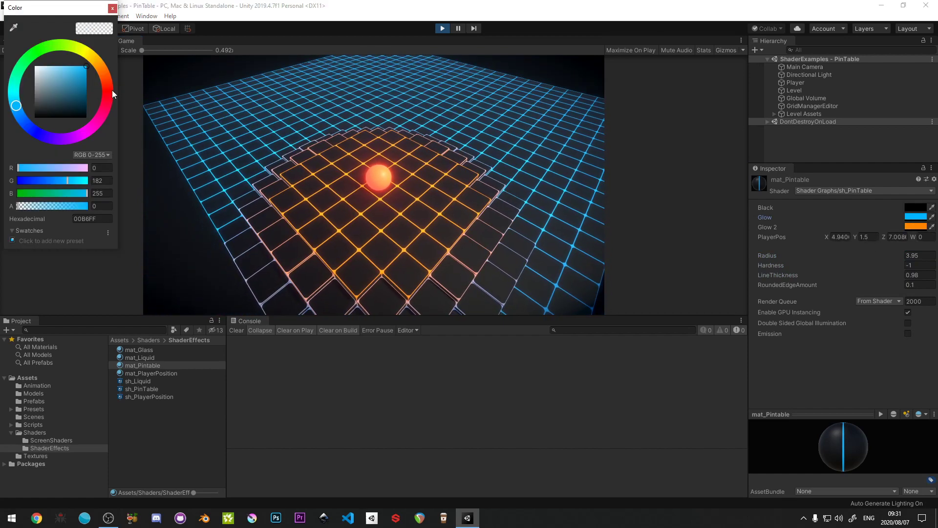
drag(113, 93, 91, 76)
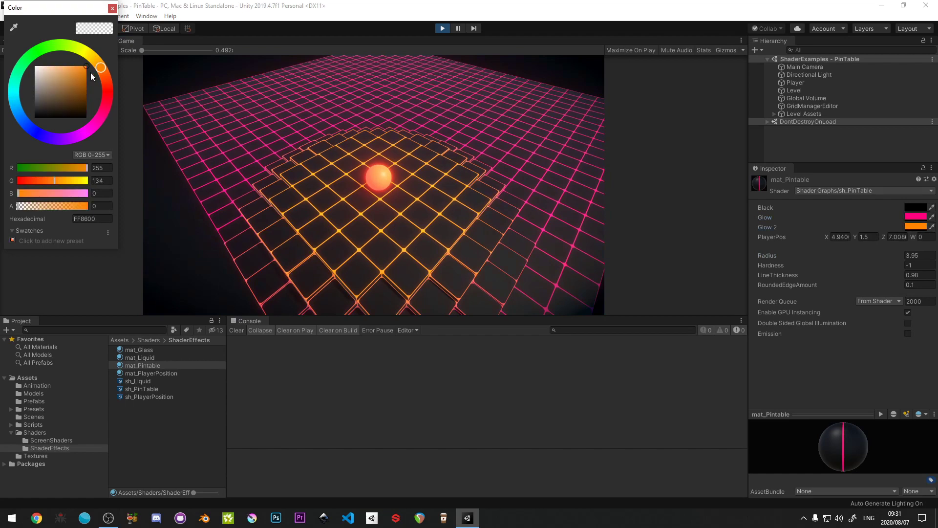
drag(54, 52, 39, 51)
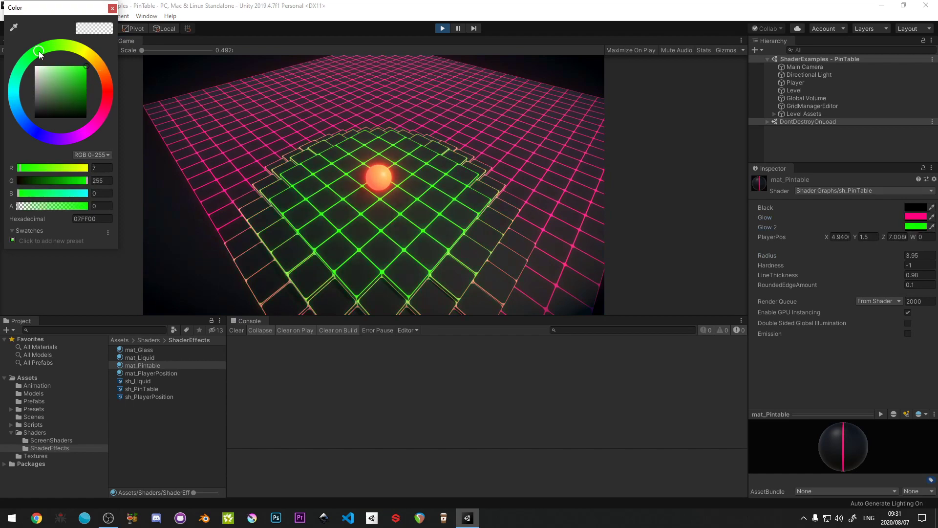
click(113, 9)
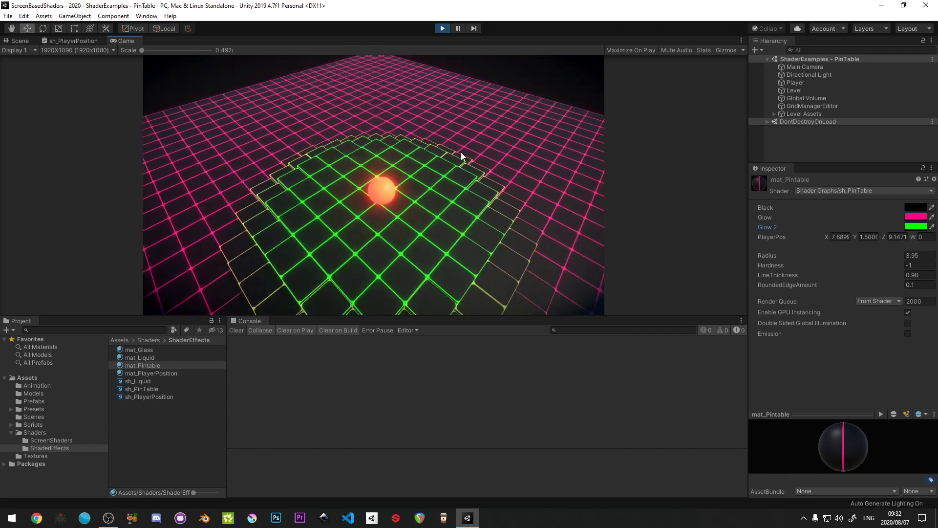
- Exit play mode, and select the Main Camera and Player objects together before clearing the selection
key(ctrl+p)
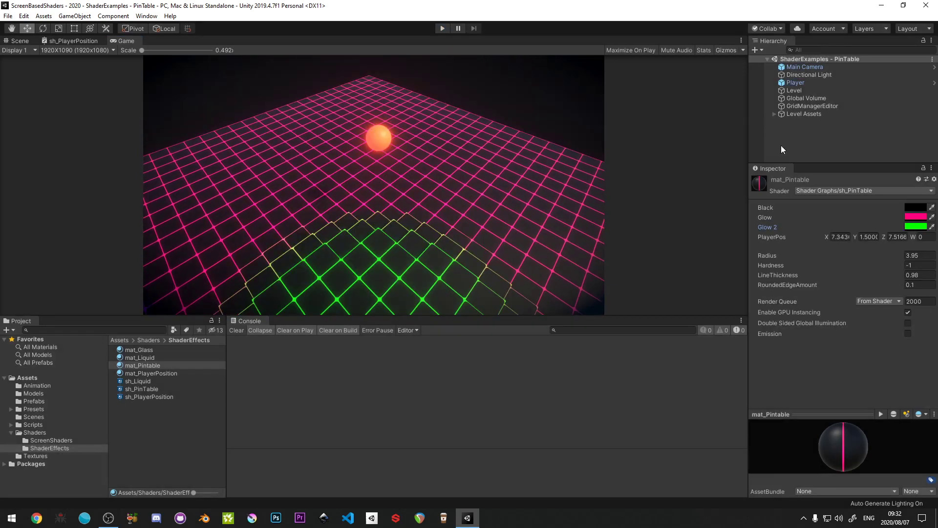
click(792, 67)
ctrl+click(795, 82)
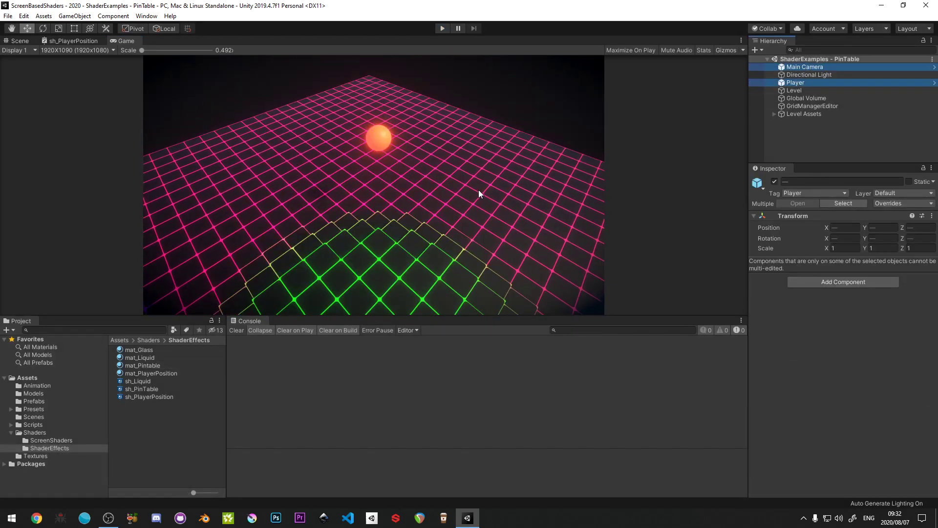
click(155, 403)
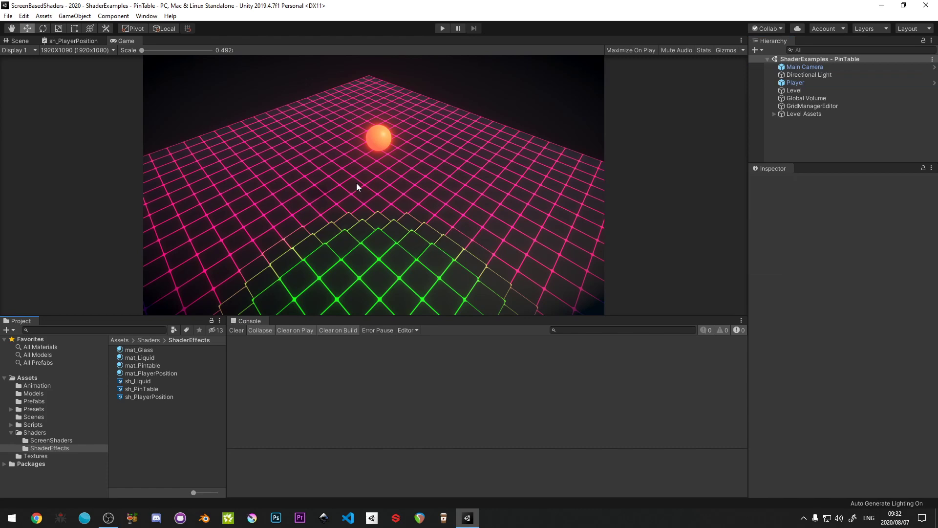
- Switch from the Unity editor to Unity Hub and check the installed Unity versions before returning to the project list
click(9, 16)
click(324, 2)
drag(418, 4, 0, 132)
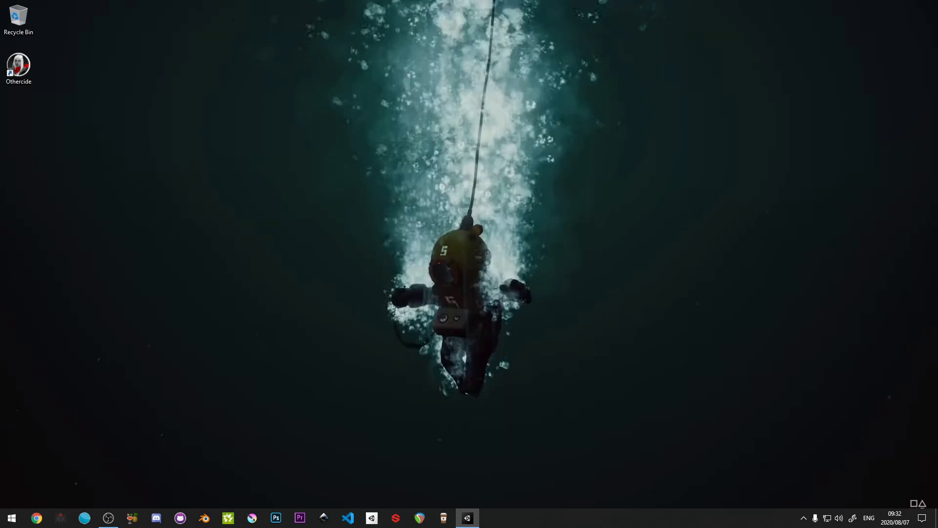
click(803, 517)
click(784, 499)
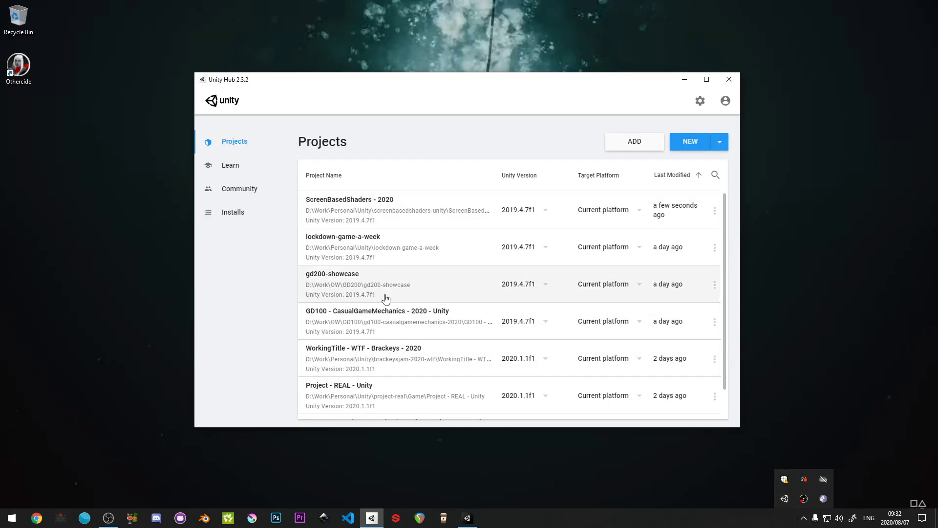
click(268, 223)
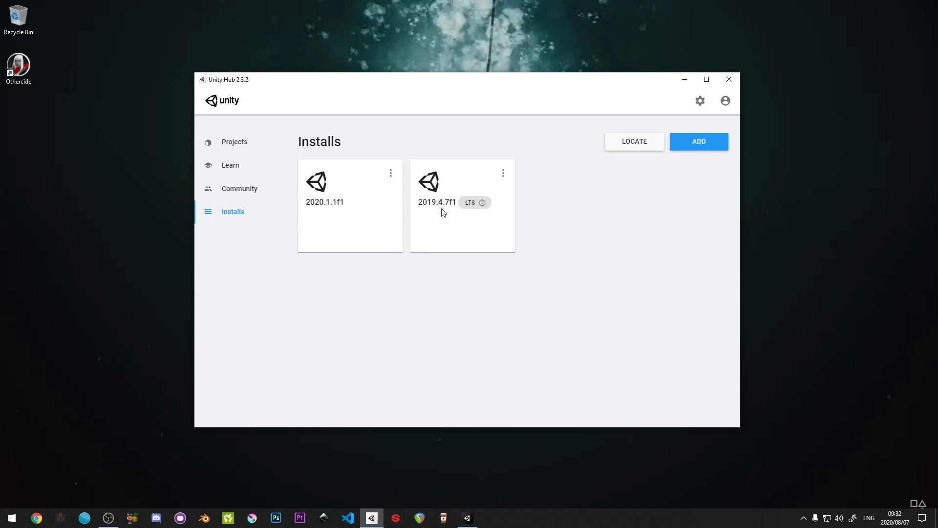
click(237, 146)
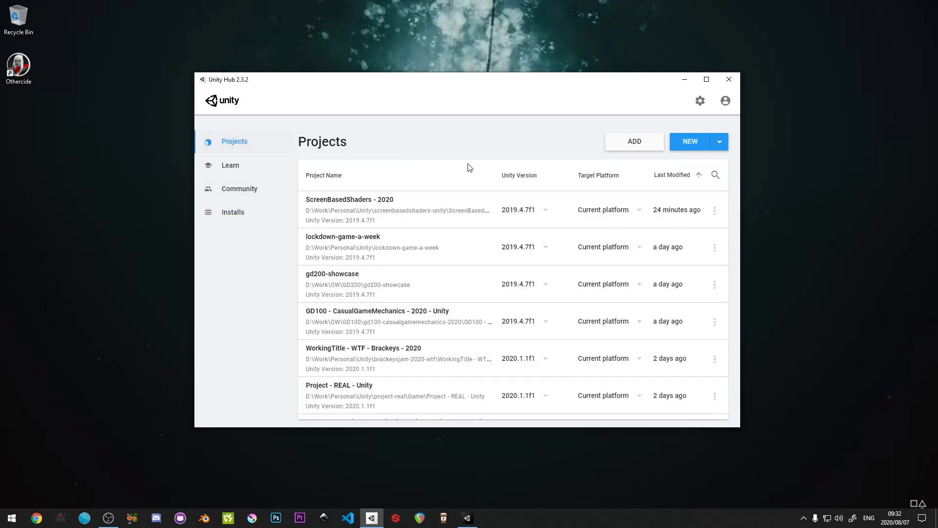
click(722, 144)
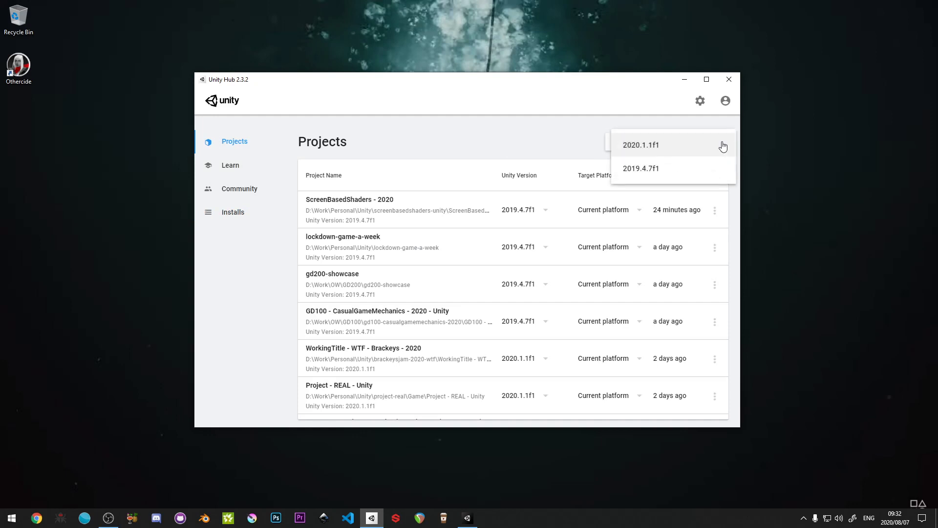
click(634, 168)
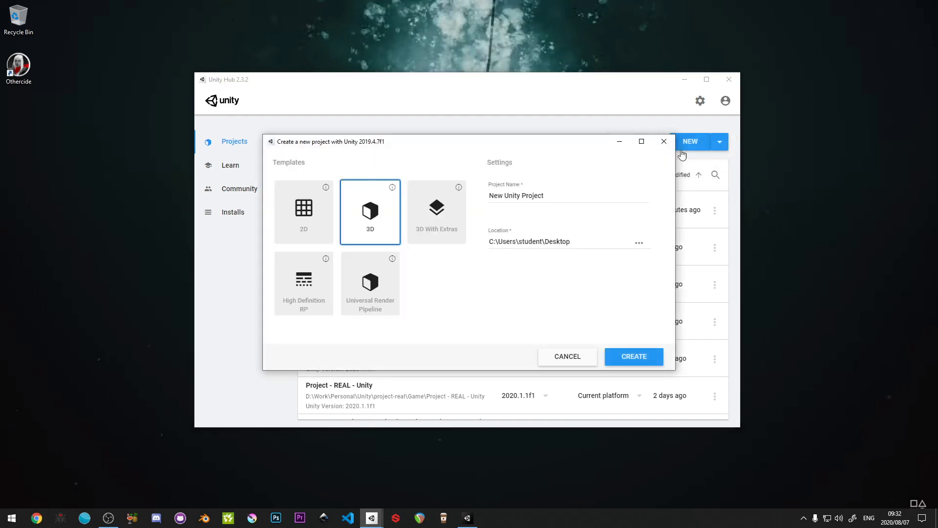
click(568, 357)
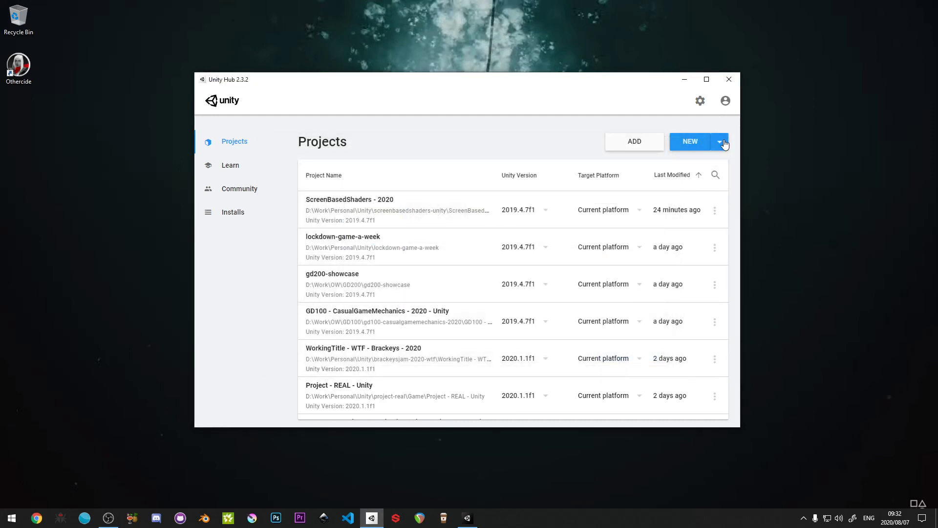
- Start a new project with Unity 2019.4.7f1 and browse for its location in D:\Work\Personal\Video Tutorials
click(724, 143)
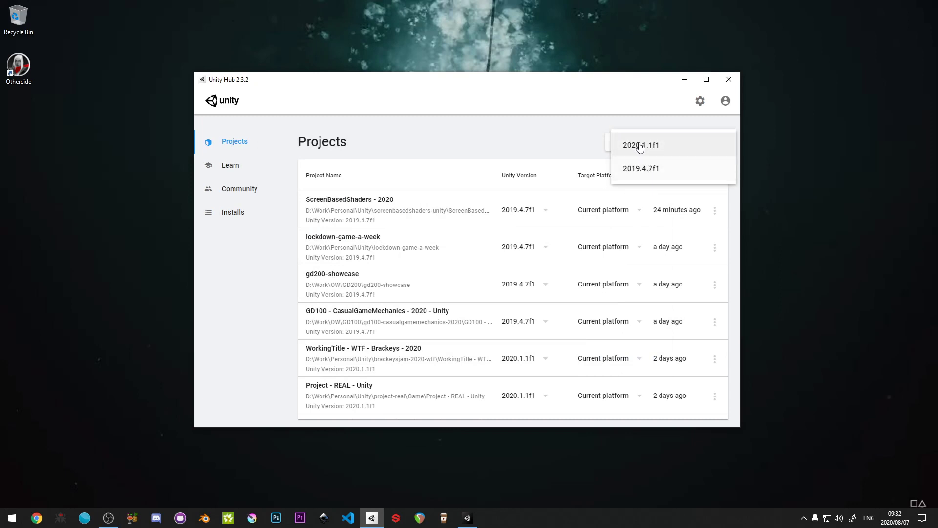
click(625, 169)
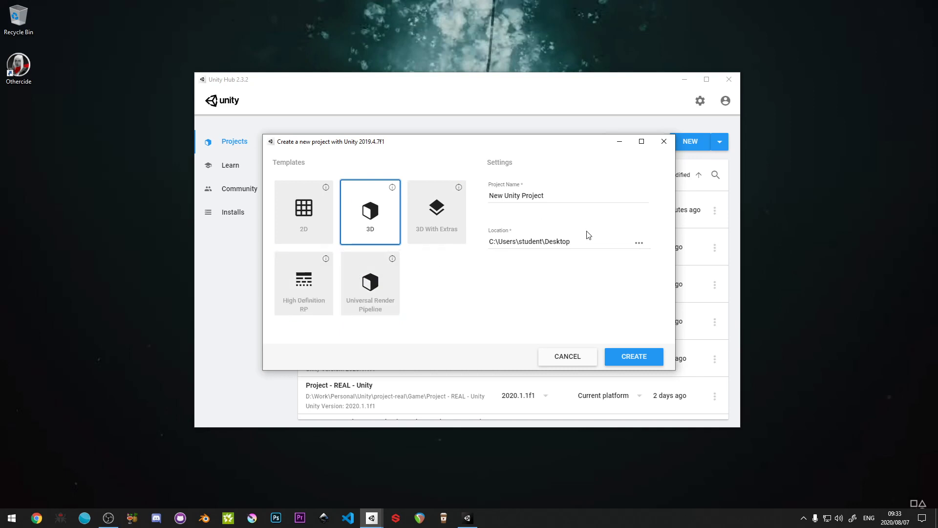
click(639, 245)
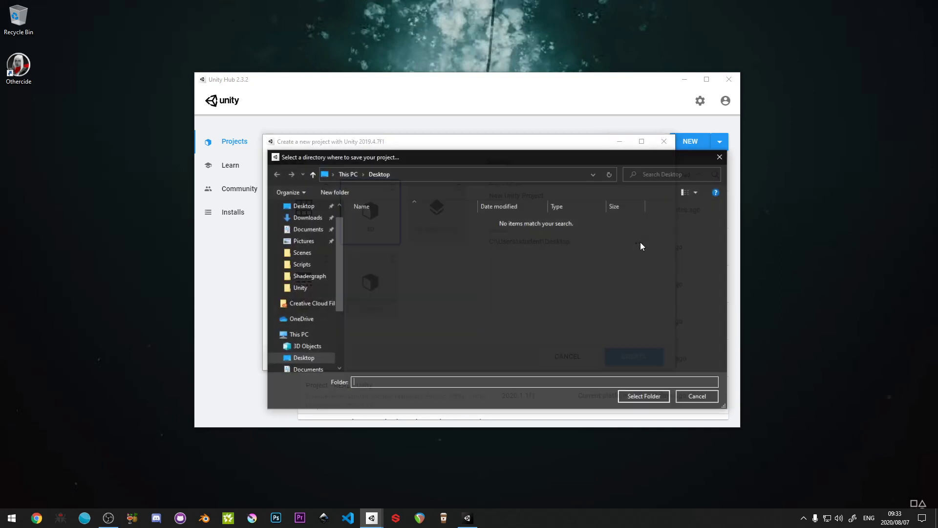
scroll(282, 377, down, 5)
click(313, 347)
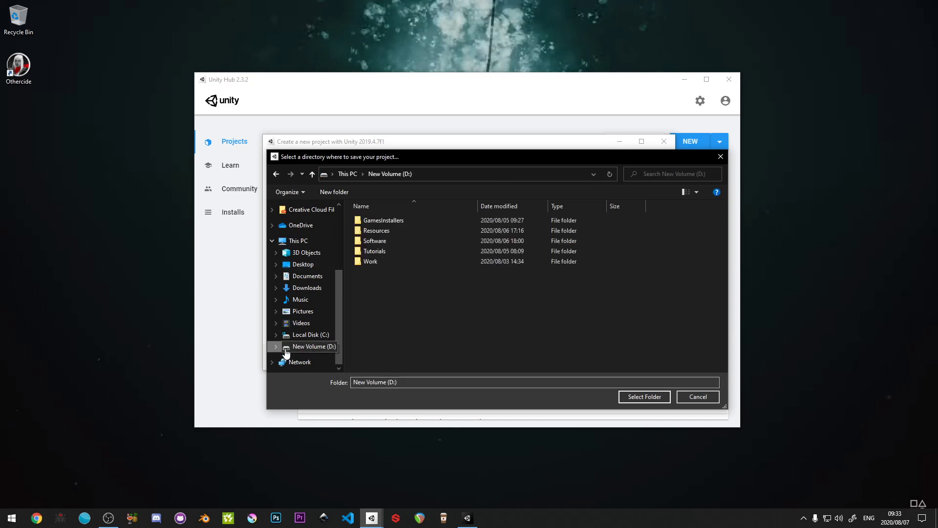
double_click(359, 260)
double_click(366, 231)
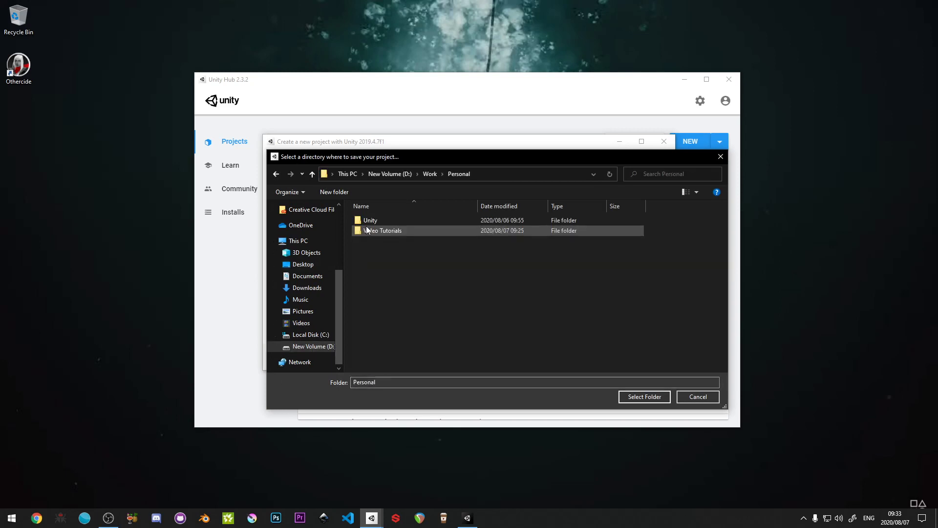
double_click(368, 231)
- Create a folder named Unity inside Video Tutorials and choose it as the project location
right_click(411, 284)
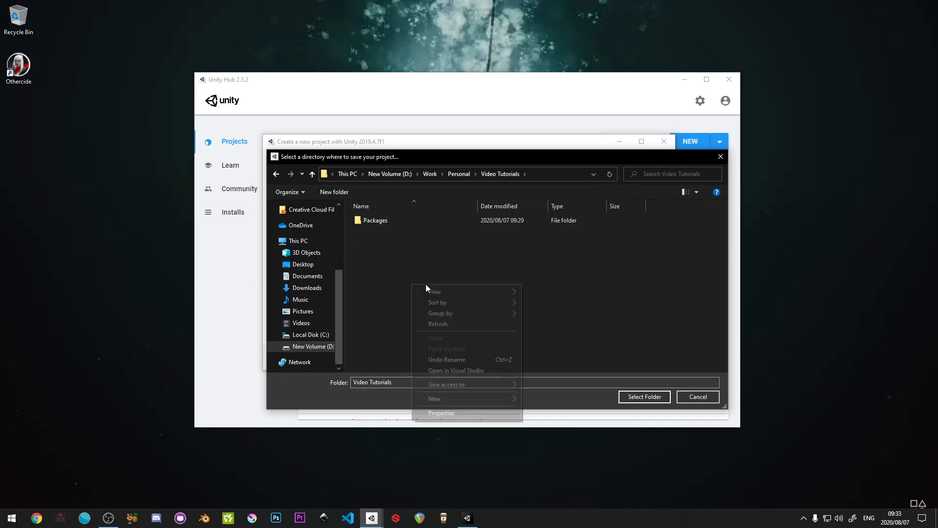
mouse_move(502, 399)
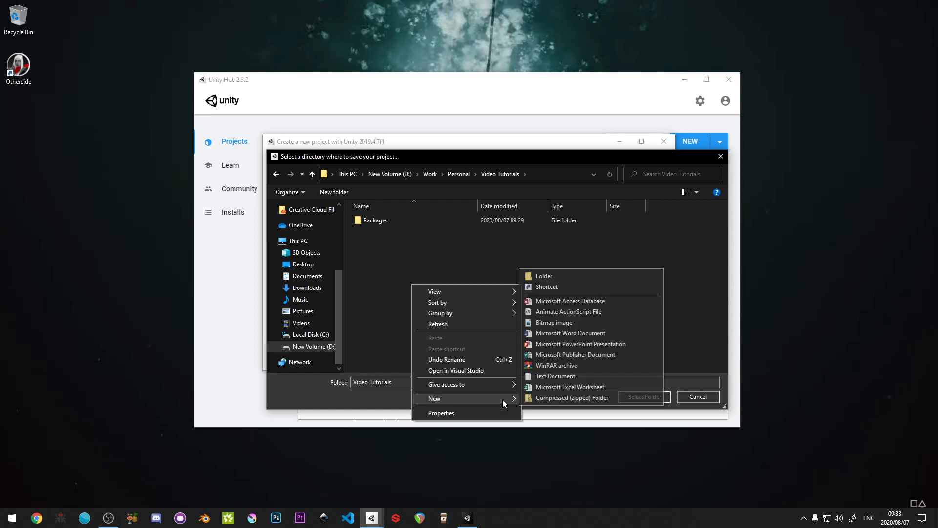
click(546, 276)
text(Unity)
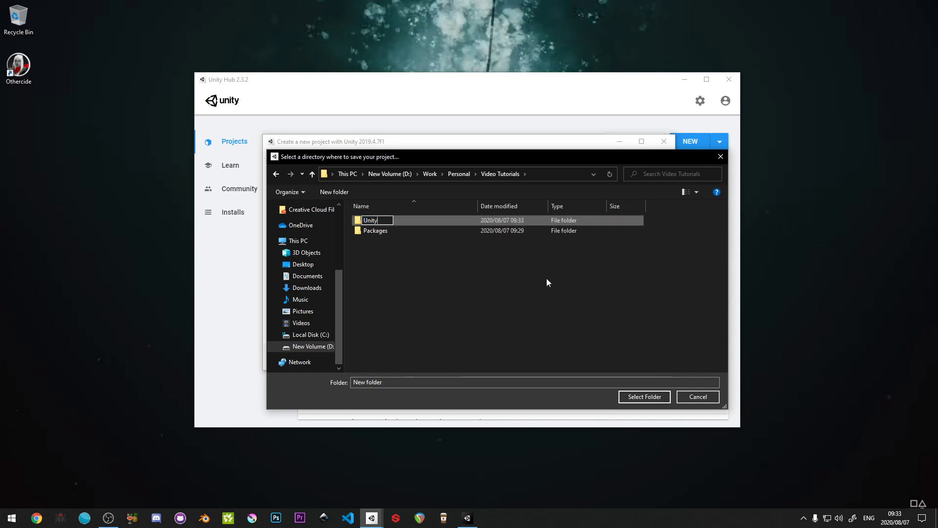
key(Return)
key(Return)
click(633, 397)
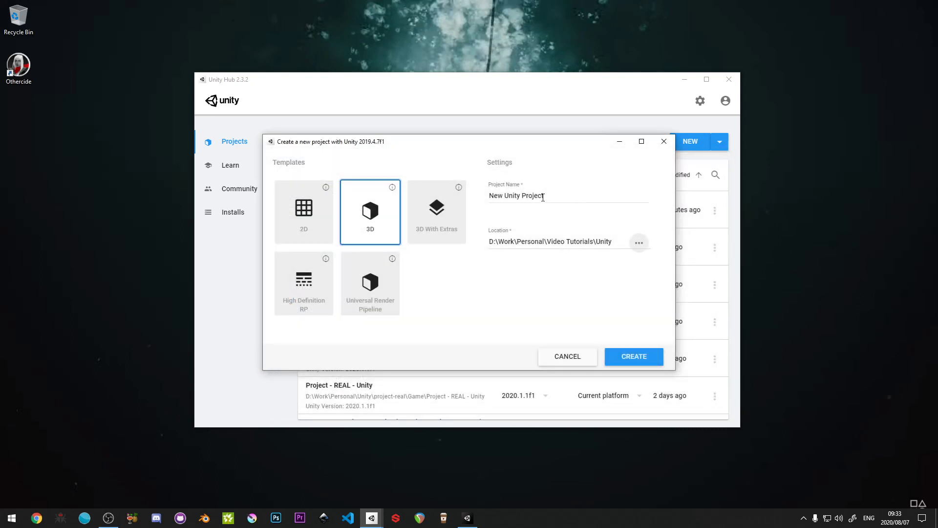
- Name the project "Making This Unreal With Unity - 2020" and create it from the 3D template
triple_click(549, 193)
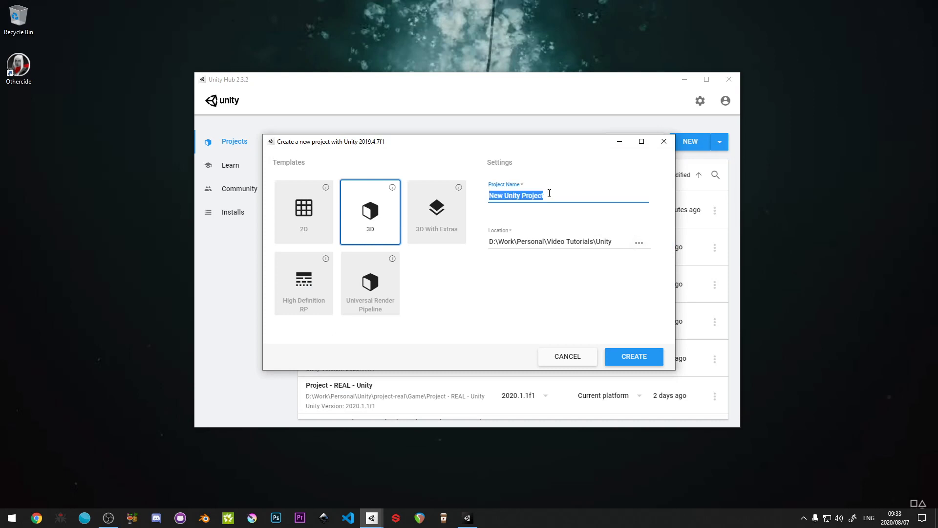
text(Mak)
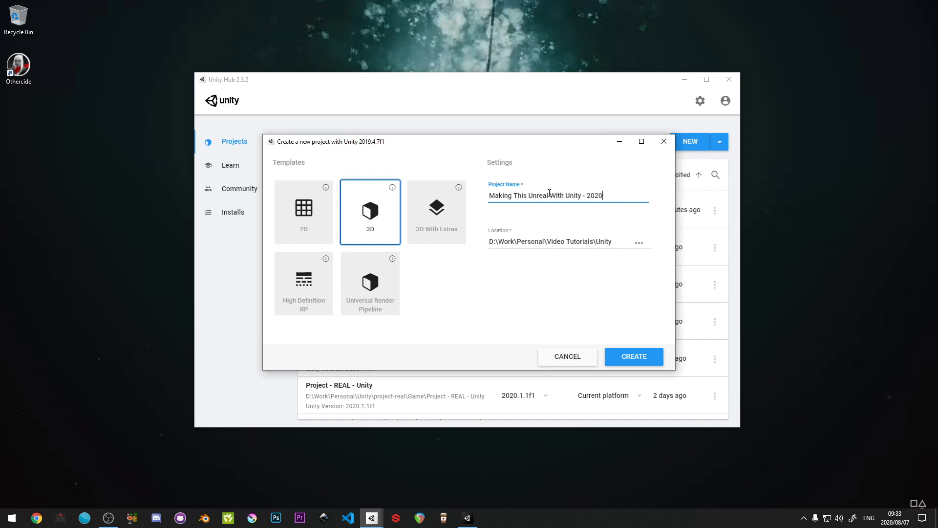
key(Tab)
click(626, 356)
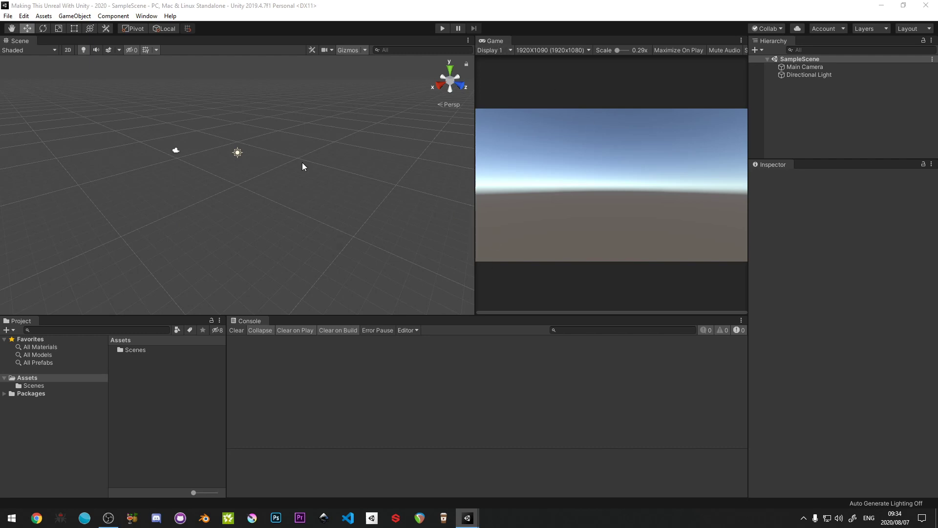
- Import all contents of the custom package Simple PlayerController.unitypackage into the project's assets
right_click(140, 437)
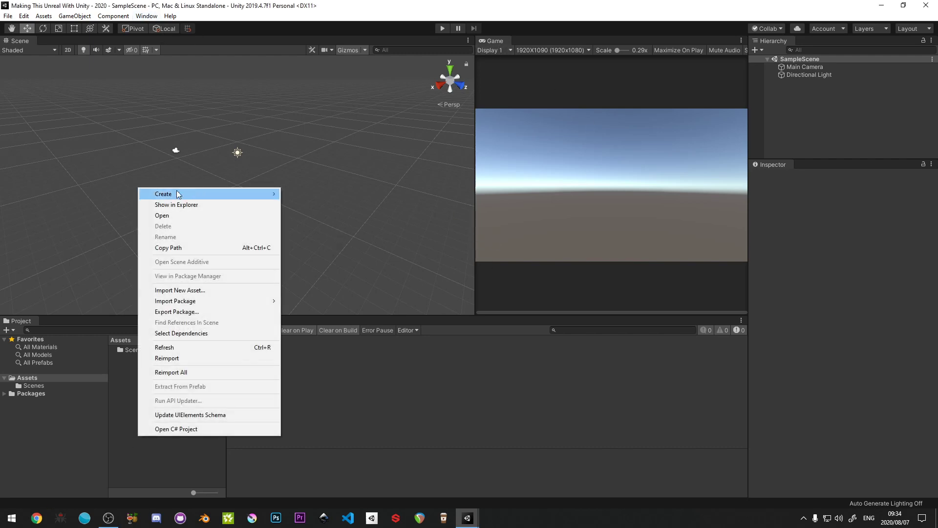
mouse_move(186, 301)
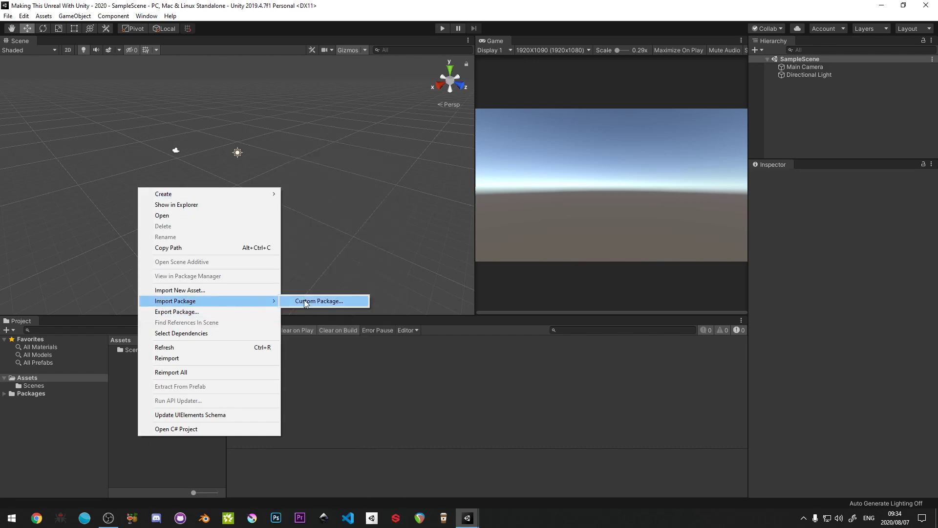
click(304, 300)
click(329, 118)
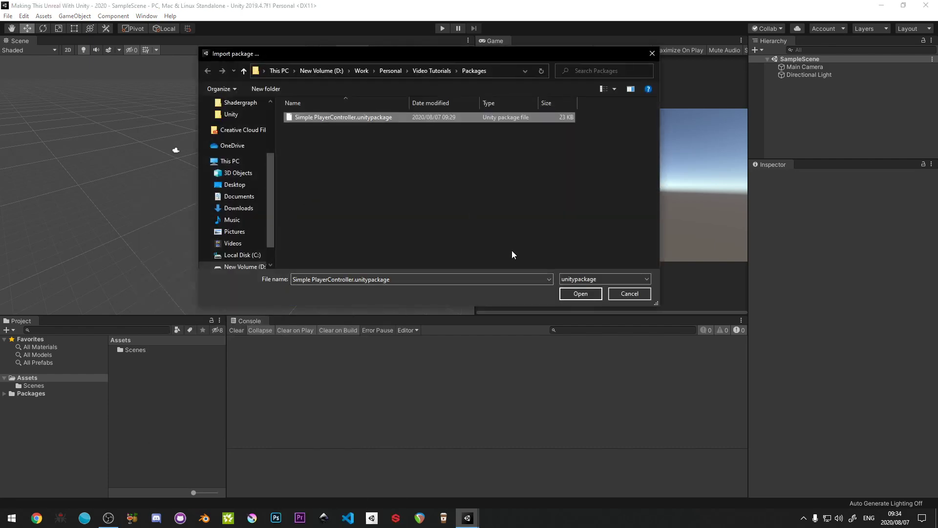
click(581, 294)
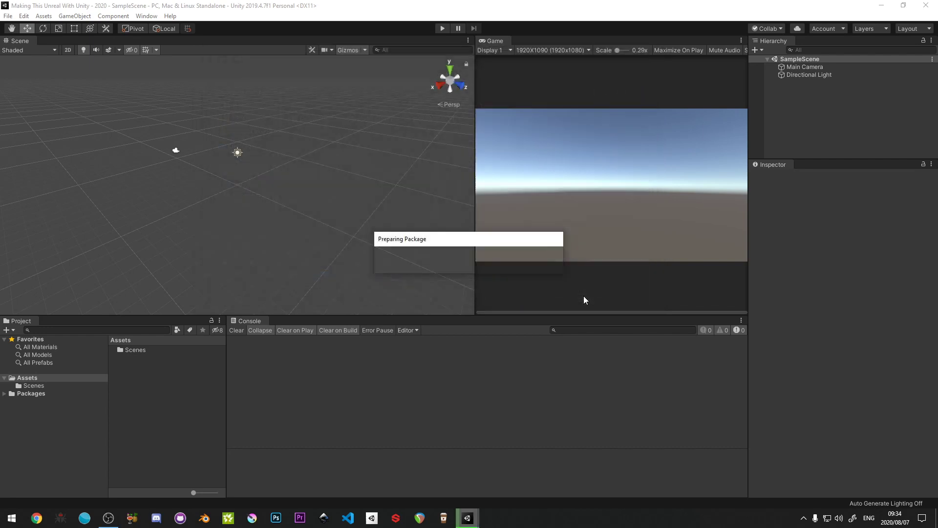
drag(110, 12, 342, 81)
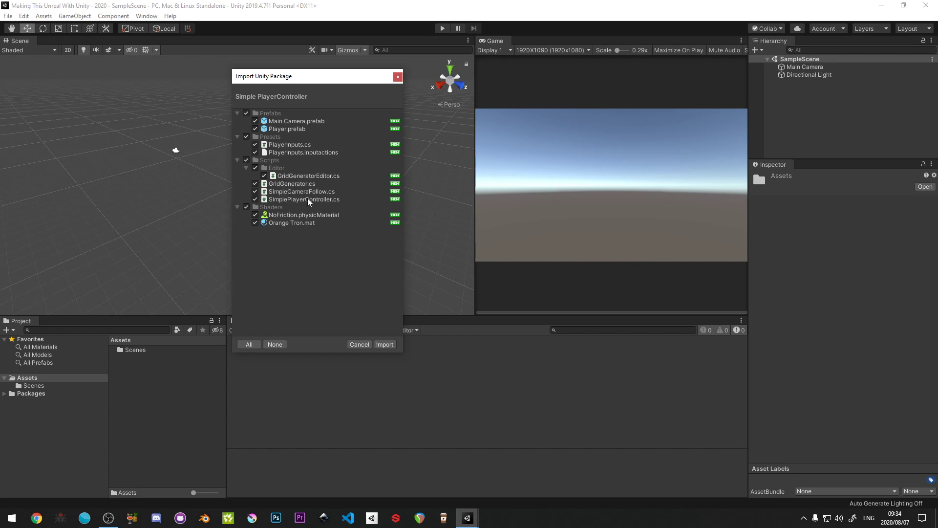
click(384, 345)
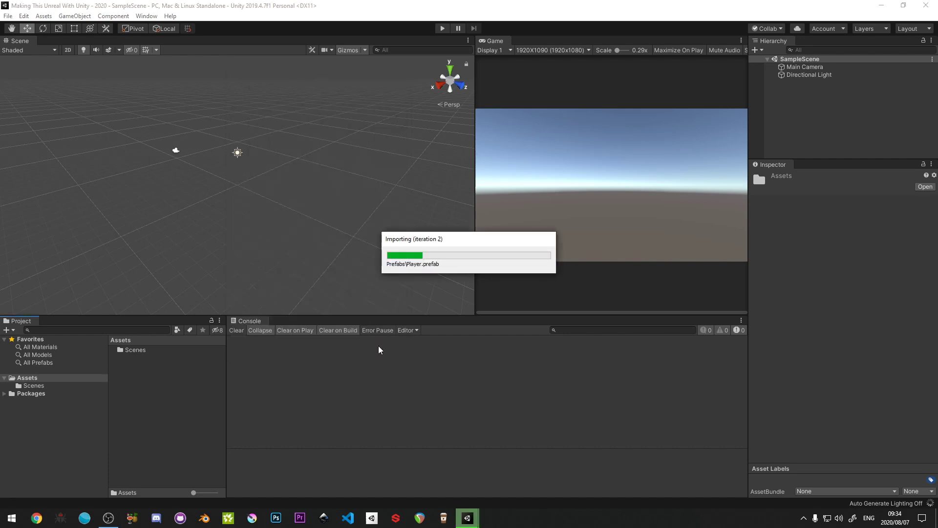
click(149, 428)
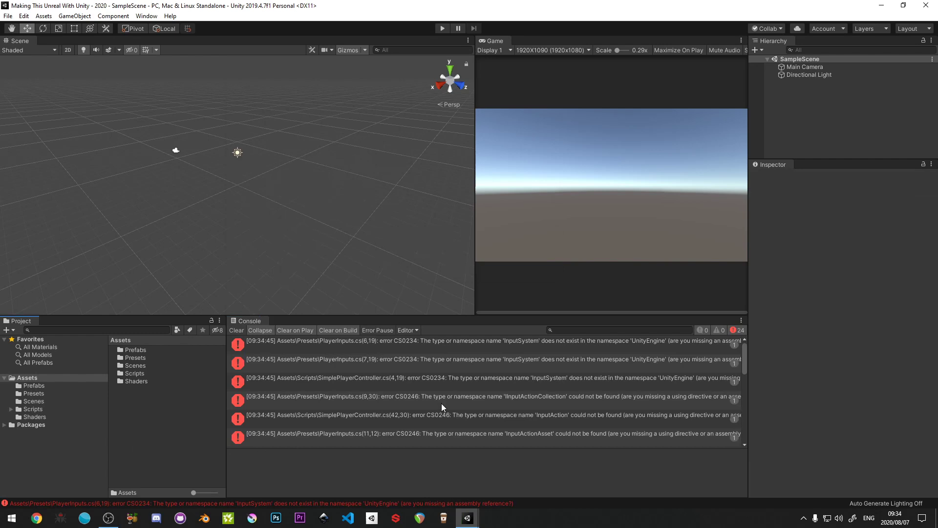
- Install the Input System 1.0.0 package and agree to enable its native backends with an editor restart
click(147, 16)
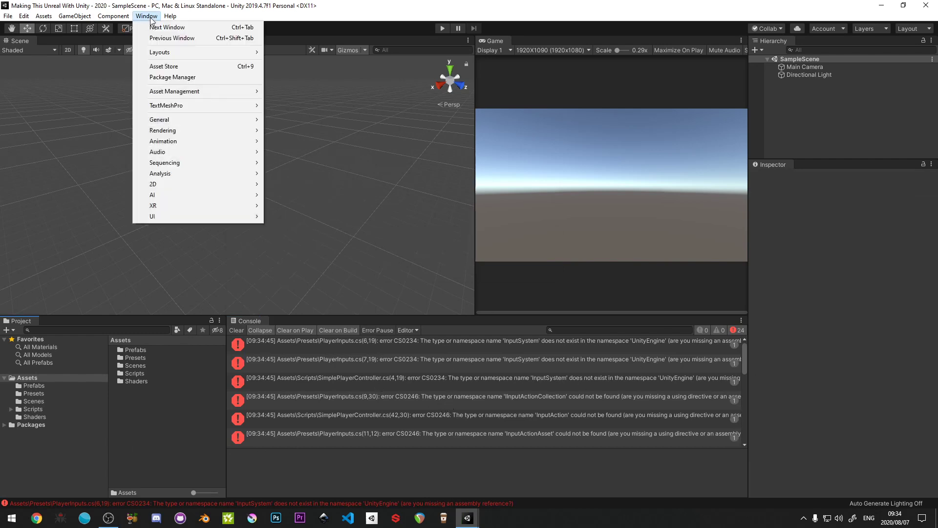
click(172, 78)
drag(299, 96, 310, 87)
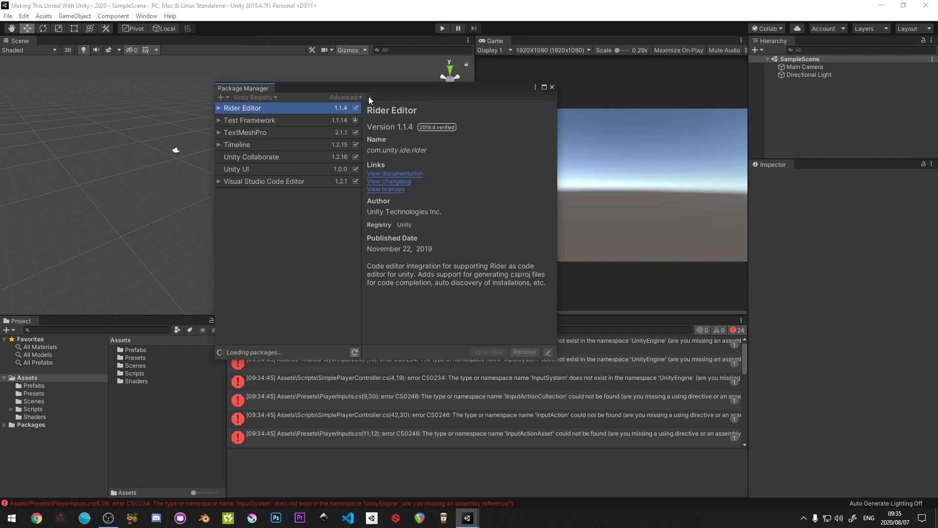
drag(381, 89, 382, 84)
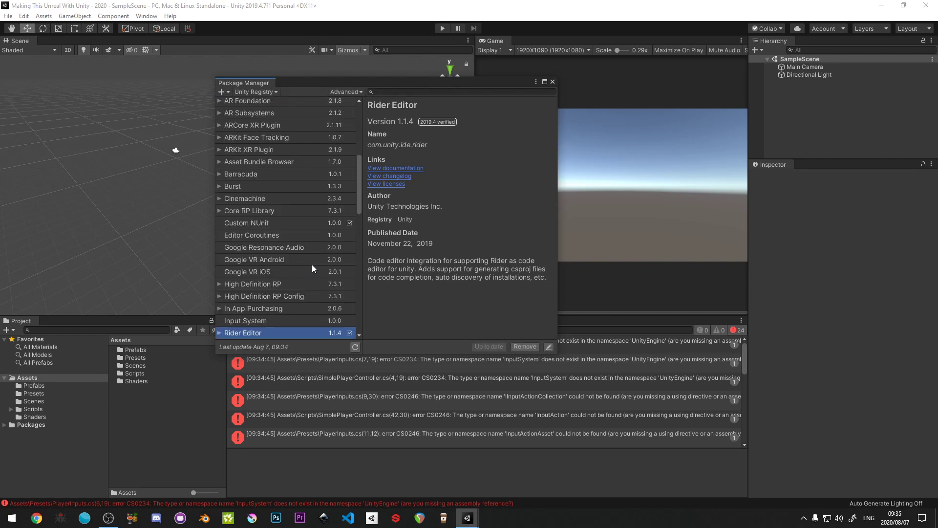
click(390, 92)
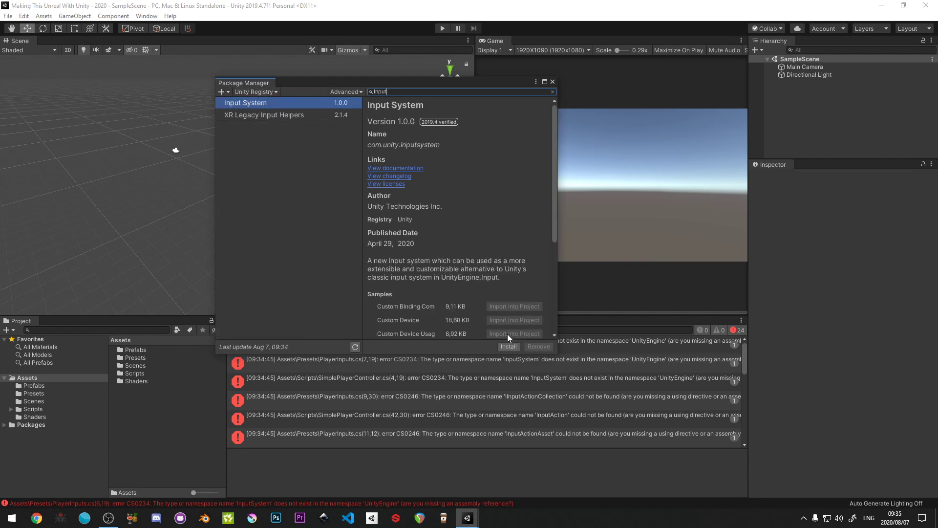
click(503, 345)
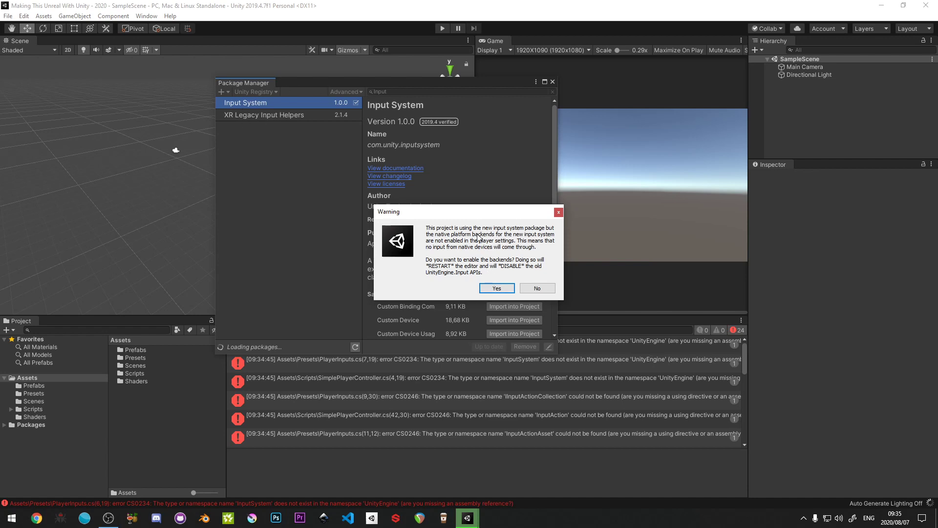
click(494, 288)
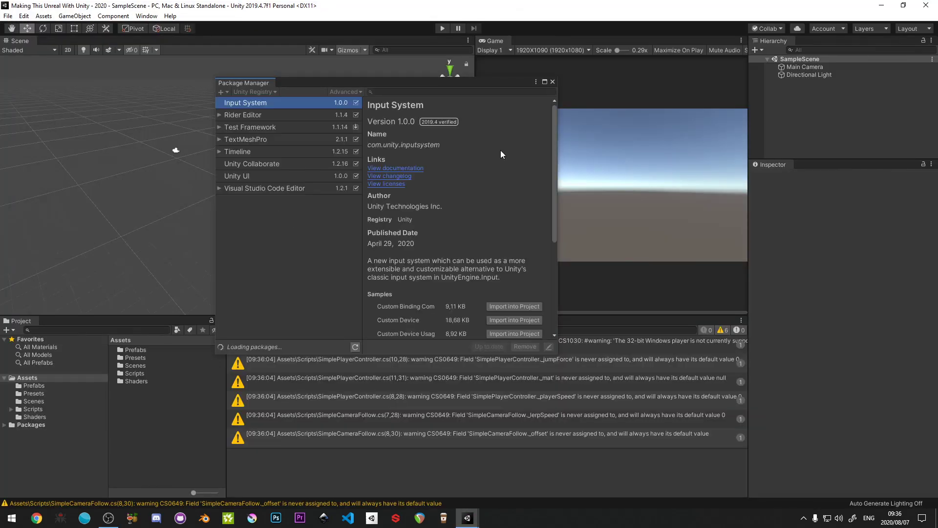
- Close the Package Manager and clear the console messages
click(553, 82)
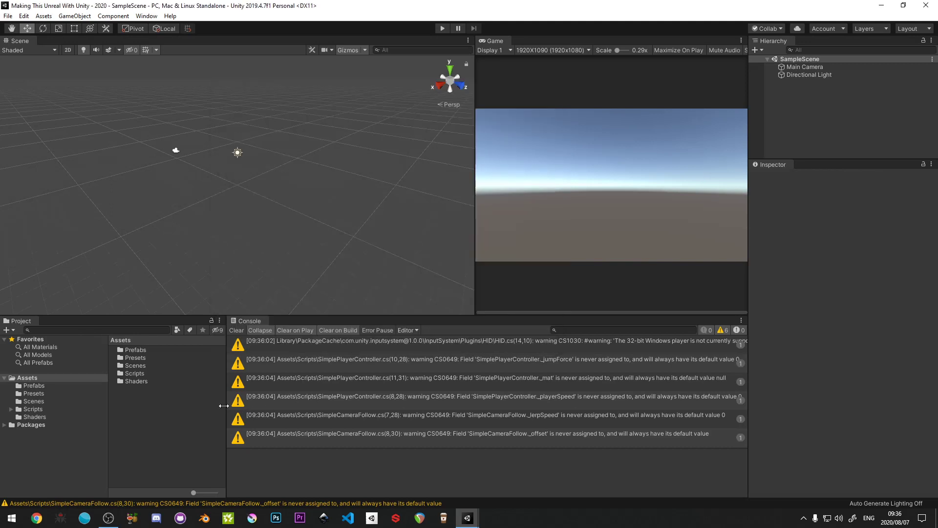
click(237, 330)
click(124, 413)
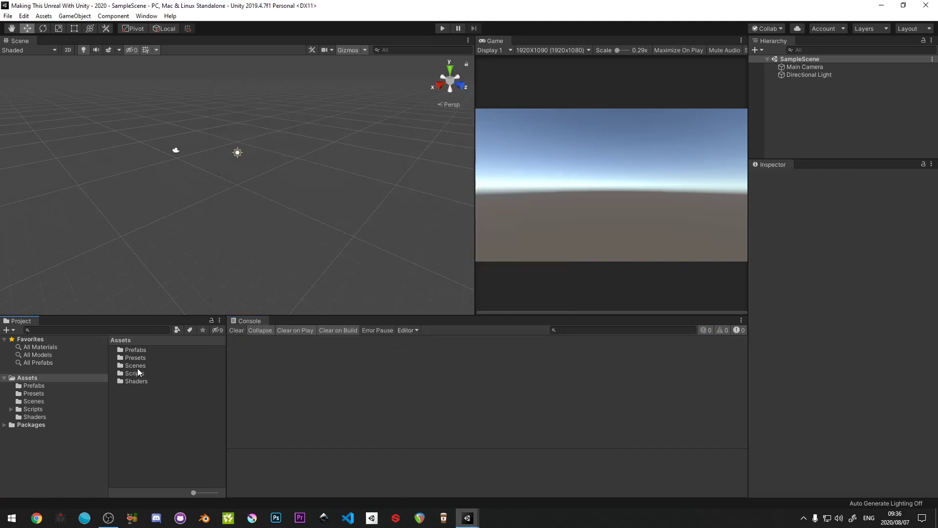
- Search the Package Manager for "Unive" and install the Universal RP 7.3.1 package
click(152, 16)
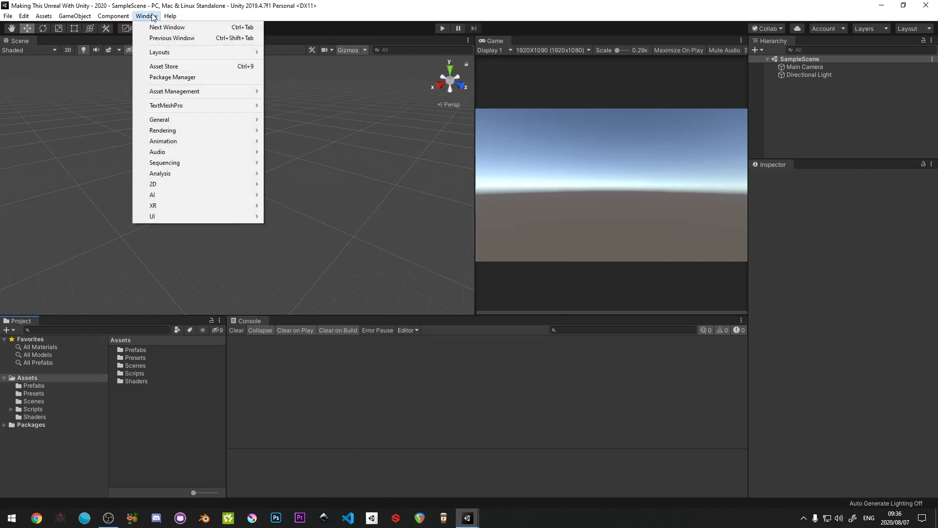
click(166, 78)
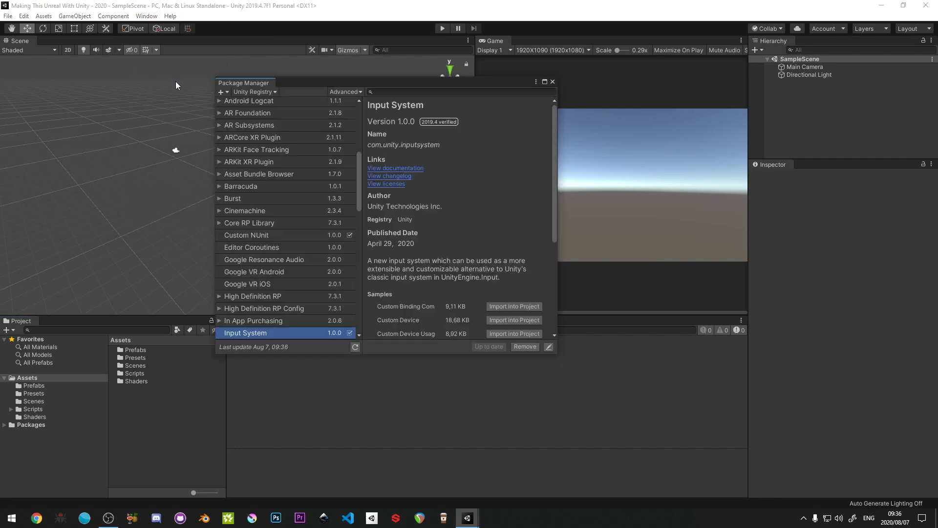
click(385, 92)
text(K)
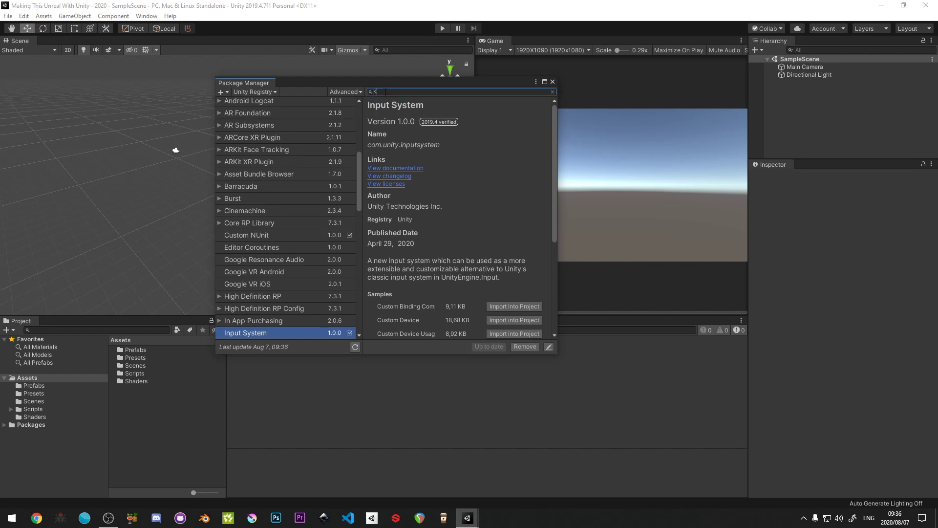
text(Y=Univer)
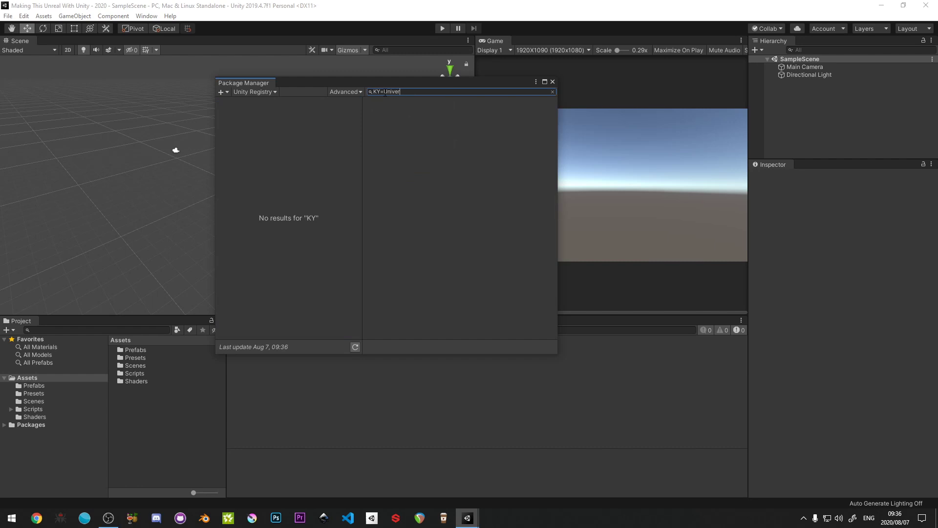
key(ctrl+a)
text(Unive)
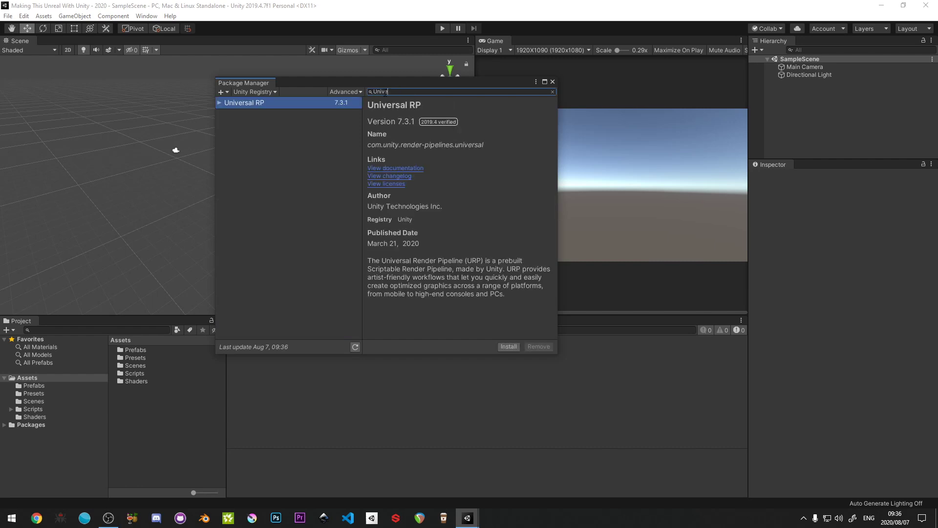
click(504, 346)
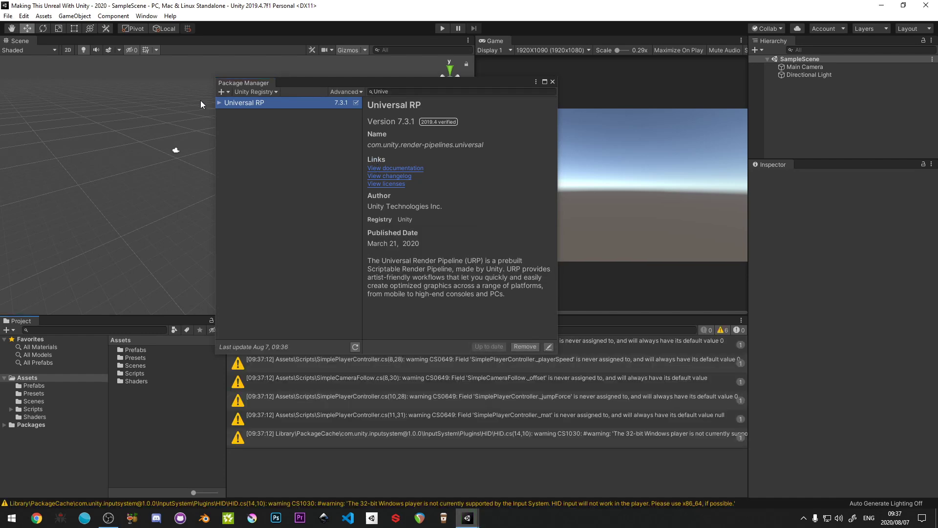
- Update the Universal RP package to version 7.4.2, accepting the URP material upgrade, and clear the console messages
click(218, 103)
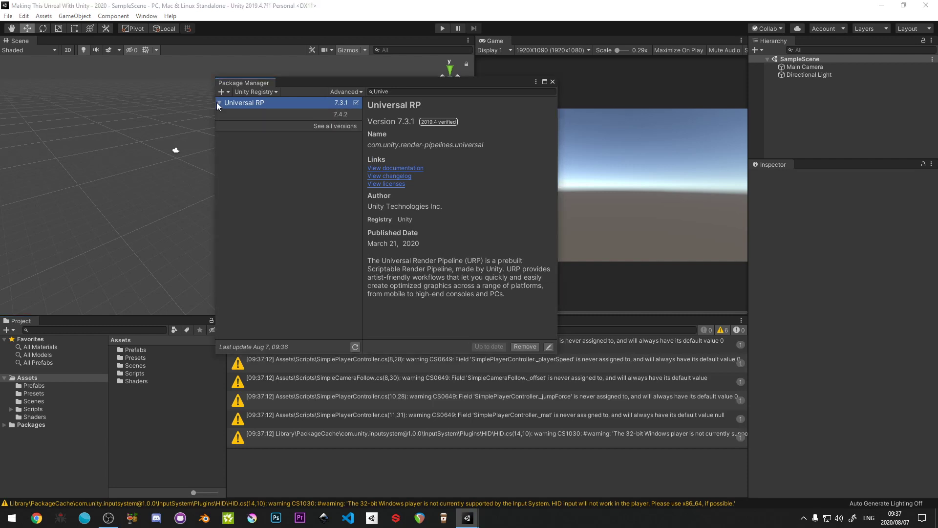
click(325, 115)
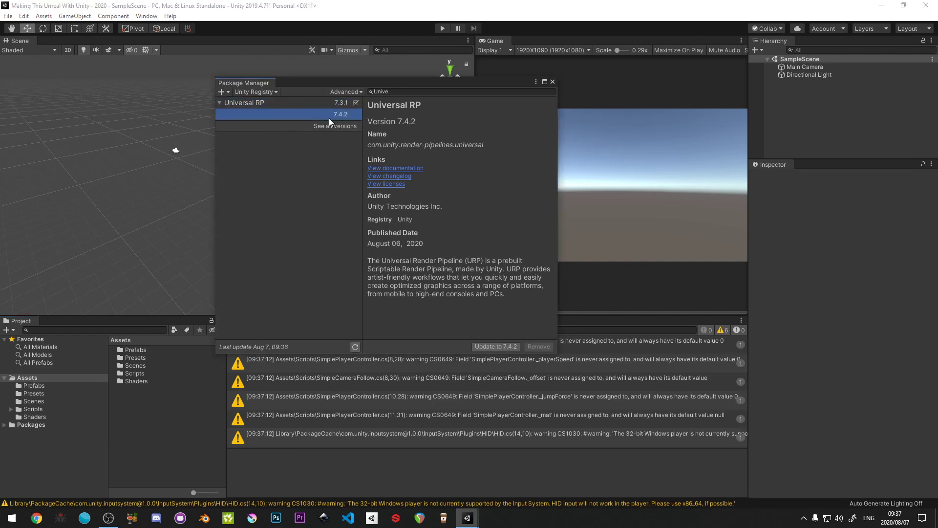
click(498, 347)
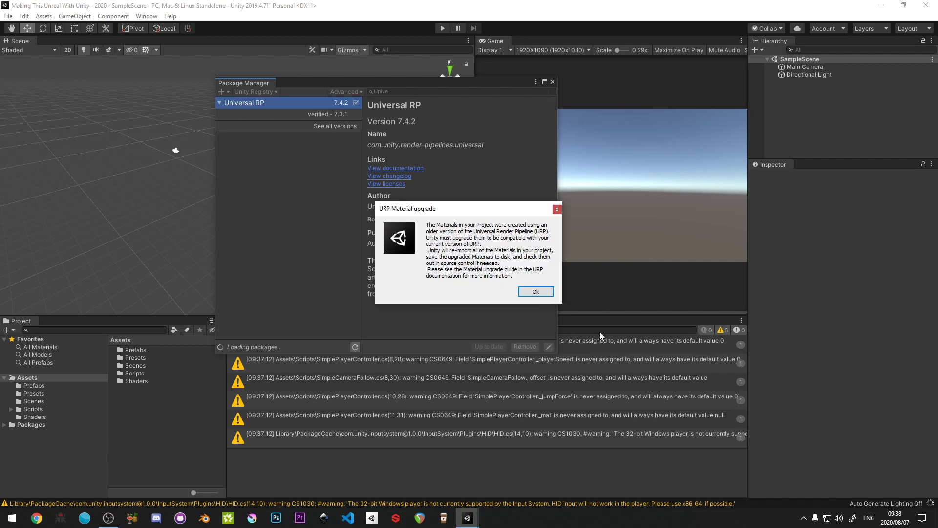
click(531, 291)
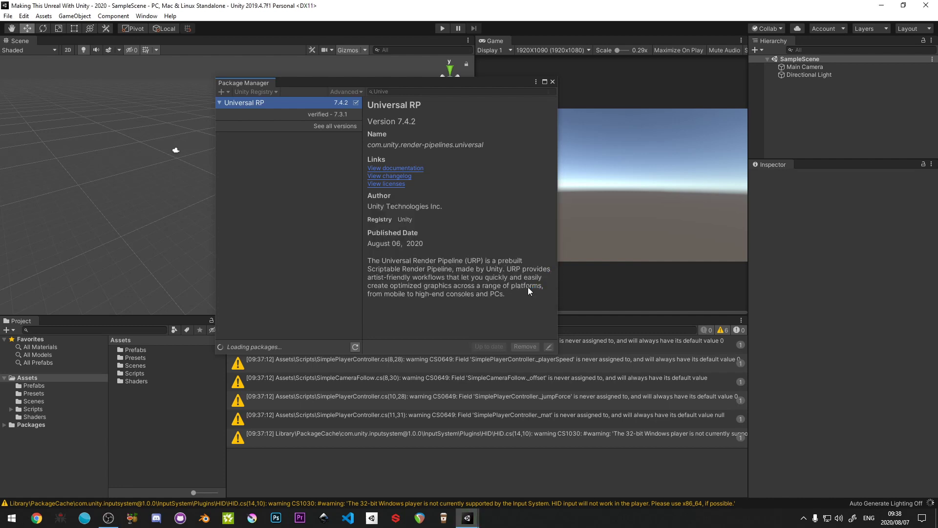
click(553, 81)
click(236, 330)
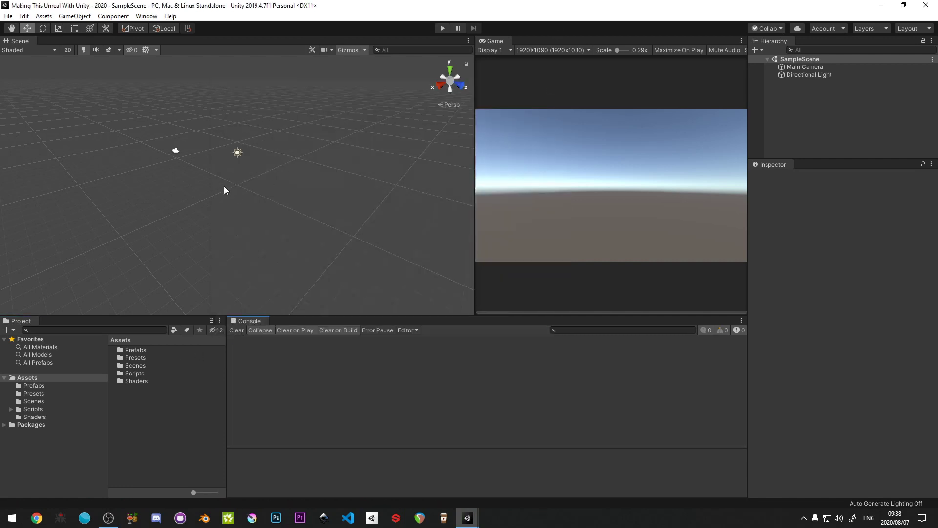
right_click(795, 114)
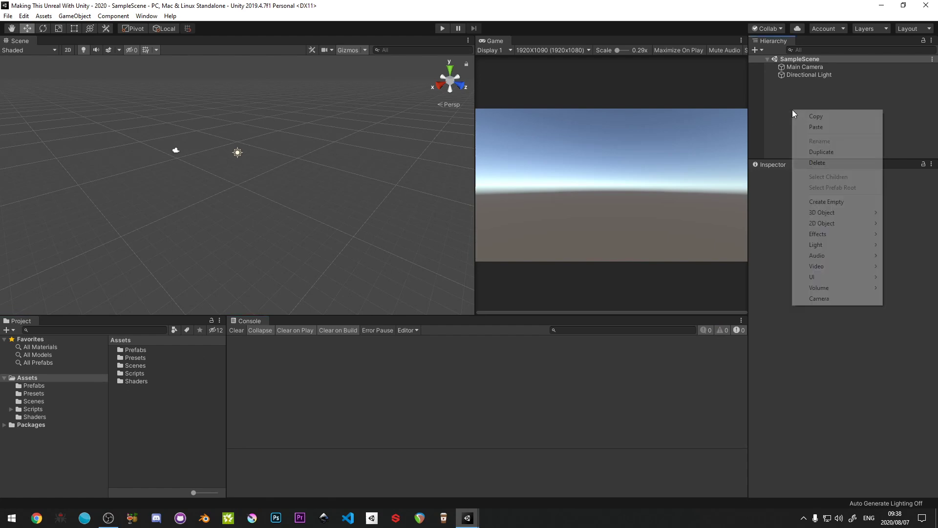
click(840, 205)
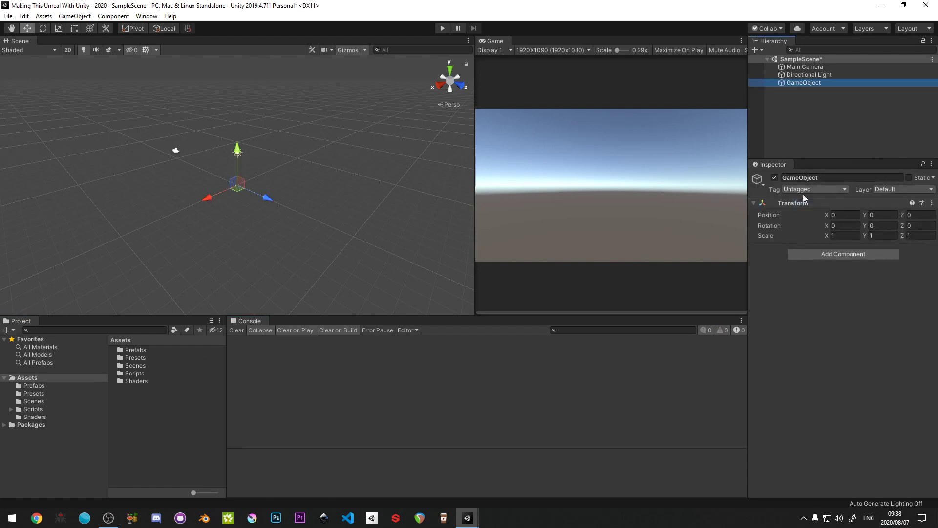
key(ctrl+z)
right_click(822, 106)
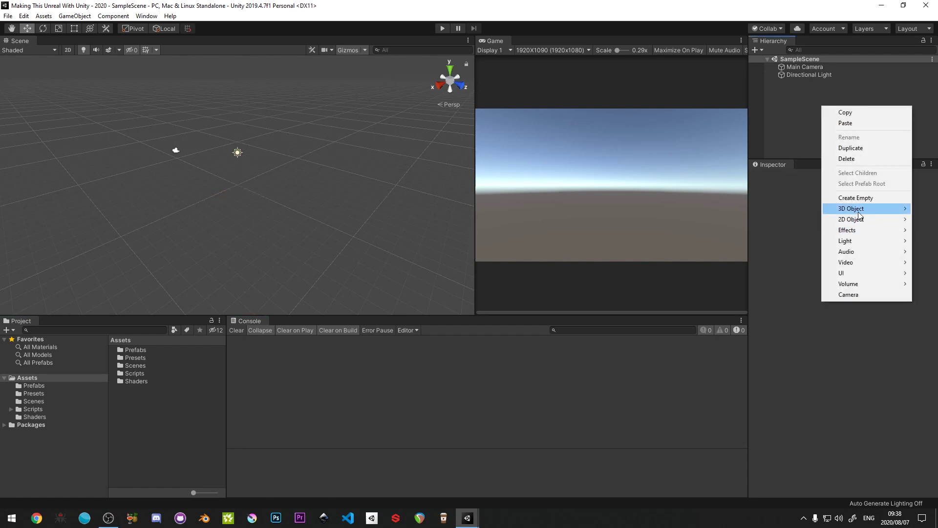
mouse_move(856, 214)
click(757, 252)
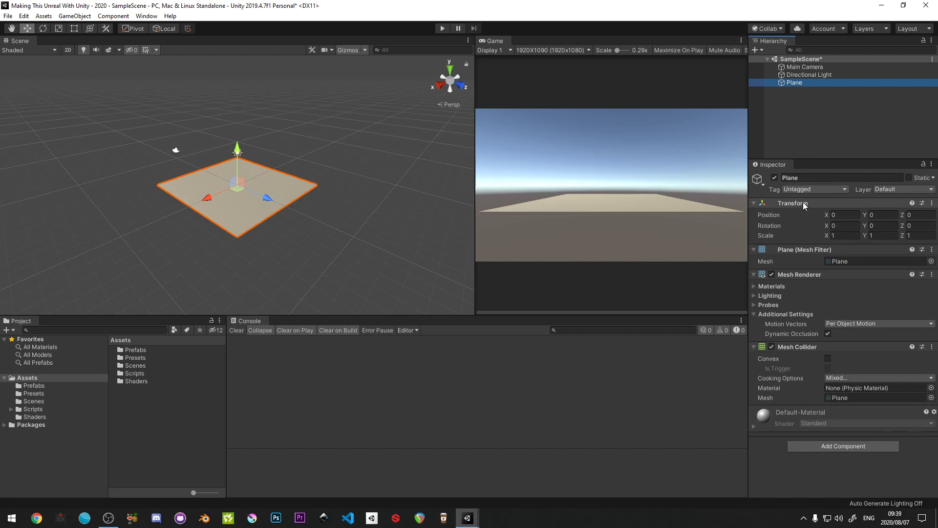
key(Delete)
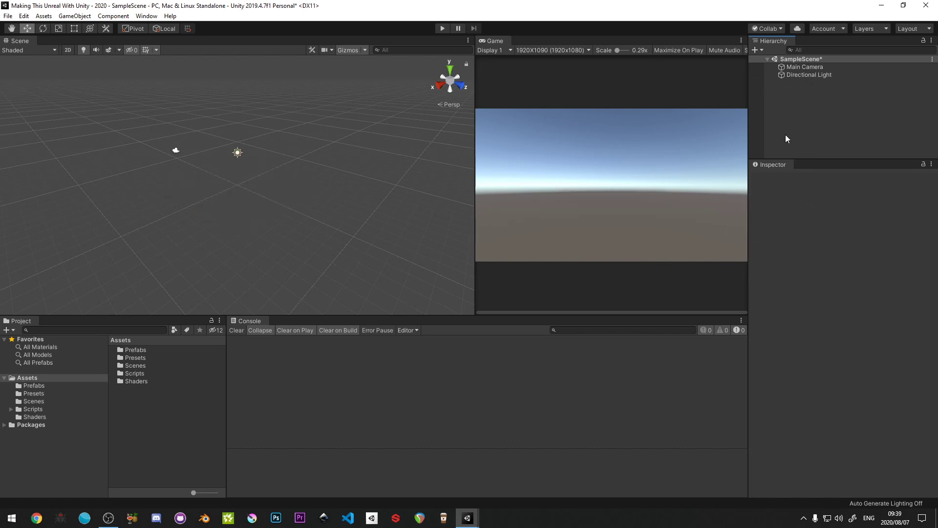
- Add the Main Camera and Player prefabs from the Prefabs folder to the scene and select the Player sphere
click(33, 386)
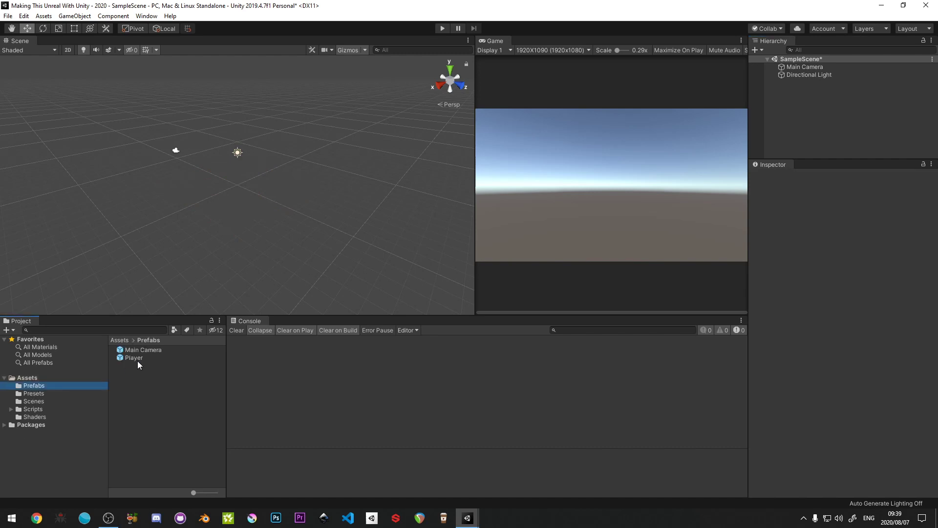
click(143, 350)
shift+click(133, 358)
drag(133, 358, 232, 111)
key(f)
alt+drag(270, 185, 414, 199)
scroll(236, 180, down, 8)
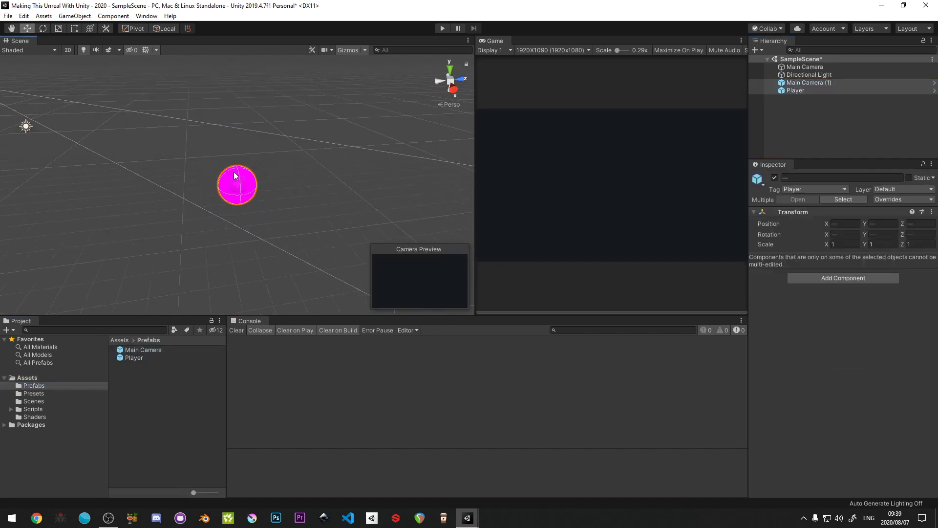
click(239, 194)
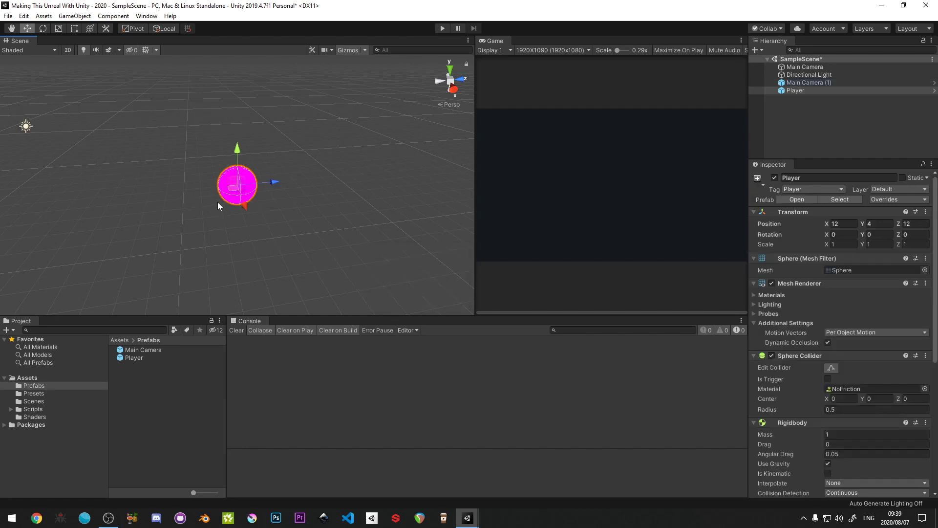
- Upgrade all project materials to UniversalRP materials and confirm the upgrade
click(44, 16)
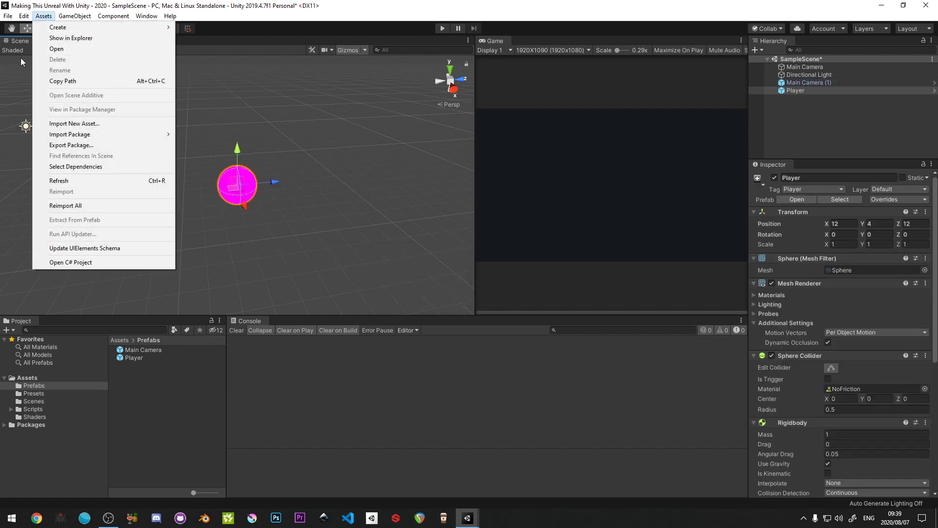
mouse_move(22, 17)
mouse_move(87, 342)
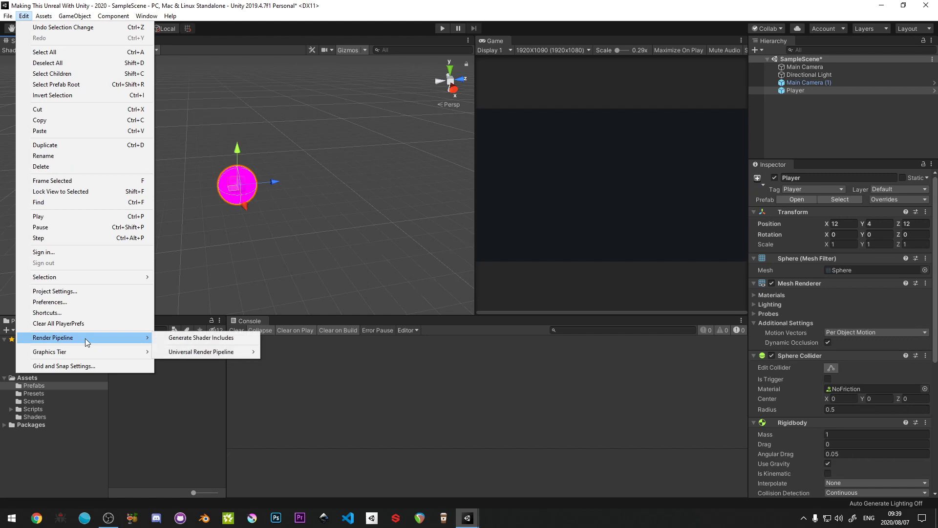
mouse_move(180, 355)
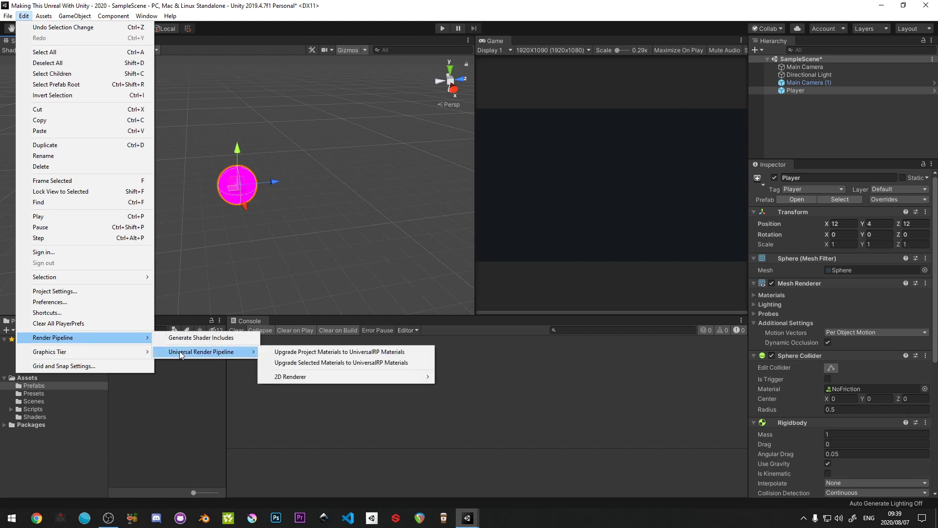
click(313, 353)
click(496, 278)
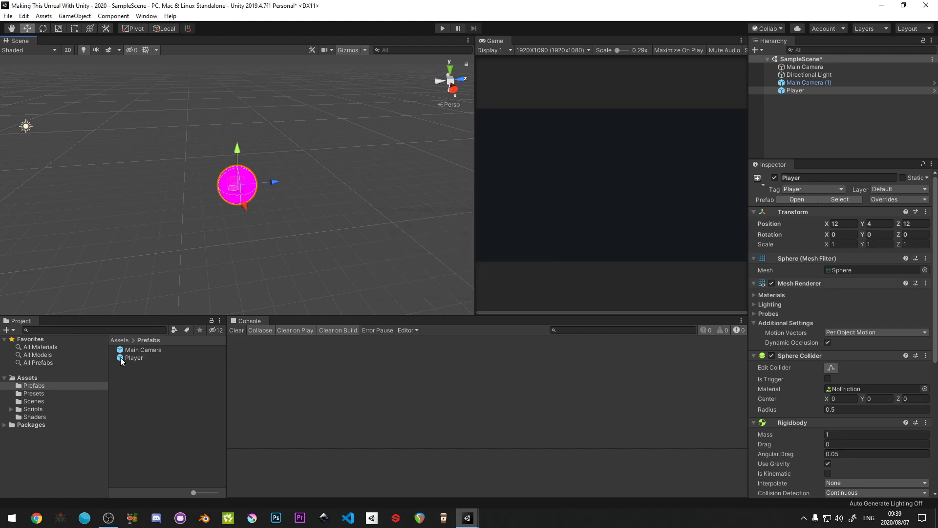
- Create a new folder named URP directly under Assets
click(118, 402)
click(26, 378)
right_click(139, 418)
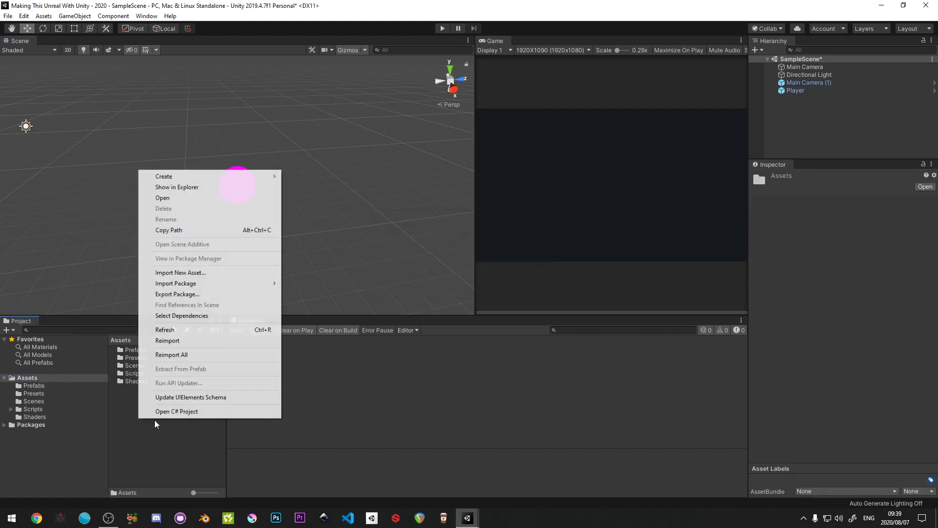
mouse_move(282, 177)
click(314, 99)
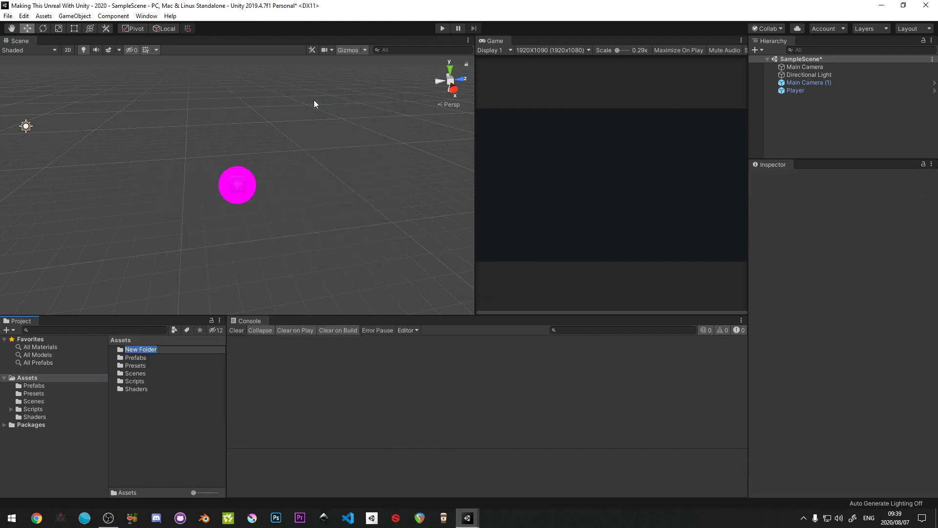
text(Setting)
key(ctrl+a)
text(URP)
key(Return)
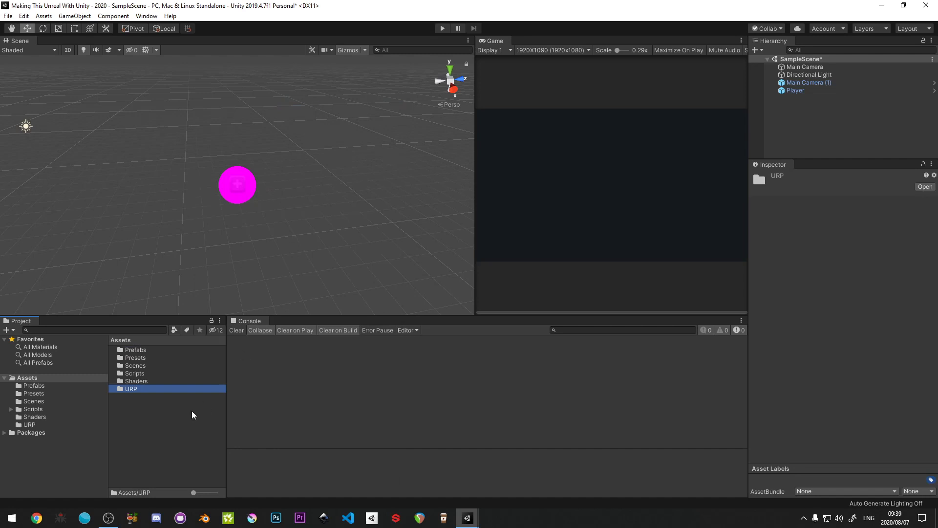
- Create a Universal Render Pipeline asset with a Forward Renderer in the URP folder, keeping the default name
double_click(132, 388)
right_click(157, 426)
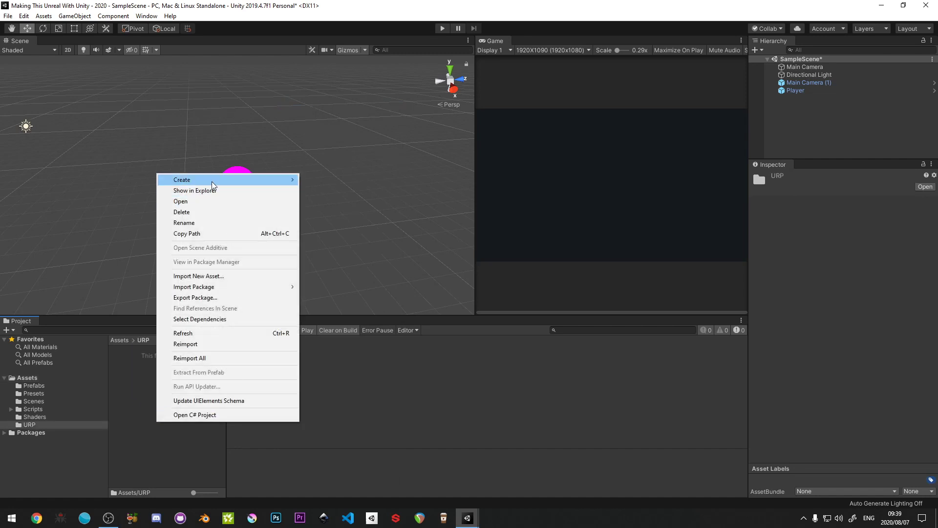
mouse_move(213, 185)
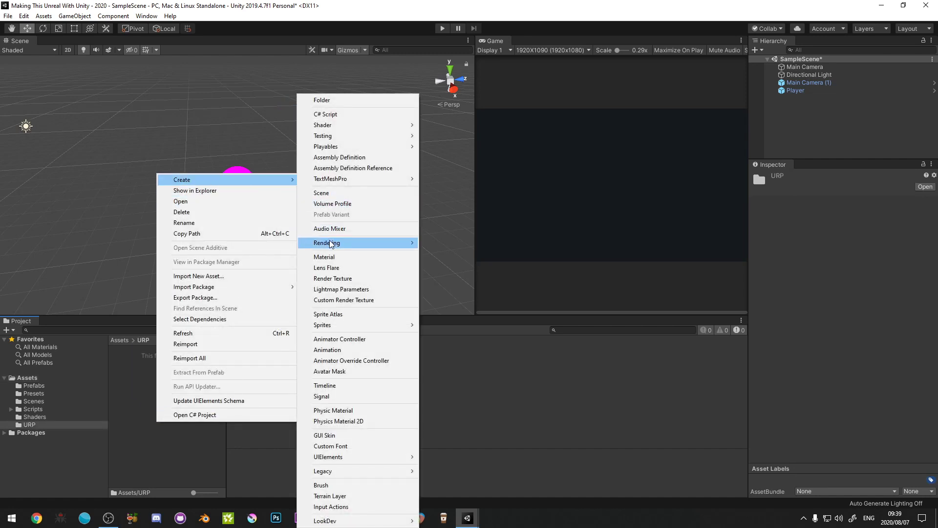
mouse_move(330, 243)
mouse_move(454, 249)
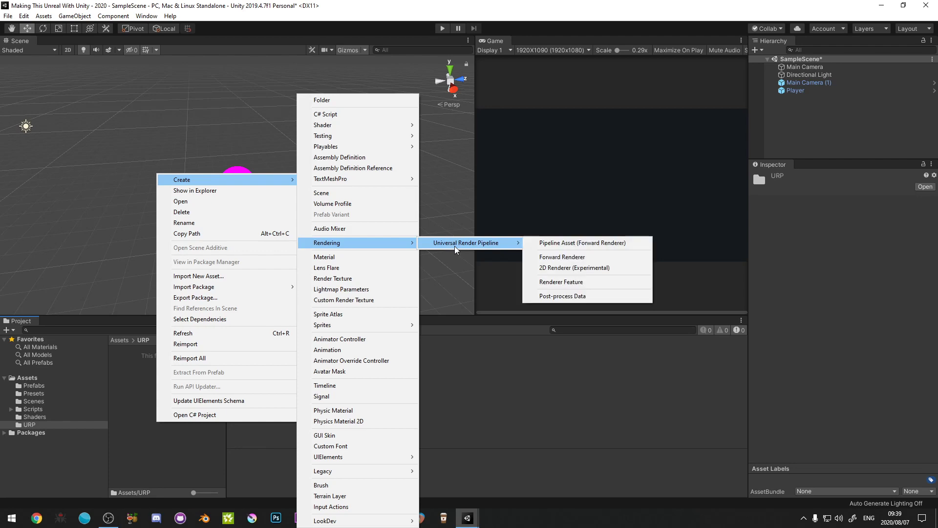
click(582, 245)
click(187, 372)
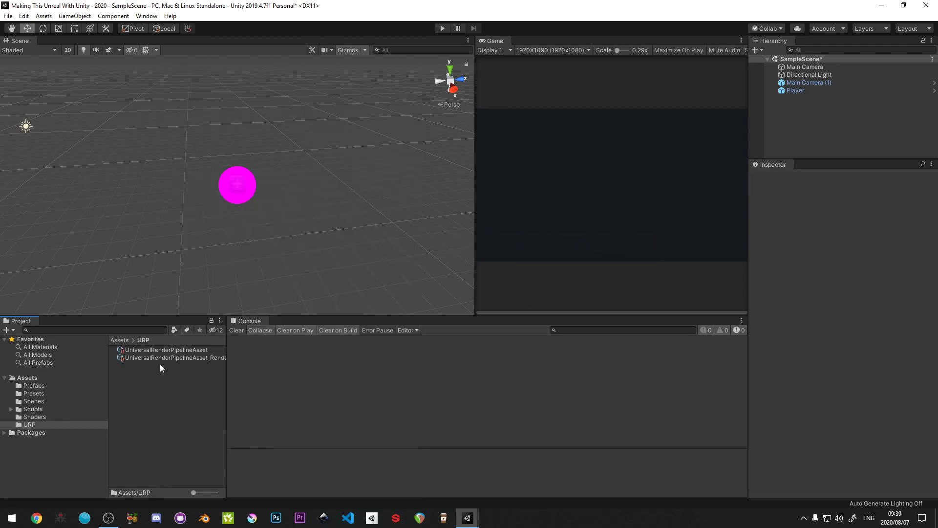
- Compare the settings of the pipeline asset and its renderer asset, including which renderer features can be added
click(155, 348)
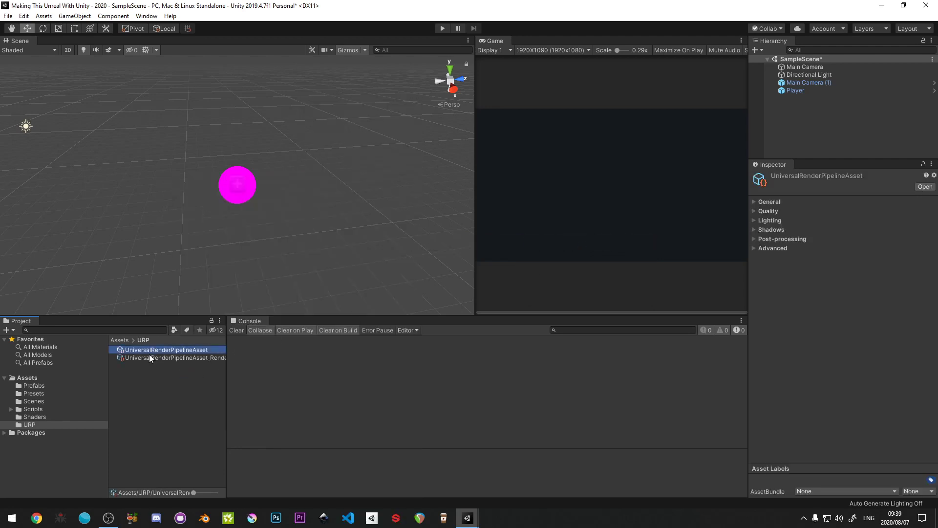
click(149, 355)
click(151, 349)
click(149, 357)
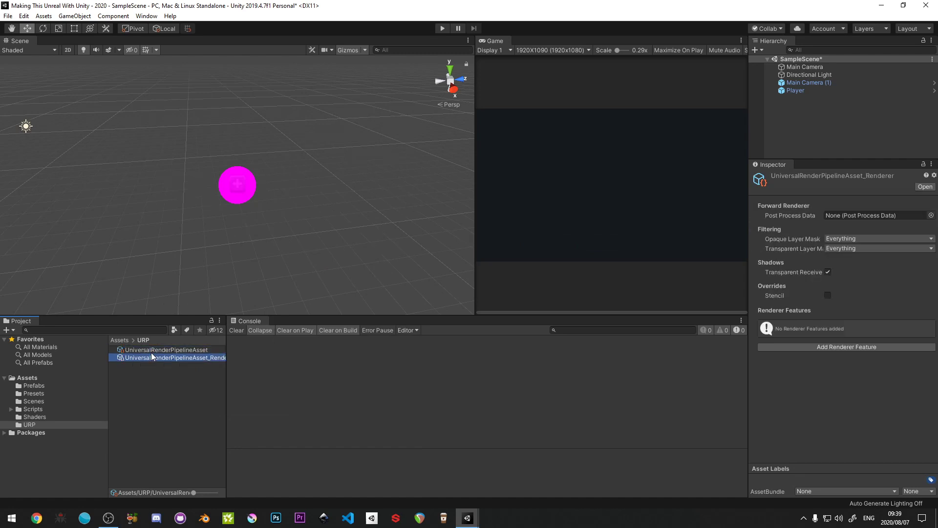
click(151, 351)
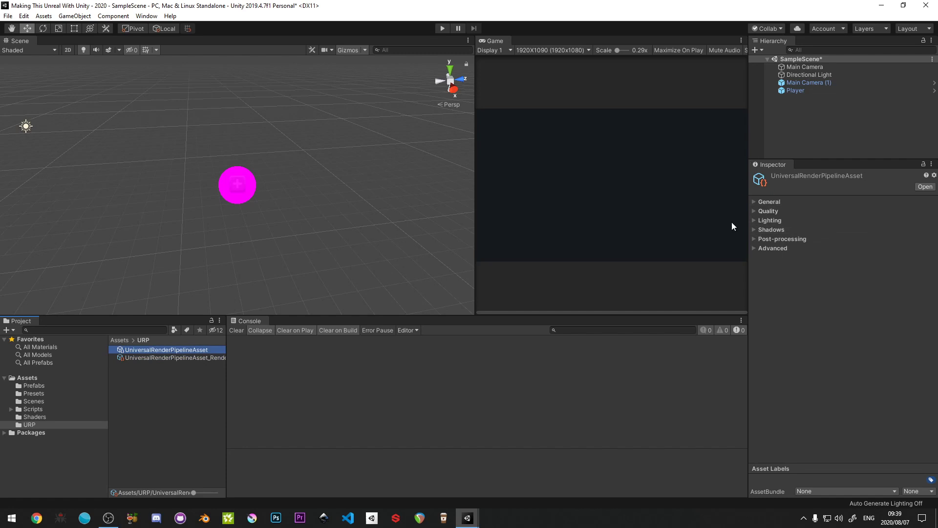
click(145, 357)
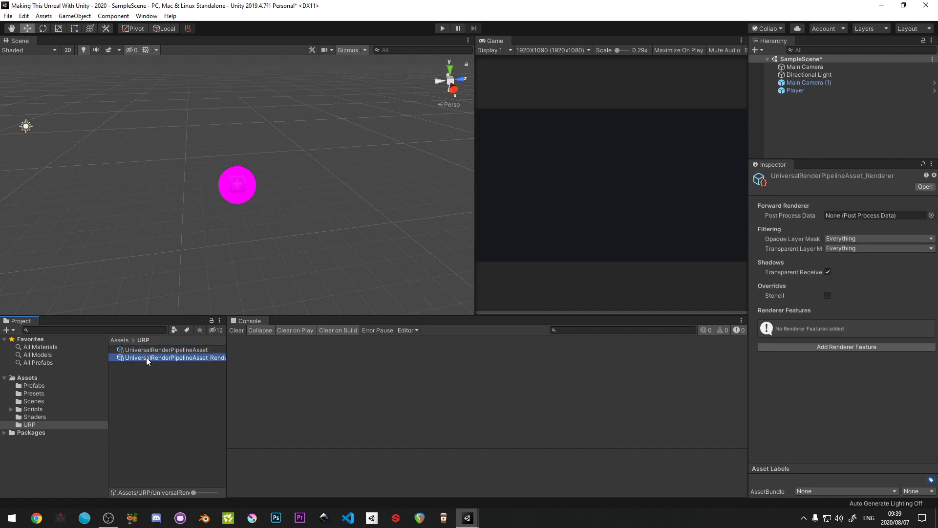
click(810, 348)
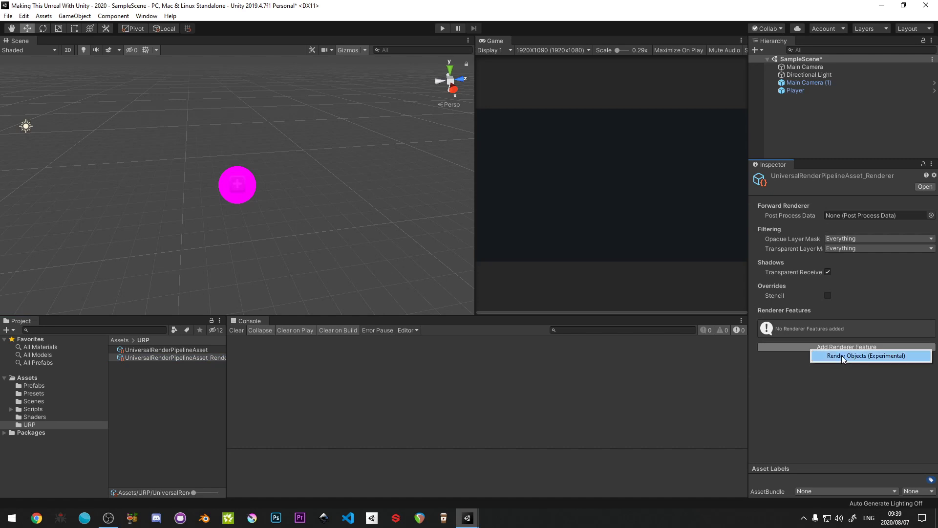
click(184, 367)
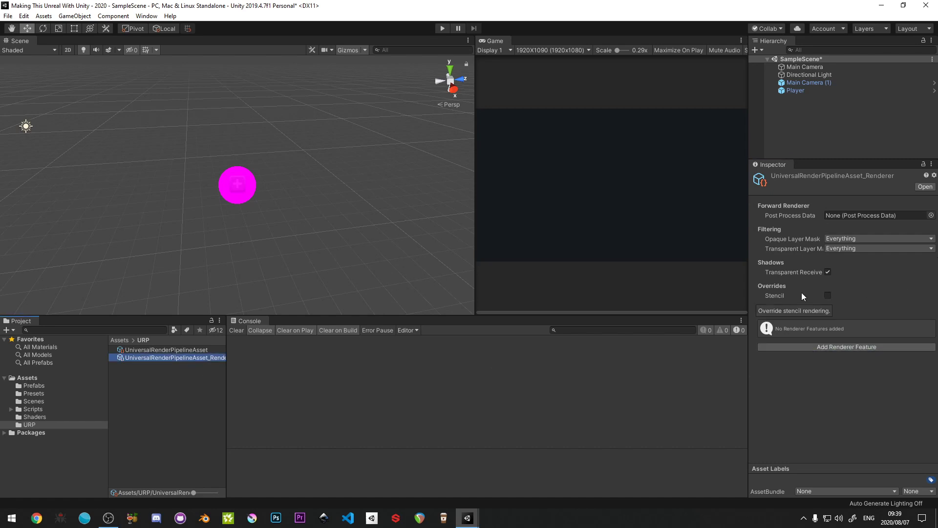
- Assign UniversalRenderPipelineAsset as the scriptable render pipeline in the project's graphics settings and save the scene
click(24, 16)
click(82, 291)
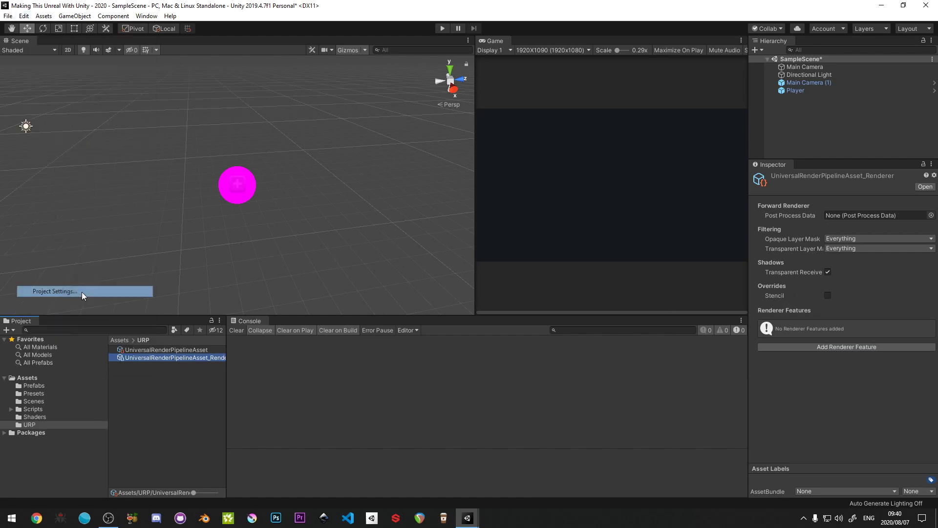
click(255, 135)
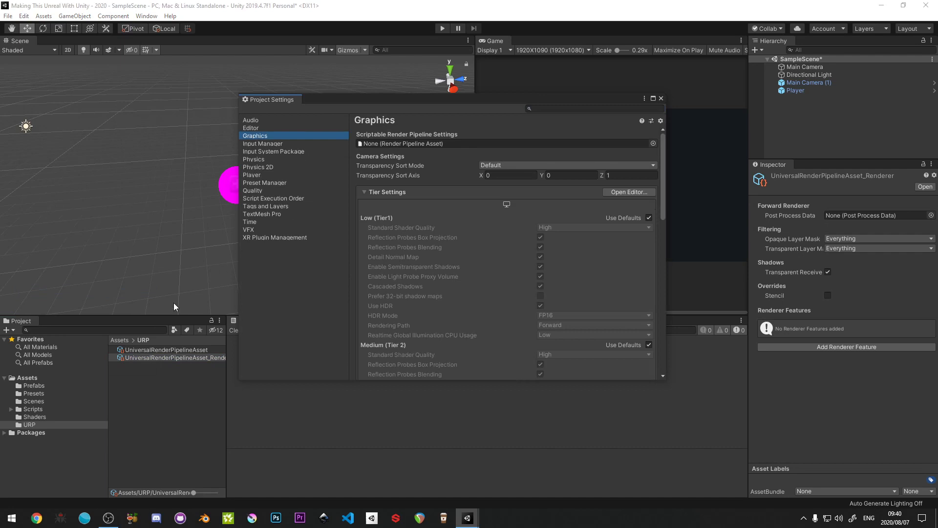
drag(431, 209, 464, 144)
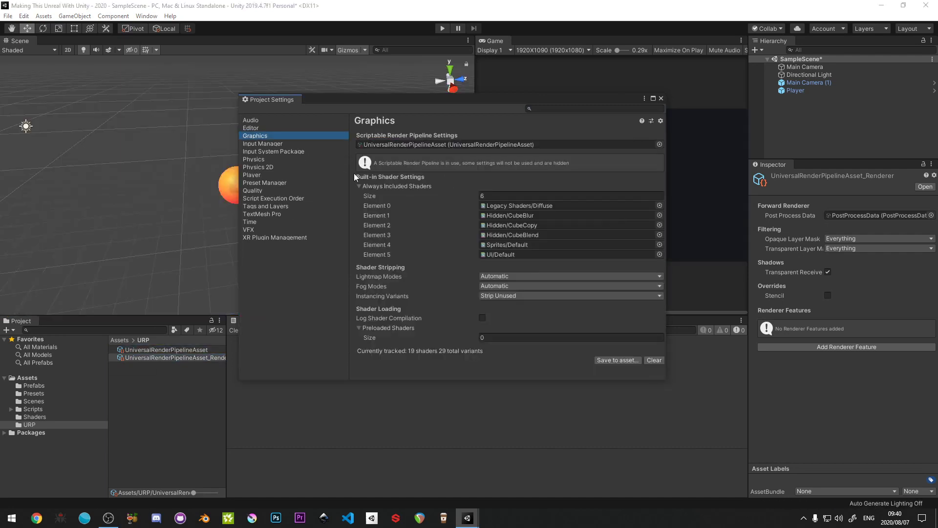
click(660, 99)
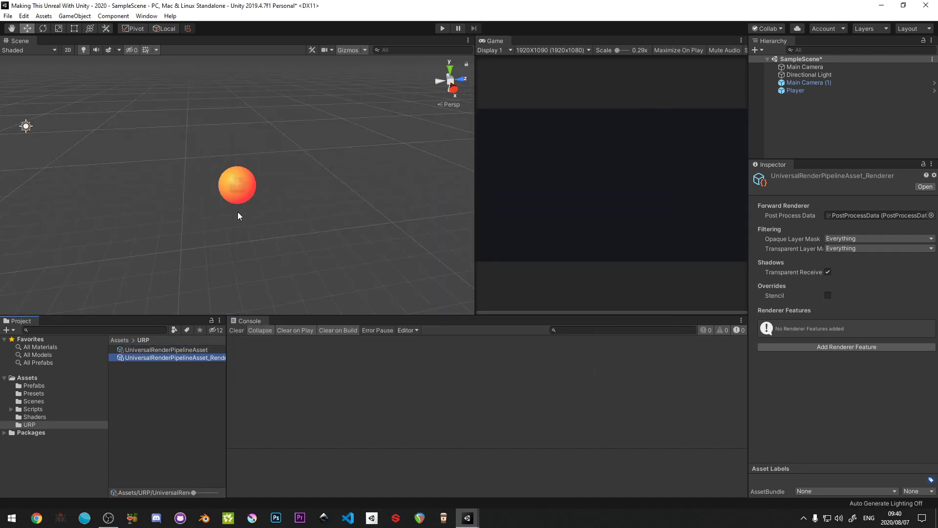
key(ctrl+s)
click(164, 410)
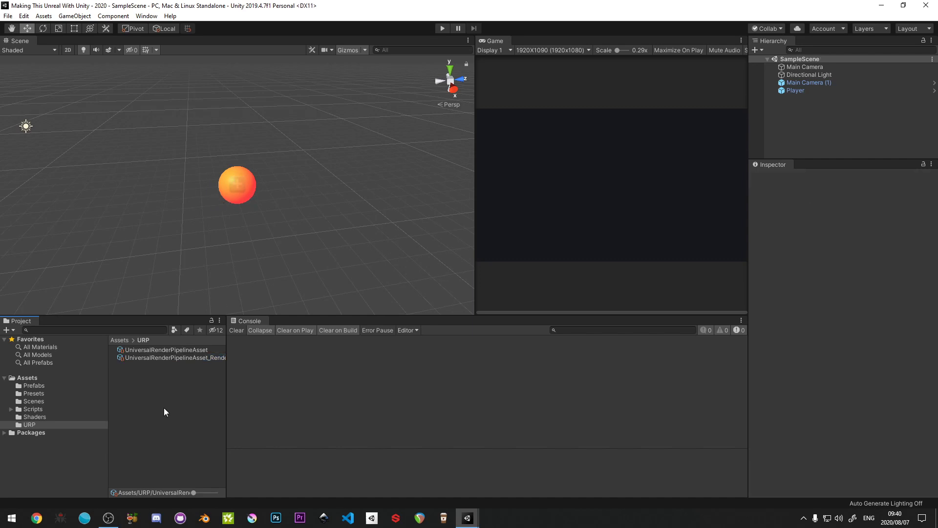
- Inspect the Orange Tron material's shader settings in the Shaders folder
click(32, 377)
click(34, 416)
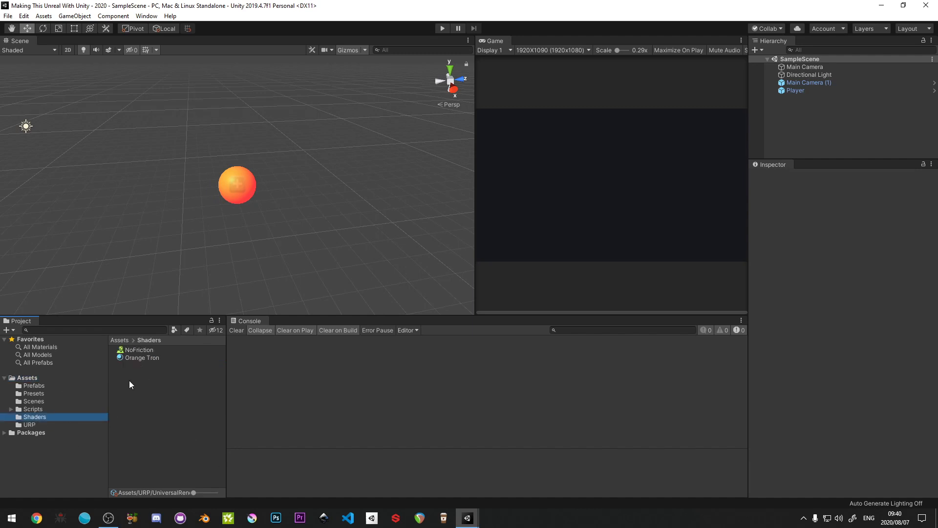
click(141, 357)
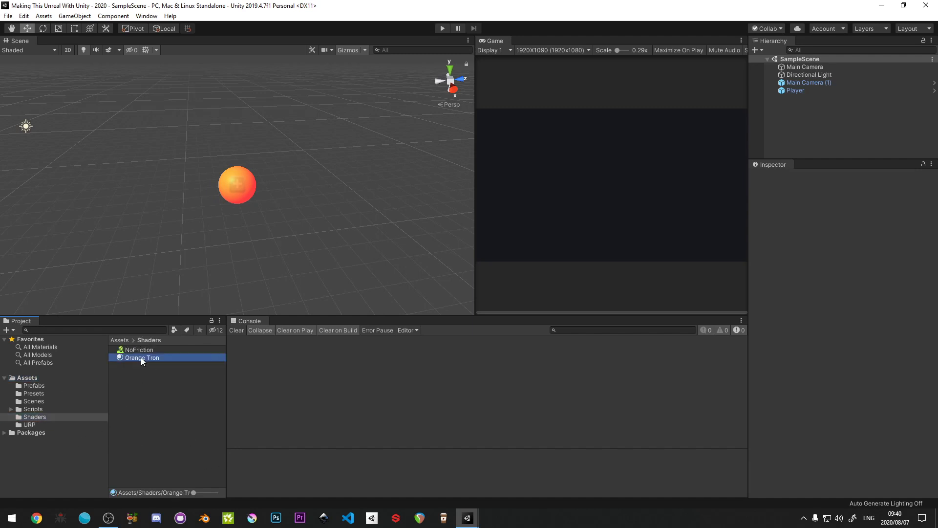
click(157, 400)
- Move Main Camera (1) along the global axes to about X -1.5, Y 18.74, Z -0.54
scroll(226, 227, down, 5)
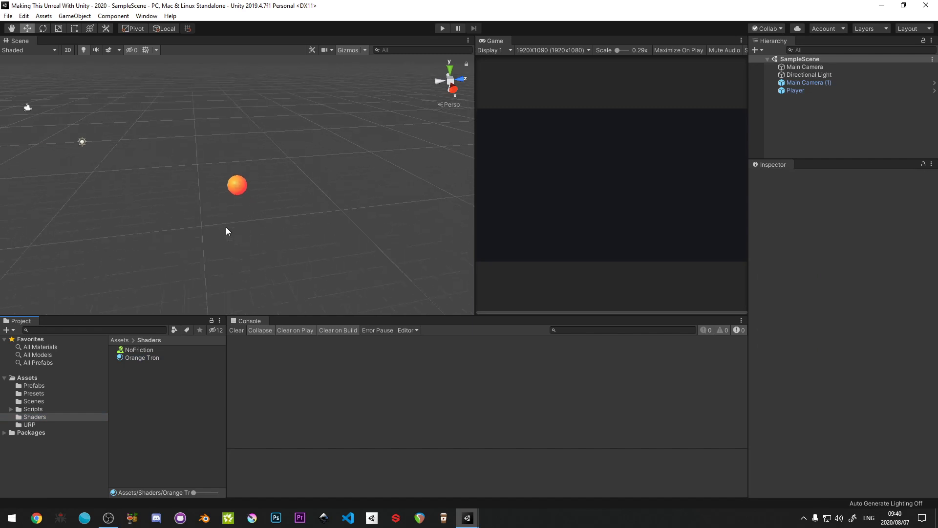
click(52, 118)
alt+drag(140, 183, 176, 247)
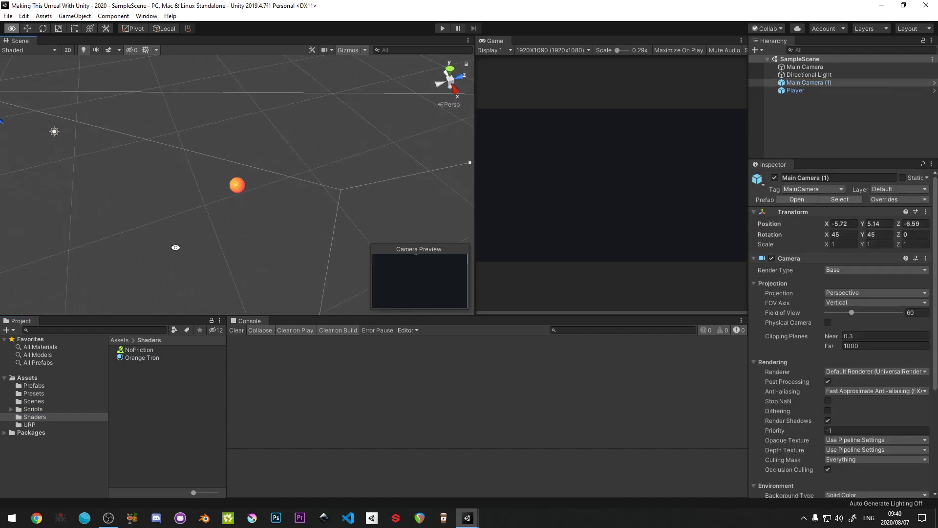
scroll(160, 224, down, 9)
click(164, 29)
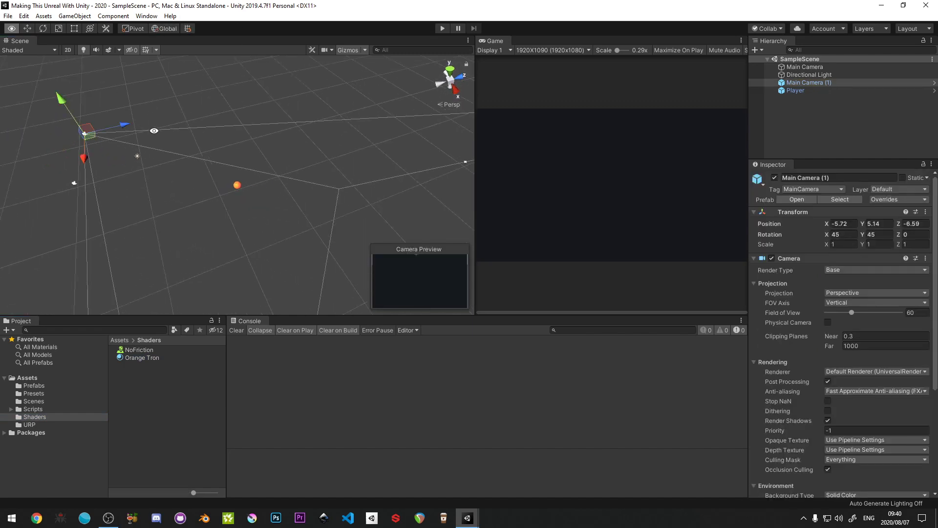
alt+drag(116, 77, 247, 49)
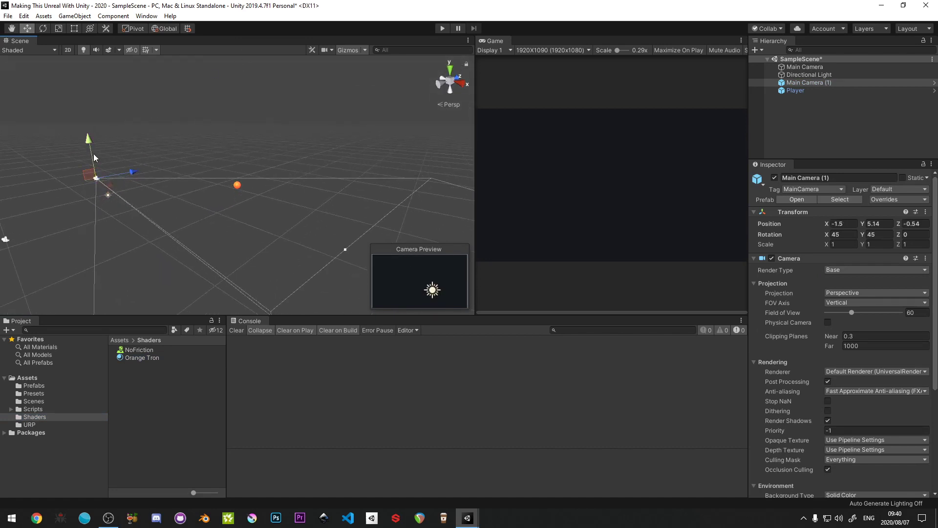
drag(92, 155, 112, 120)
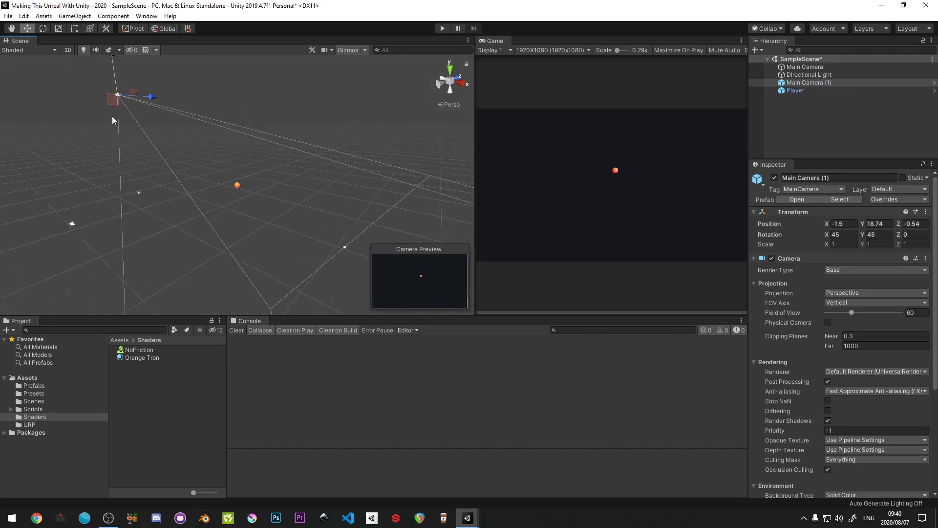
- Move Main Camera (1) along its local axes closer to the Player sphere, keeping it centred in the game view, and save the scene
scroll(113, 120, down, 2)
click(165, 28)
drag(164, 142, 209, 165)
drag(201, 124, 208, 117)
click(172, 426)
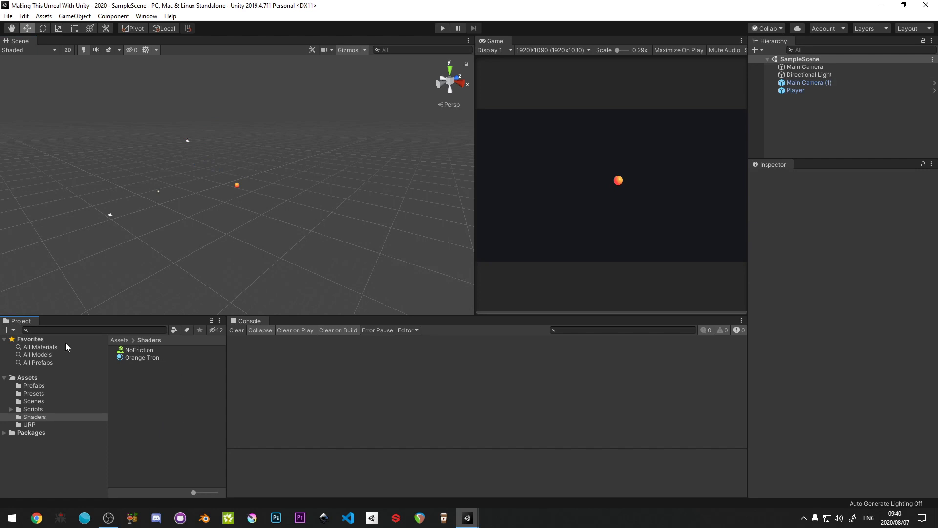
- Add a 3D cube to SampleScene
click(57, 378)
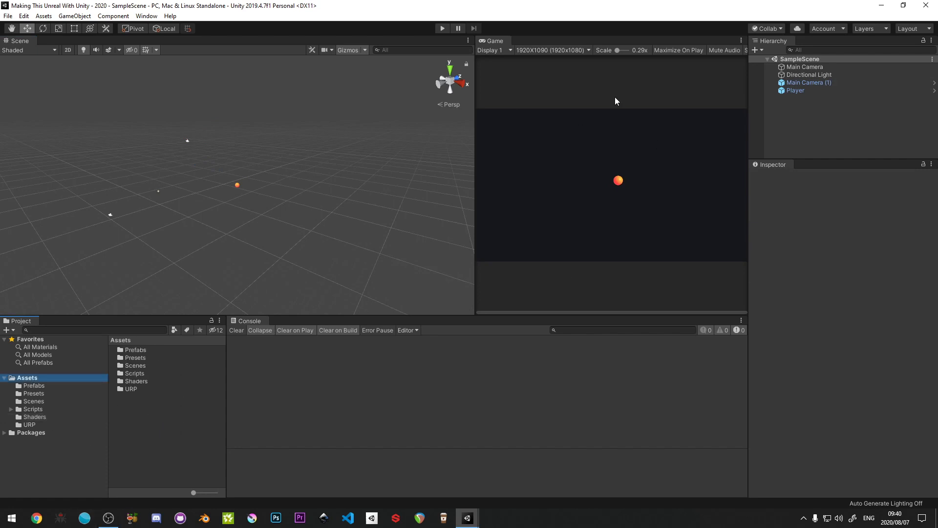
right_click(824, 125)
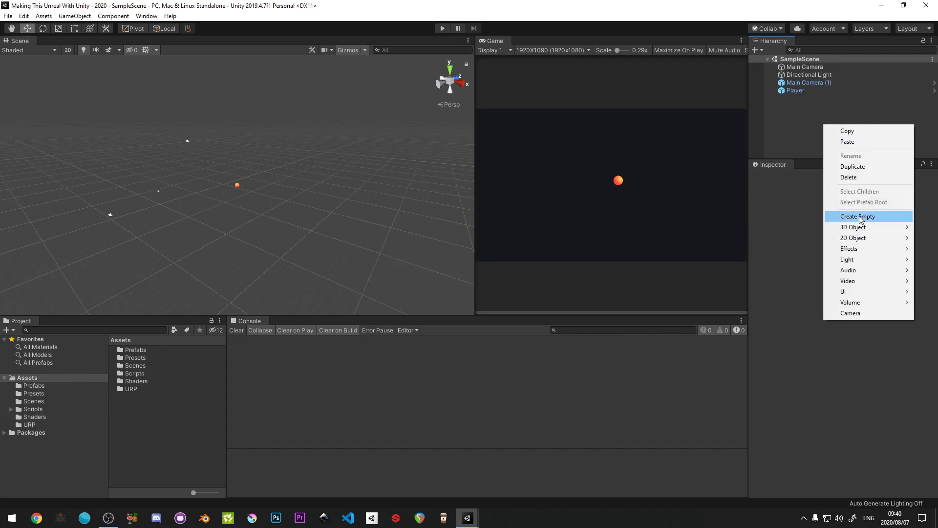
mouse_move(859, 229)
click(777, 228)
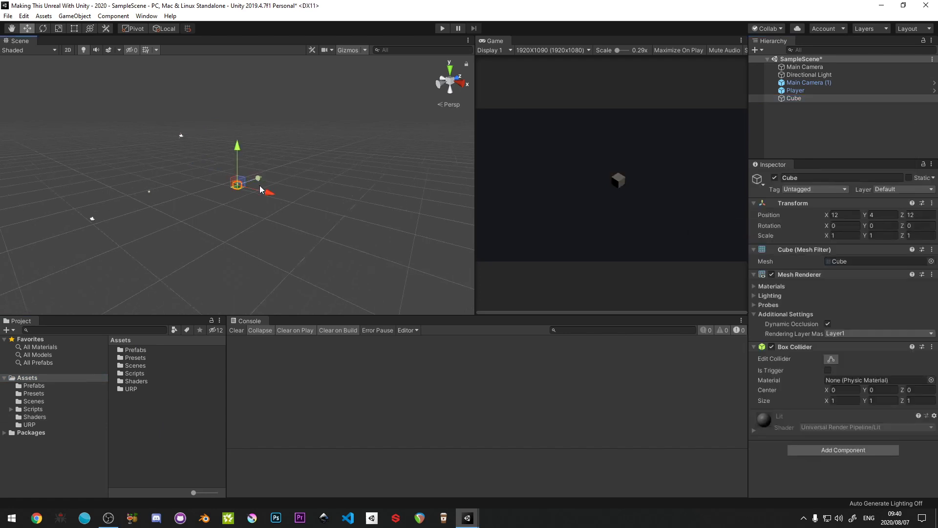
scroll(277, 198, down, 10)
alt+drag(155, 214, 317, 183)
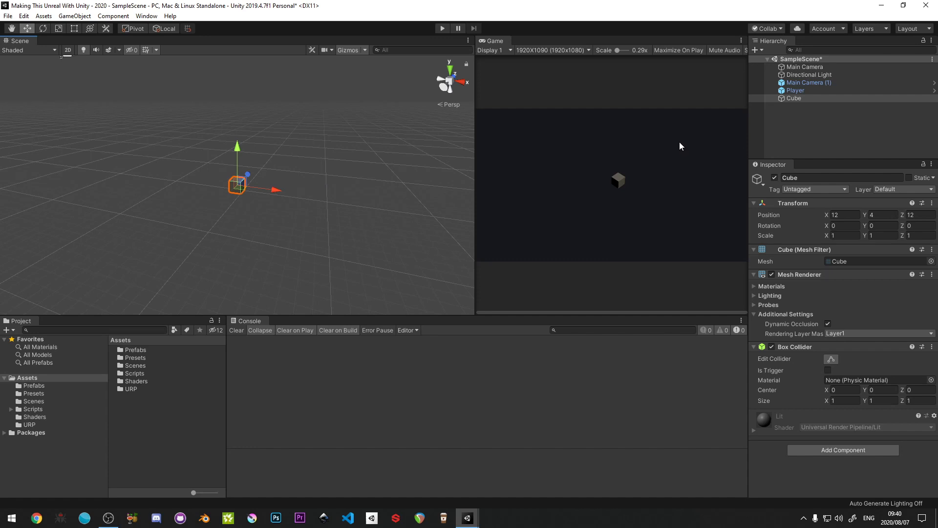
- Reset the Cube's Transform so that it sits at the world origin
click(840, 110)
click(797, 99)
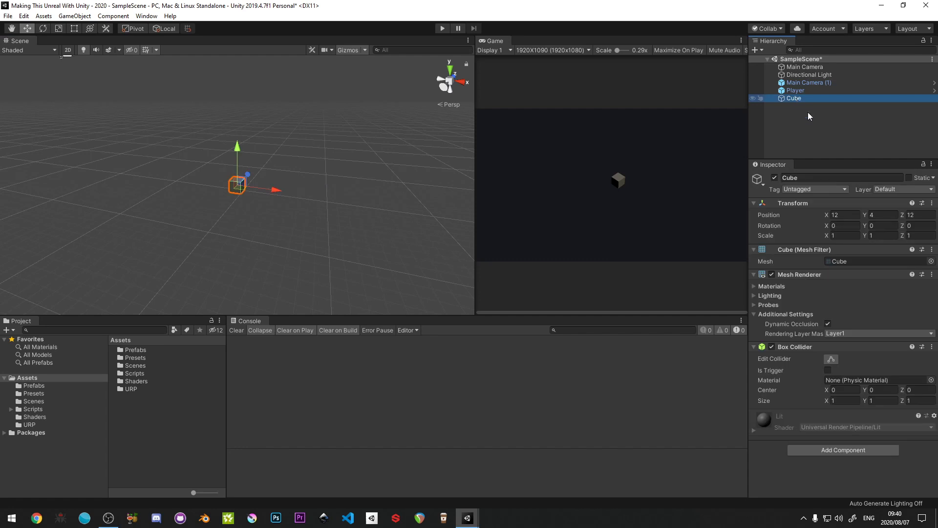
right_click(810, 203)
click(813, 210)
alt+drag(294, 194, 331, 160)
scroll(331, 160, down, 10)
alt+drag(176, 175, 258, 188)
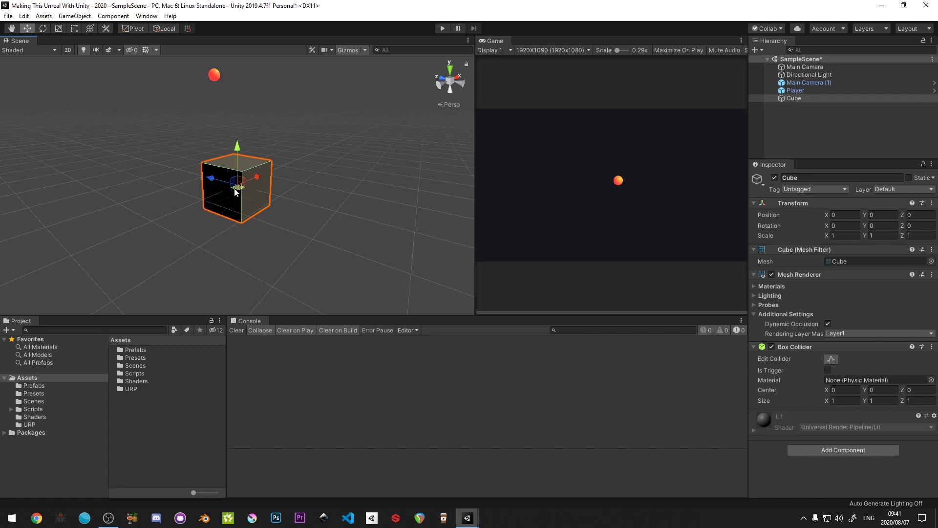
alt+drag(235, 186, 235, 210)
- Create an empty game object with a reset Transform and rename it CubeBase
click(783, 124)
key(ctrl+shift+n)
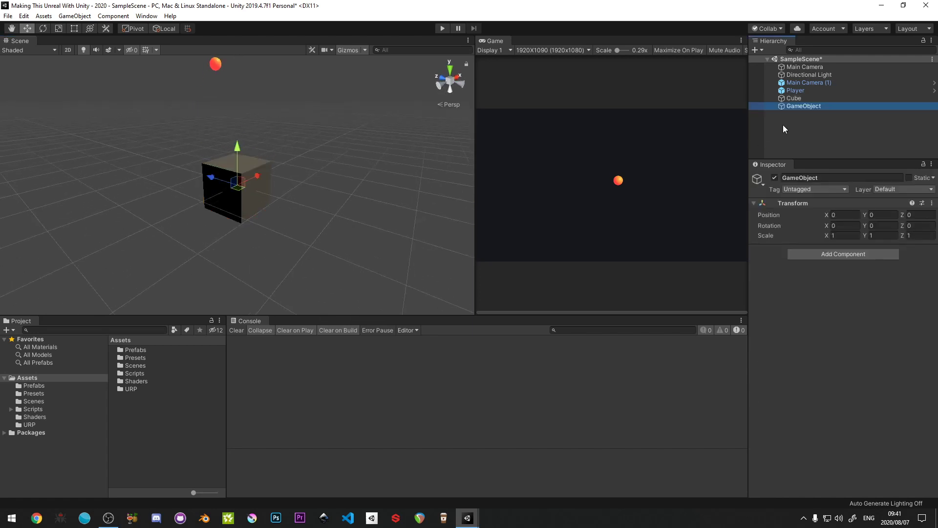
right_click(796, 202)
click(809, 205)
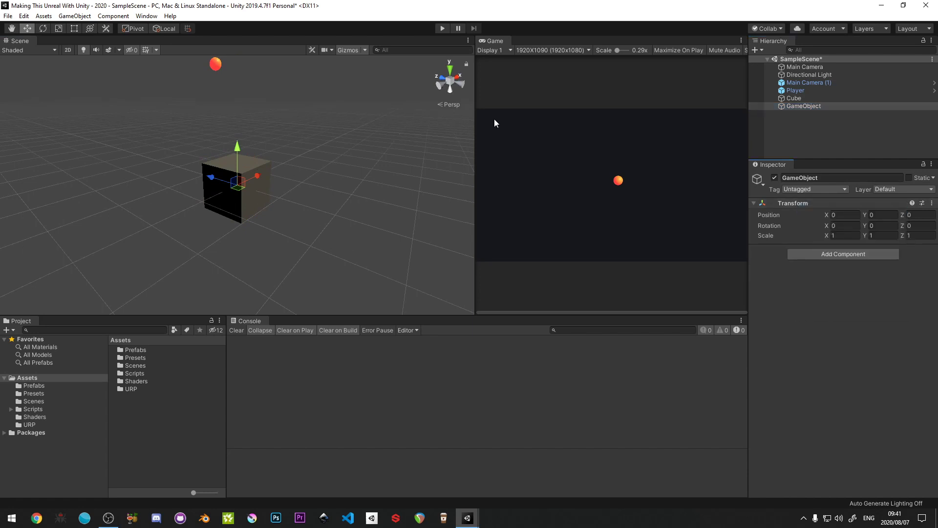
click(791, 106)
click(791, 106)
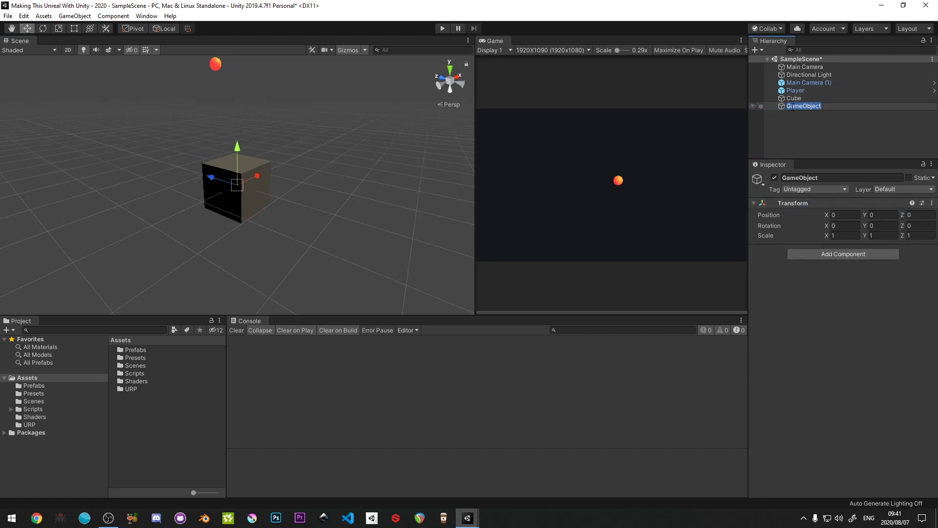
text(CubeBase)
key(Return)
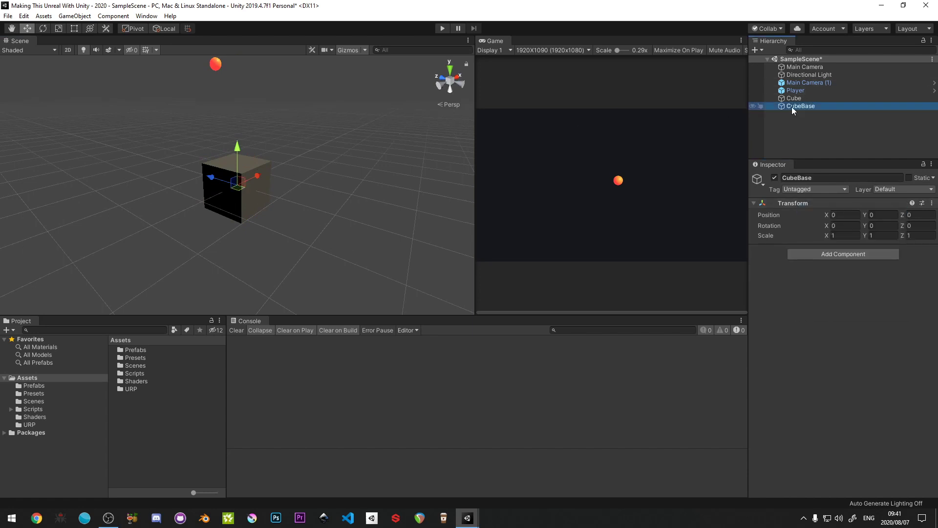
- Parent Cube under CubeBase with a Y position of 0.5, and save the scene
drag(803, 98, 804, 105)
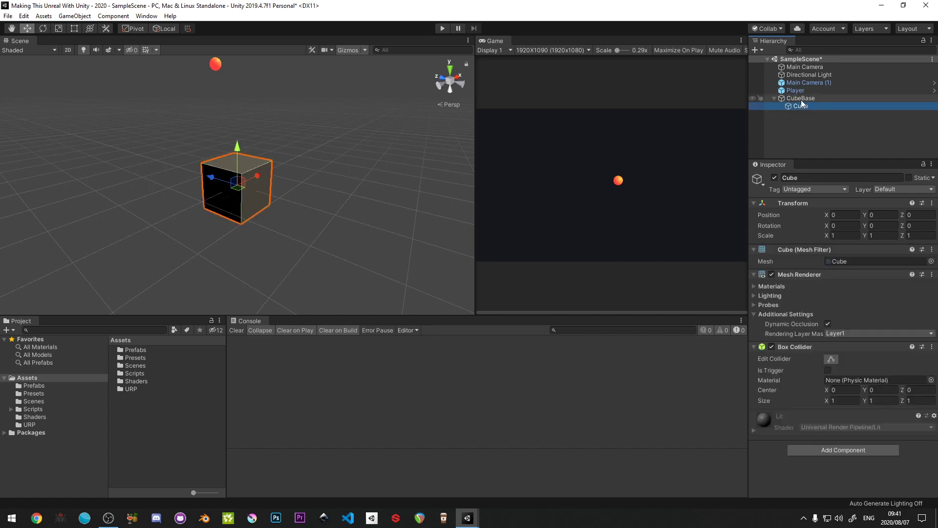
click(883, 215)
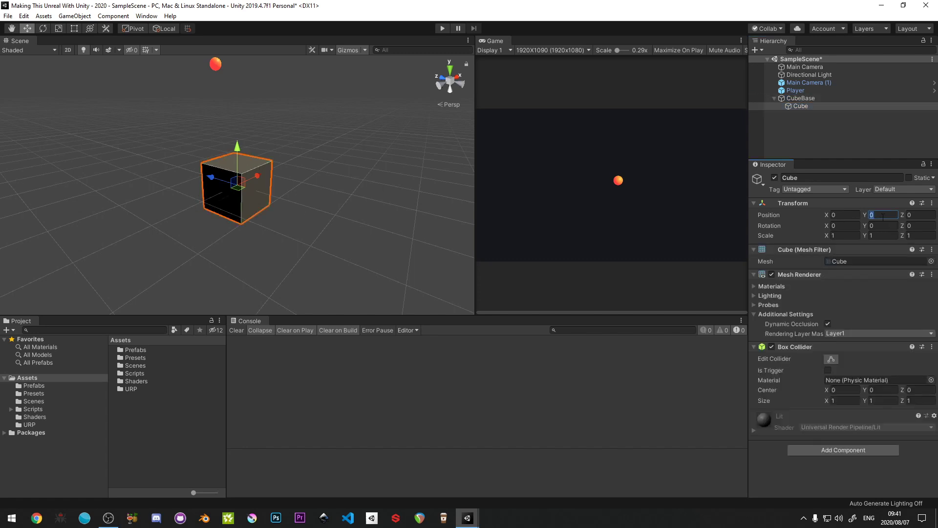
text(.5)
key(Tab)
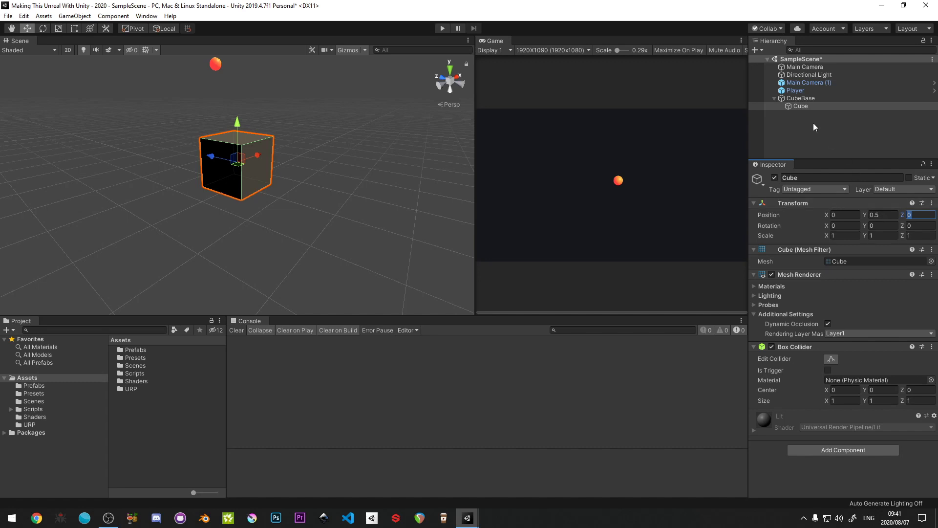
click(813, 126)
mouse_move(184, 190)
alt+mouse_down()
mouse_move(182, 156)
mouse_move(185, 198)
alt+mouse_up()
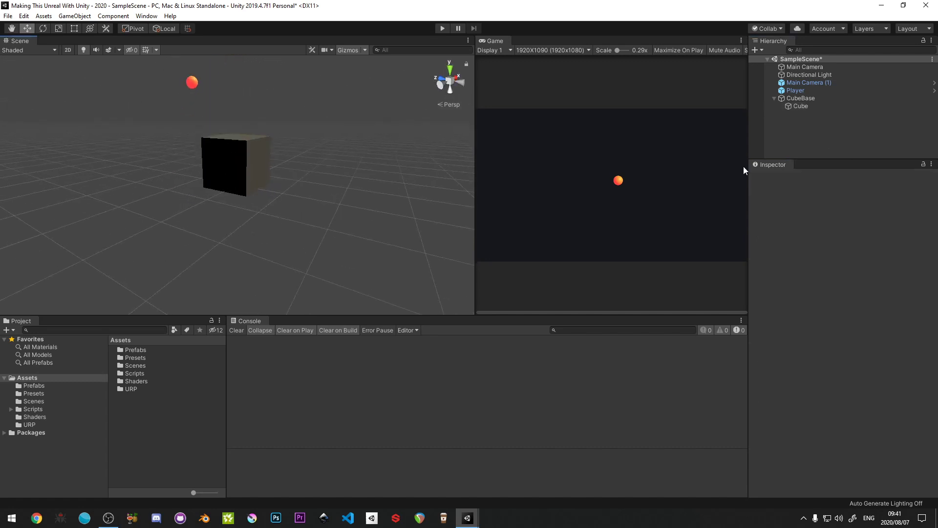
click(775, 99)
key(ctrl+s)
- Create a PBR Graph shader named sh_PinTable in the Shaders folder
double_click(135, 381)
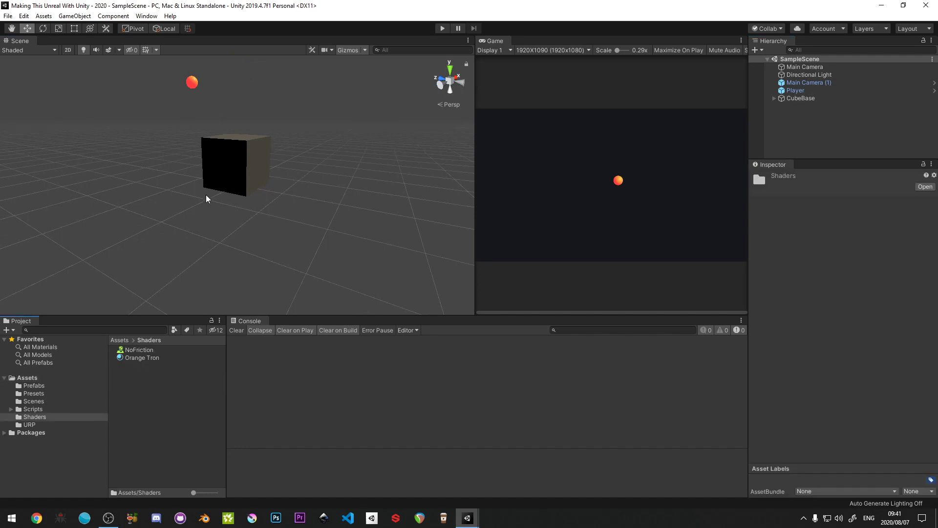
right_click(143, 401)
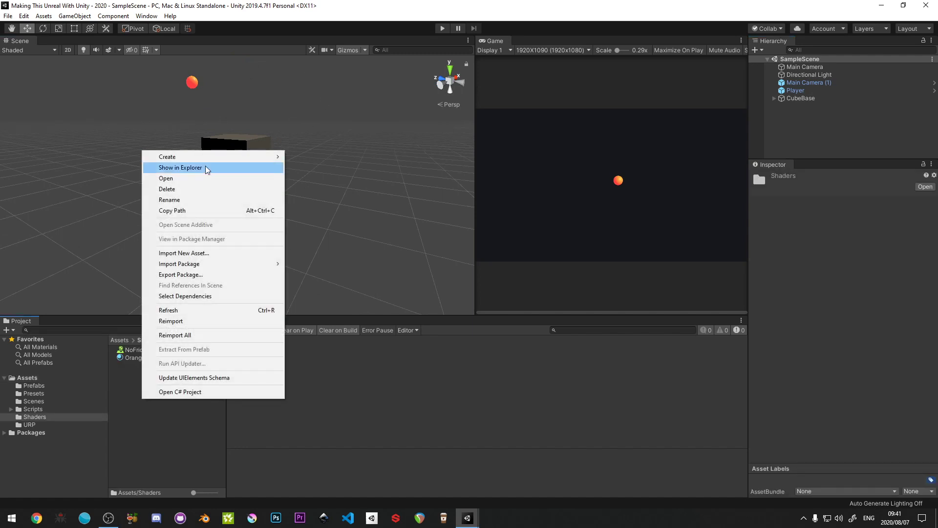
mouse_move(207, 161)
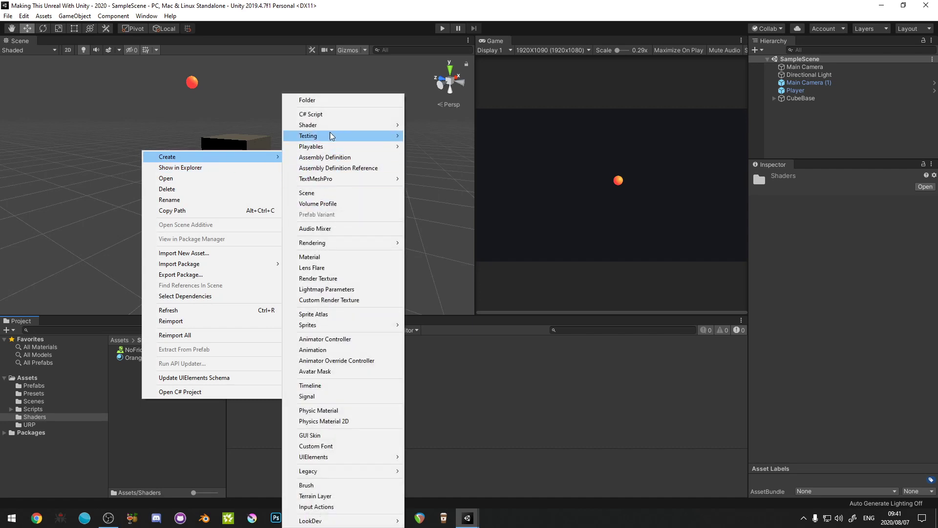
mouse_move(330, 128)
click(433, 204)
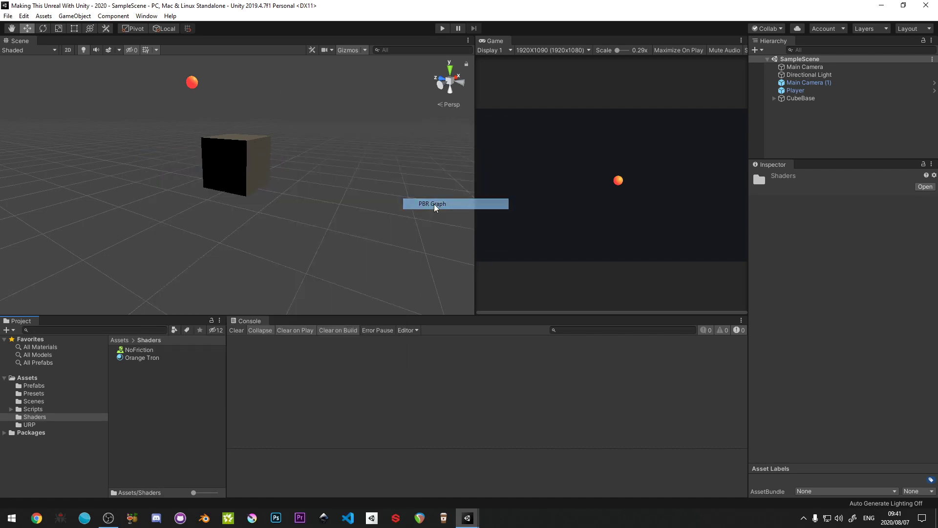
text(sh)
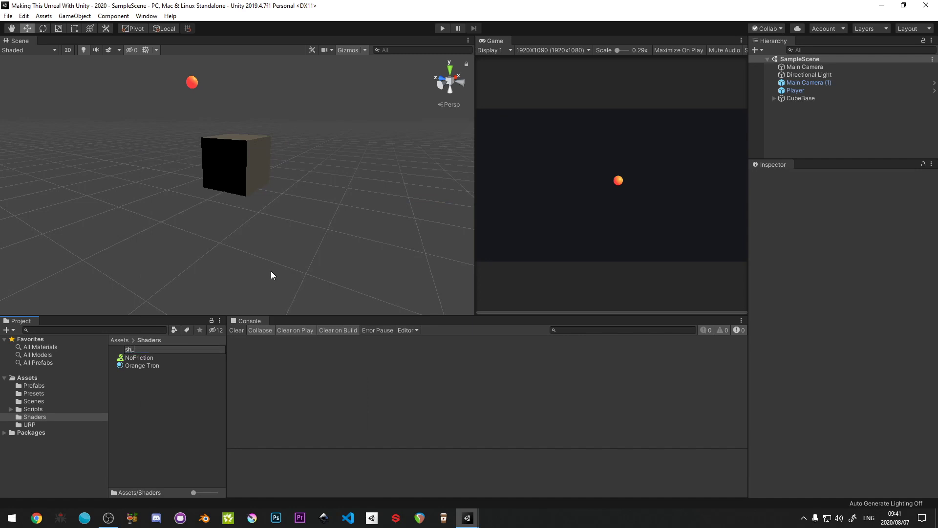
text(_PinTable)
key(Return)
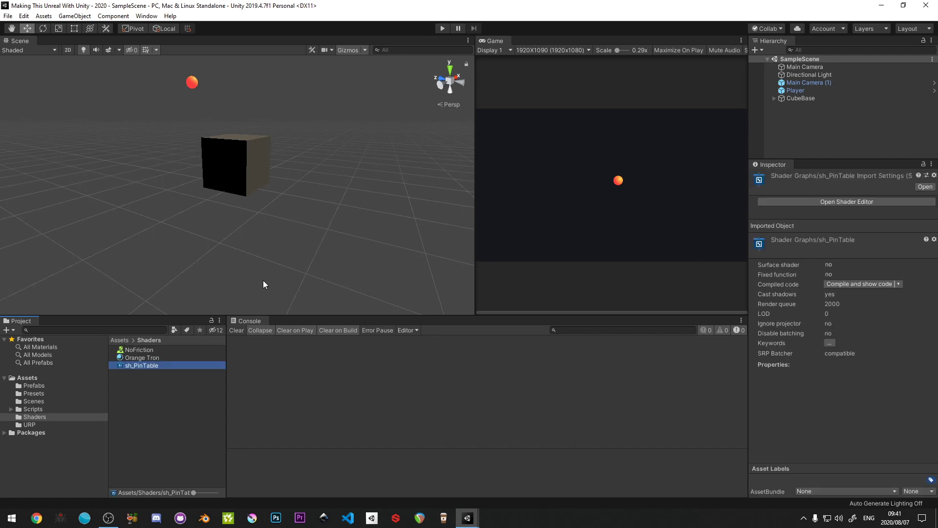
- Create a material named mat_PinTable from the sh_PinTable shader and apply it to the cube in the scene
right_click(141, 367)
mouse_move(192, 120)
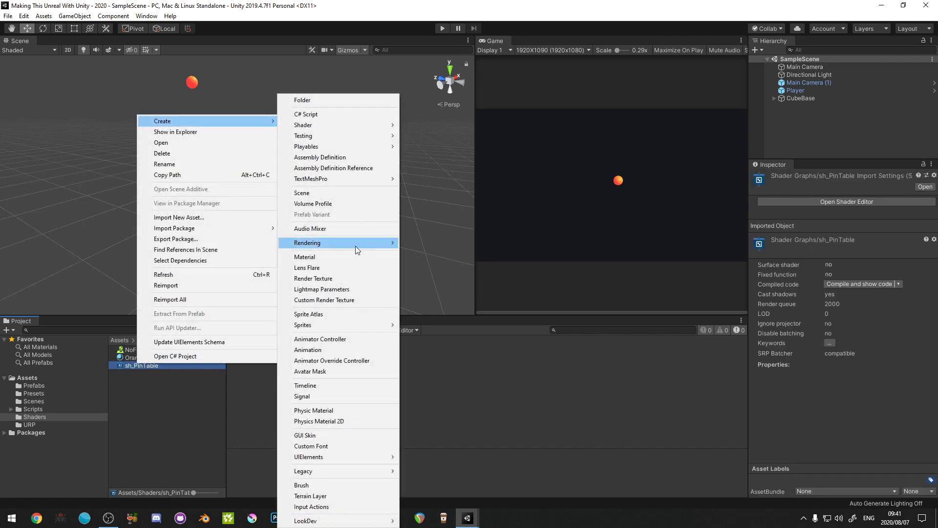
click(346, 255)
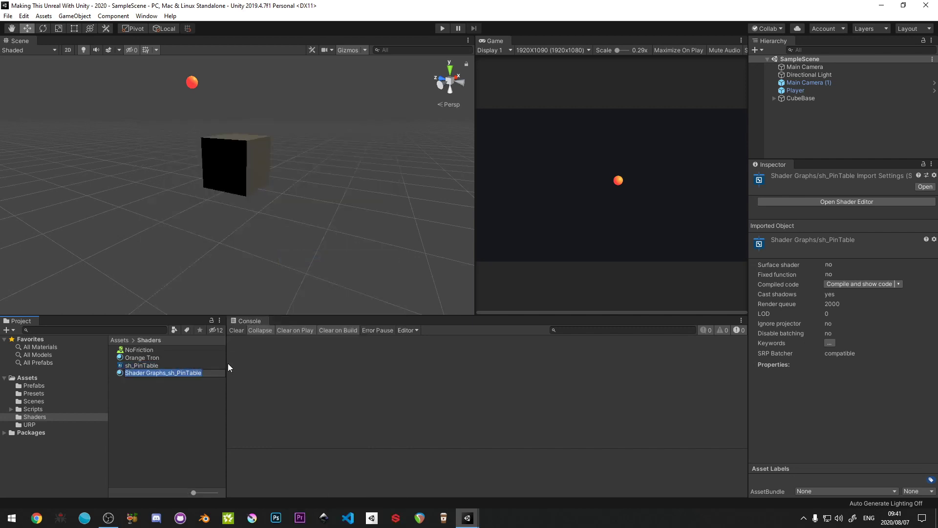
click(174, 373)
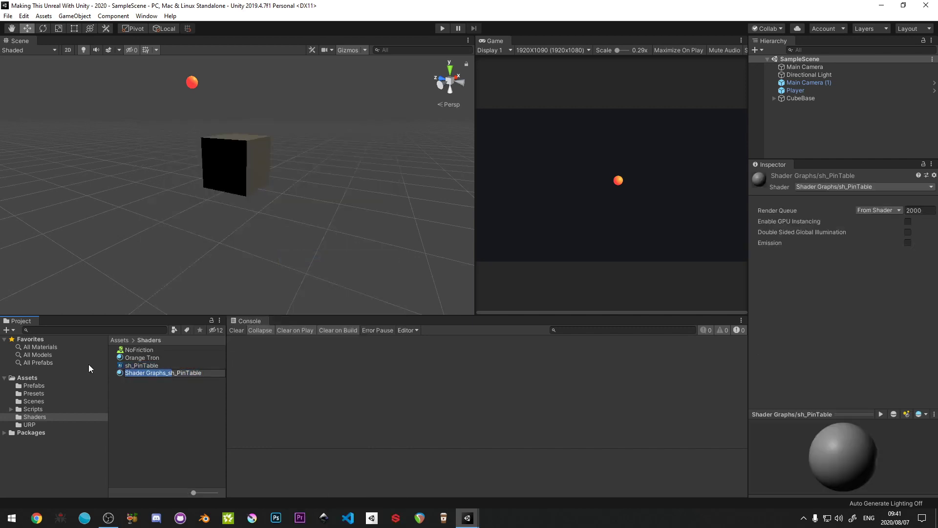
key(BackSpace)
text(mat)
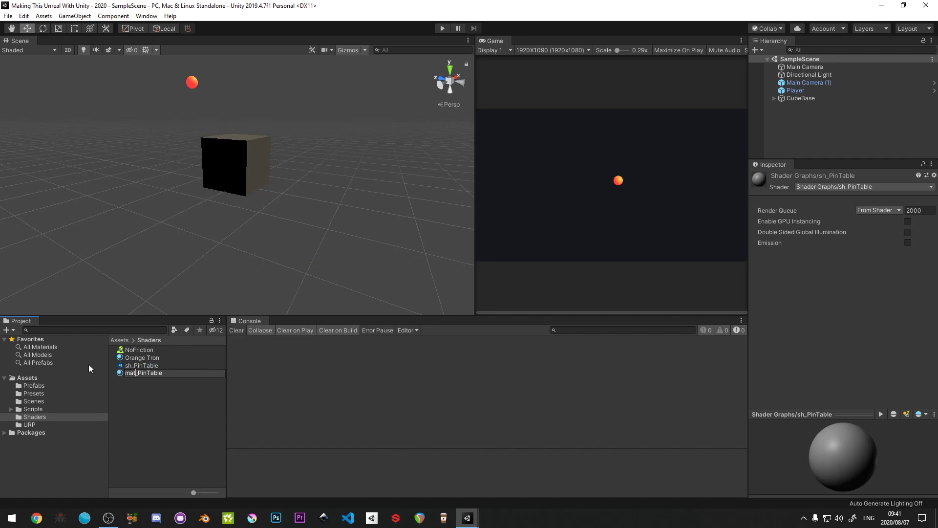
key(Return)
drag(130, 351, 243, 169)
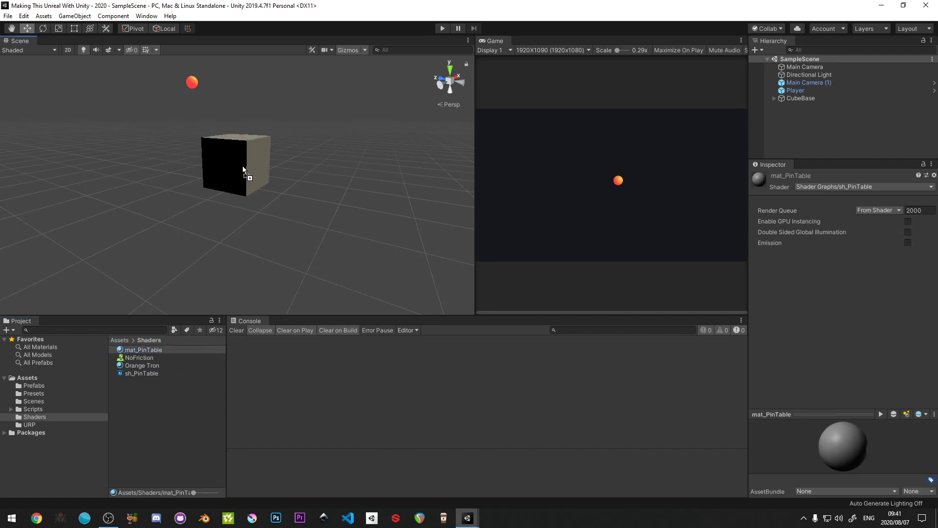
click(176, 396)
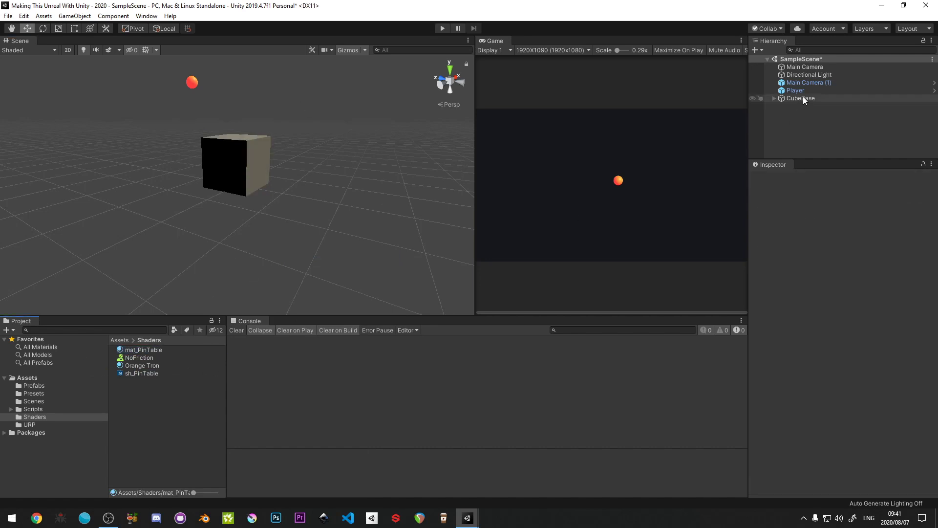
- Turn CubeBase into a prefab in the Prefabs folder and save the scene
drag(801, 98, 33, 386)
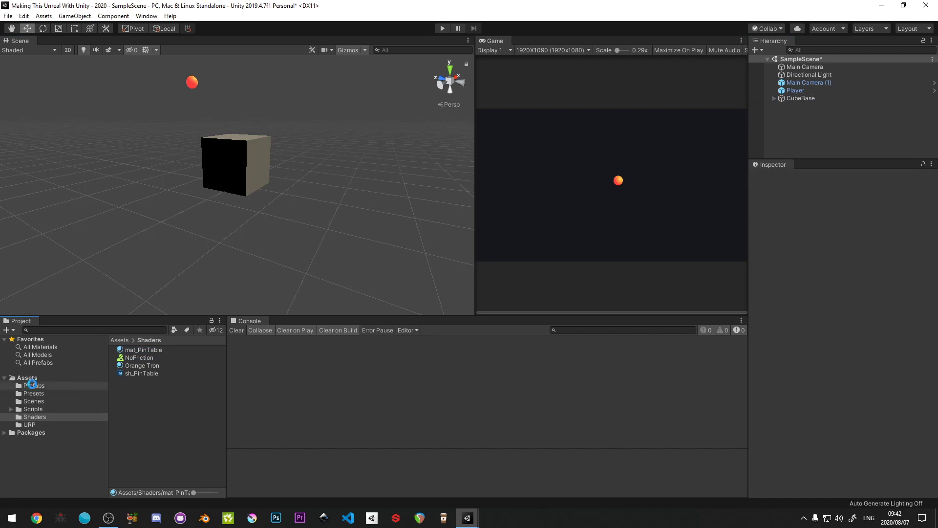
click(151, 341)
key(ctrl+s)
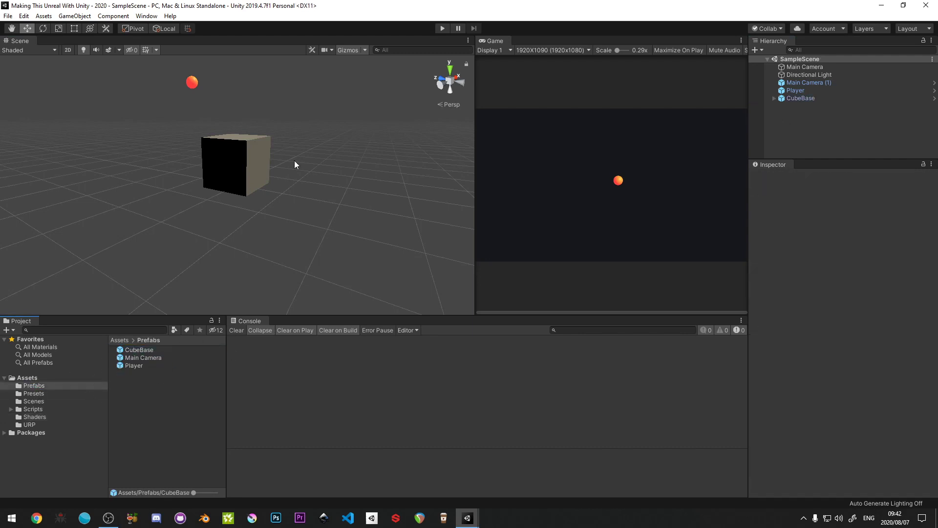
- Delete the CubeBase instance from the scene and save the scene
click(799, 101)
key(Delete)
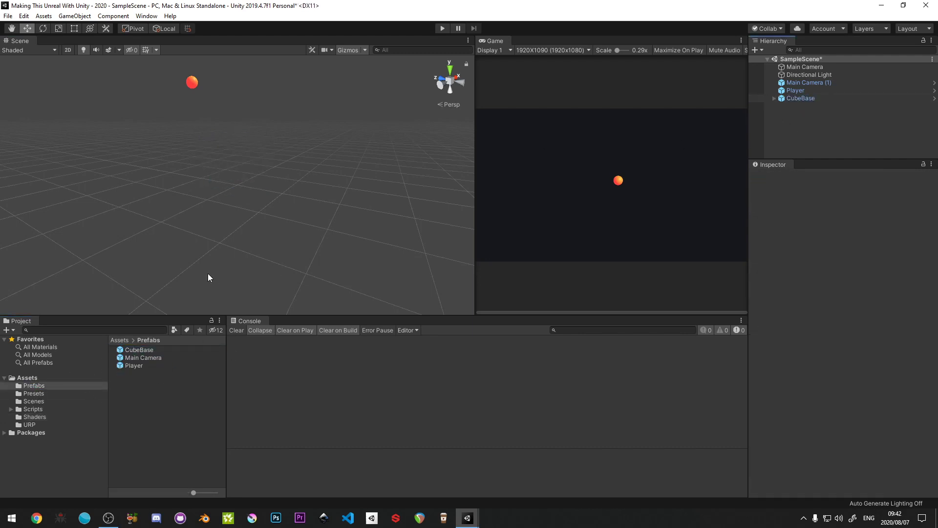
right_drag(172, 192, 249, 210)
key(ctrl+s)
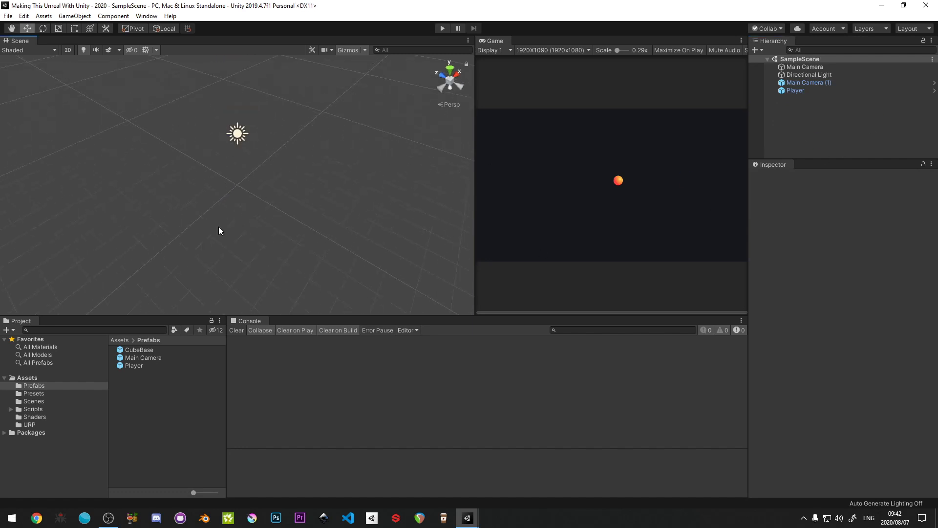
- Create an empty game object named GridGenerator with its transform reset
right_click(816, 122)
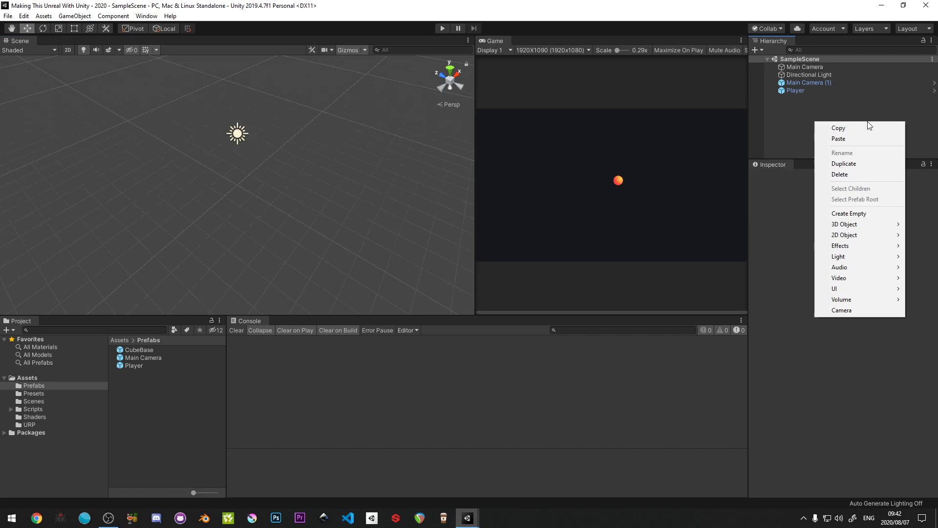
click(849, 214)
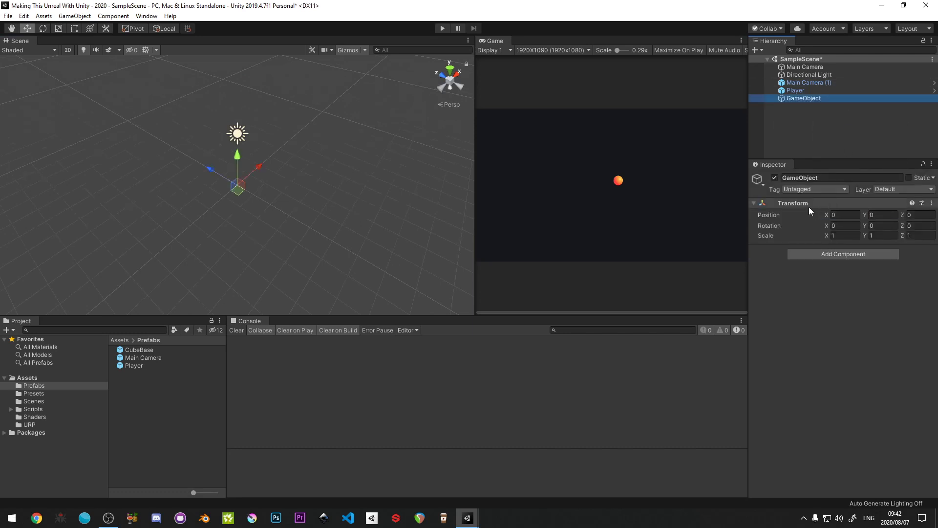
right_click(808, 206)
click(835, 214)
click(808, 99)
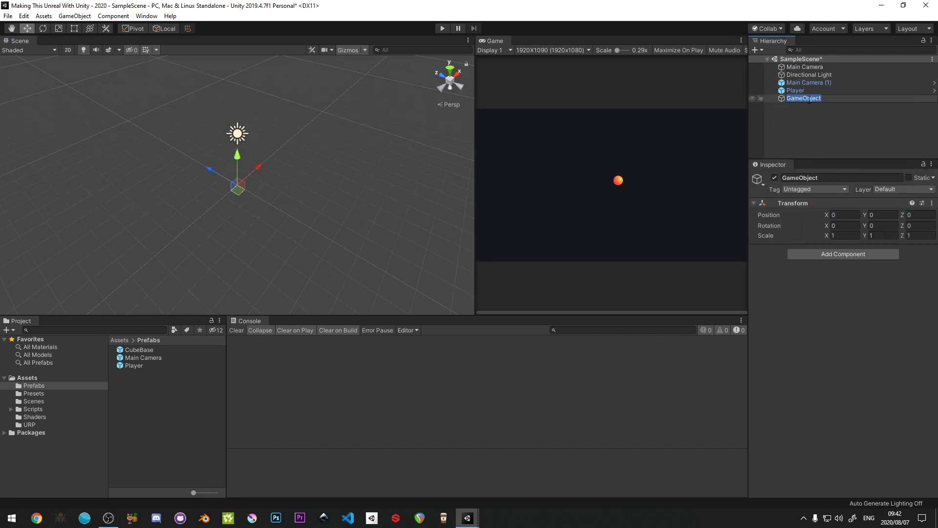
text(GridGenerator)
key(Return)
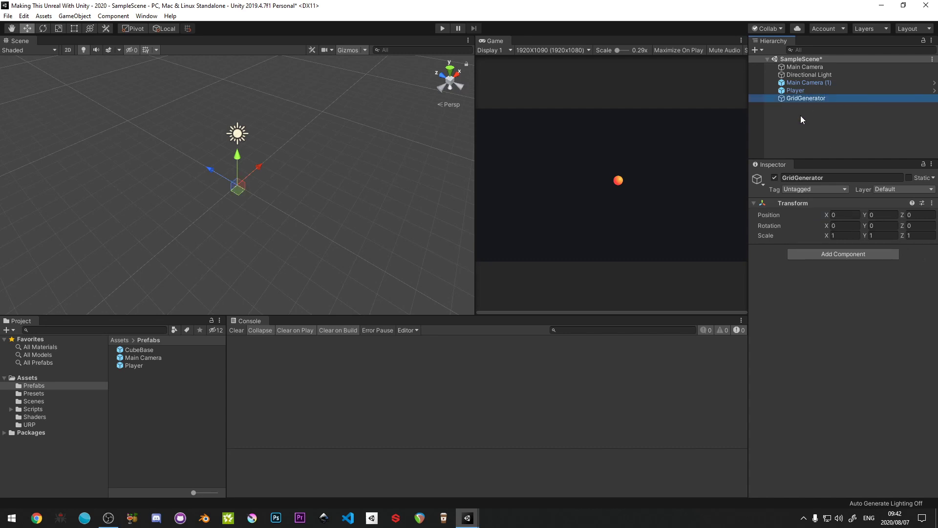
- Attach the GridGenerator script to the GridGenerator object and assign the CubeBase prefab as the prefab to place
click(32, 409)
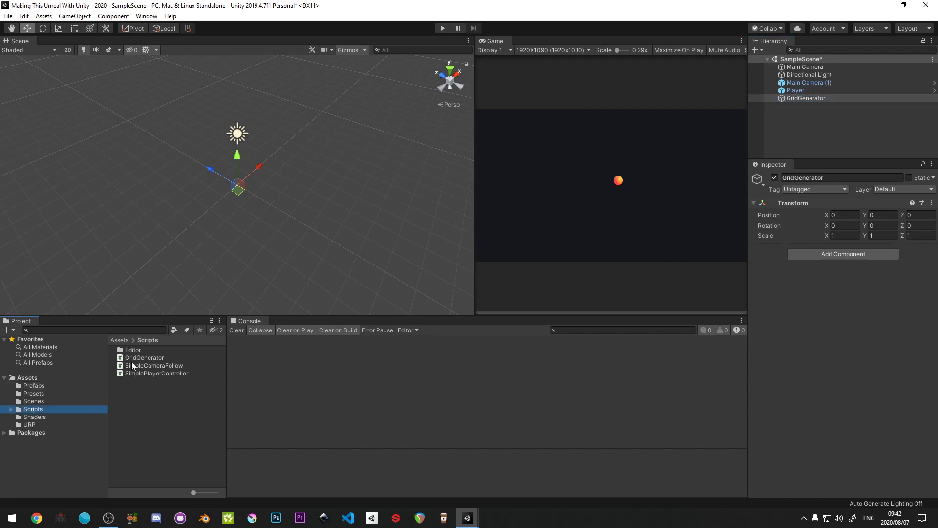
drag(131, 358, 784, 303)
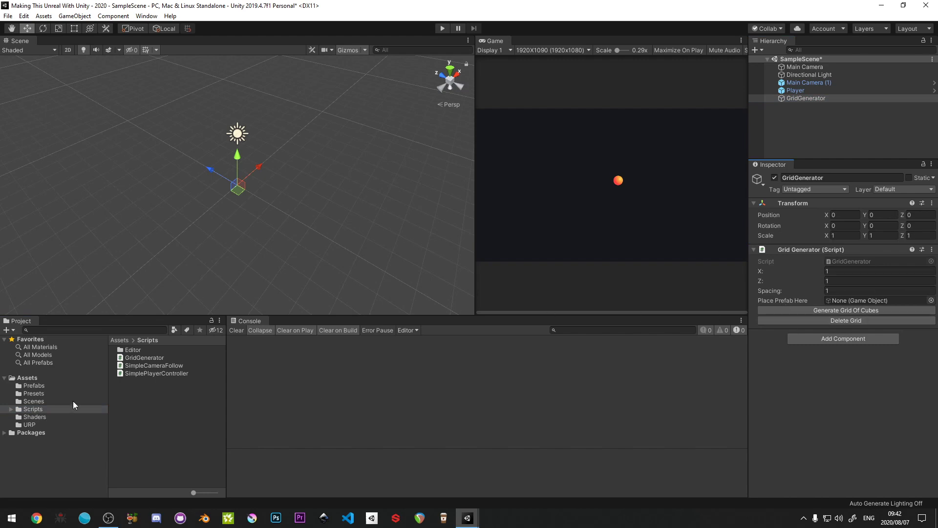
click(37, 394)
click(35, 385)
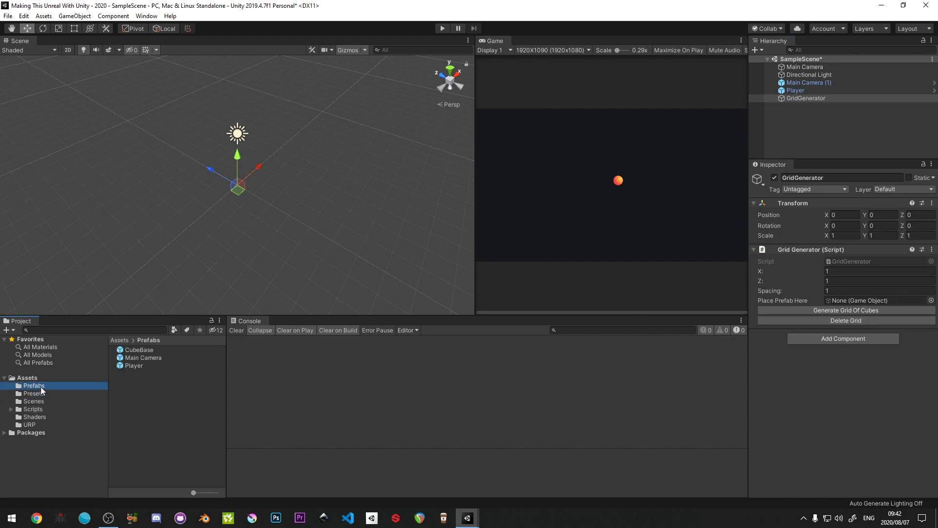
drag(135, 352, 855, 300)
- Set the grid size to X 20 and Z 20 and generate the grid of cubes
click(838, 272)
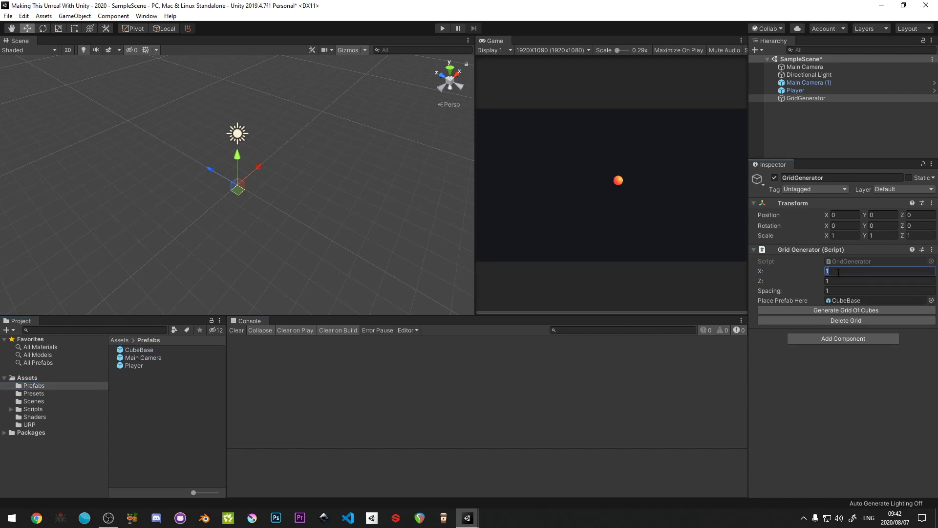
text(20)
key(Tab)
text(20)
key(Tab)
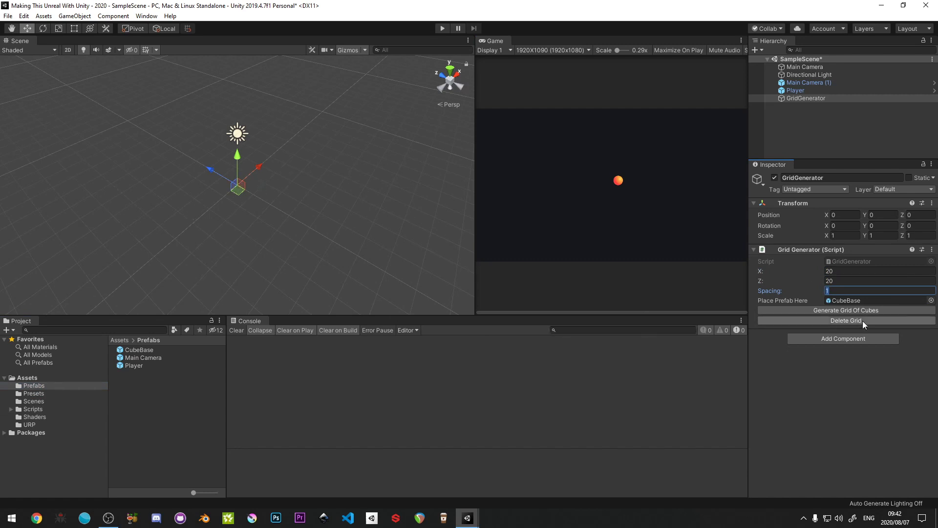
click(835, 309)
- Examine the generated grid by inspecting individual cubes and the row objects that hold them
alt+drag(345, 207, 347, 136)
scroll(348, 136, up, 5)
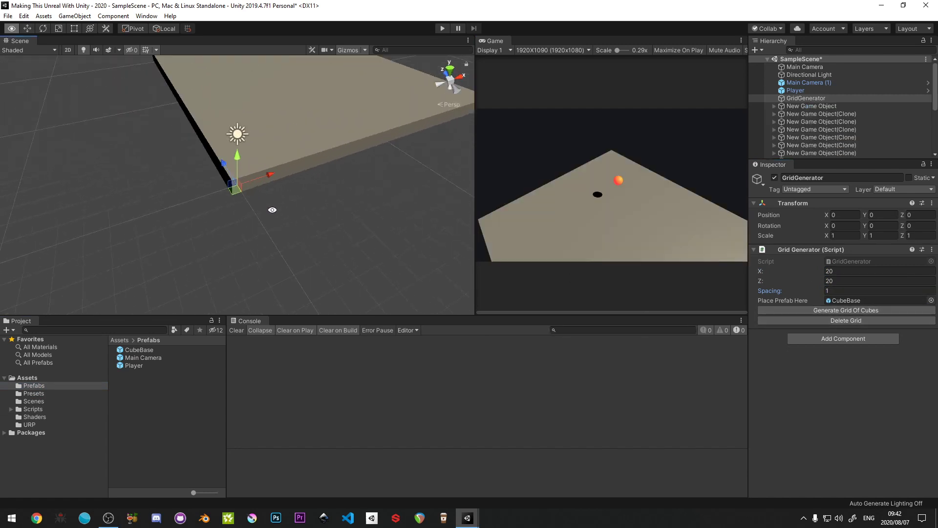
click(289, 163)
click(310, 163)
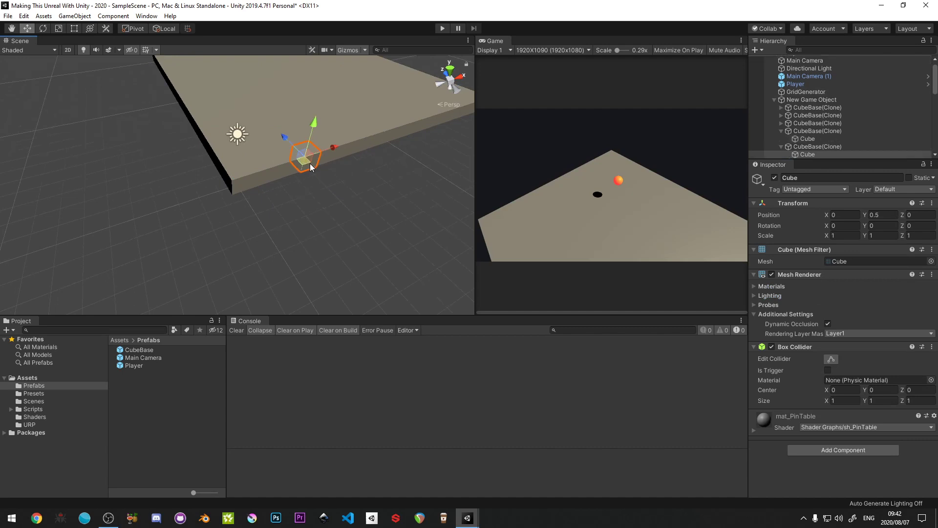
click(333, 158)
click(289, 190)
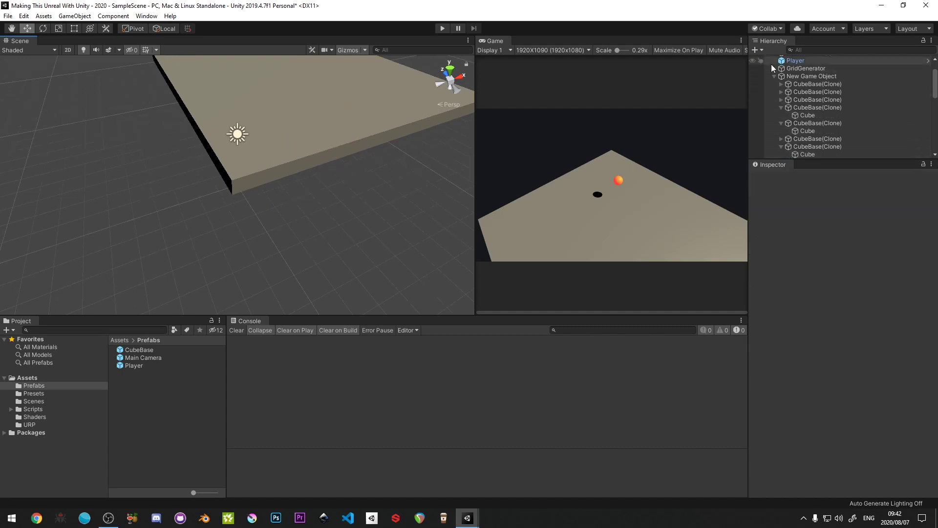
click(773, 77)
scroll(796, 80, up, 3)
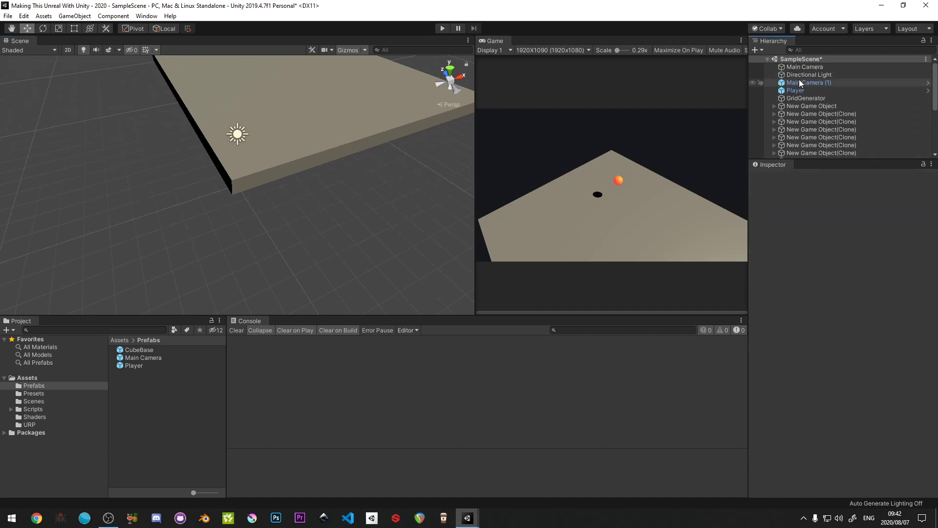
click(801, 99)
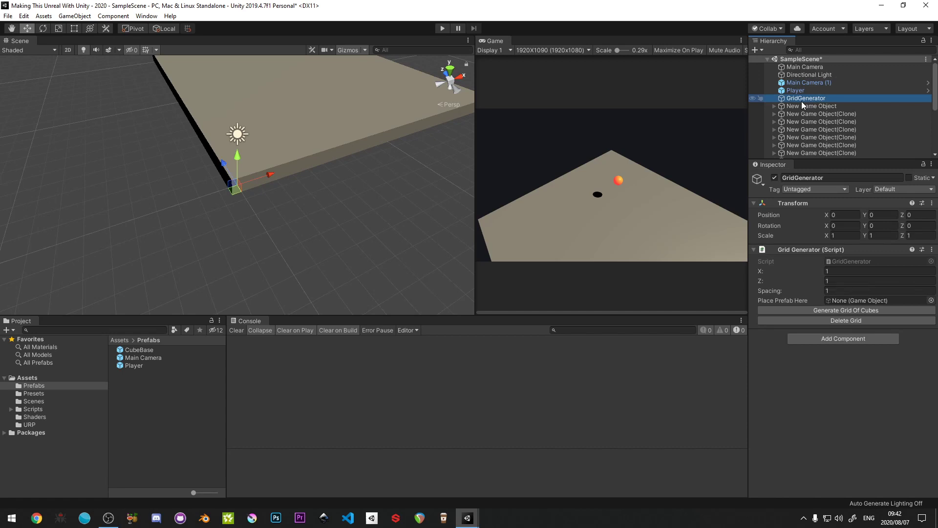
click(802, 105)
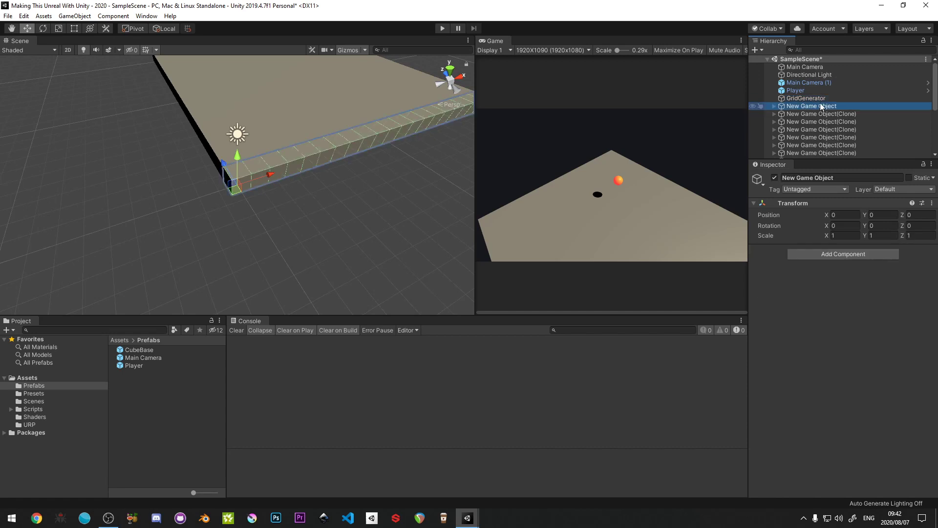
- Create an empty game object named Level in SampleScene
right_click(790, 59)
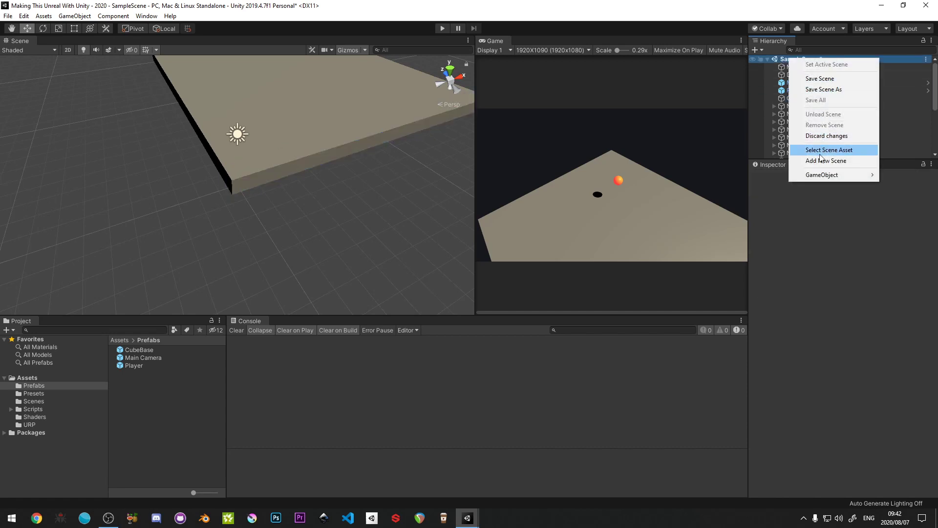
mouse_move(821, 175)
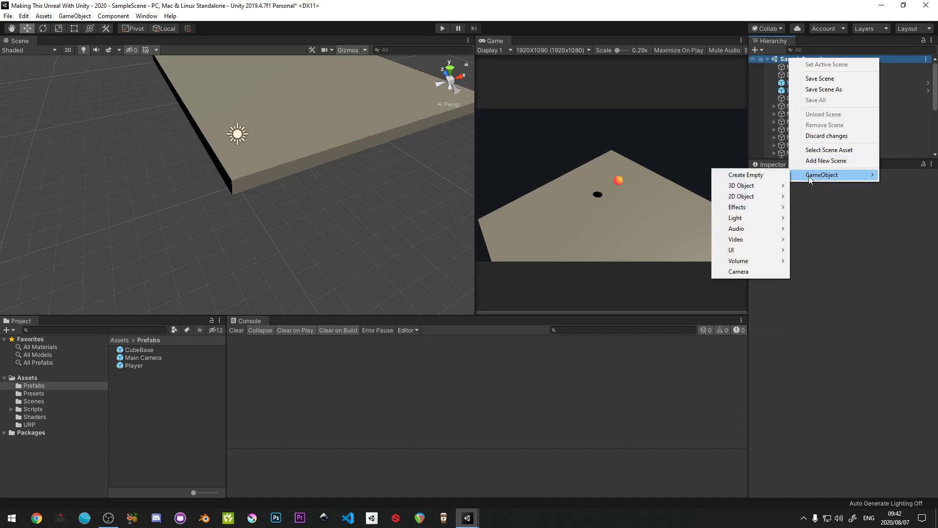
click(776, 175)
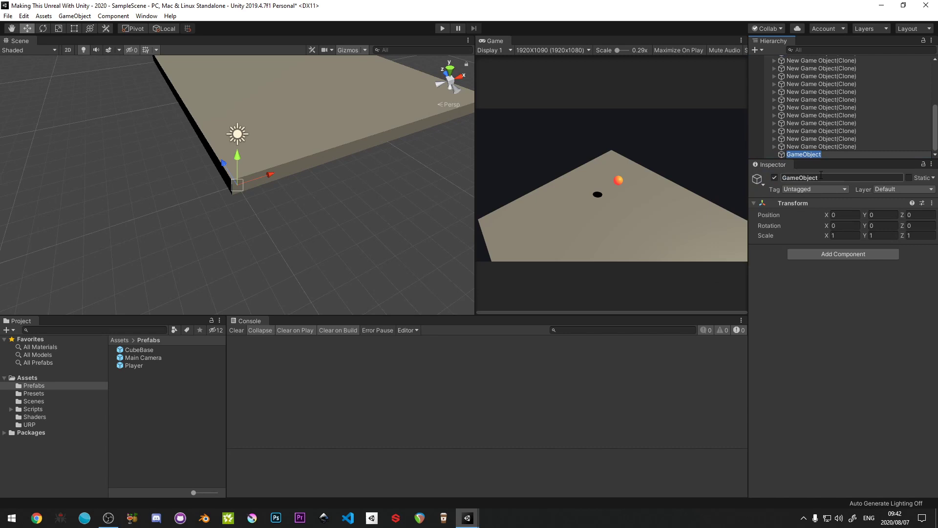
text(Level)
key(Return)
- Parent all of the generated New Game Object rows under Level, and clear the Console
scroll(834, 143, up, 10)
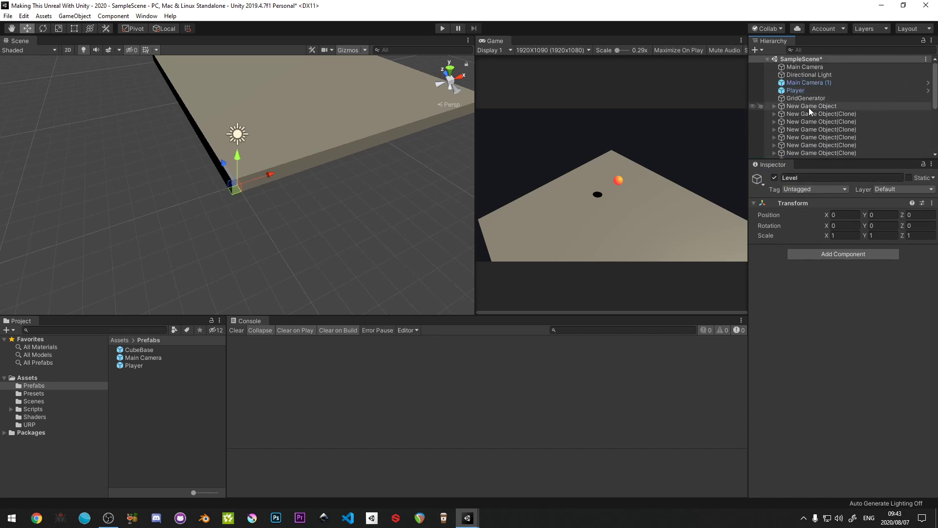
click(809, 111)
scroll(809, 111, down, 10)
shift+click(823, 146)
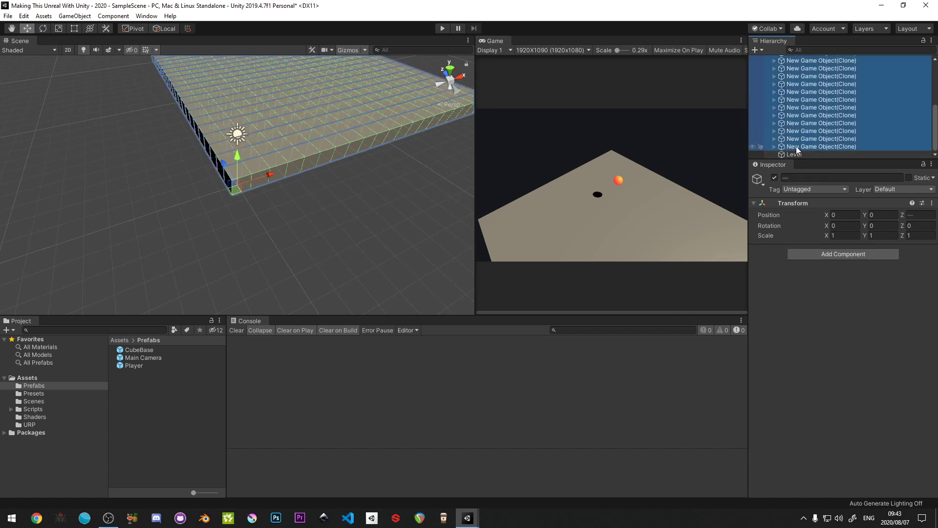
drag(796, 145, 793, 154)
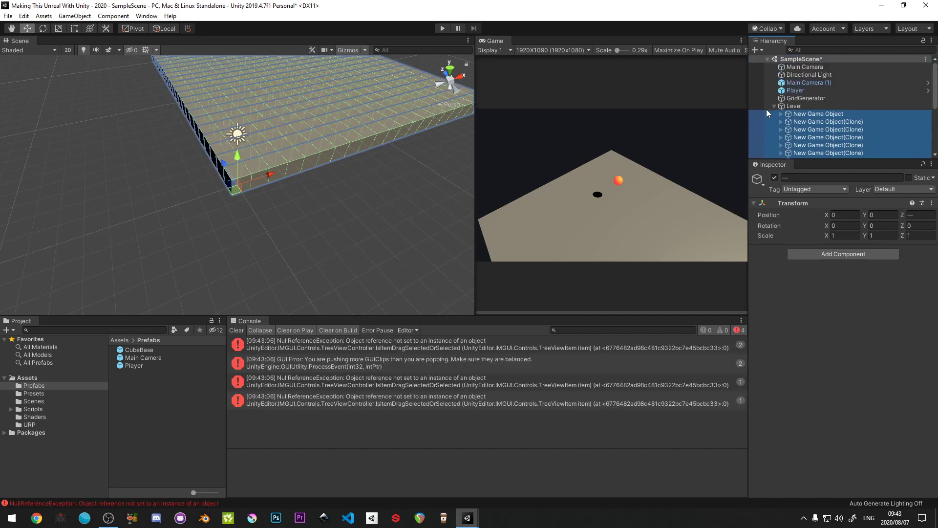
click(774, 106)
click(395, 296)
click(237, 330)
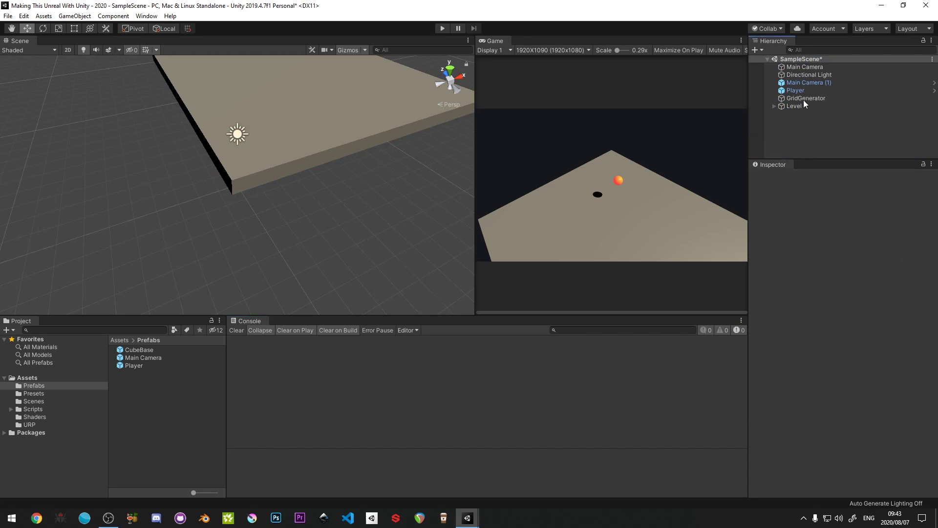
- Run the scene in Play mode to check the camera view, and stop it
mouse_move(314, 136)
right_down()
mouse_move(315, 107)
mouse_move(303, 133)
right_up()
key(e)
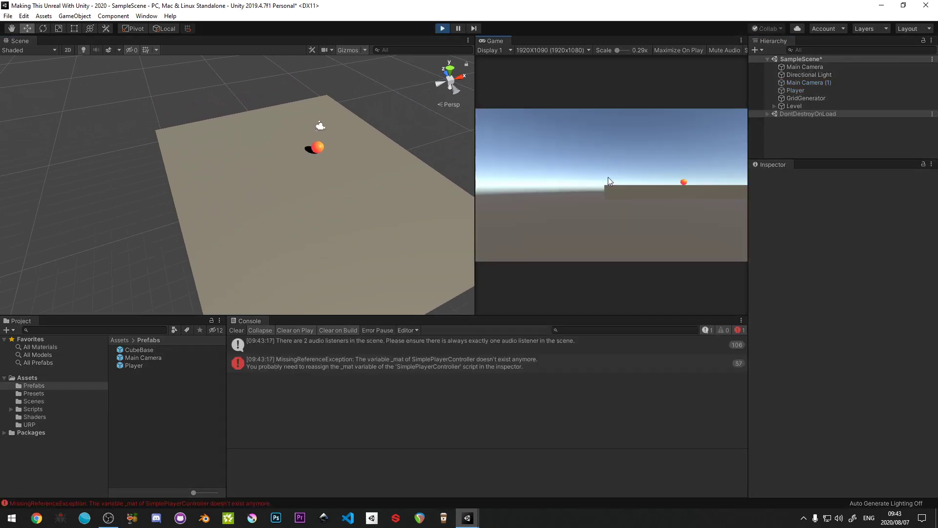
click(442, 28)
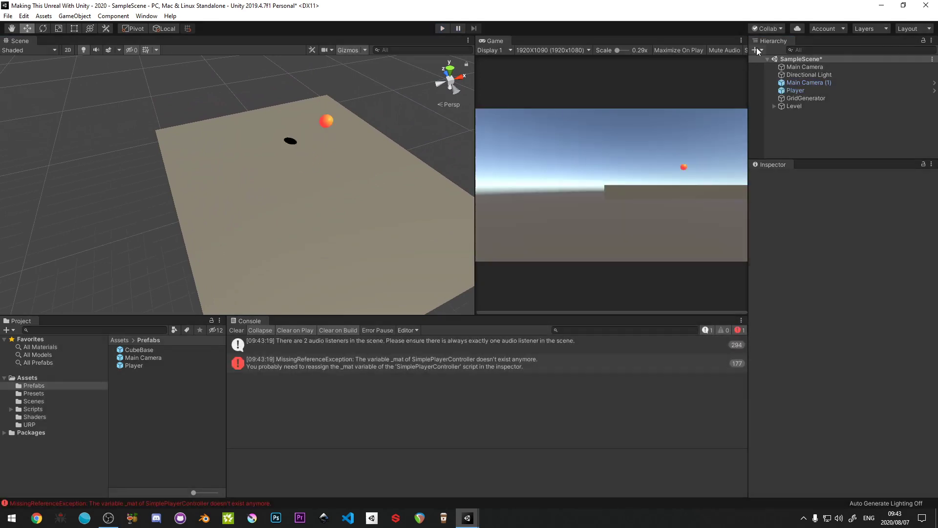
- Delete the original Main Camera, rename Main Camera (1) to Main Camera, and save the scene
click(799, 66)
key(Delete)
click(836, 74)
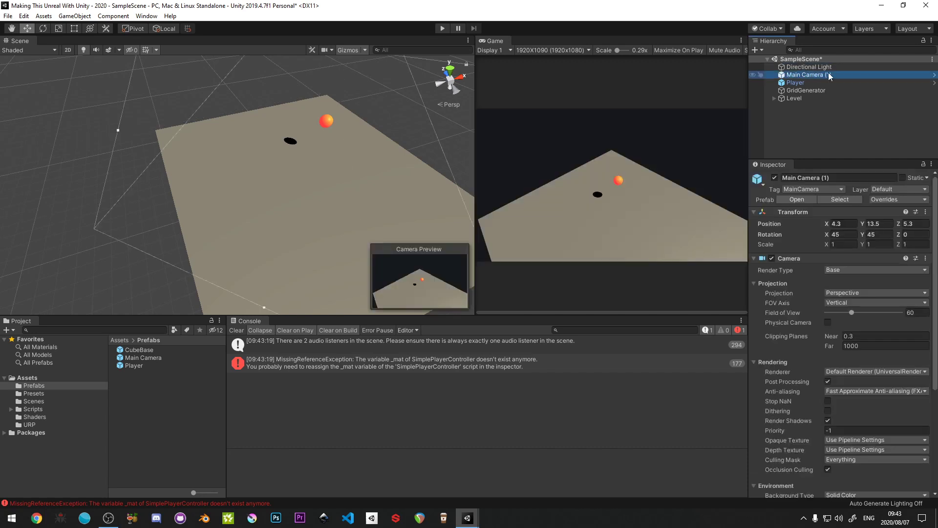
click(837, 74)
key(BackSpace)
key(Return)
click(776, 139)
key(ctrl+s)
- Play-test the scene briefly and inspect Main Camera's Simple Camera Follow settings
click(441, 27)
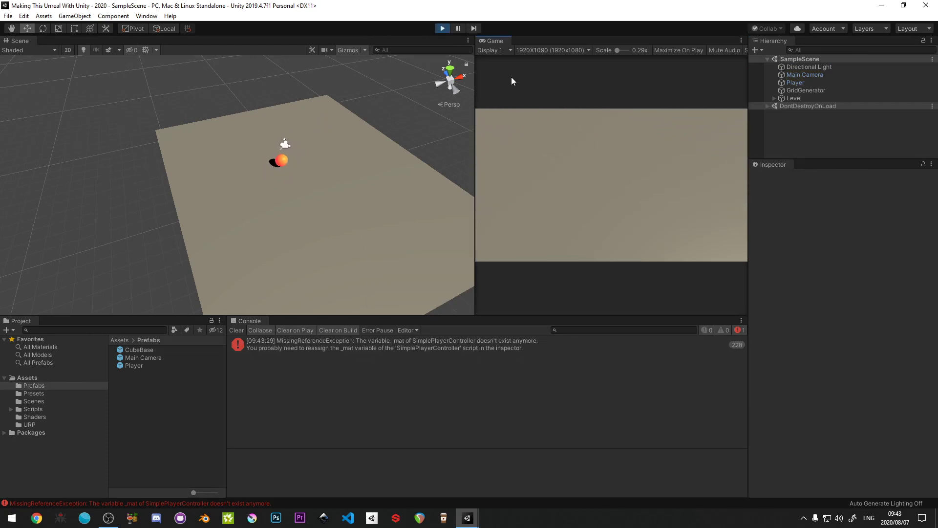
click(442, 28)
click(815, 76)
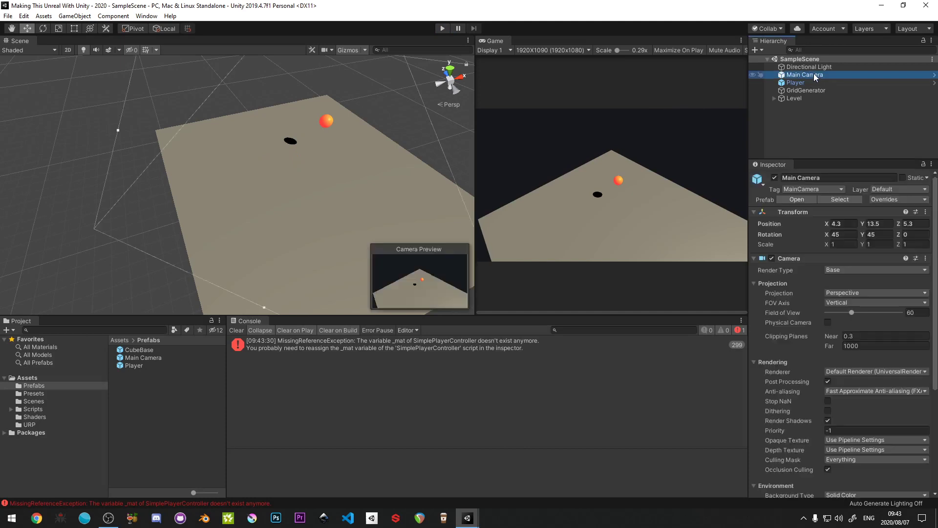
scroll(878, 333, down, 5)
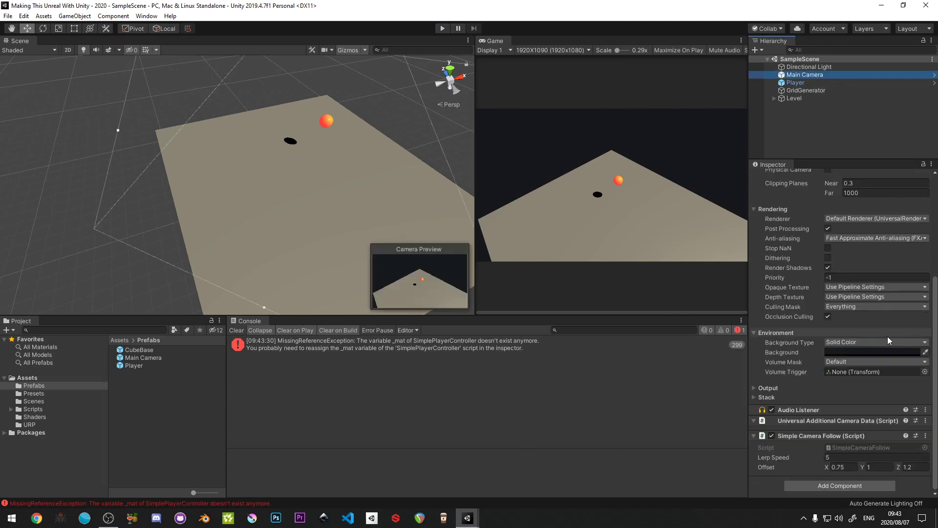
- Run the scene and set Main Camera's Simple Camera Follow offset to 0 on X, Y and Z
click(446, 29)
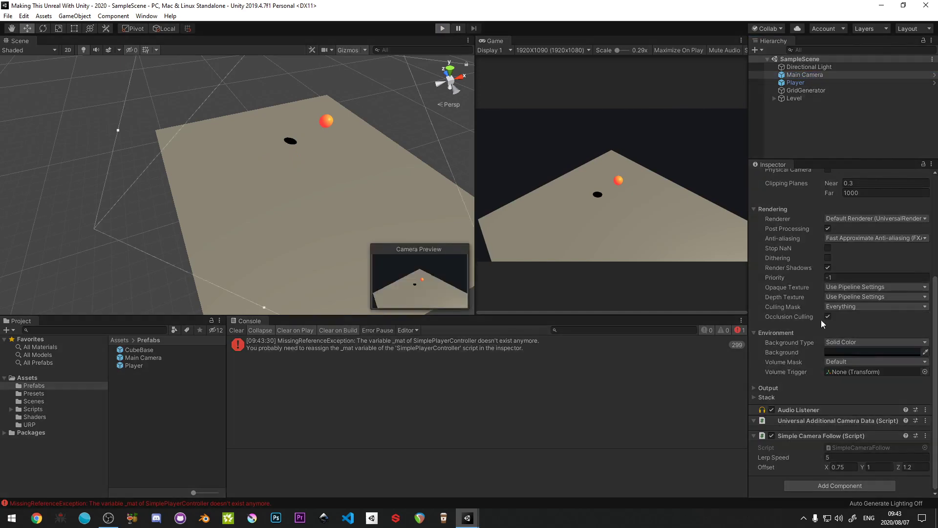
click(849, 467)
text(0)
key(Tab)
text(0)
key(Tab)
text(0)
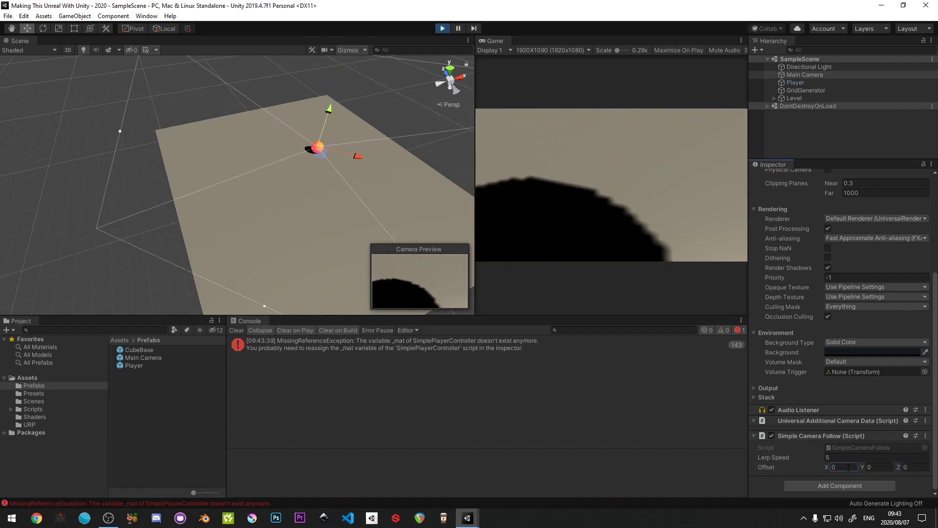
- Adjust the Simple Camera Follow offset to X 5.43, Y 1.83 and Z 6.13 while the scene runs
click(833, 468)
key(Tab)
text(1.83)
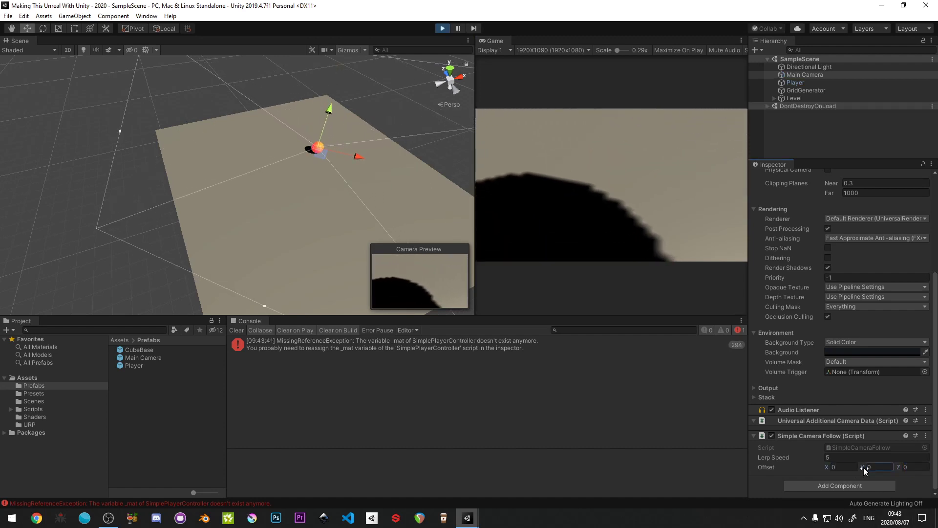
click(841, 467)
text(5.43)
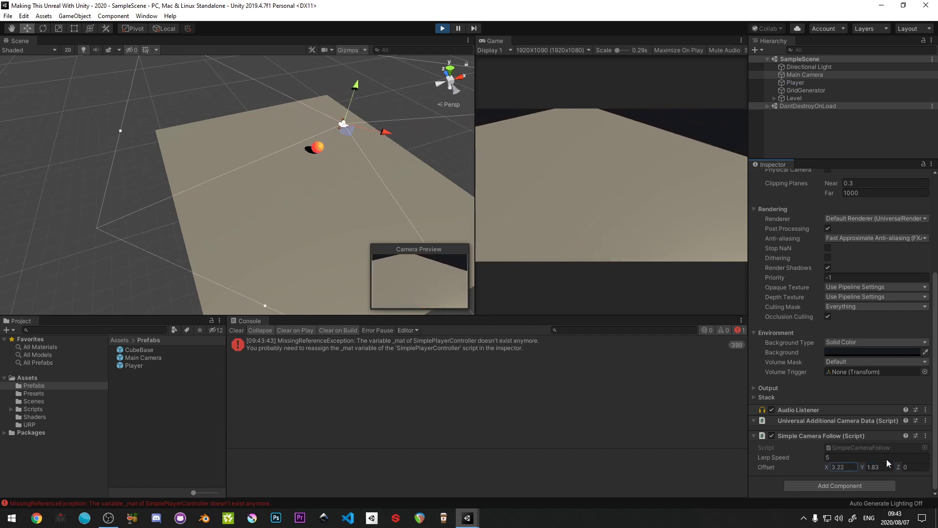
click(911, 467)
text(6.13)
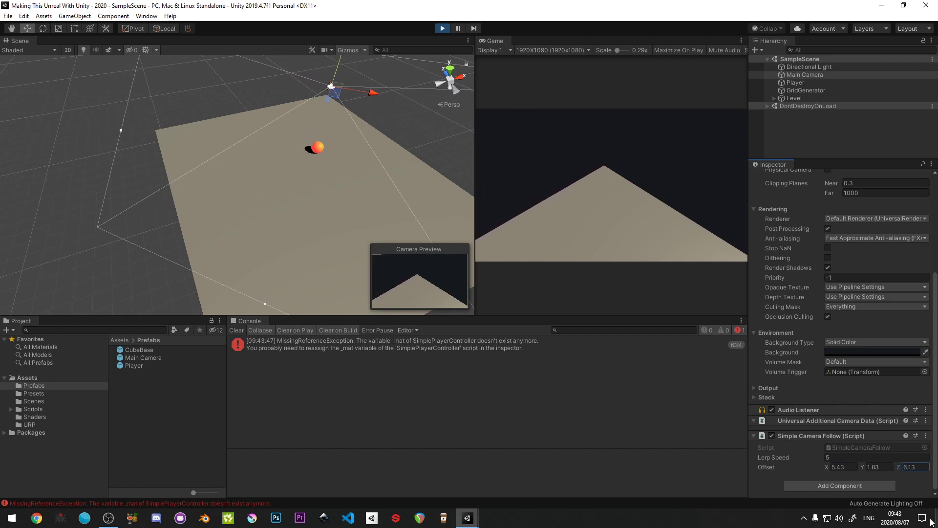
- Lower the Simple Camera Follow offset's Y to -0.05 while the scene runs
drag(862, 468, 825, 447)
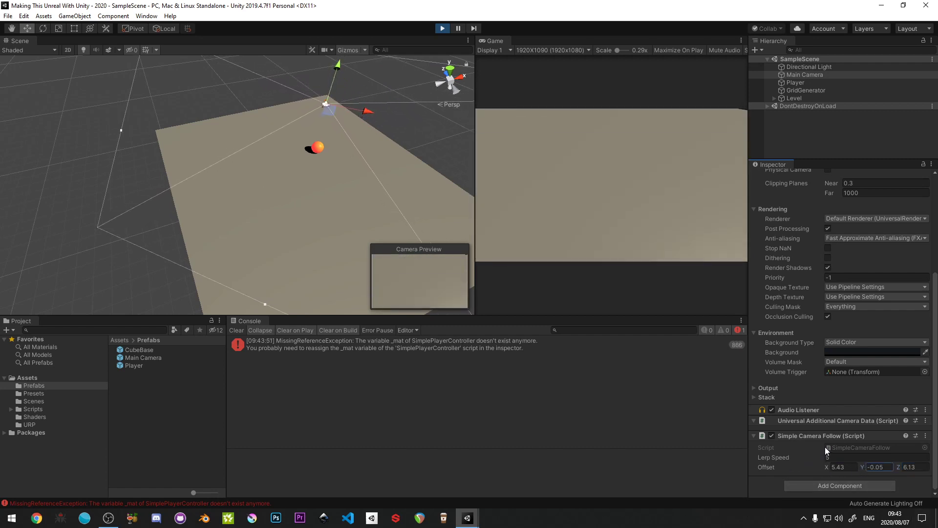
right_drag(323, 220, 236, 150)
scroll(286, 163, down, 12)
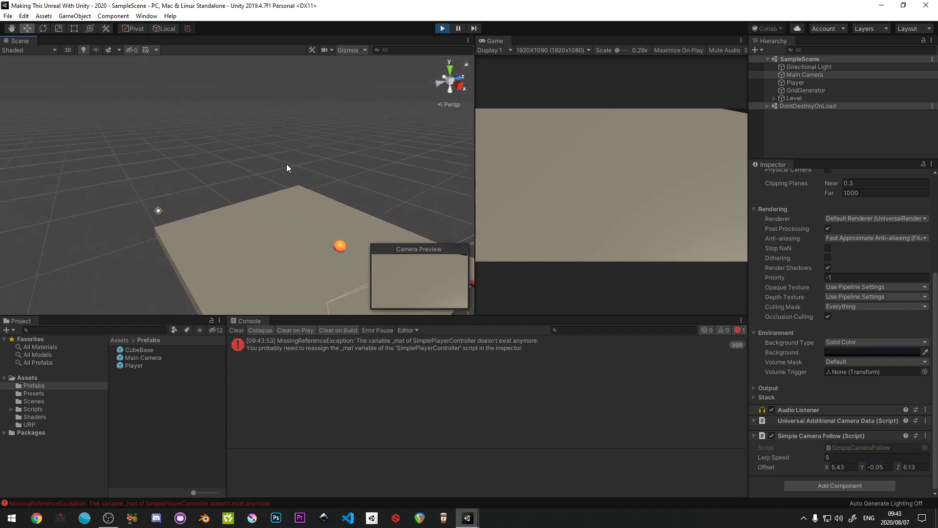
- Zero the Simple Camera Follow offset on all axes and retune it to X -4.41, Y 5.8 and Z -4.49 while the scene runs
click(845, 470)
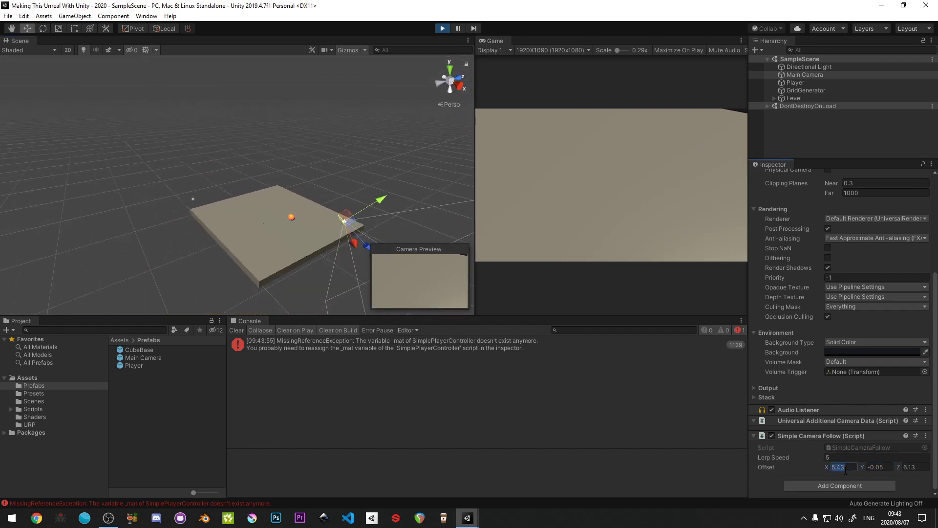
text(0)
key(Tab)
text(0)
key(Tab)
text(0)
click(845, 471)
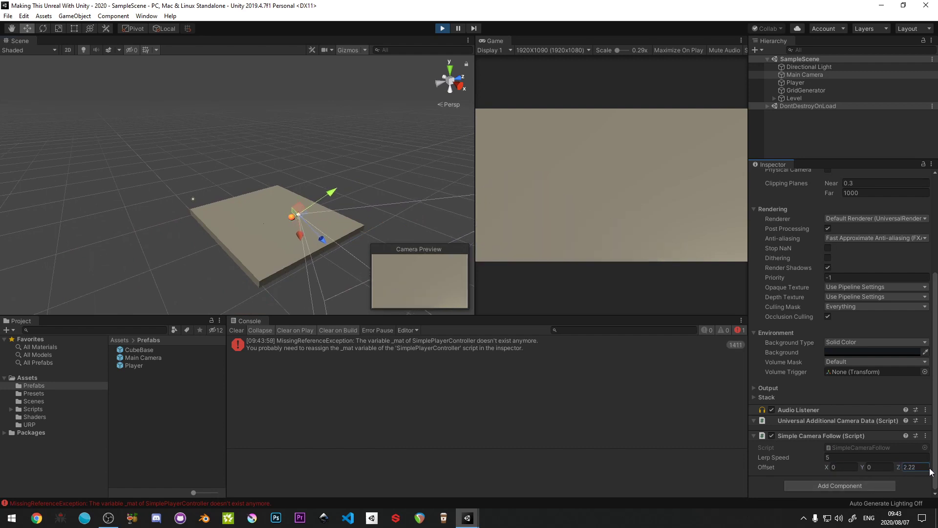
drag(898, 468, 749, 465)
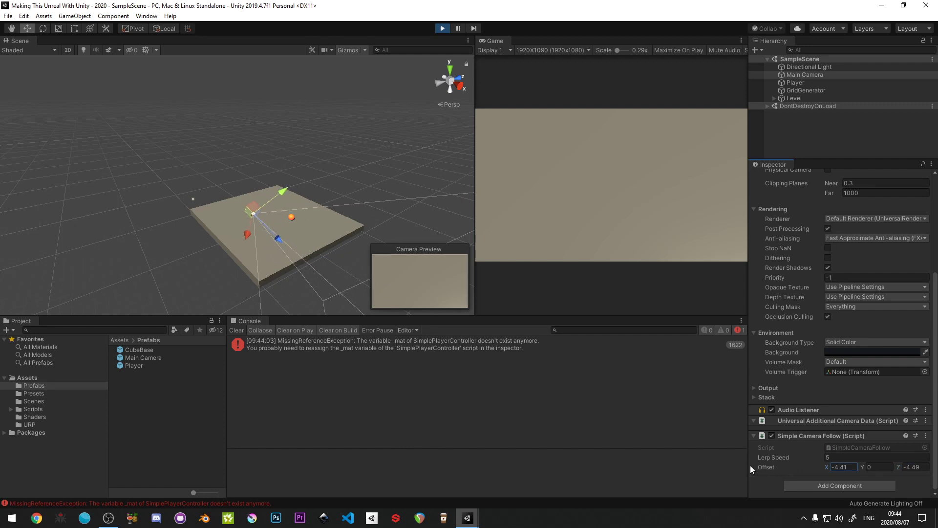
drag(864, 467, 29, 487)
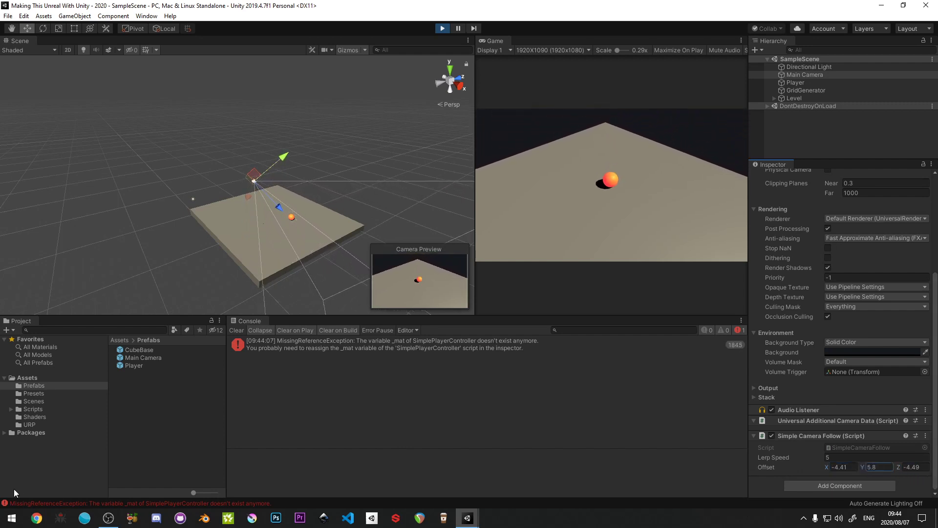
- Copy the running Simple Camera Follow component, stop the scene, and paste its values onto Main Camera's component
right_click(808, 435)
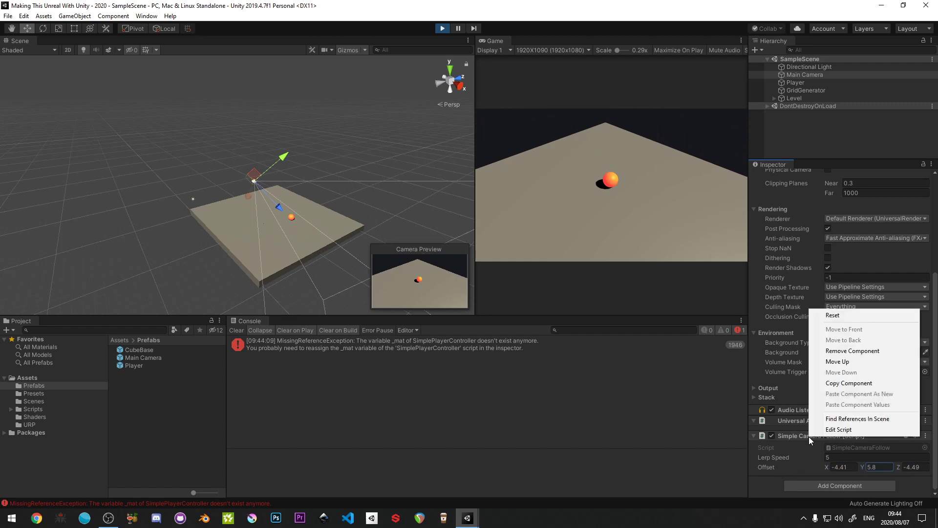
click(845, 382)
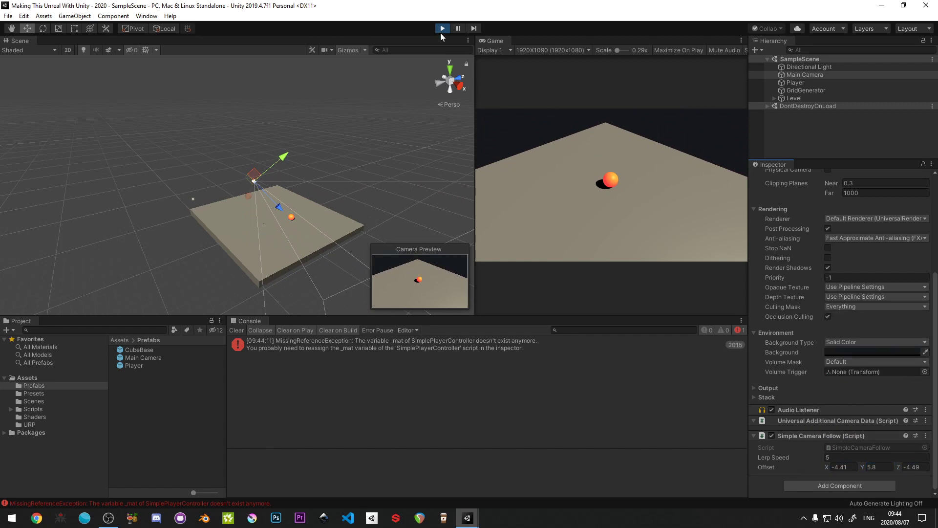
click(441, 33)
right_click(816, 447)
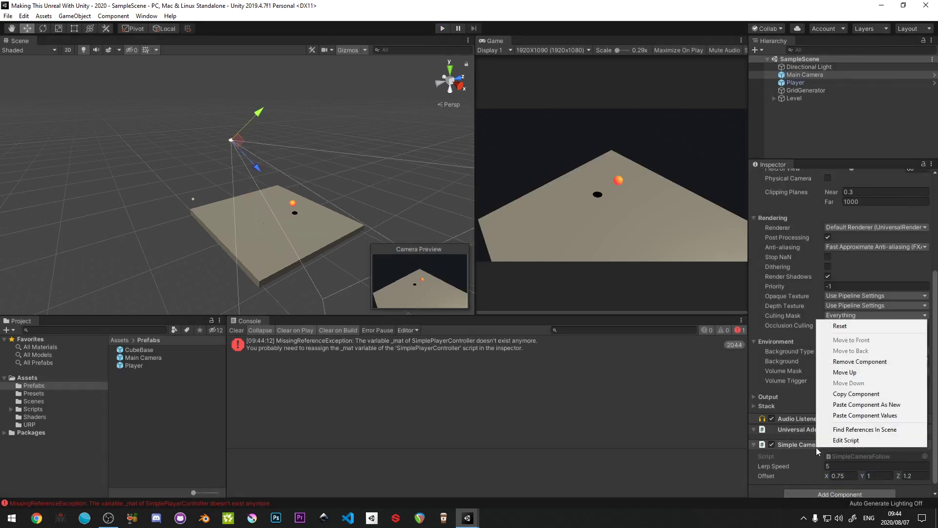
click(861, 415)
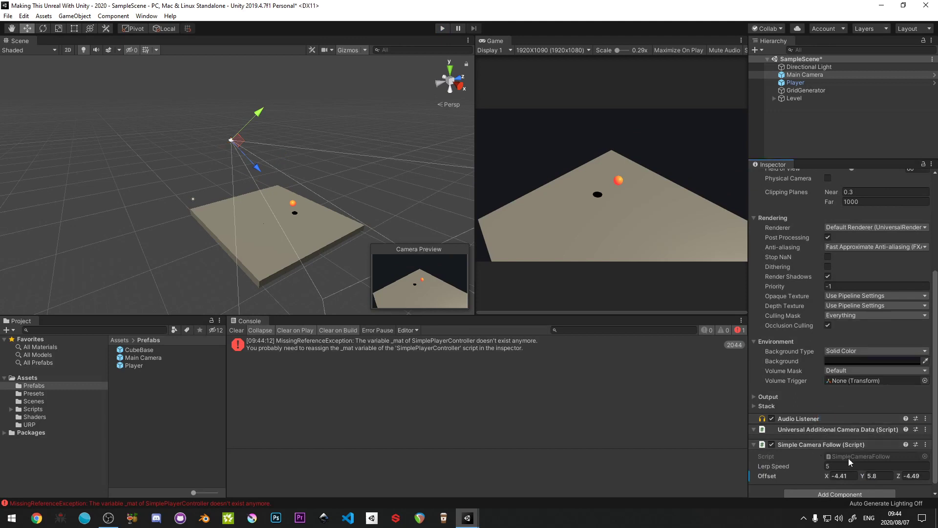
- Apply Main Camera's overrides to its prefab
scroll(840, 391, up, 5)
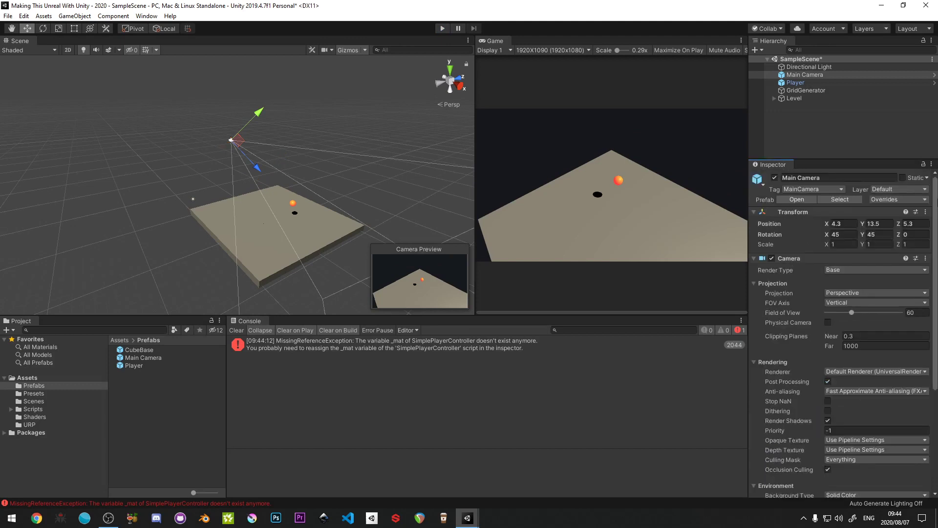
click(912, 200)
click(906, 277)
- Play-test the camera follow by rolling the player around the table, and stop the scene
click(442, 29)
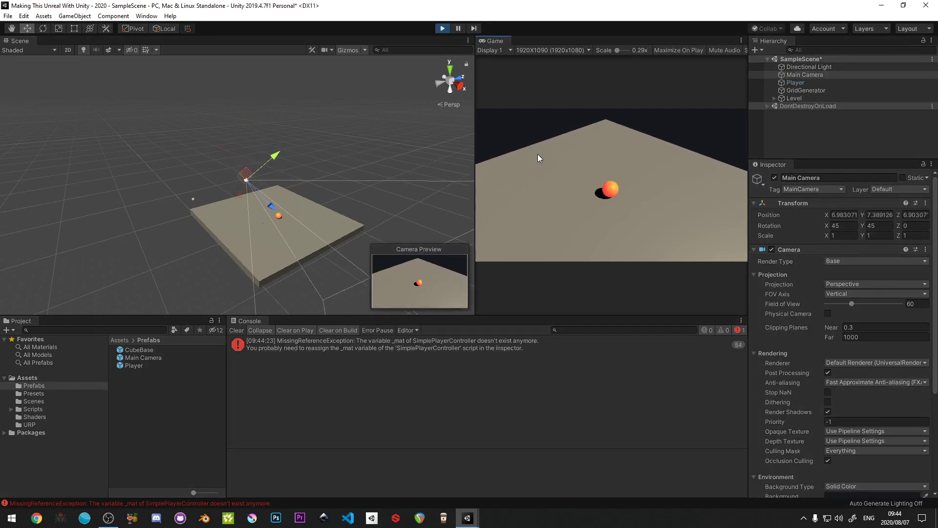
key(s)
key(d)
key(a)
key(w)
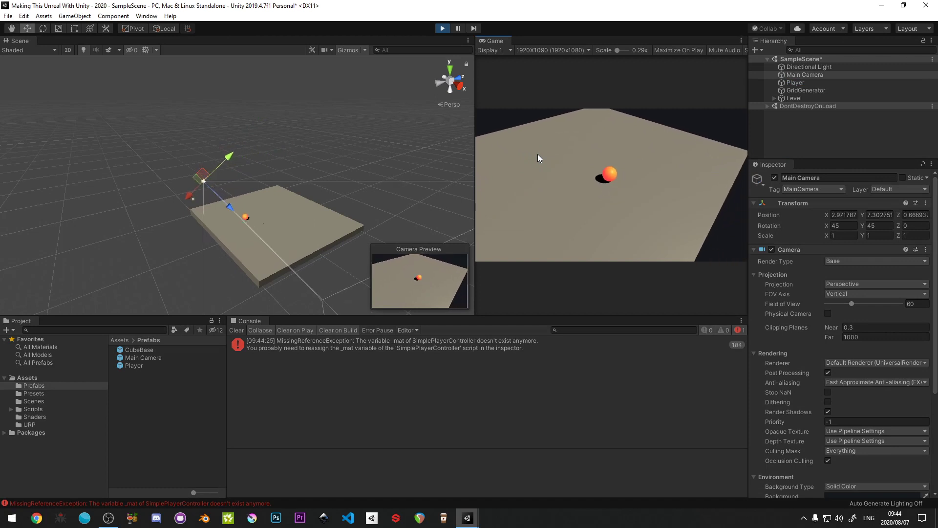
key(d)
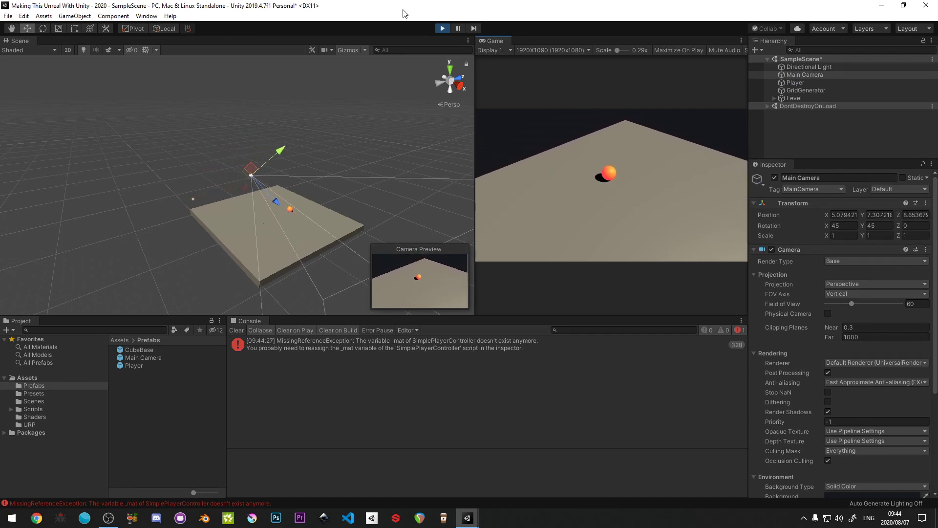
click(443, 29)
- Examine the shadows on the side faces of the cubes at the table's corner up close
click(262, 283)
key(f)
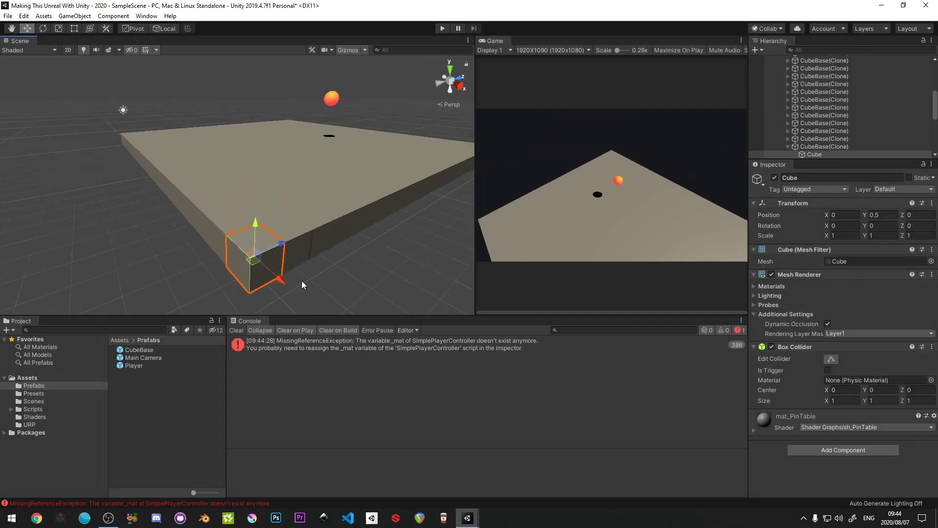
alt+drag(302, 285, 306, 224)
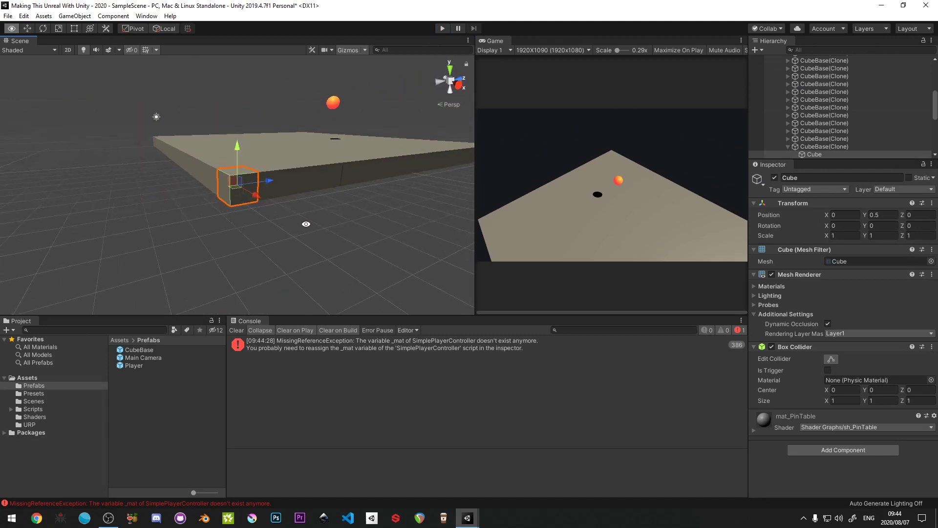
drag(255, 195, 353, 207)
click(252, 193)
key(f)
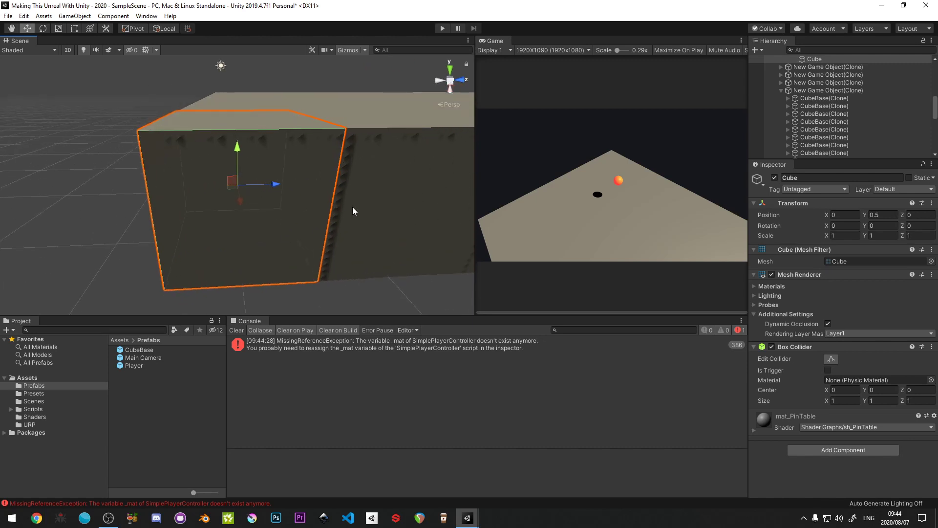
click(368, 199)
click(333, 185)
click(350, 198)
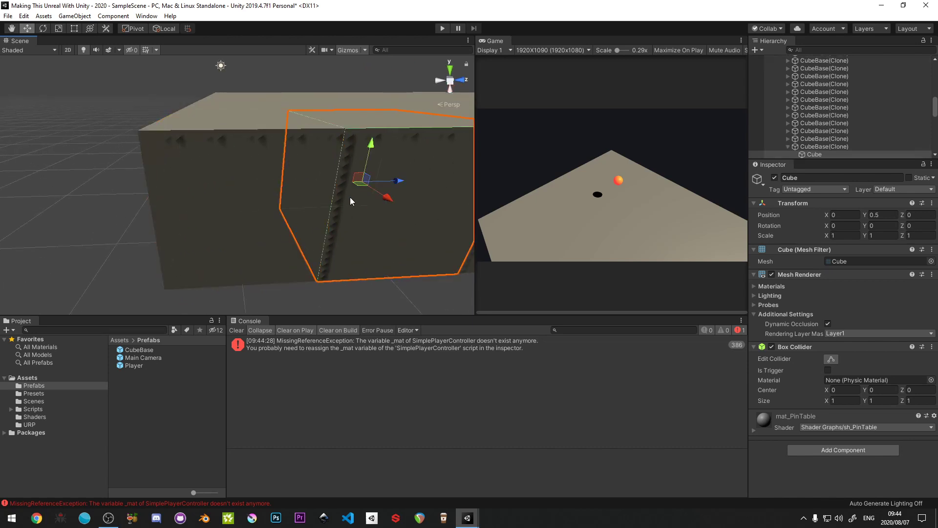
scroll(342, 205, down, 5)
scroll(339, 206, up, 3)
alt+drag(287, 210, 374, 236)
click(374, 235)
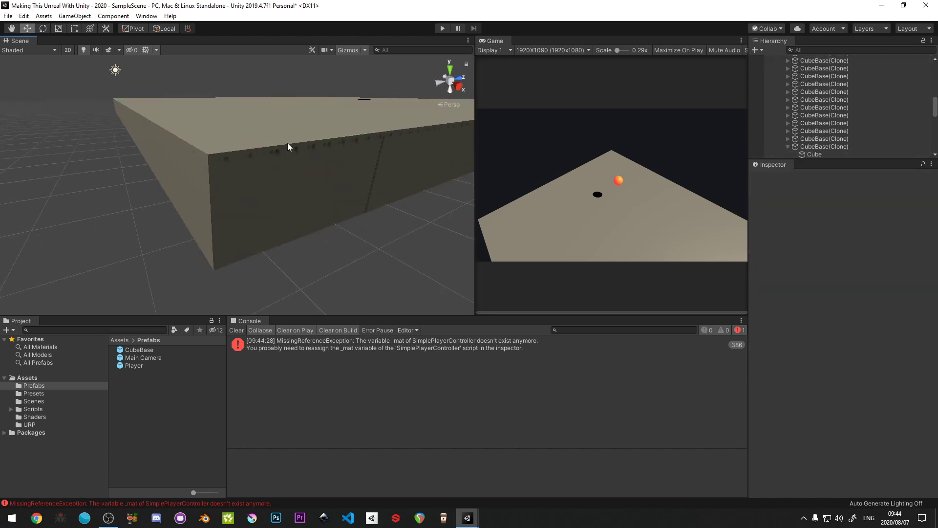
- Save the scene and enable HDR in the Quality settings of UniversalRenderPipelineAsset
key(ctrl+s)
click(39, 394)
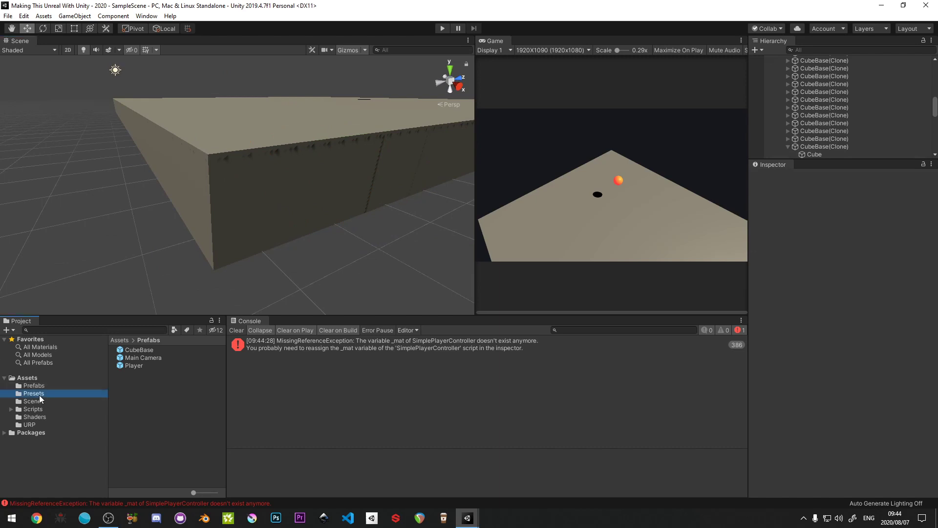
click(33, 424)
click(141, 350)
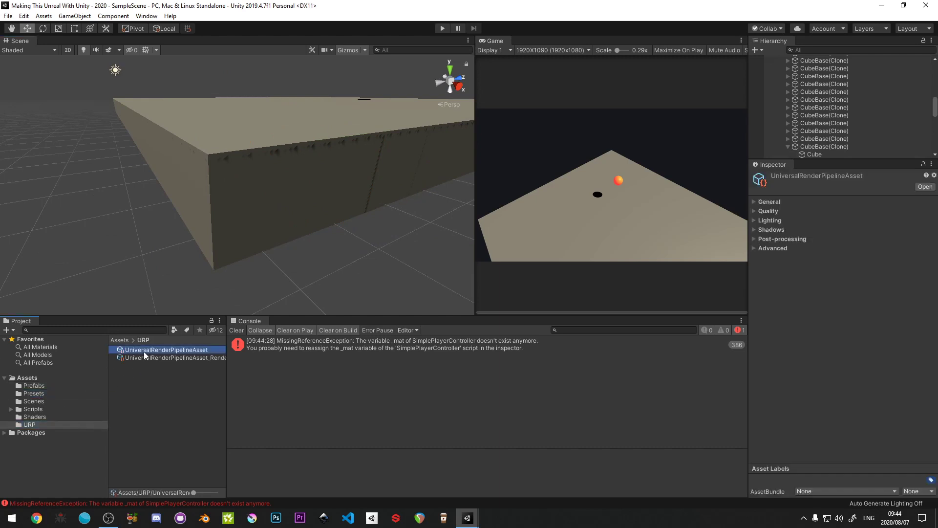
click(755, 210)
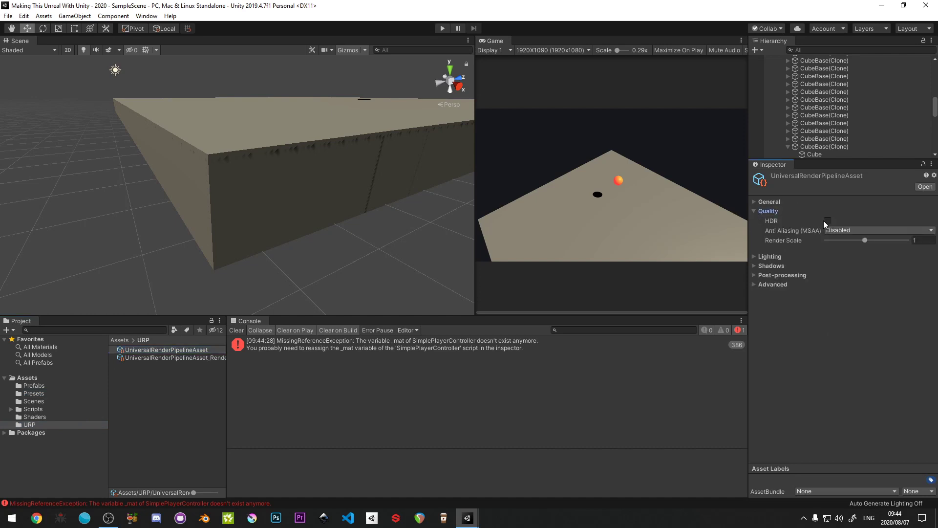
click(828, 221)
- Enable Cast Shadows for the pipeline asset's Additional Lights and set their shadow resolution to 1024
click(755, 202)
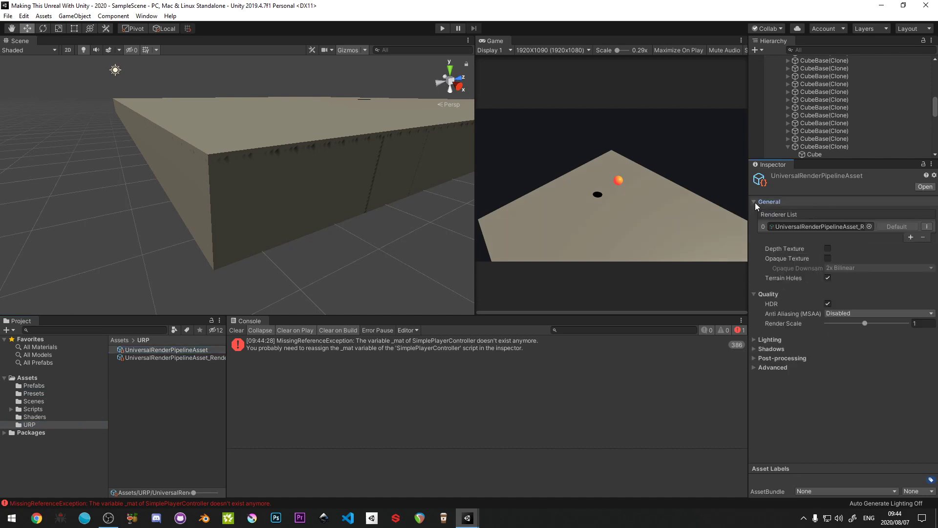
click(754, 202)
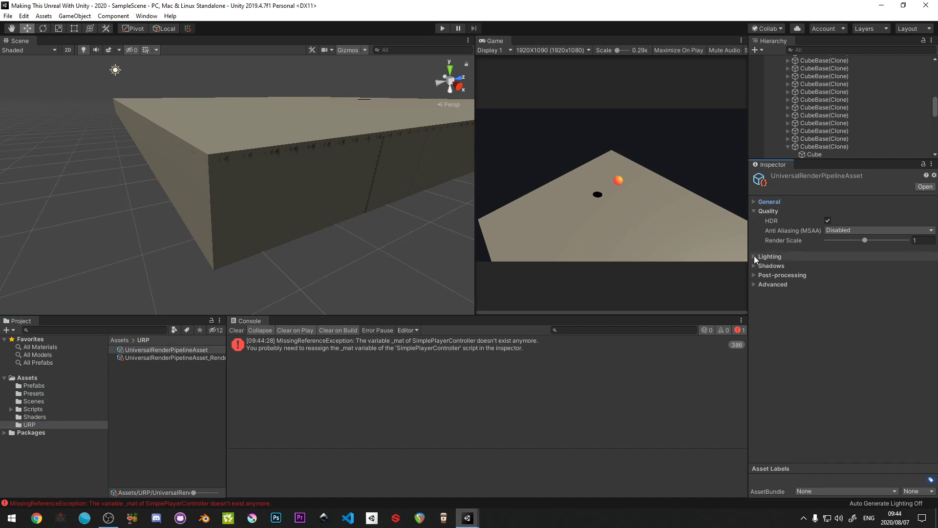
click(754, 256)
click(754, 201)
click(755, 202)
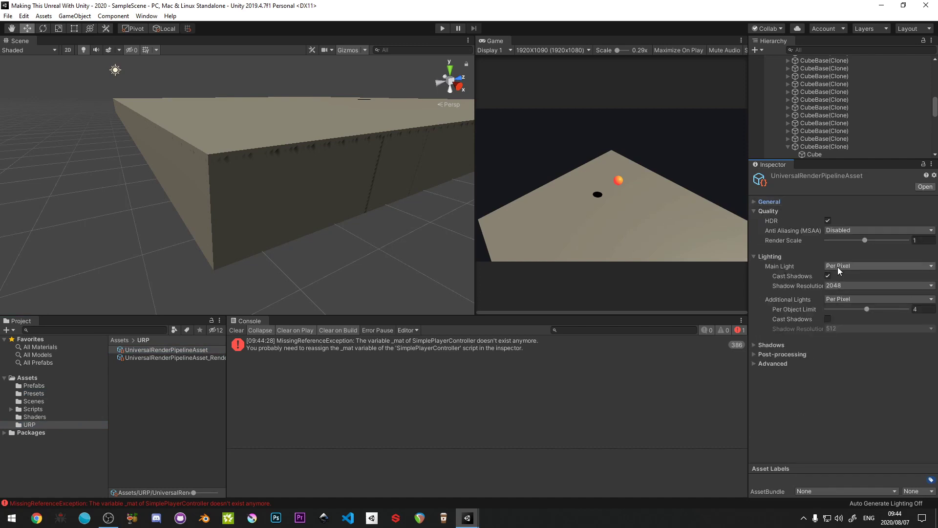
click(827, 319)
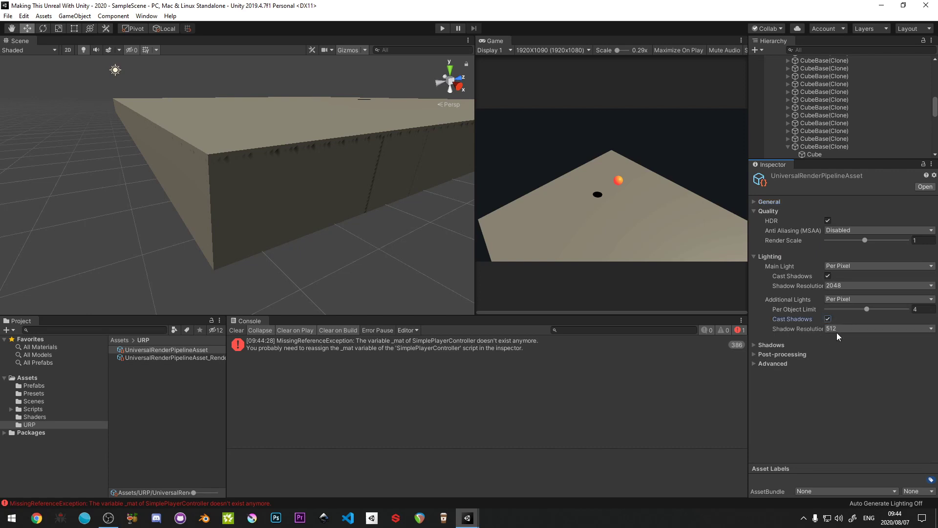
click(837, 329)
click(841, 361)
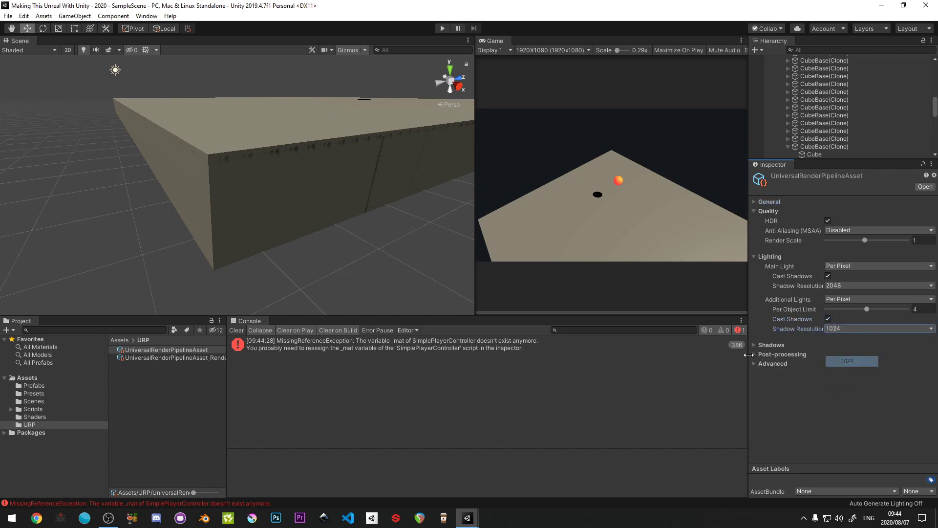
- Set the pipeline asset's shadow Distance to 75, trying a higher distance and cancelling it
click(754, 345)
click(839, 354)
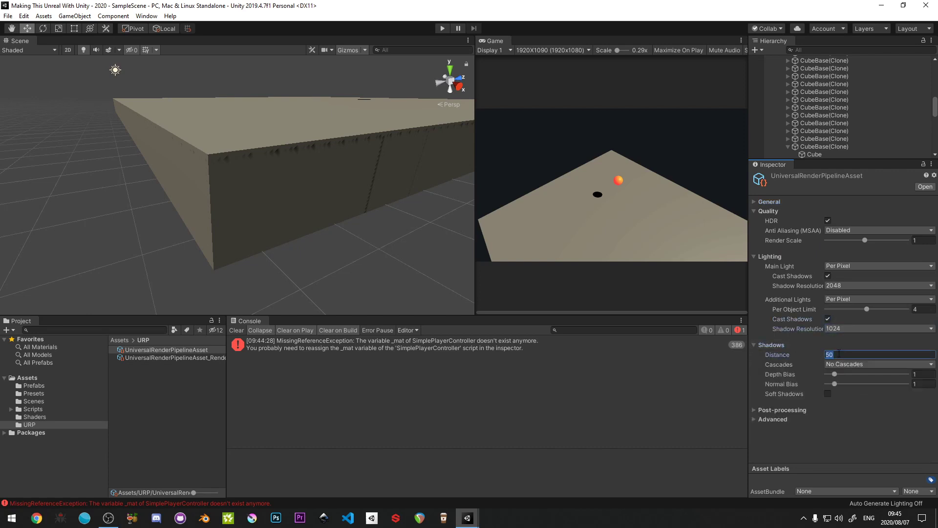
text(75)
key(Tab)
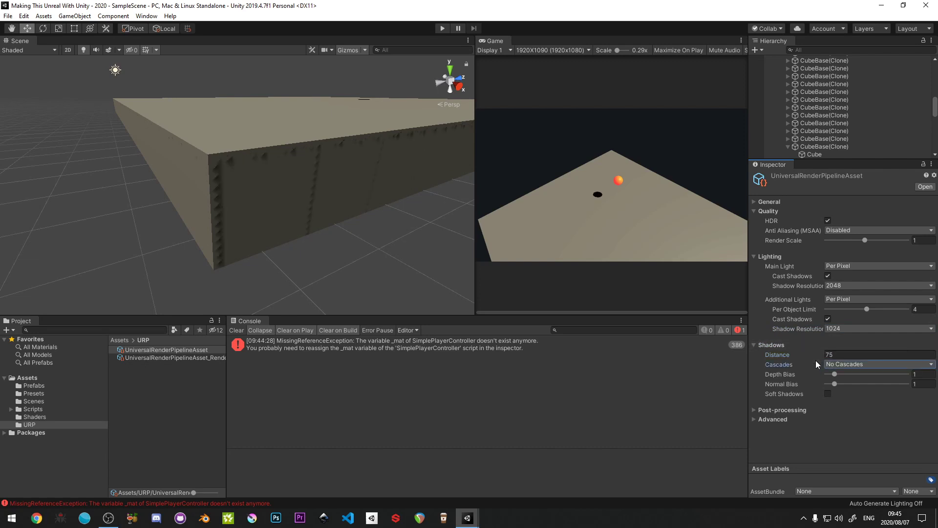
drag(820, 355, 682, 343)
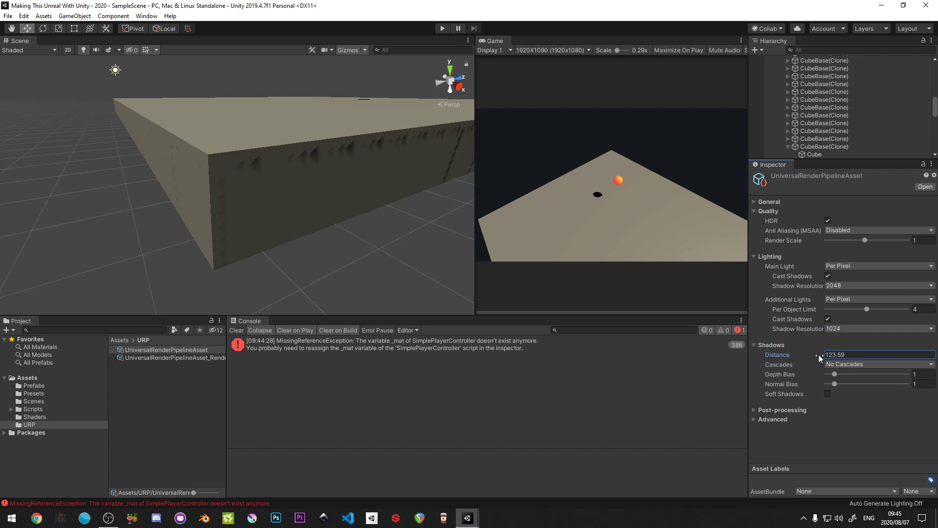
key(Escape)
- Compare Two Cascades with Four Cascades for the pipeline asset's shadows and keep Four Cascades
click(842, 365)
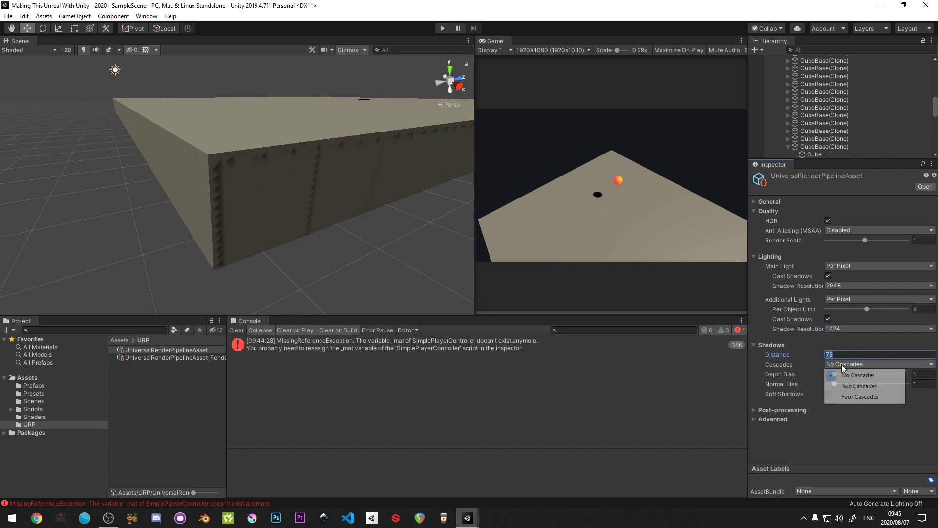
click(850, 395)
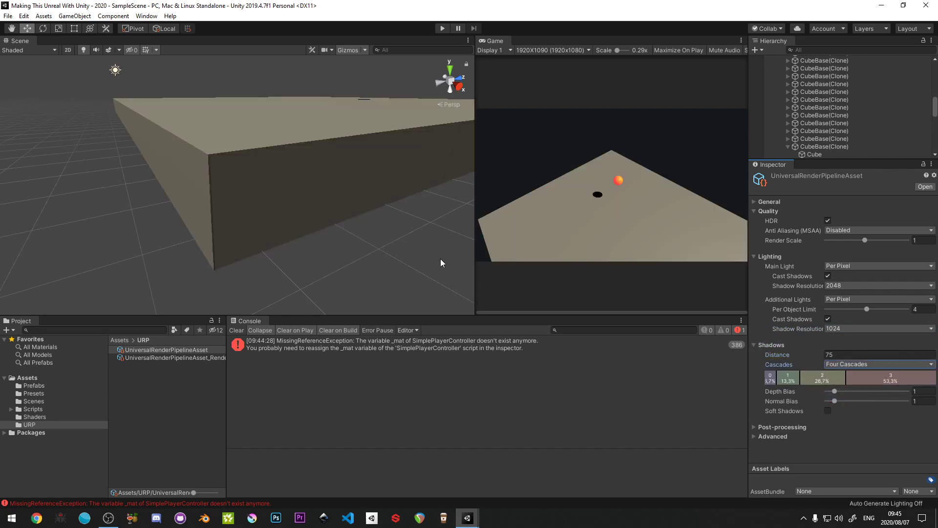
click(842, 368)
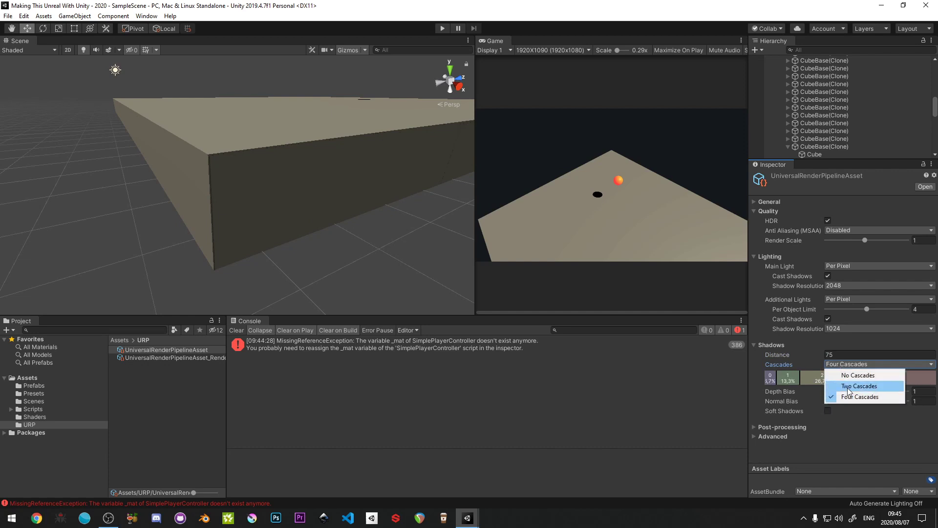
click(846, 386)
click(843, 364)
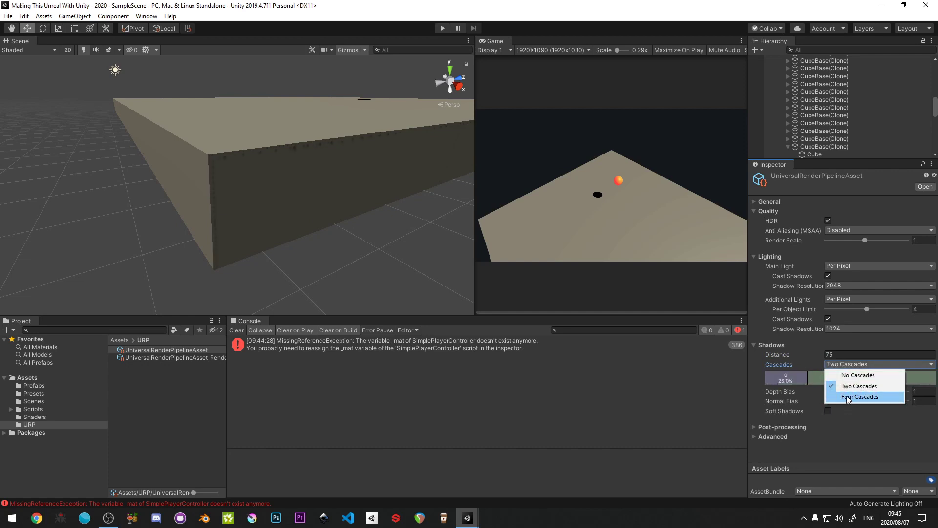
click(847, 396)
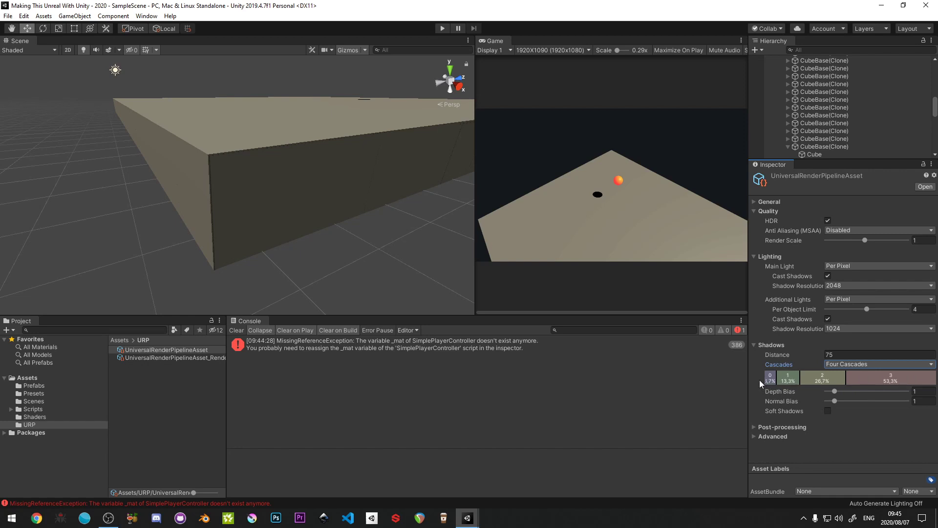
- Enable Soft Shadows for the pipeline asset and collapse its Lighting, Quality and Shadows settings
click(827, 410)
click(753, 257)
click(754, 210)
click(754, 229)
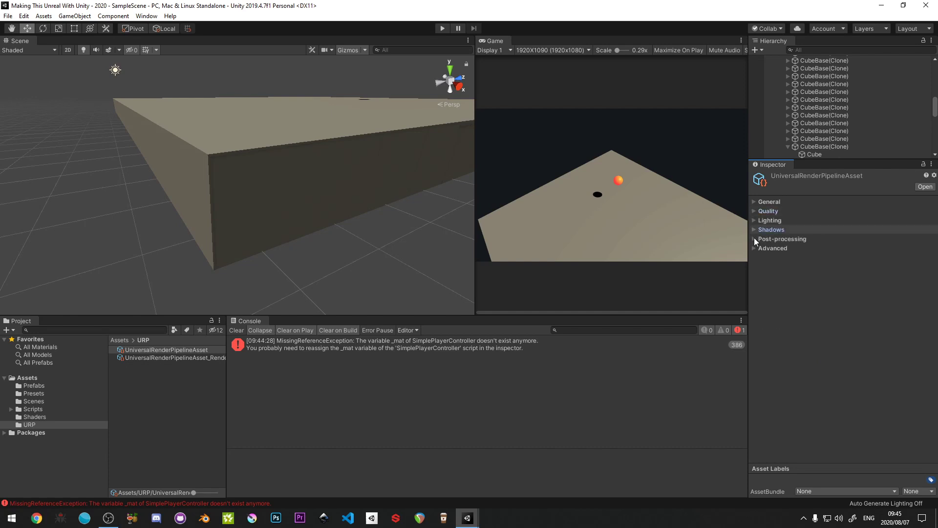
- Collapse the Level object in the scene hierarchy and clear the selection
scroll(807, 117, up, 7)
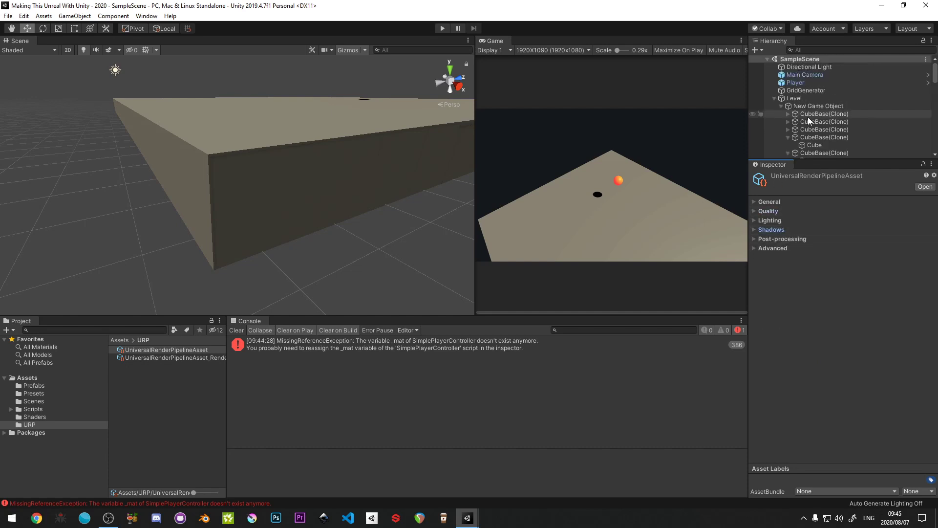
click(774, 99)
click(781, 123)
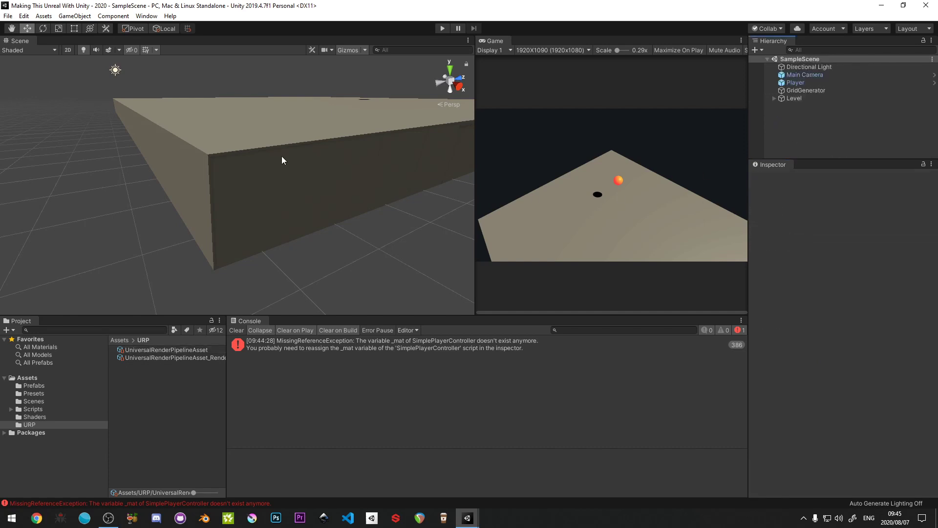
- Set the Directional Light's Y position to 0 and save the scene
key(e)
right_drag(282, 157, 301, 203)
key(s)
click(124, 115)
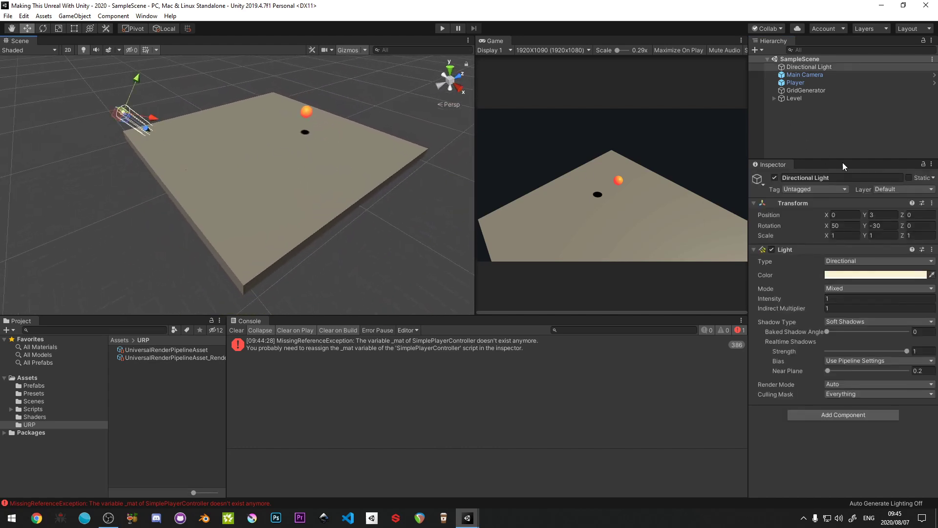
click(882, 216)
text(0)
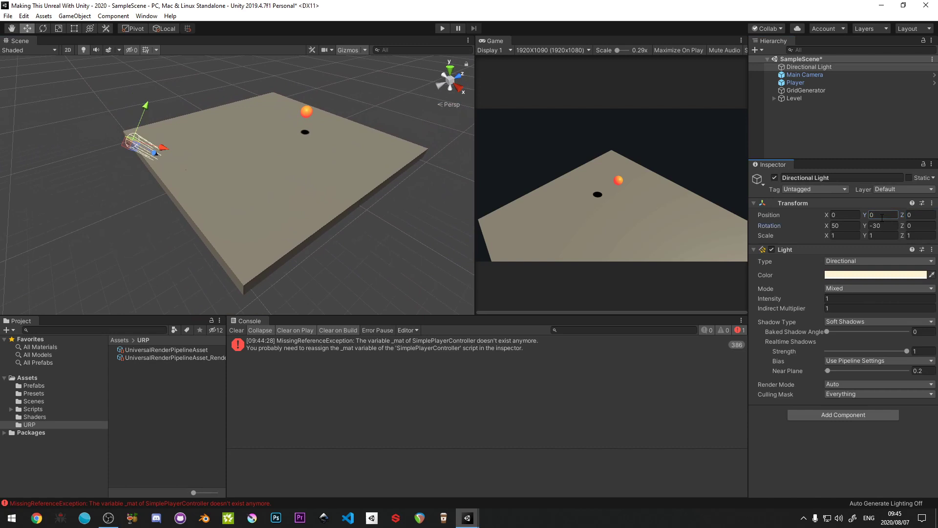
click(859, 124)
key(ctrl+s)
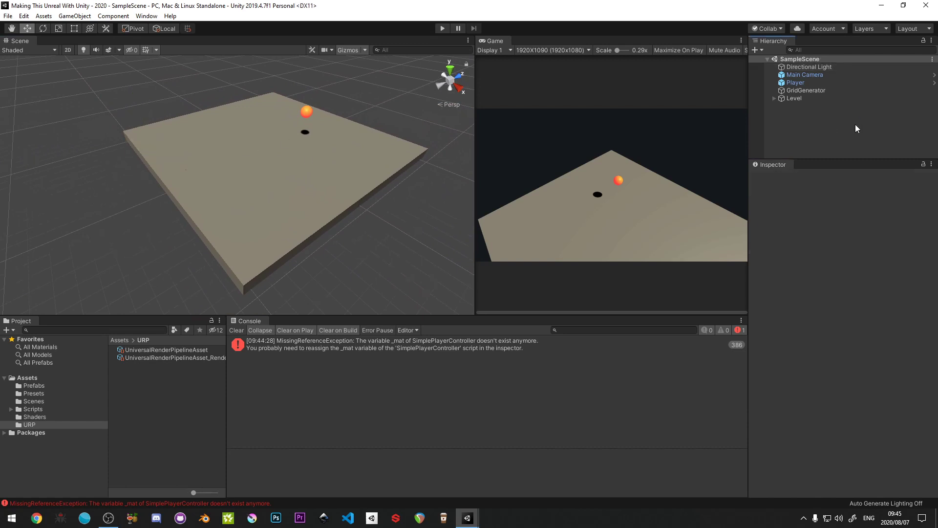
- Rename the SampleScene asset in the Scenes folder as "PinTable - Example" and reload the open scene
click(34, 402)
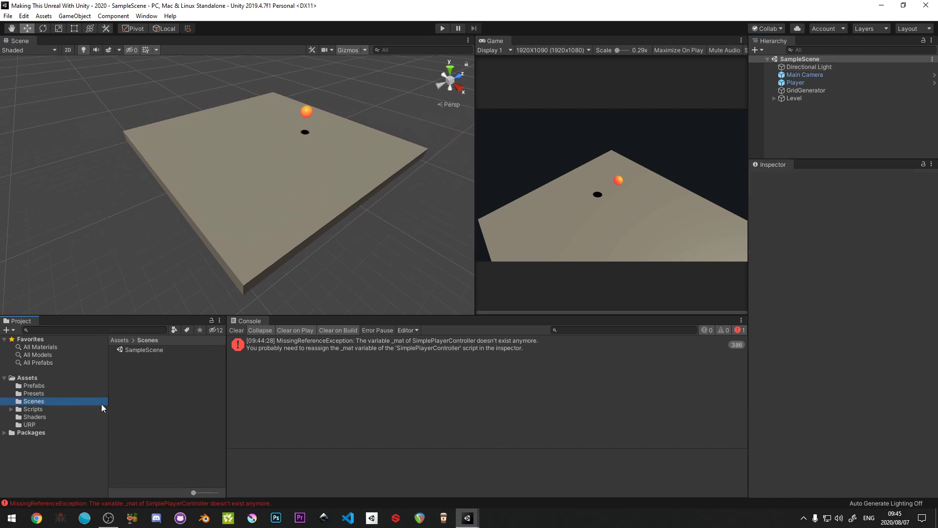
click(134, 350)
click(133, 350)
text(Pi)
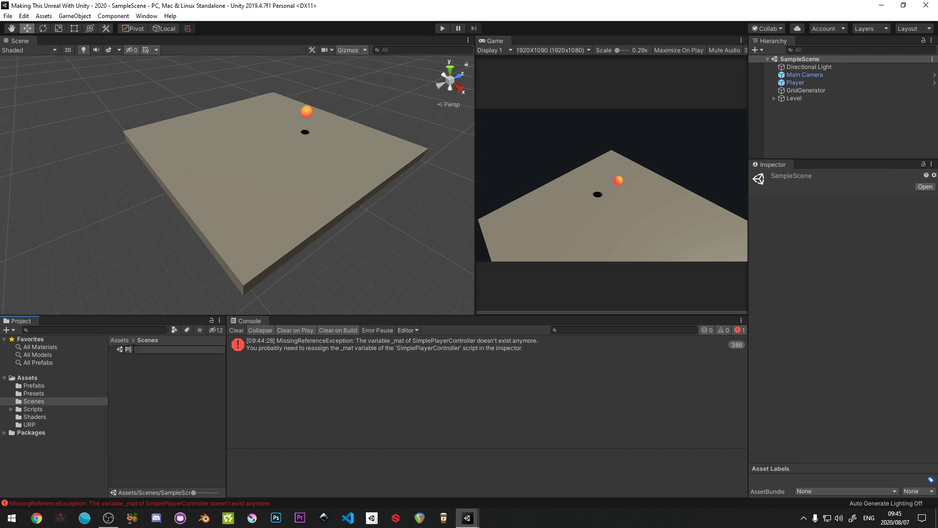
text(nTable - Example)
key(Return)
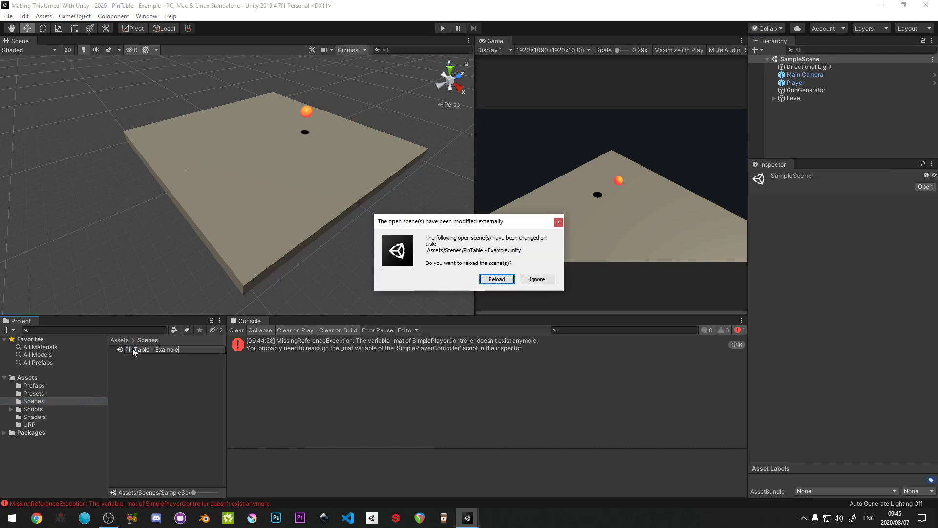
click(506, 282)
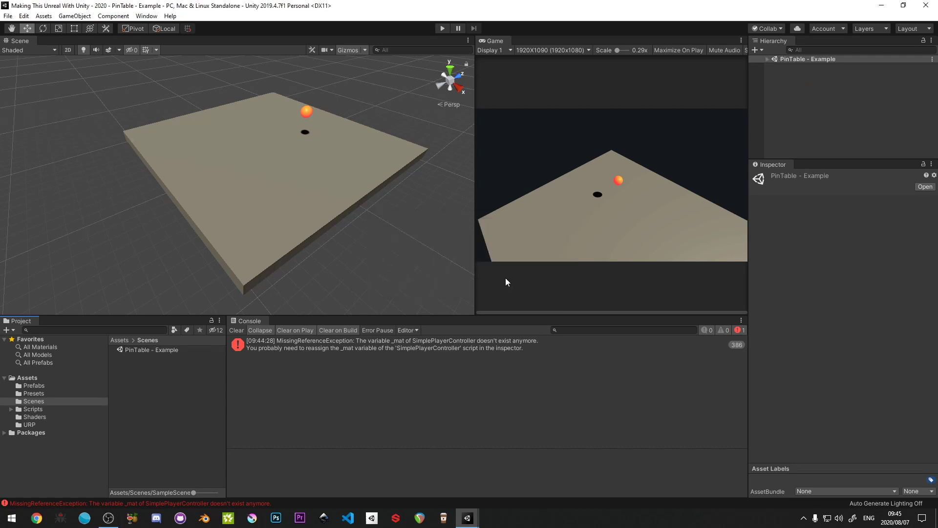
click(199, 396)
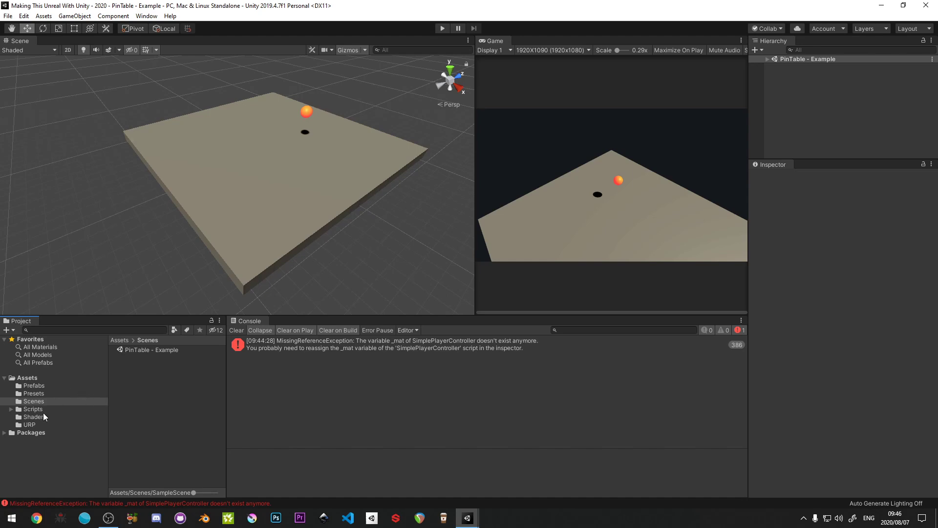
- Open the sh_PinTable shader graph from the Shaders folder, maximize its editor and tuck the Blackboard into the graph's corner
click(43, 416)
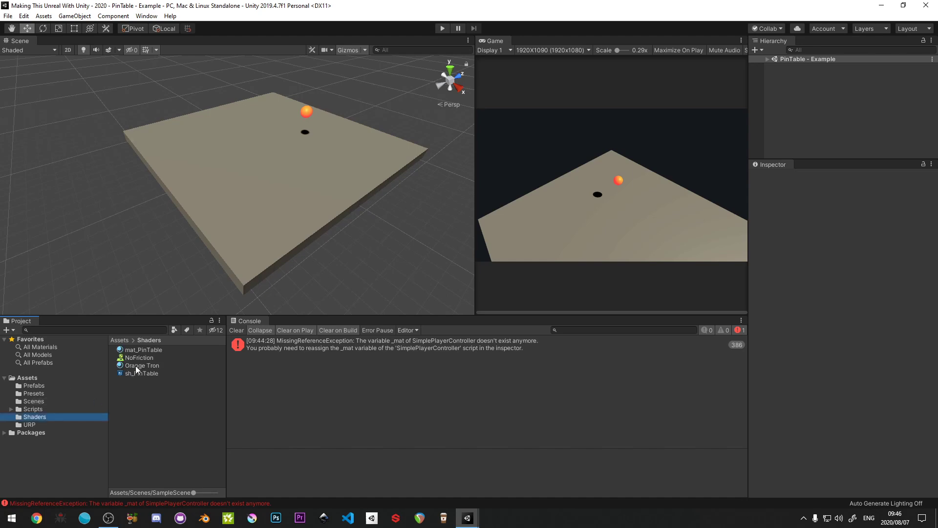
click(129, 373)
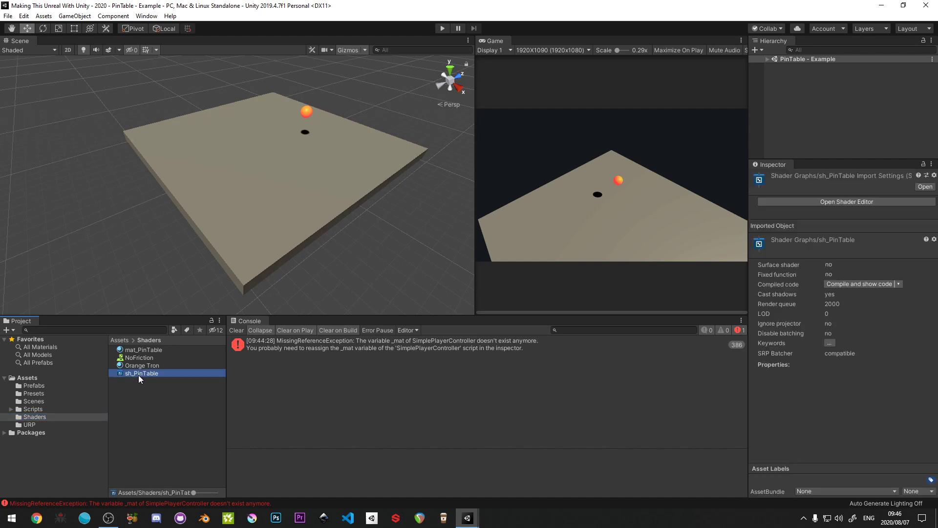
double_click(139, 373)
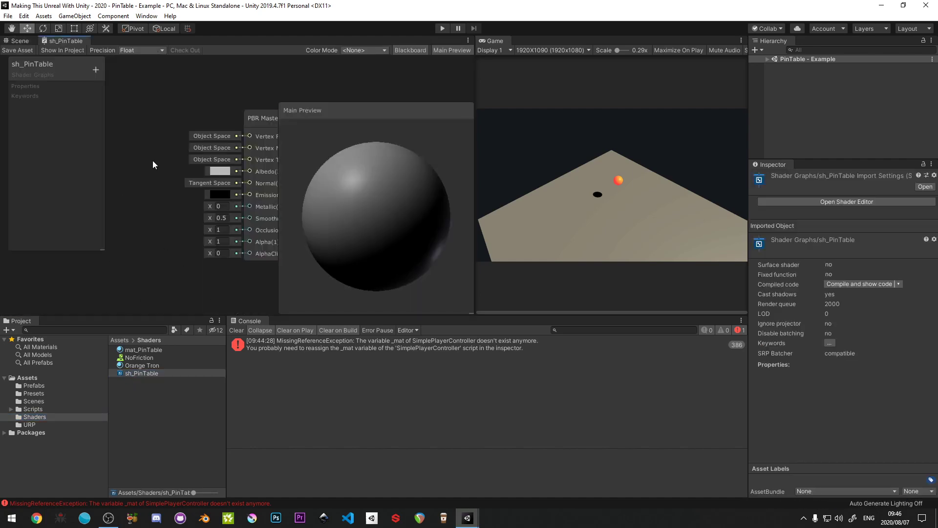
key(shift+space)
middle_drag(244, 207, 522, 239)
middle_drag(376, 232, 402, 219)
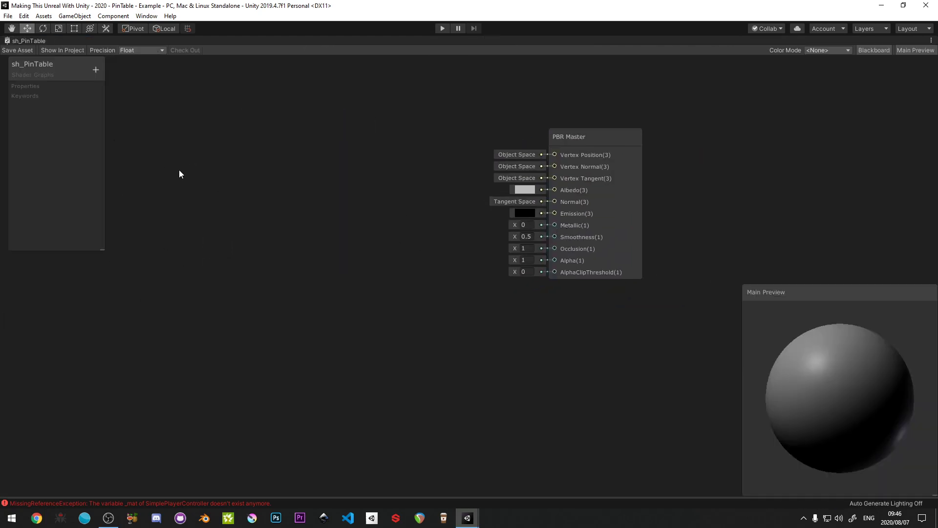
drag(55, 72, 37, 64)
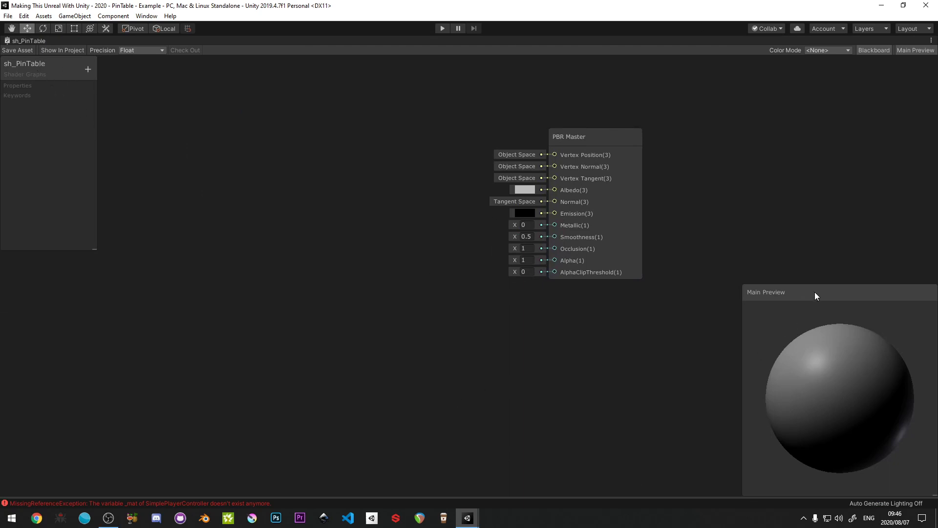
- Move the Main Preview to the middle of the graph and set its preview mesh to Cube
drag(814, 291, 474, 144)
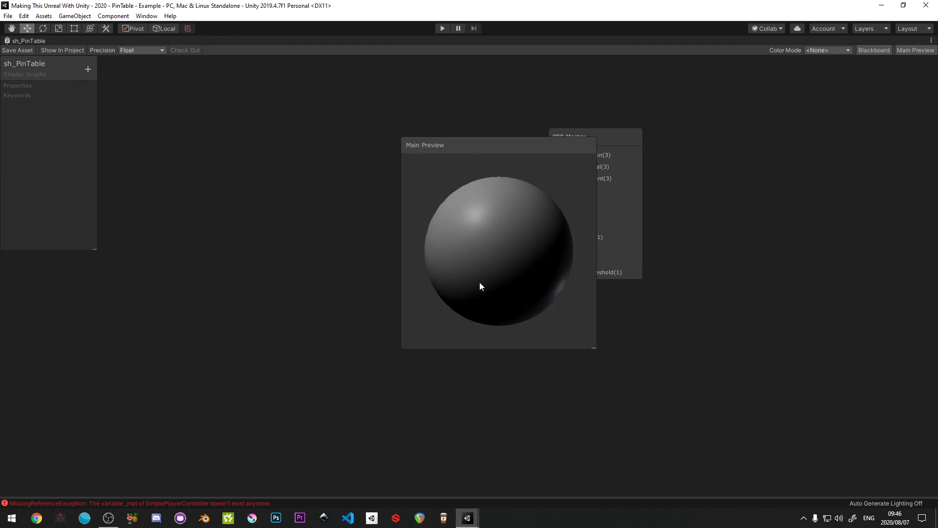
right_click(484, 226)
right_click(479, 223)
right_click(479, 222)
click(503, 261)
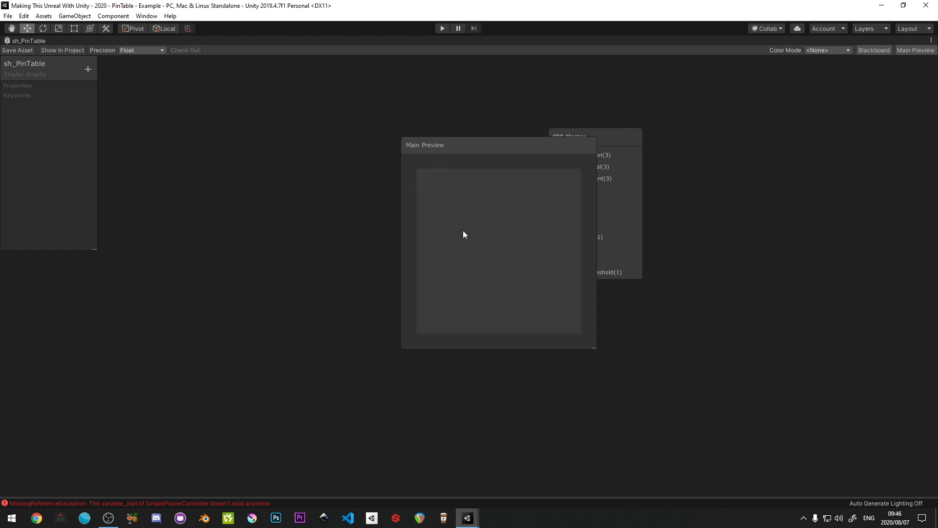
drag(462, 231, 513, 263)
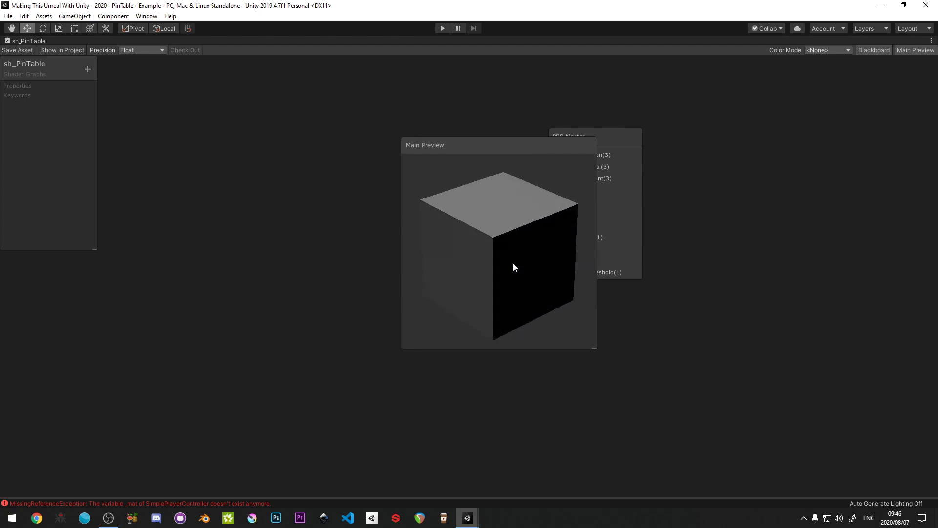
scroll(512, 263, down, 5)
scroll(513, 263, up, 4)
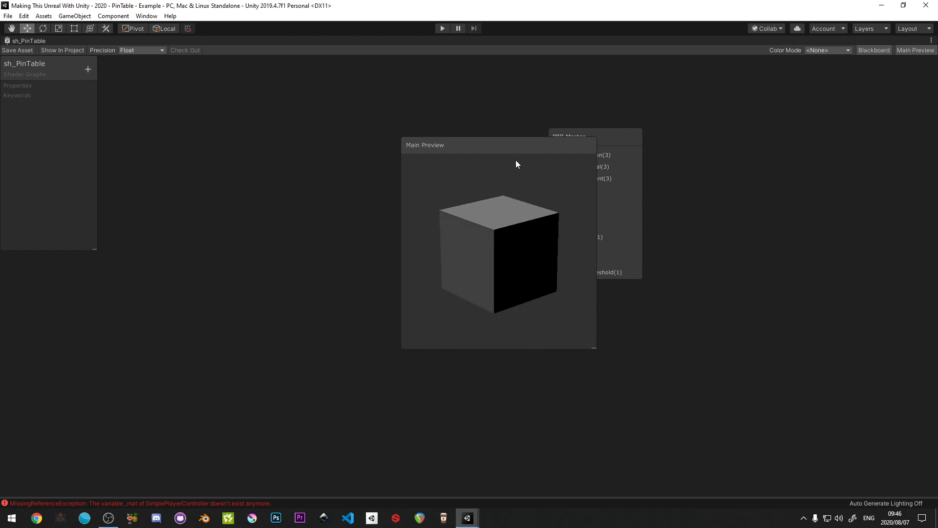
right_click(488, 236)
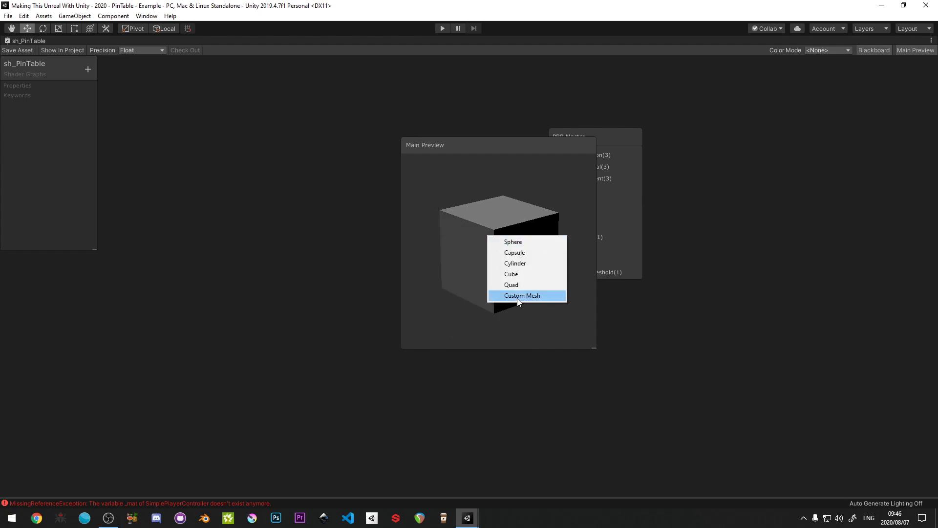
click(518, 296)
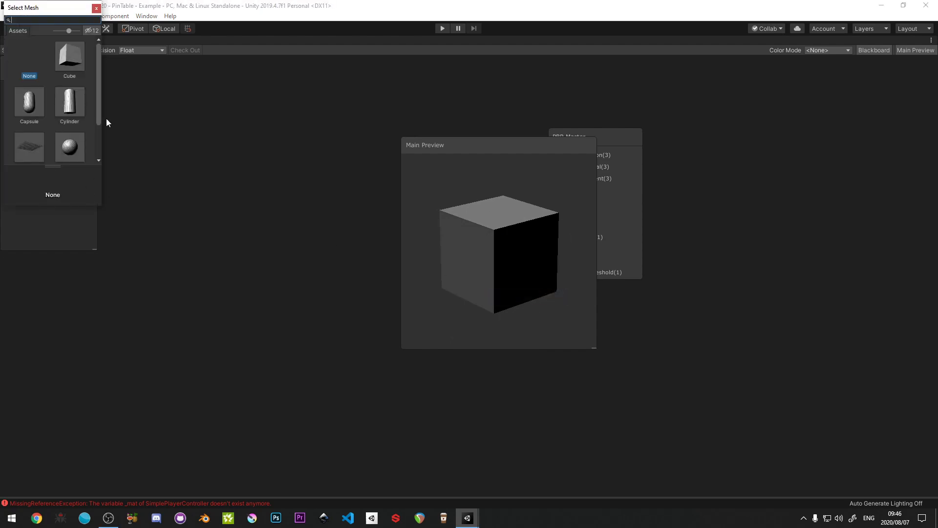
click(97, 8)
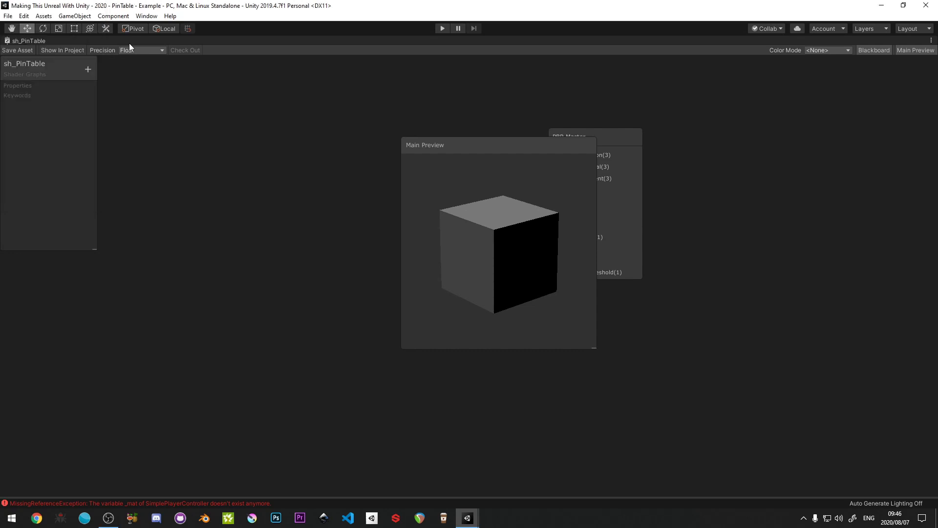
- Shrink the Main Preview and place it in the graph's upper corner, clear of the PBR Master node
drag(510, 283, 512, 288)
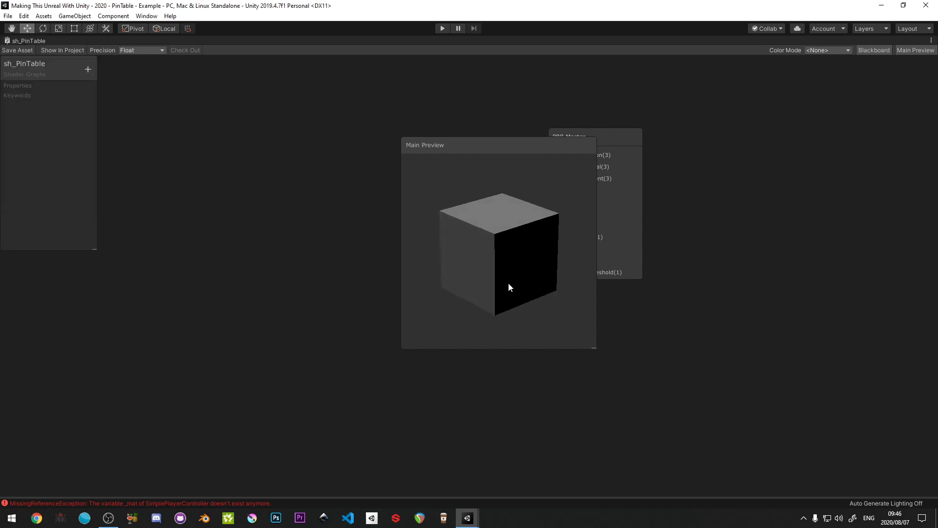
drag(477, 151, 390, 167)
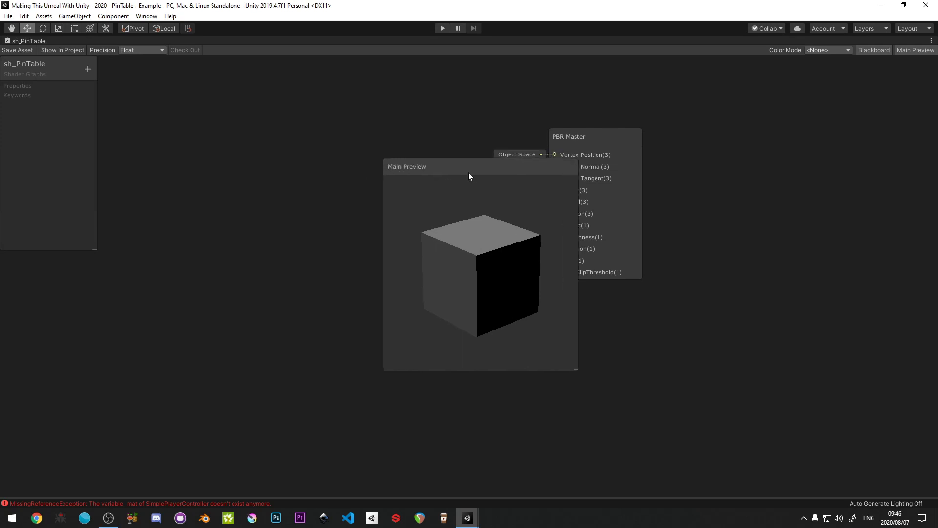
drag(468, 172, 509, 179)
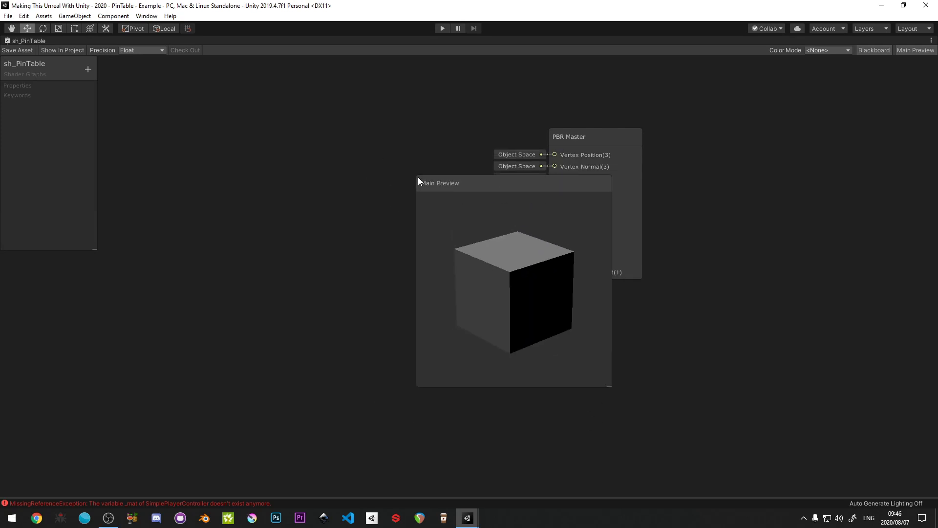
drag(418, 180, 452, 211)
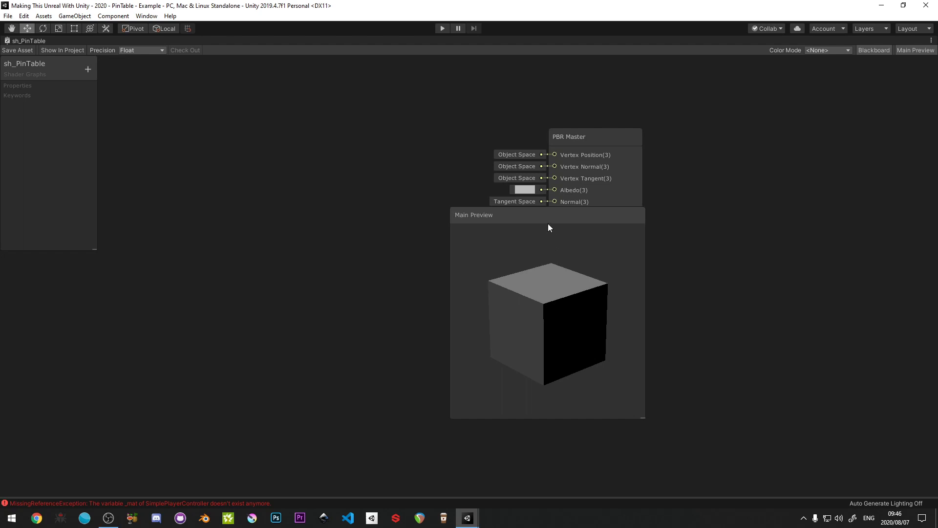
drag(548, 227, 533, 214)
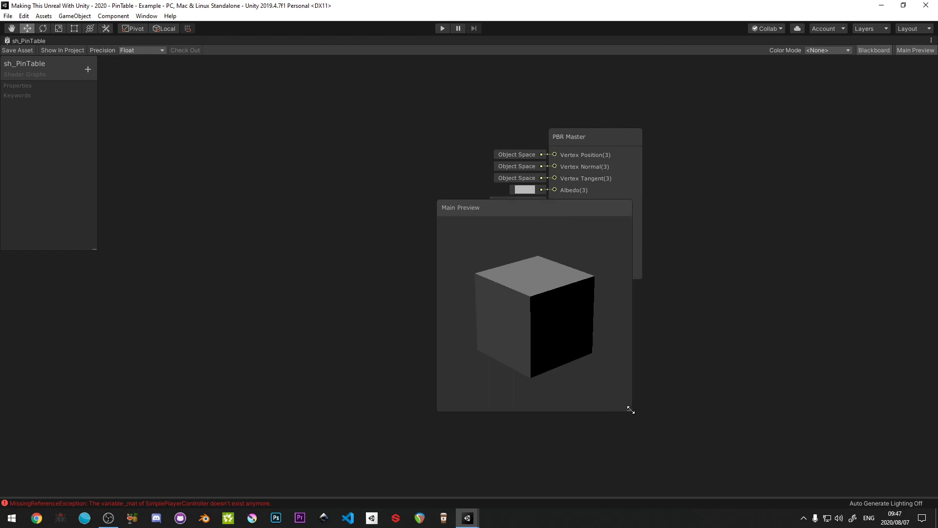
drag(630, 409, 618, 374)
drag(516, 222, 841, 82)
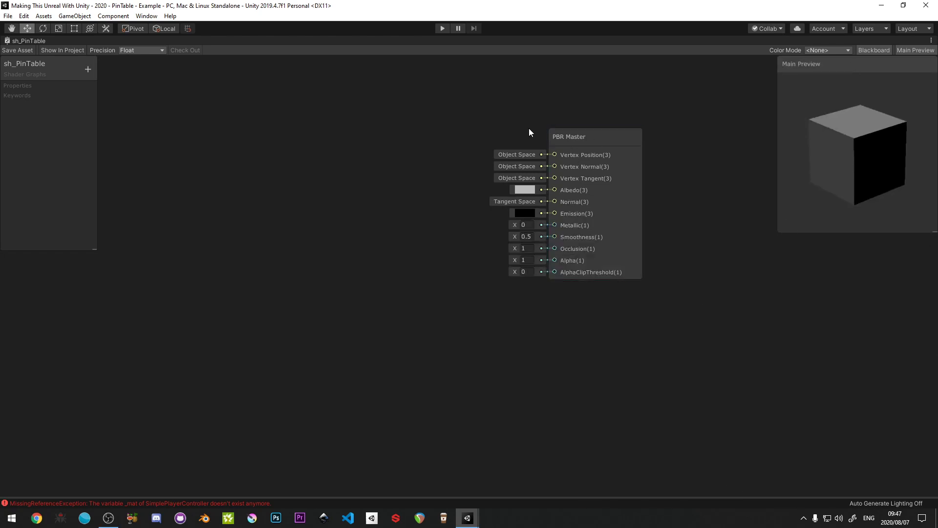
- Widen the Blackboard and extend it to the full height of the graph area
middle_drag(489, 112, 502, 160)
drag(43, 65, 19, 60)
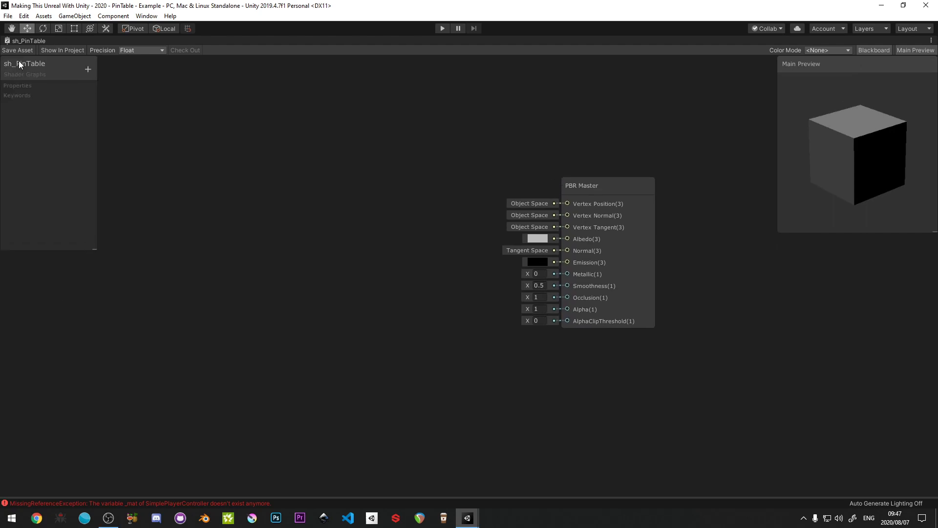
drag(94, 247, 140, 498)
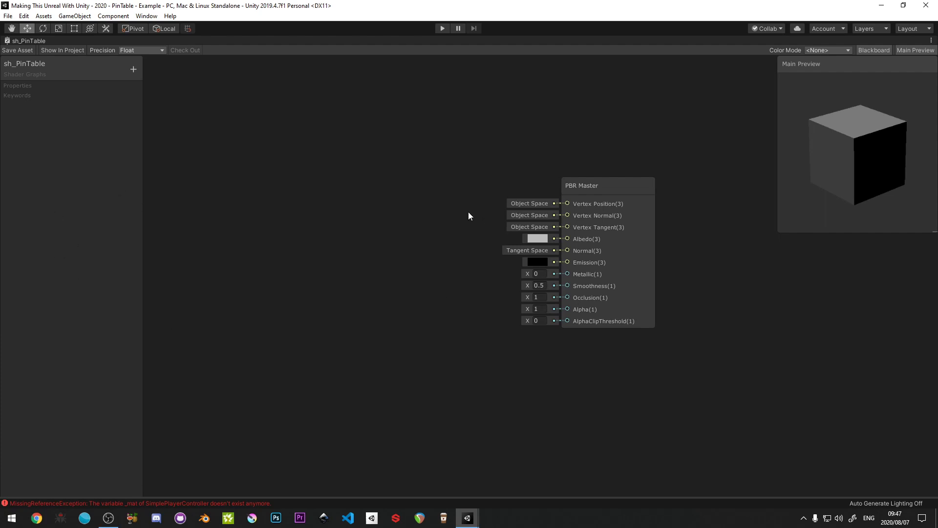
middle_drag(468, 212, 474, 201)
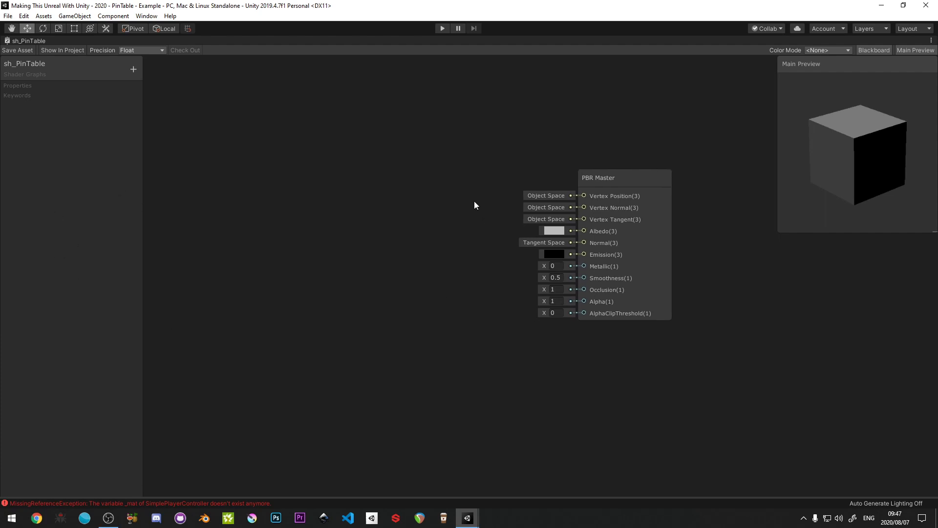
- Add a Color property named NearColour to the shader graph and set its default color to red
click(138, 70)
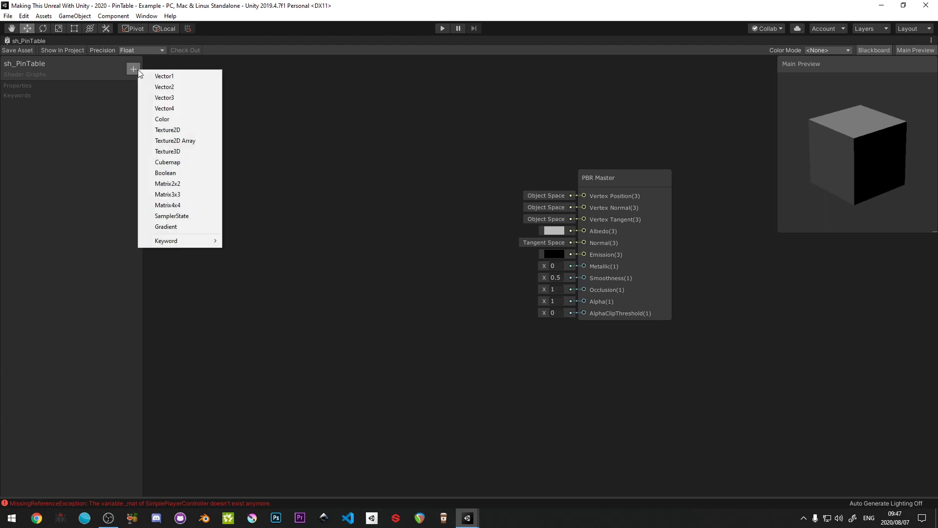
click(177, 118)
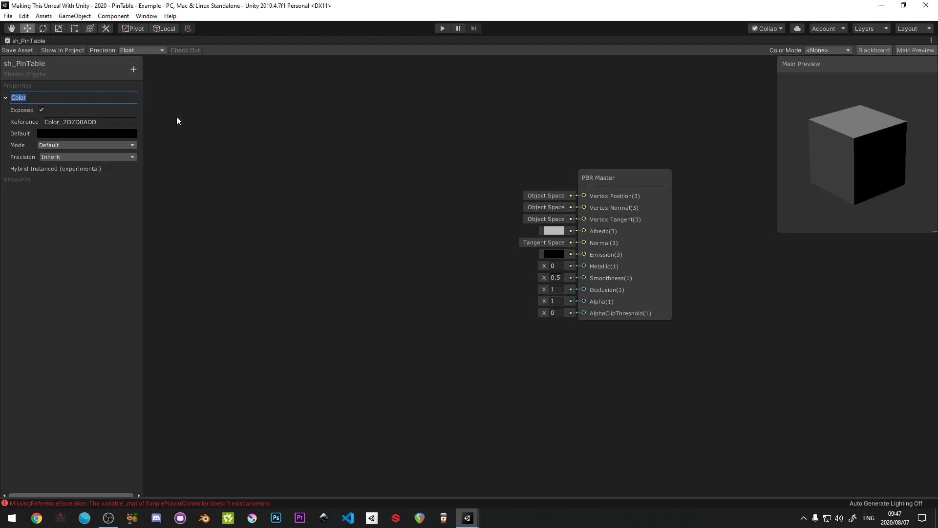
text(NearColour)
key(Return)
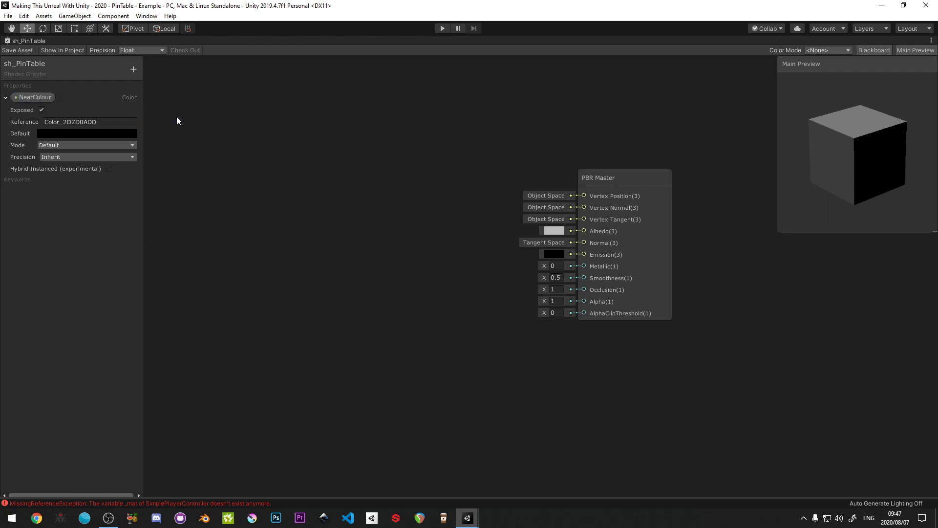
click(74, 133)
drag(74, 85, 91, 61)
click(112, 8)
- Add a Color property named FarColour and set its default color to green (00FF00)
click(133, 69)
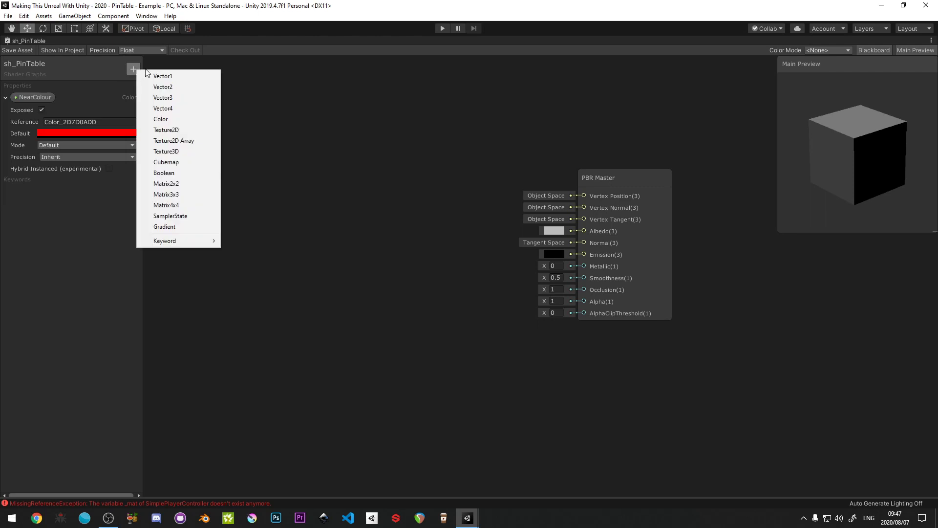
click(162, 116)
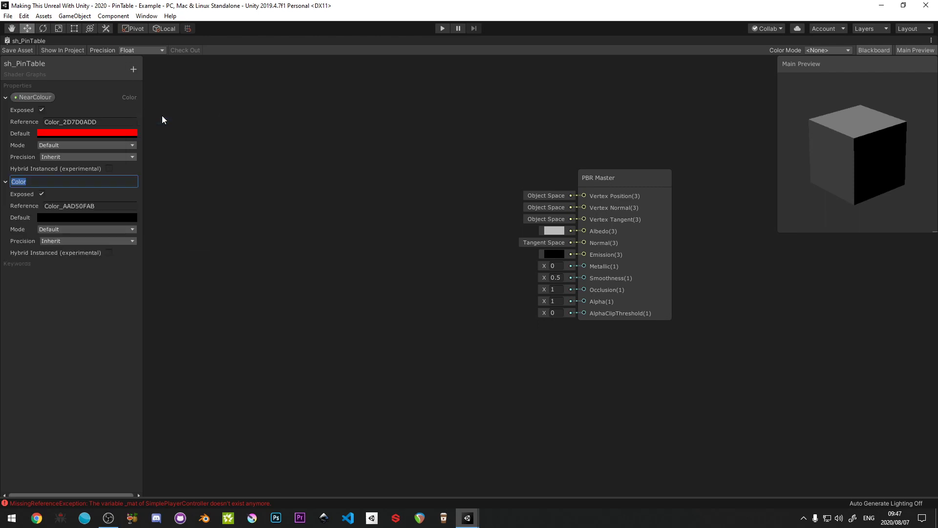
text(FarColour)
key(Return)
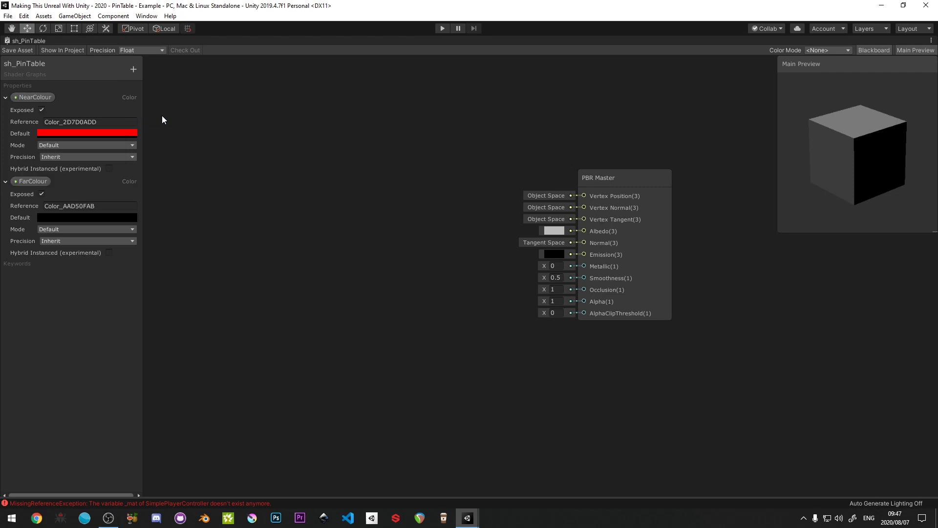
click(107, 220)
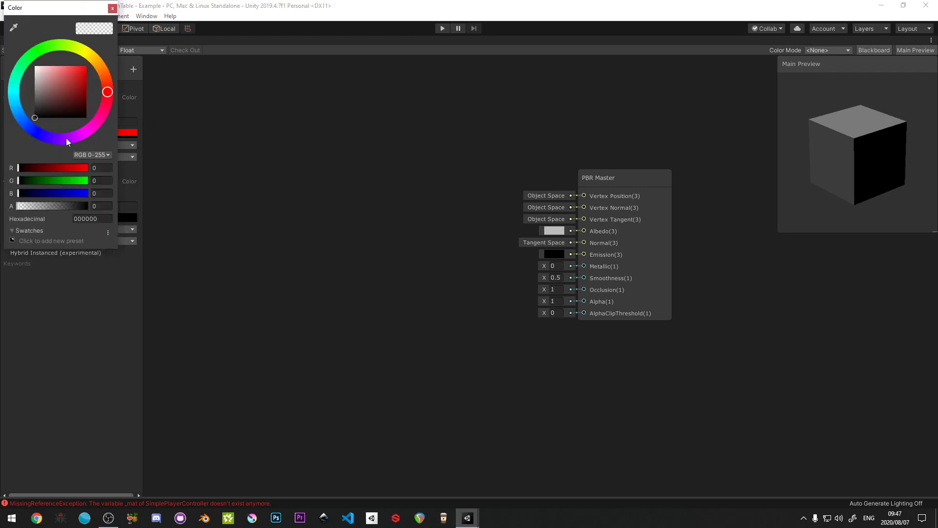
drag(45, 180, 89, 180)
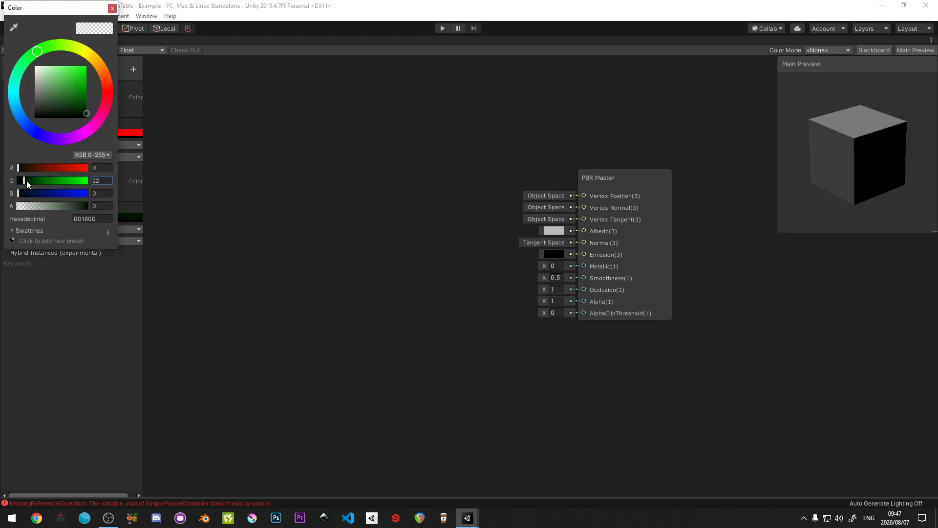
click(113, 8)
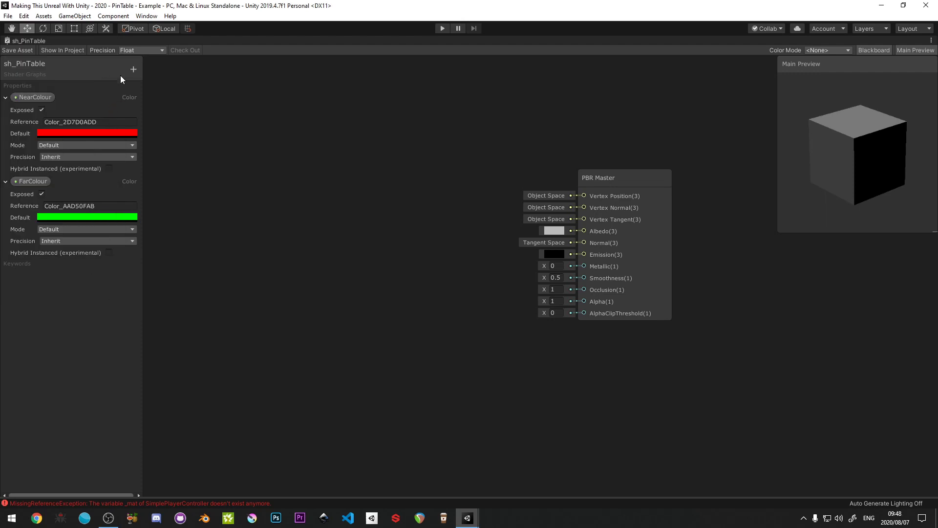
- Add a third Color property named Black, keeping its default color
click(133, 69)
click(158, 119)
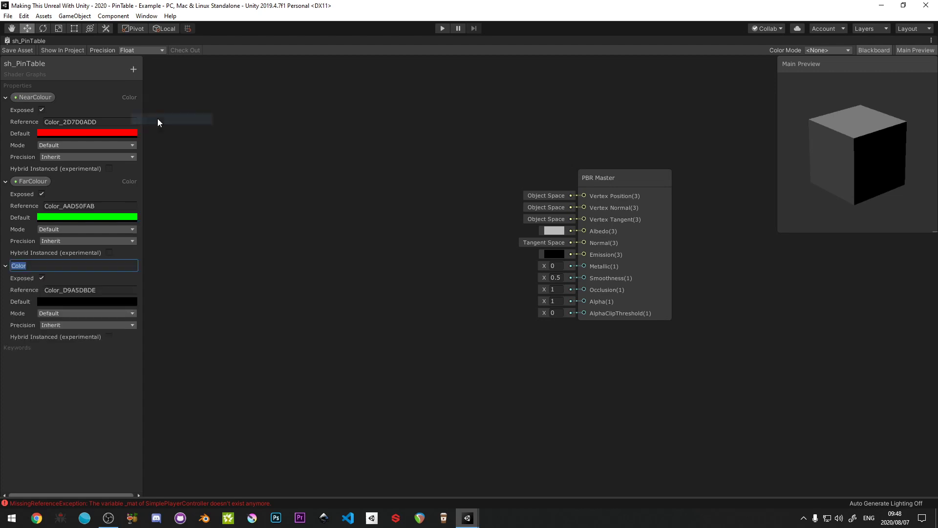
text(Black)
key(Return)
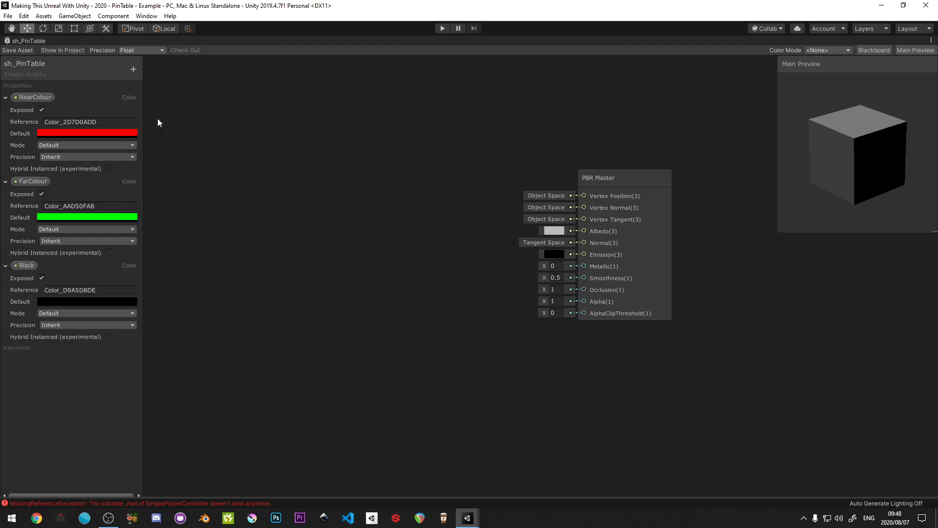
- Add a Lerp node to the graph in the empty space before the PBR Master node
middle_drag(281, 209, 310, 202)
click(617, 221)
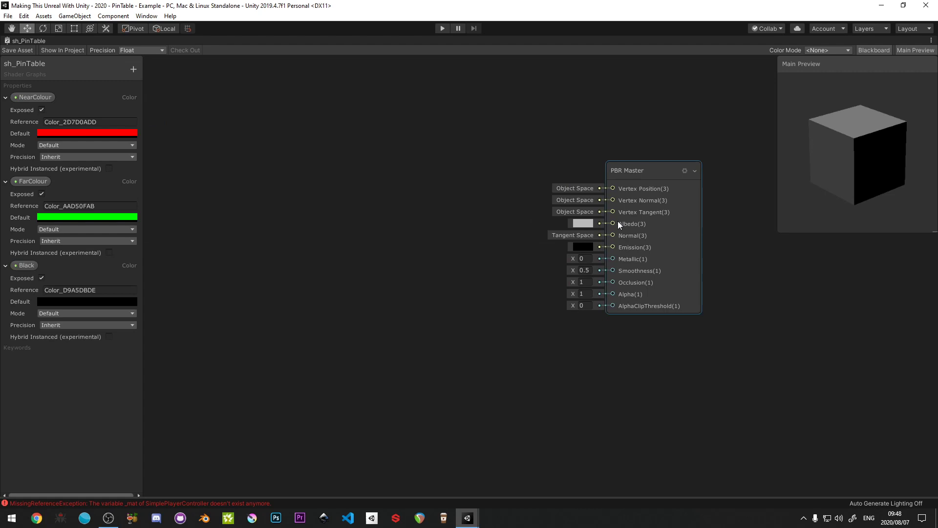
right_click(354, 183)
click(381, 189)
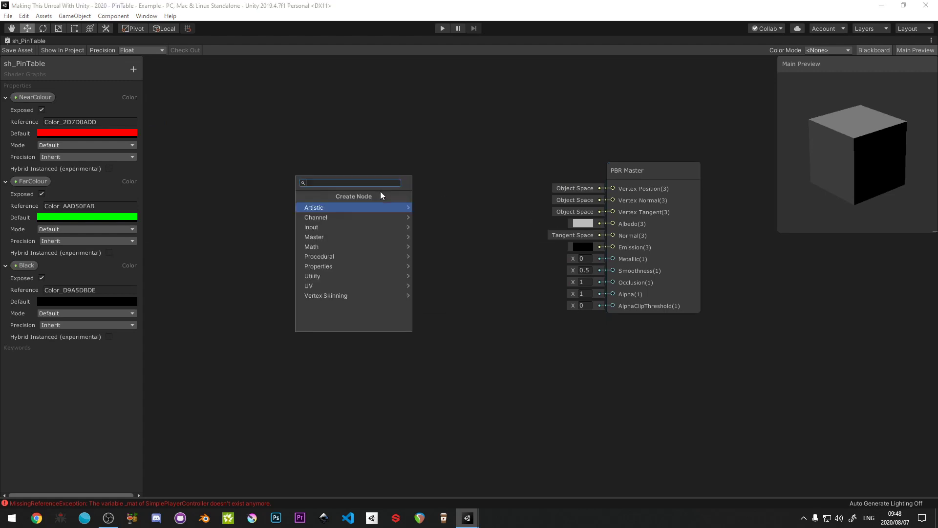
text(lerp)
key(Return)
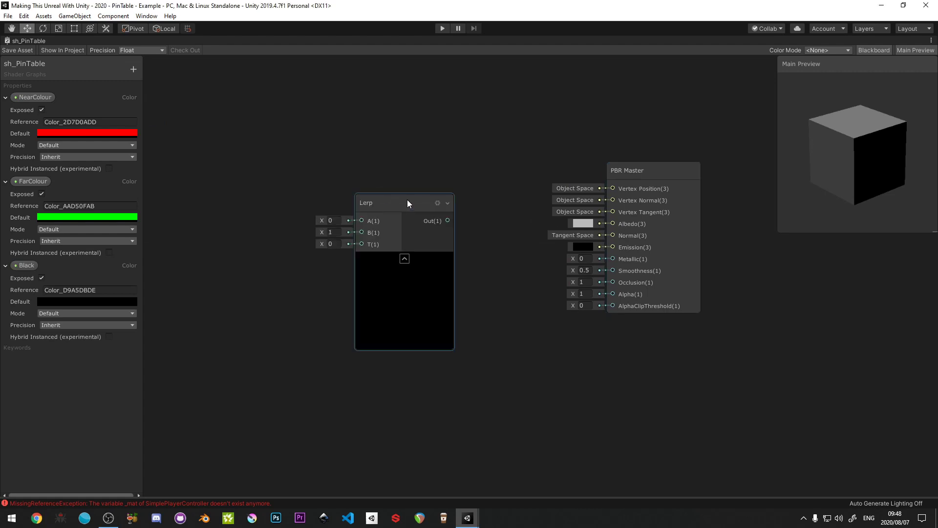
- Connect the Lerp node's output to the PBR Master's Albedo input and line the Lerp node up with it
drag(419, 203, 612, 223)
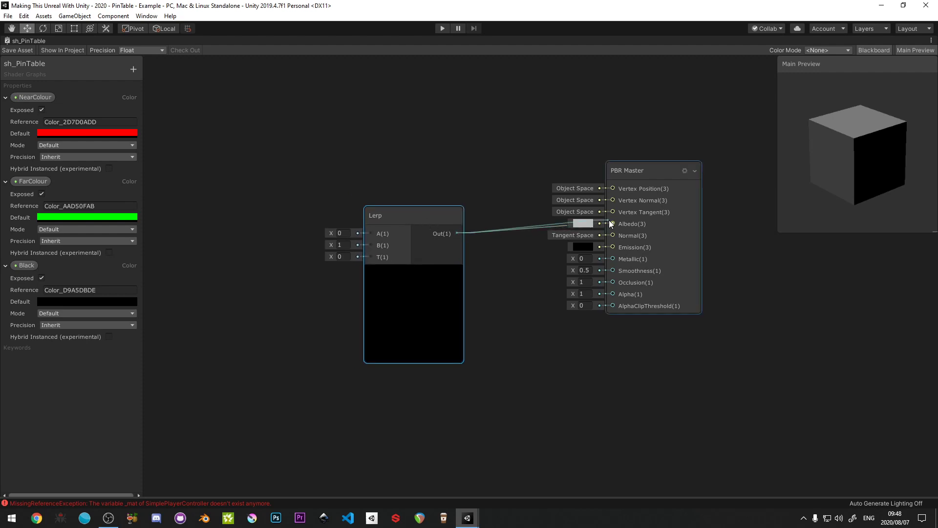
drag(440, 218, 457, 210)
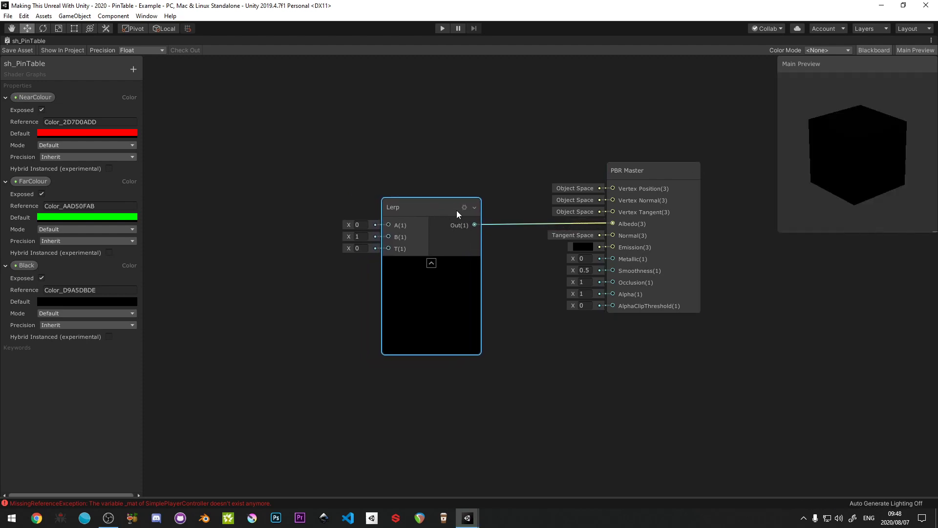
middle_drag(315, 230, 379, 206)
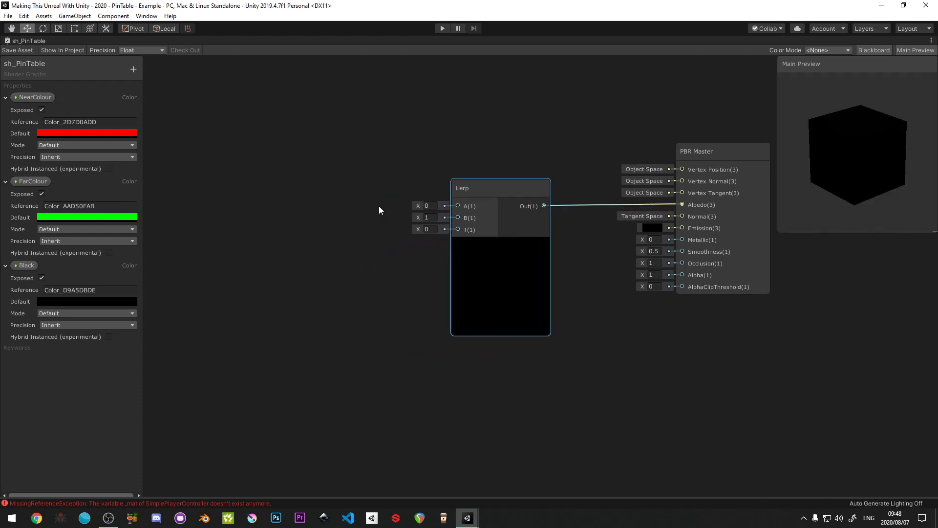
- Try a slightly higher T value on the Lerp node and return it to 0
click(427, 229)
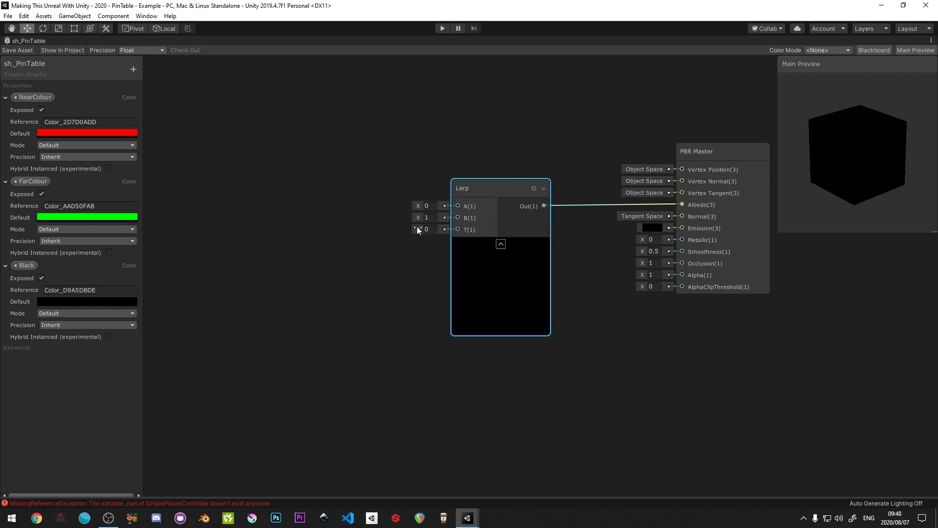
mouse_move(417, 227)
mouse_down()
mouse_move(443, 227)
mouse_move(416, 225)
mouse_up()
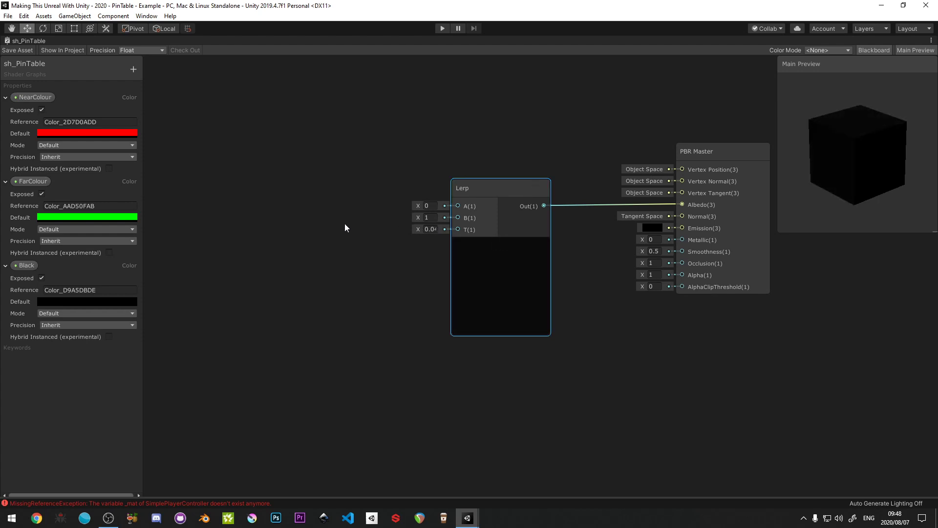
click(307, 204)
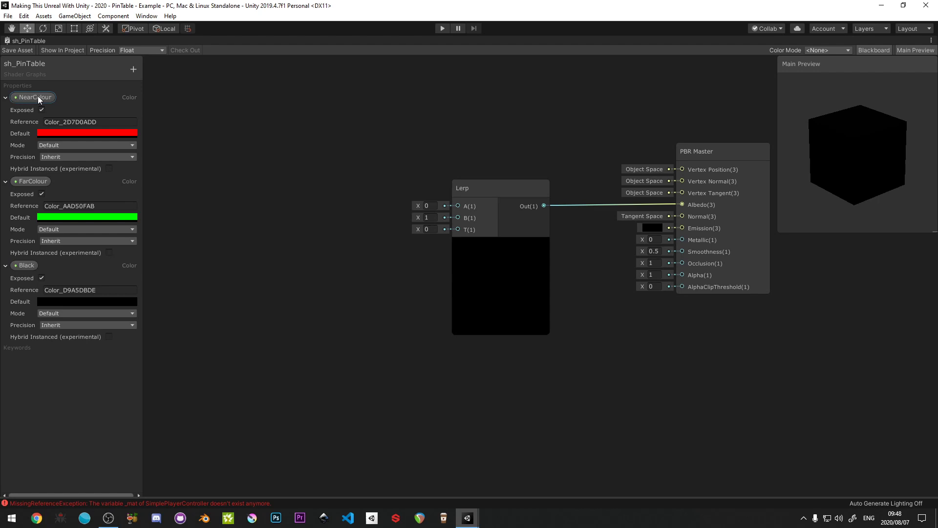
- Place the NearColour and FarColour properties in the graph and connect them to the Lerp node's A and B inputs
drag(350, 183, 351, 186)
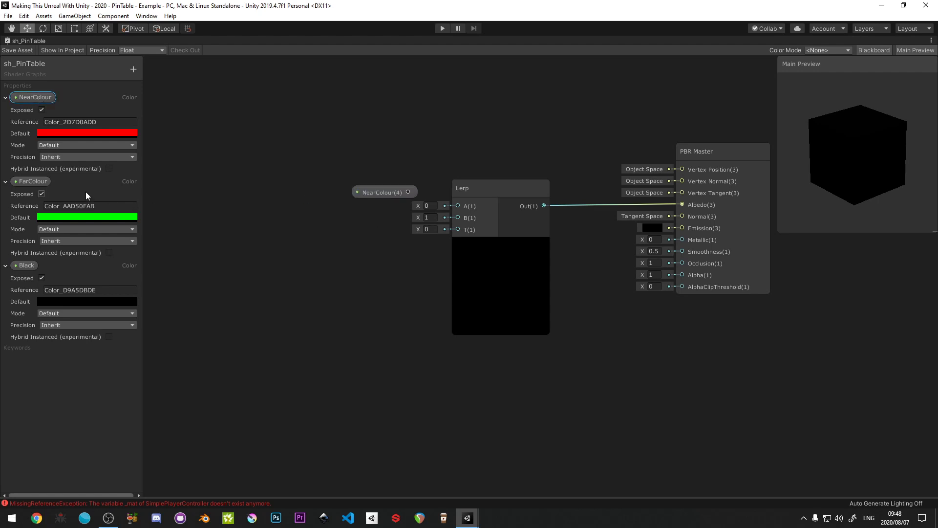
drag(21, 181, 355, 213)
drag(408, 192, 456, 217)
drag(364, 171, 383, 218)
drag(382, 218, 323, 213)
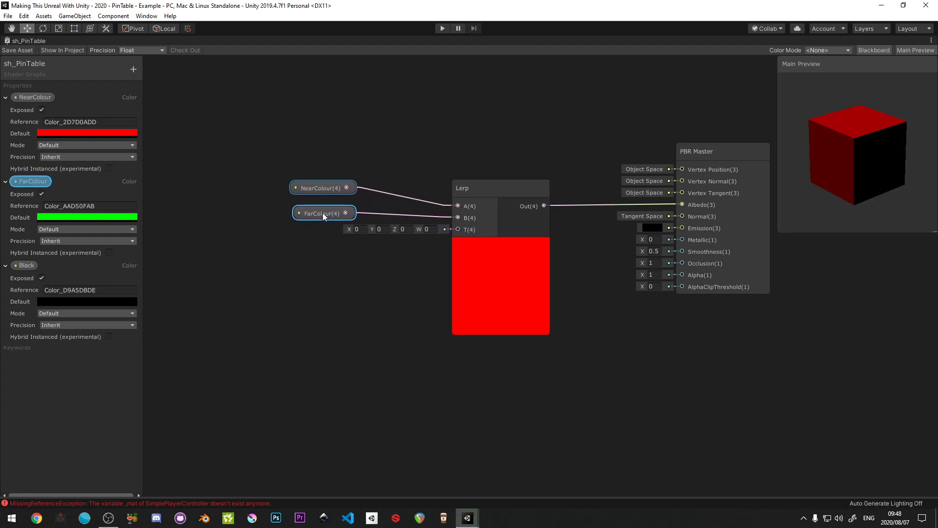
- Try blending the two colours by setting the Lerp's T to X 0.62, Y 0.58, Z 0.61 and raising W similarly
click(355, 229)
text(0.62)
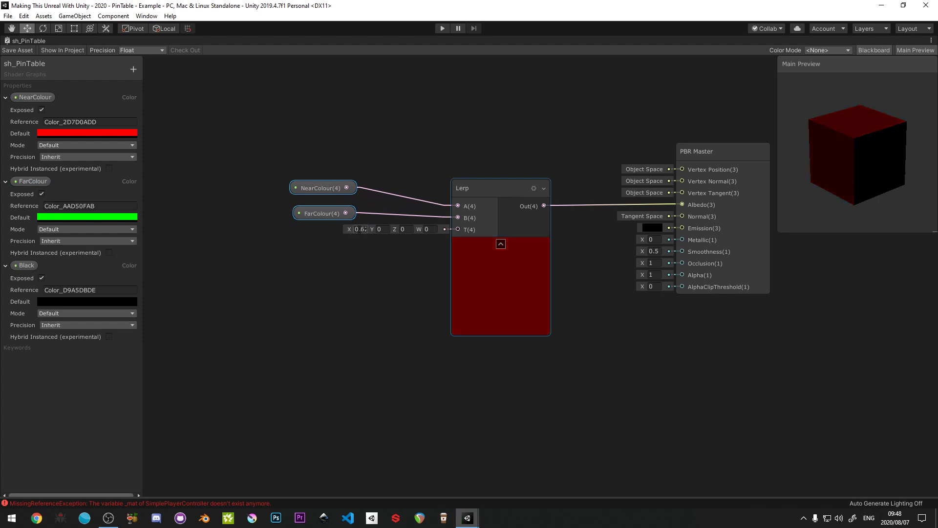
click(381, 229)
text(0.58)
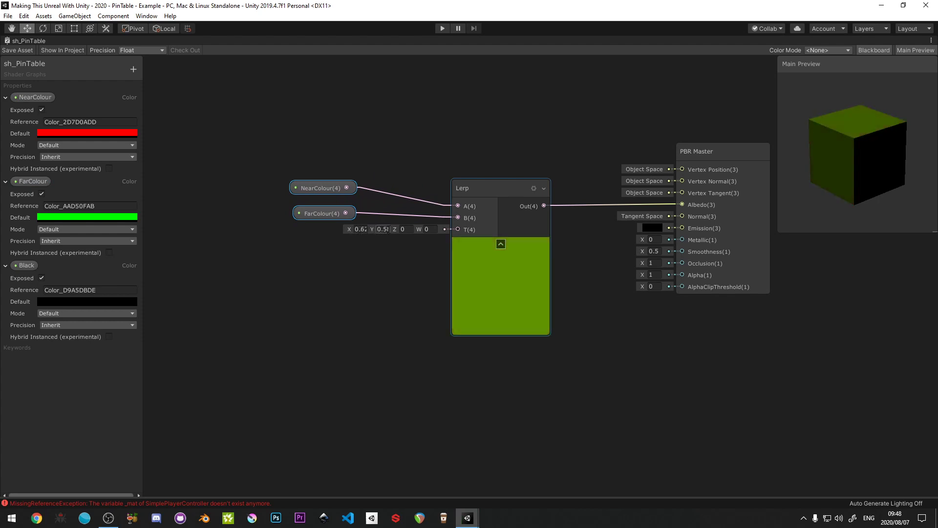
click(404, 229)
text(0.61)
drag(429, 228, 430, 228)
- Delete the NearColour and FarColour nodes from the graph and reset the Lerp's T value to 0
drag(298, 158, 338, 215)
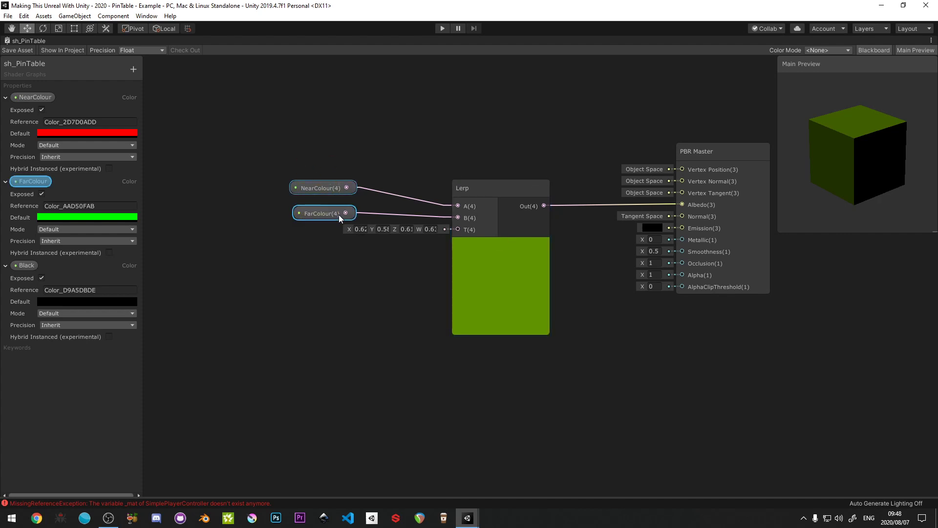
key(Delete)
click(431, 229)
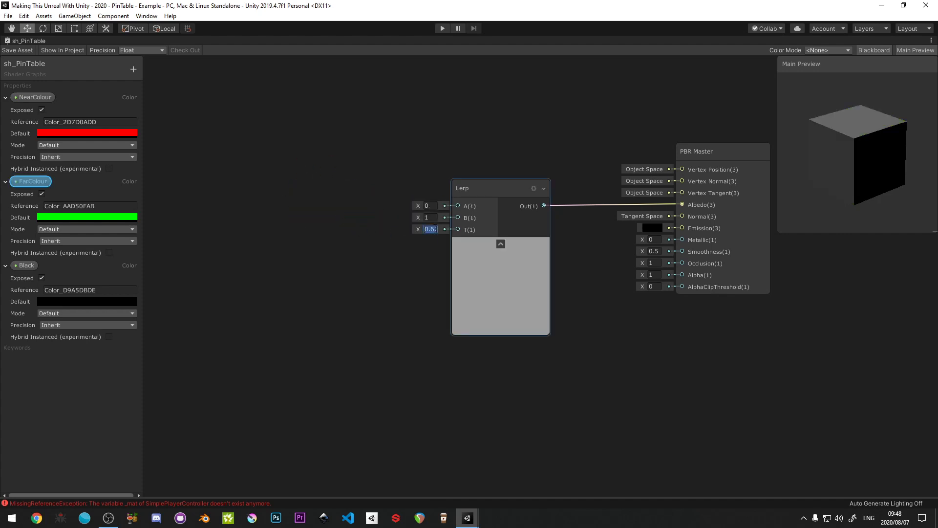
text(0)
key(Return)
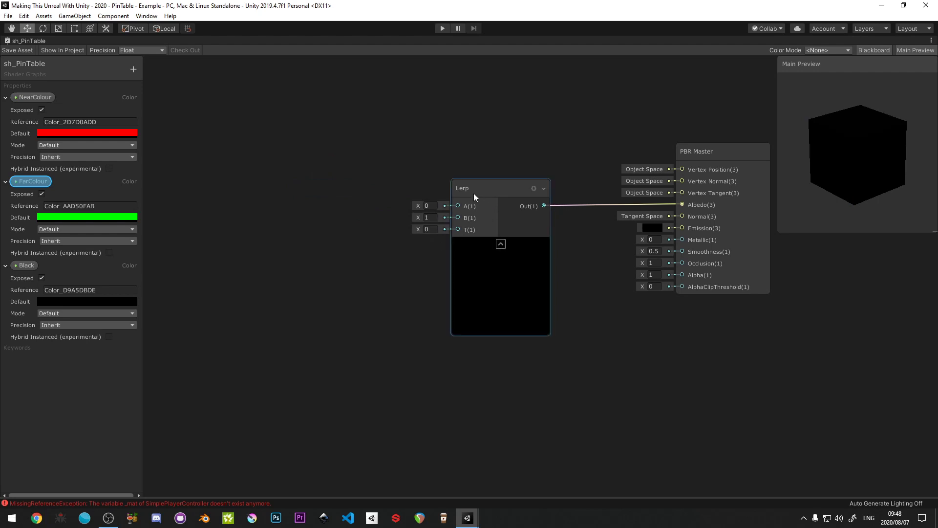
- Move the Lerp node closer to the PBR Master node, leaving free space before it
drag(495, 187, 538, 187)
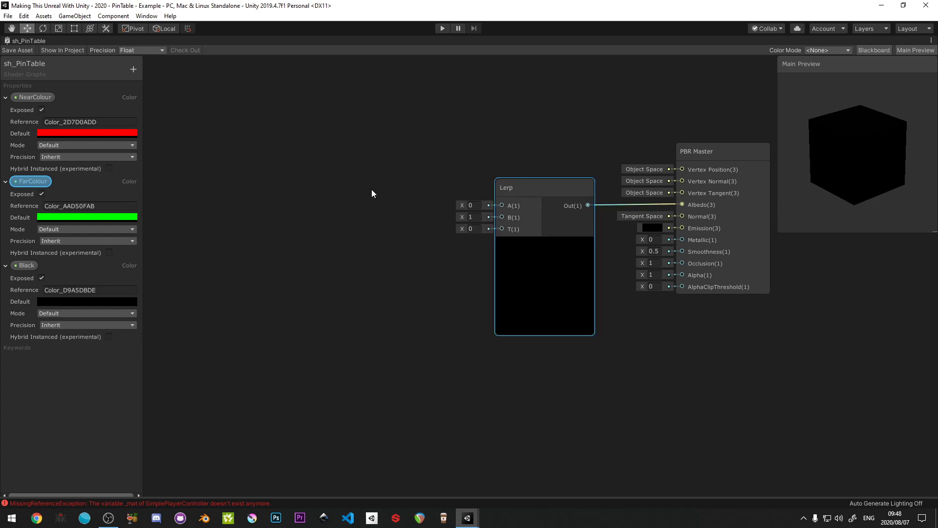
middle_drag(366, 195, 350, 201)
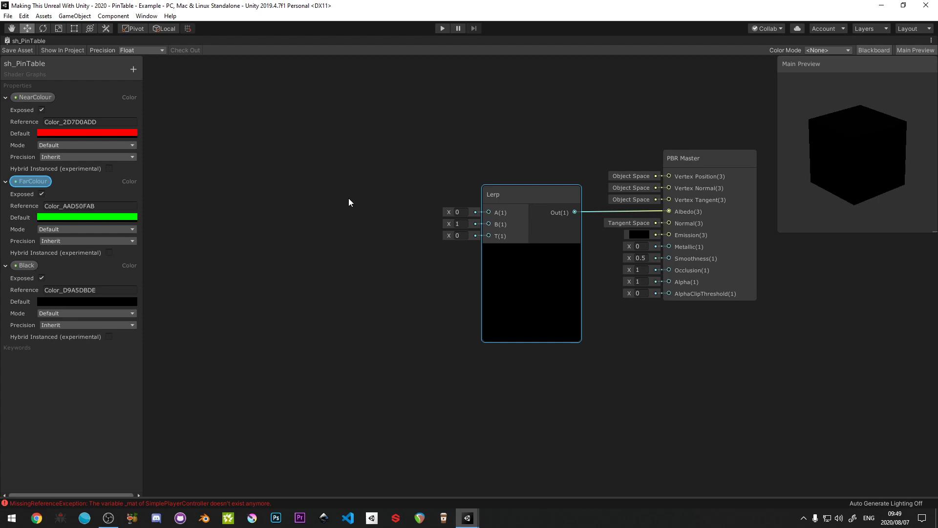
middle_drag(369, 235, 389, 208)
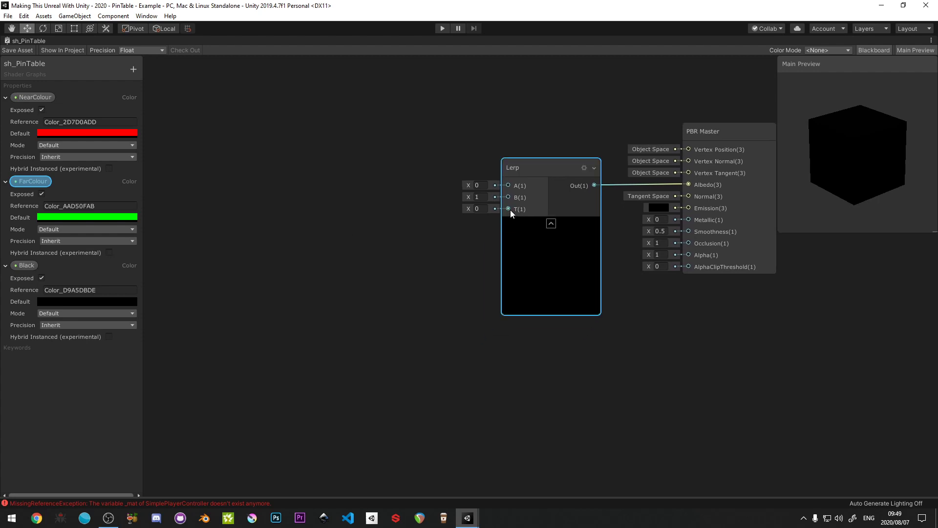
drag(508, 209, 427, 255)
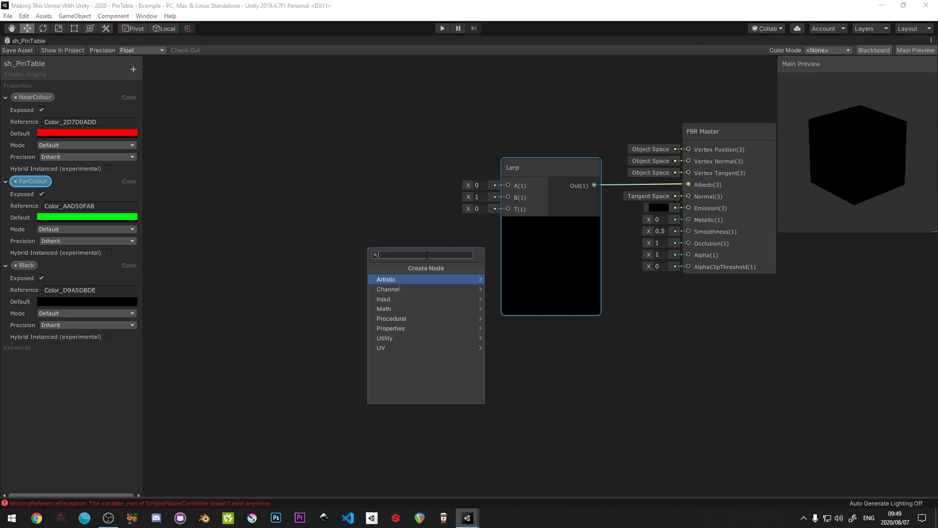
text(rounded)
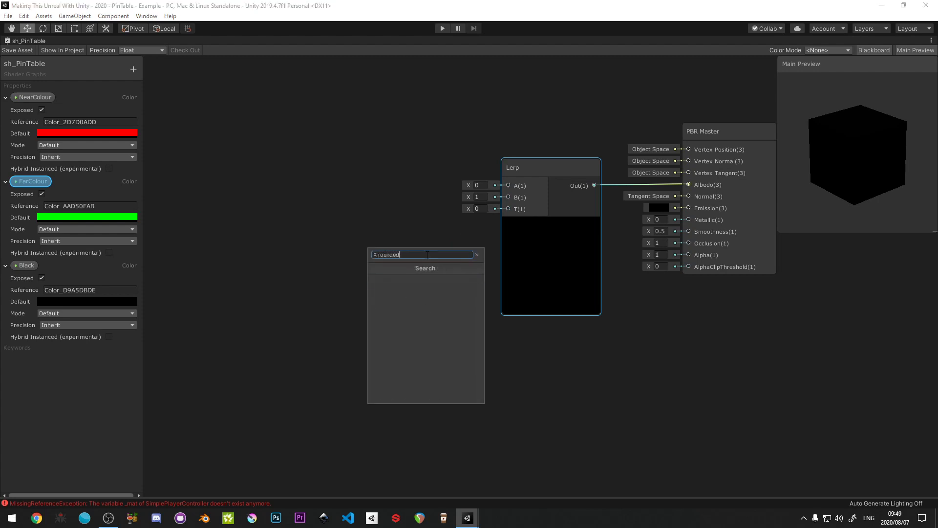
key(ctrl+a)
text(Rou)
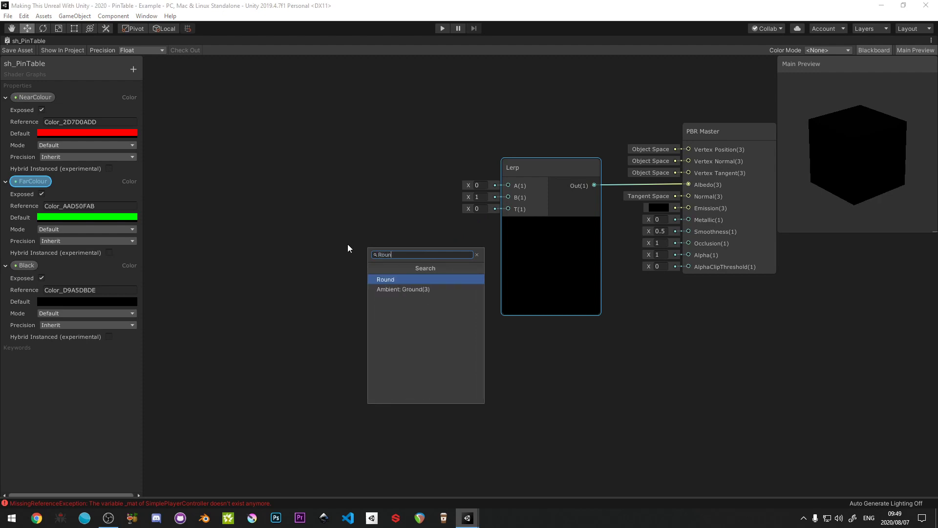
key(ctrl+a)
click(320, 250)
- Add a Rounded Rectangle node before the Lerp node and connect its output to the Lerp's T input
right_click(319, 249)
click(352, 256)
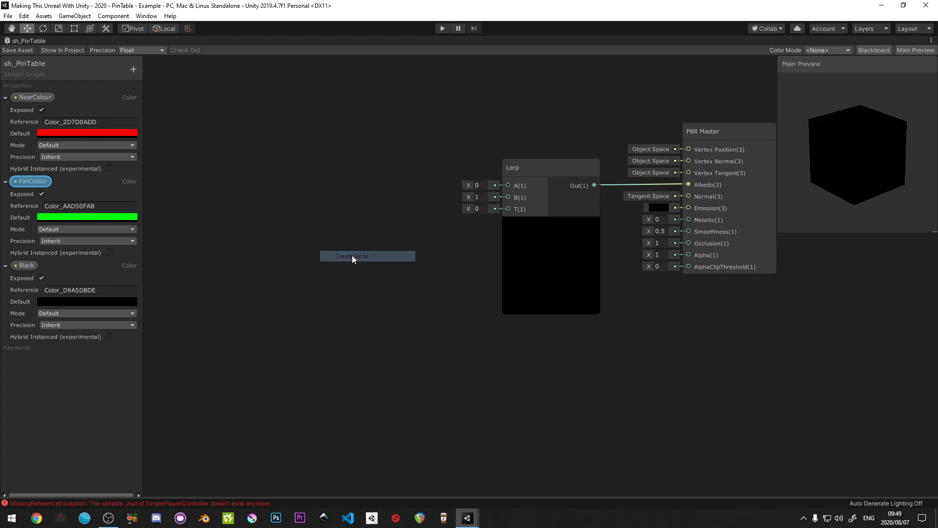
text(Round)
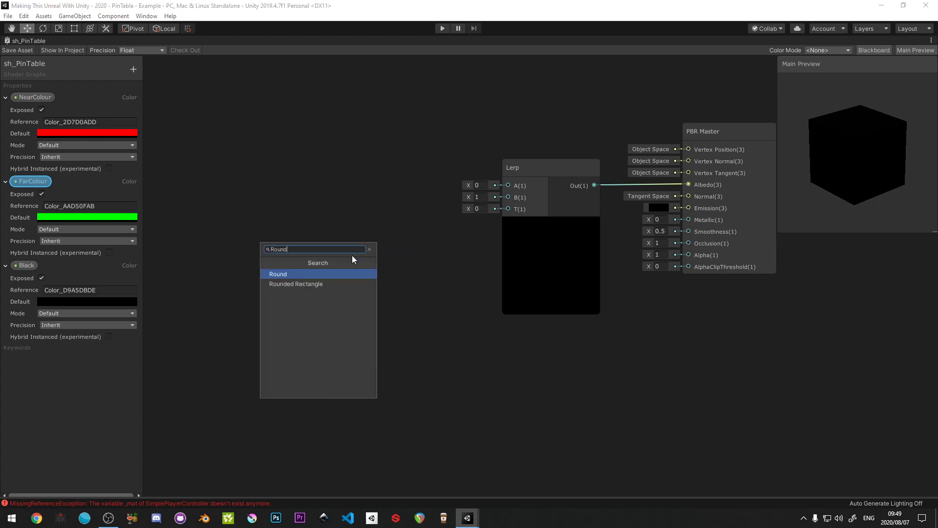
click(314, 283)
drag(356, 268, 363, 230)
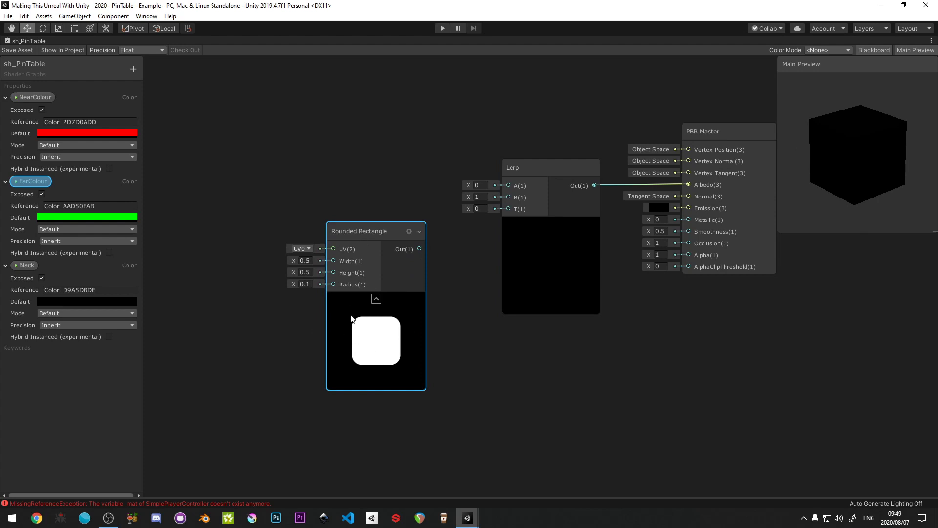
mouse_move(419, 248)
mouse_down()
mouse_move(508, 209)
mouse_move(390, 261)
mouse_move(417, 248)
mouse_move(409, 256)
mouse_up()
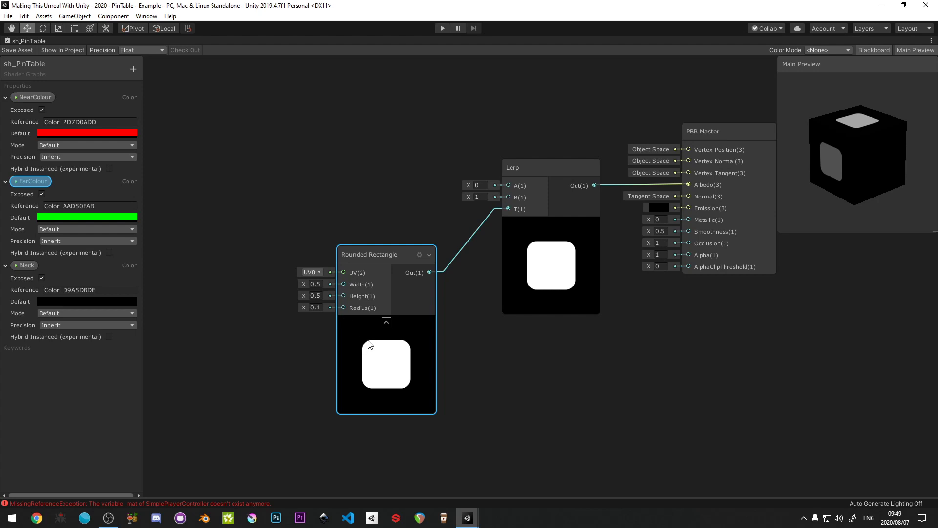
drag(303, 308, 303, 306)
click(306, 328)
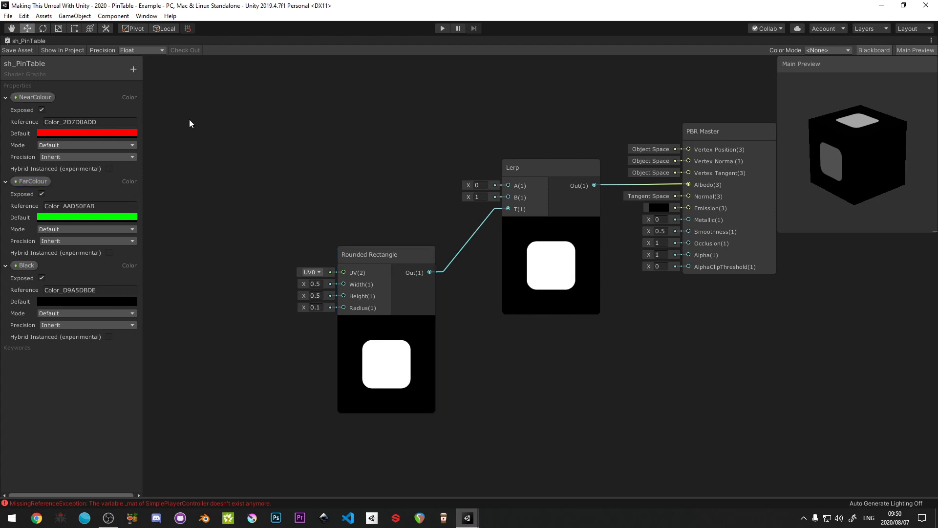
- Add a Vector1 property named LineThickness and set its default to 0.2
click(132, 69)
click(159, 77)
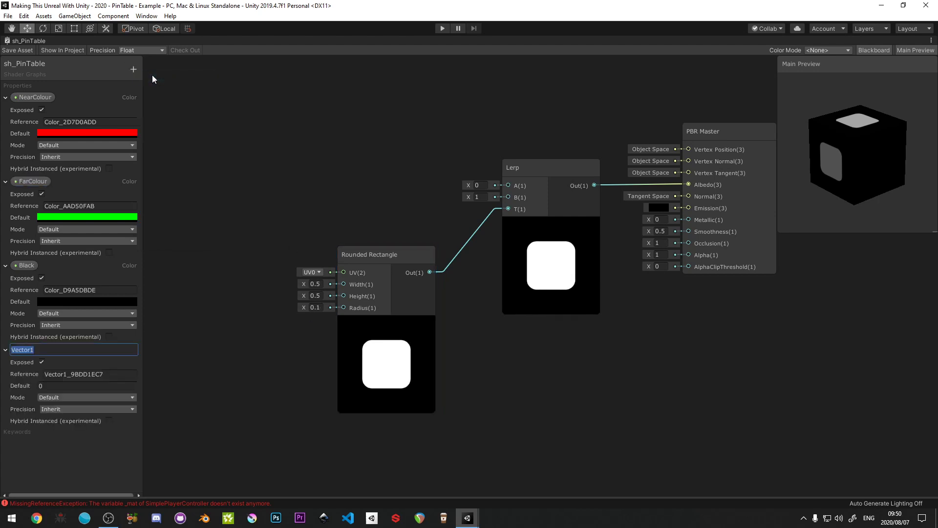
text(LineThickness)
key(Return)
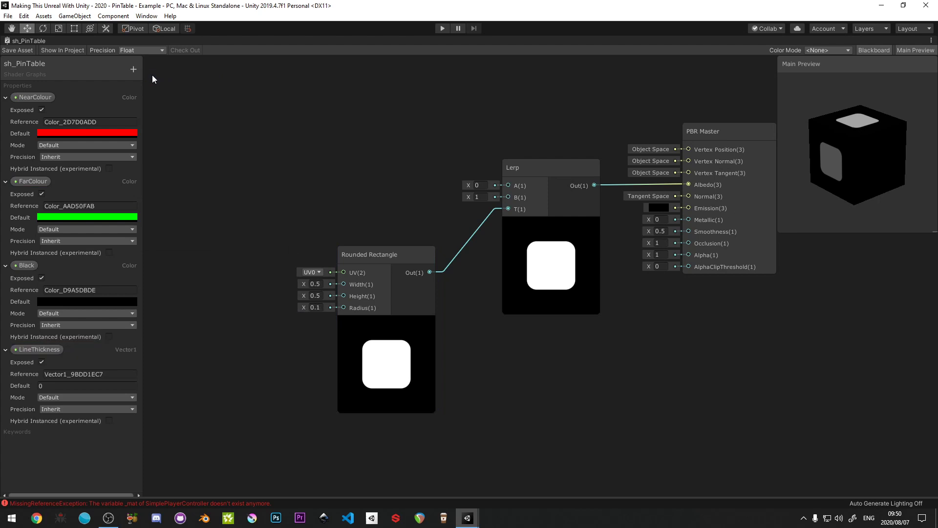
click(48, 385)
text(0.2)
- Place LineThickness in the graph and connect it to both the Width and Height inputs of the Rounded Rectangle
drag(37, 349, 213, 276)
drag(277, 282, 343, 283)
drag(277, 283, 343, 296)
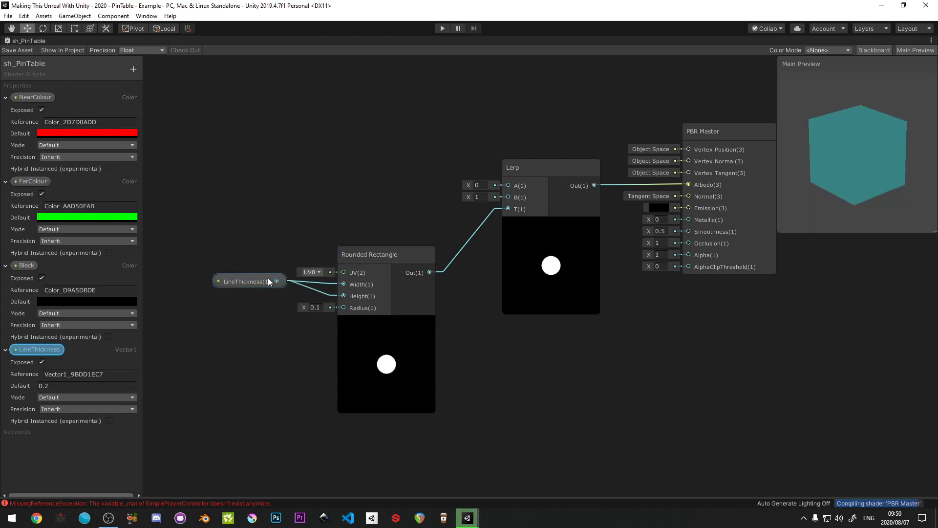
drag(260, 285, 264, 288)
- Try LineThickness defaults of 1 and 0.98, and settle on 0.95
click(58, 386)
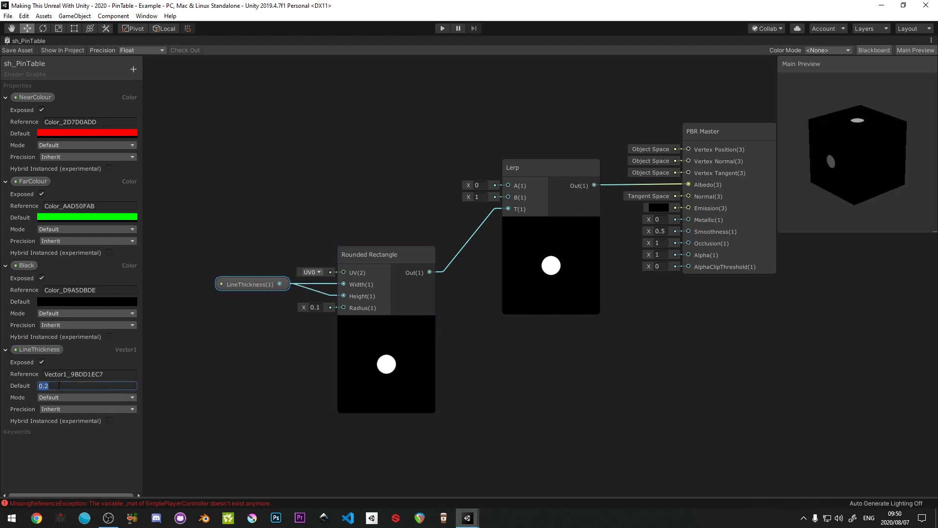
text(1)
key(Return)
click(54, 382)
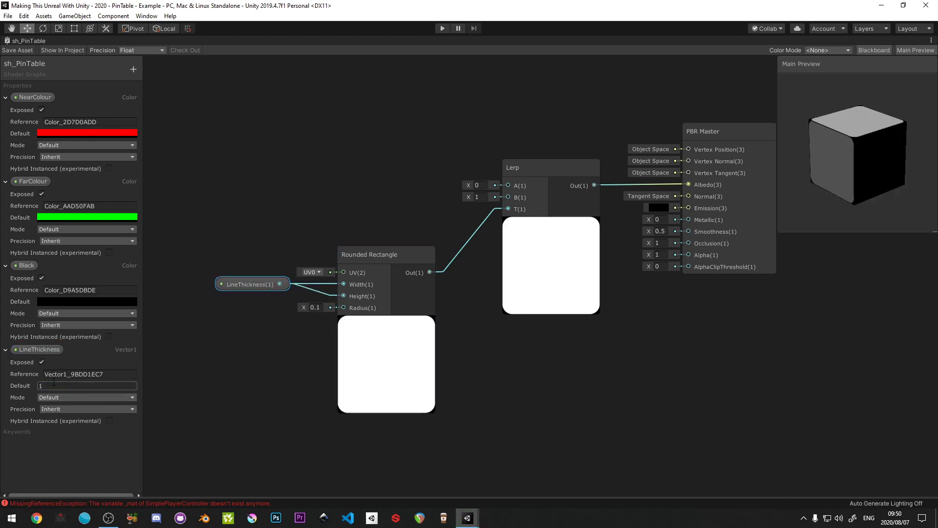
text(0.98)
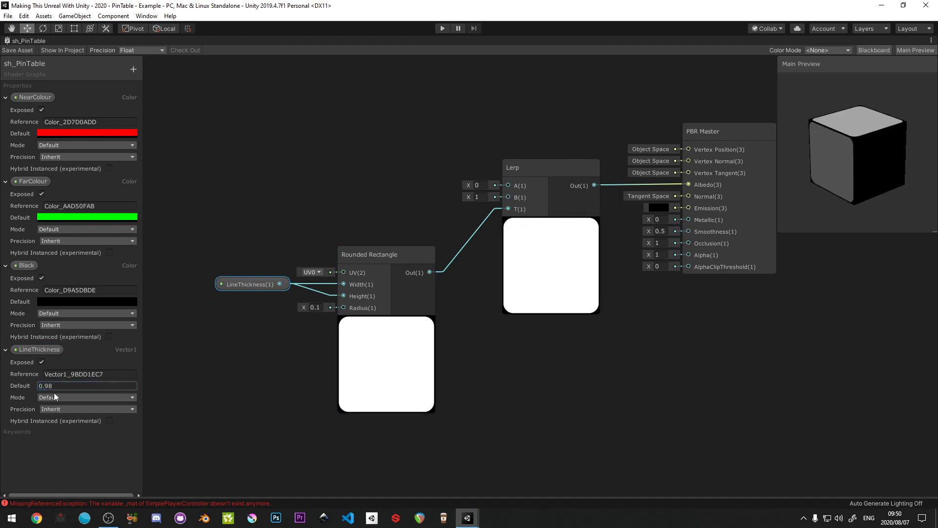
key(Return)
click(59, 386)
text(95)
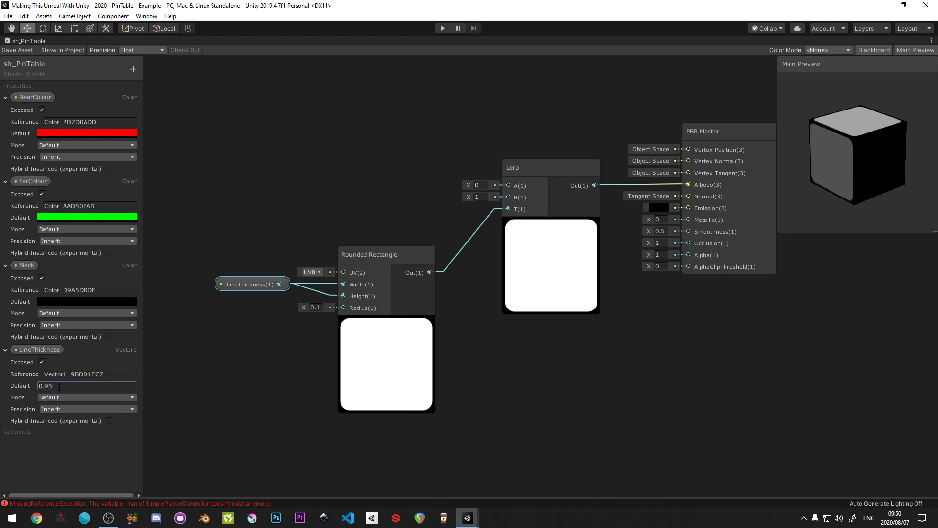
click(593, 428)
- Add a second Vector1 property named RoundedCorners to the shader graph
click(133, 68)
click(164, 72)
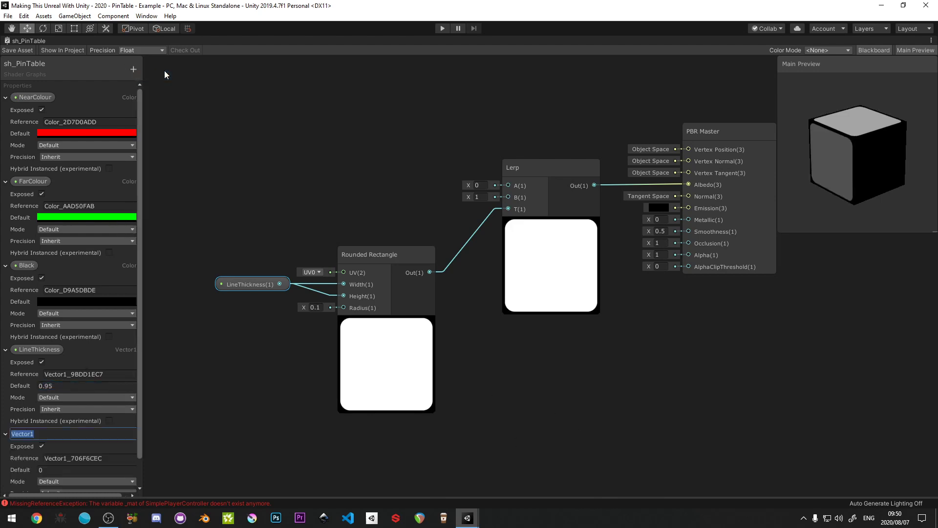
text(RoundedCorners)
key(Return)
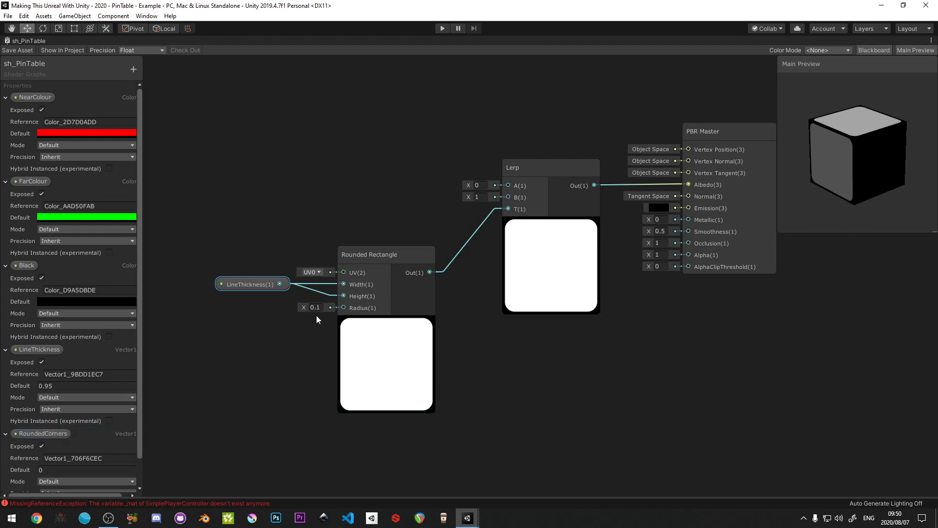
- Place RoundedCorners below the LineThickness node and connect it to the Rounded Rectangle's Radius input
drag(31, 429, 247, 400)
drag(232, 313, 235, 315)
drag(304, 321, 343, 307)
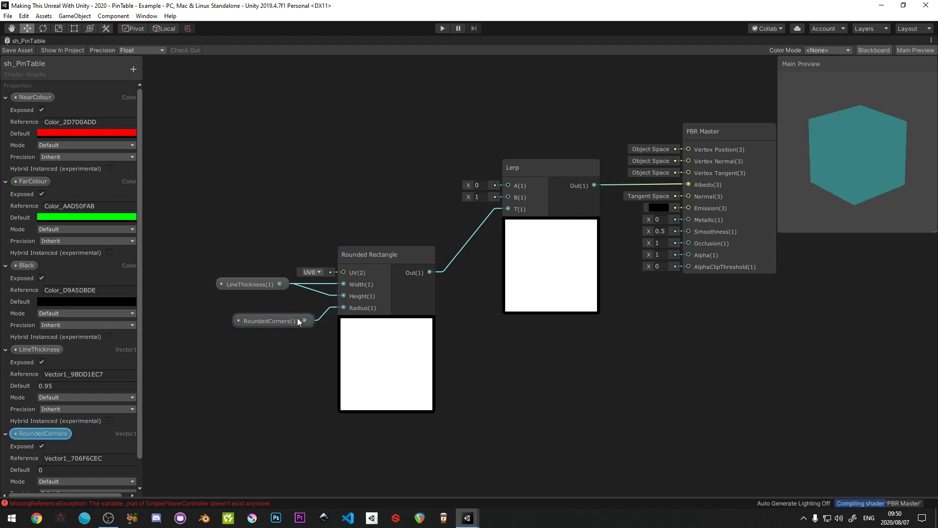
drag(275, 324, 256, 311)
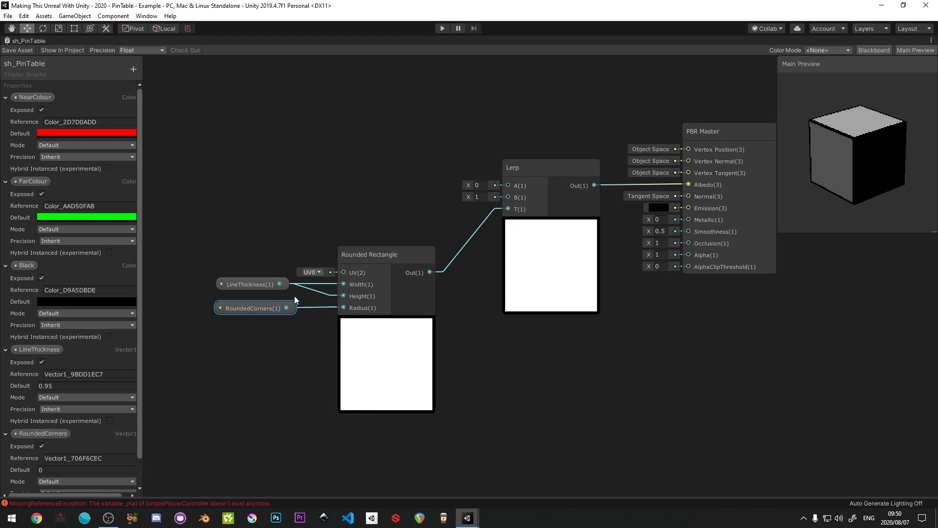
- Try a RoundedCorners default of 0.1, and settle on 0.05
text(1)
key(Return)
click(56, 470)
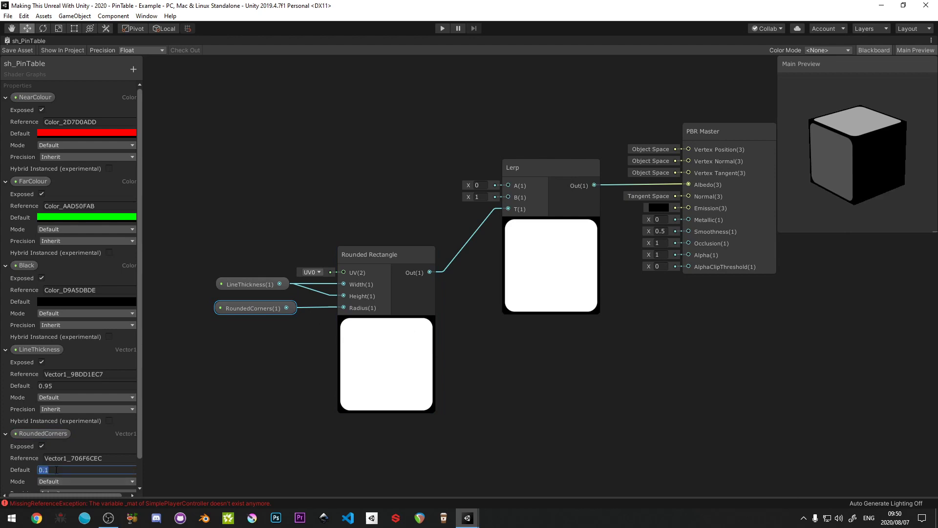
text(0.05)
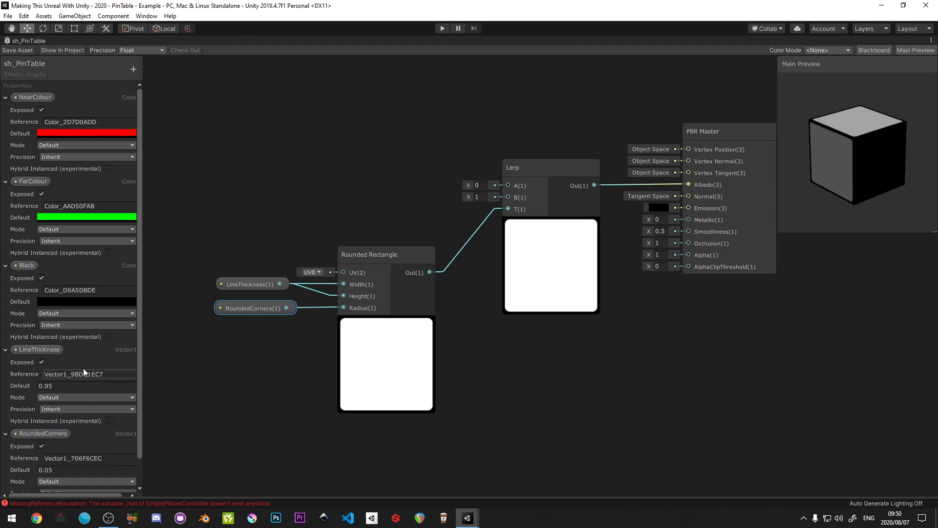
- Place NearColour and Black in the graph, connect them to the Lerp's A and B inputs, and tidy the surrounding nodes
drag(235, 250, 366, 357)
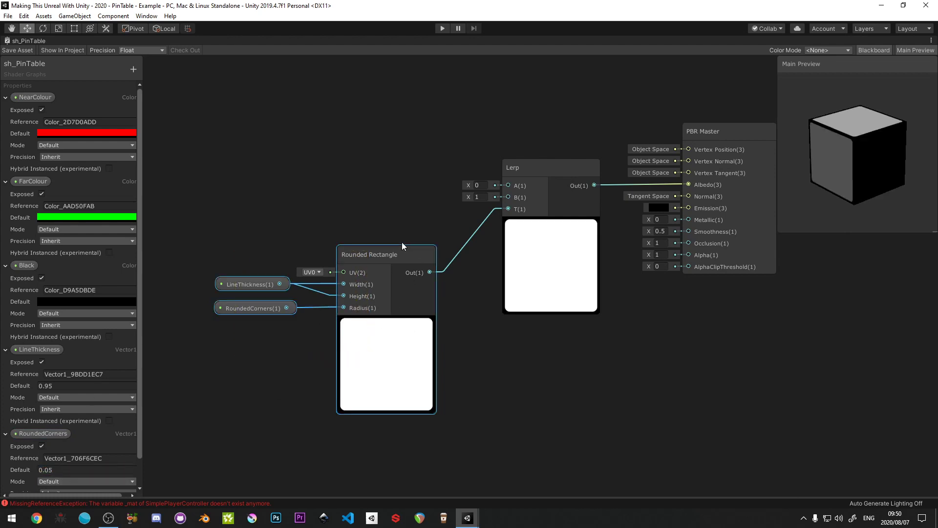
mouse_move(396, 250)
mouse_down()
mouse_move(409, 219)
mouse_move(406, 246)
mouse_move(394, 253)
mouse_up()
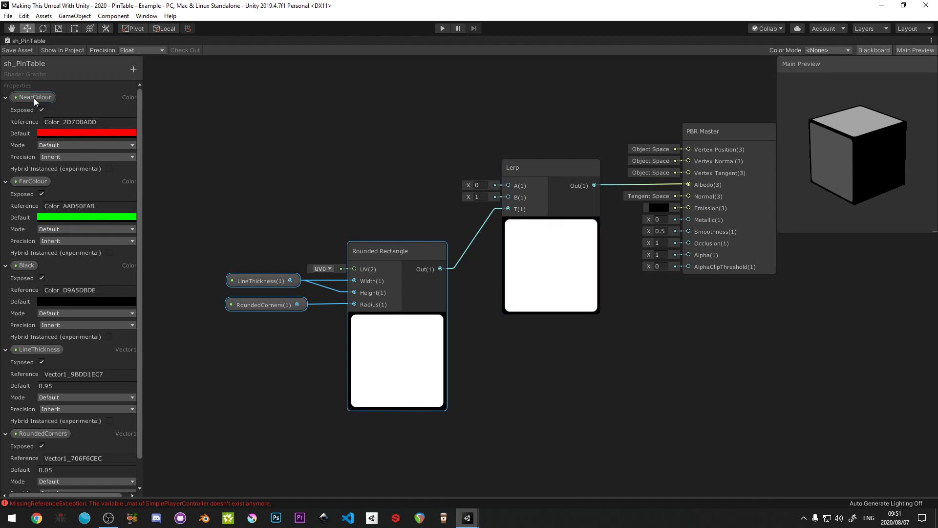
drag(34, 97, 508, 185)
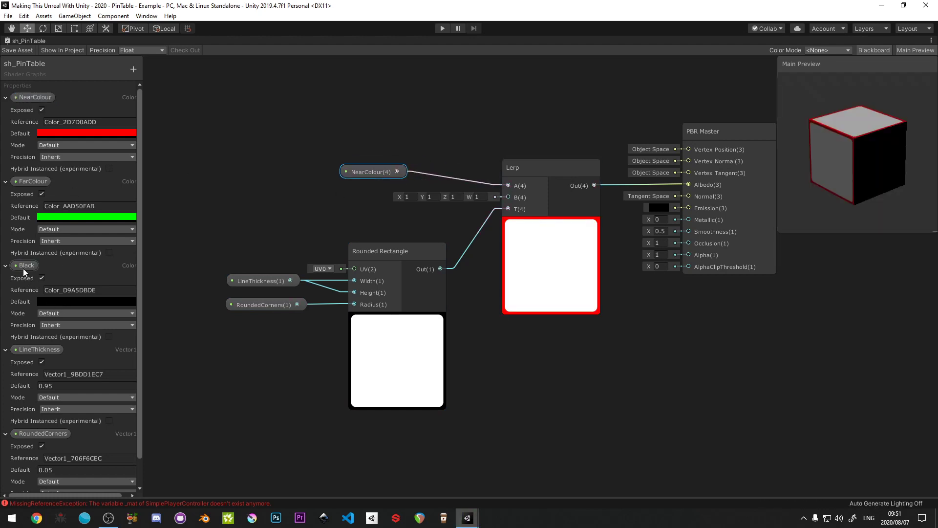
drag(24, 267, 509, 198)
drag(379, 159, 418, 216)
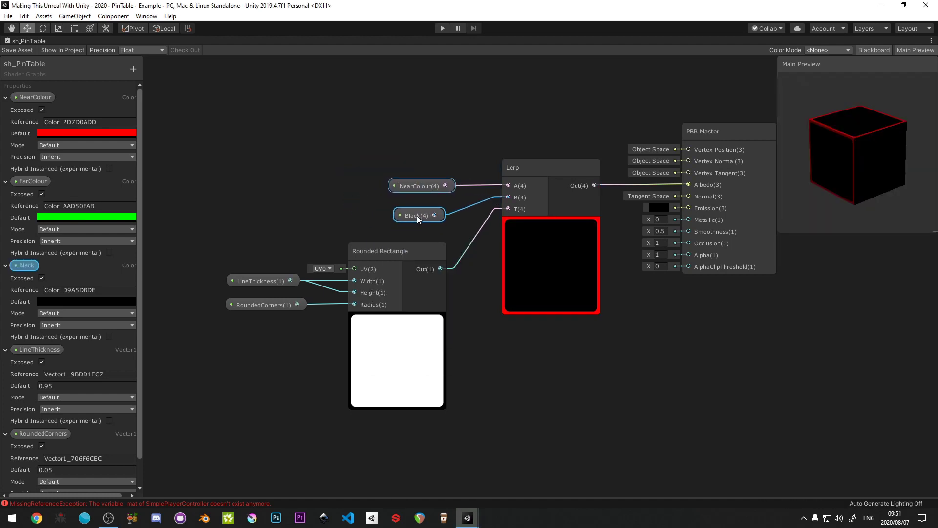
drag(241, 238, 455, 394)
drag(425, 251, 421, 239)
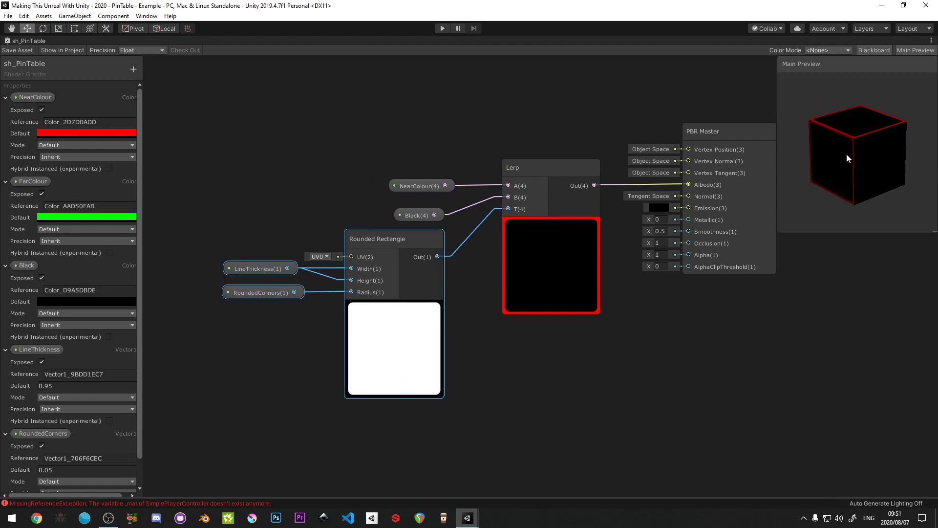
- Save the sh_PinTable shader graph and restore the graph window from its maximized size
click(27, 52)
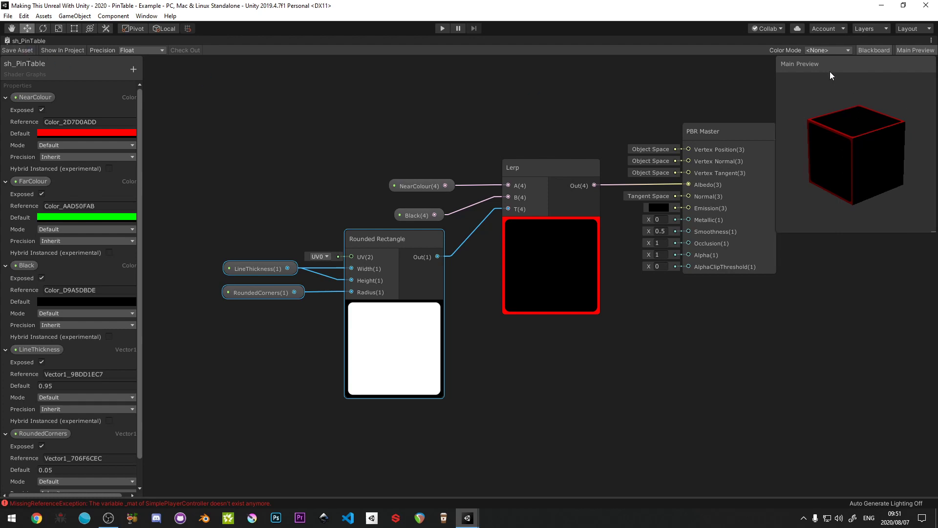
drag(830, 68, 853, 68)
click(506, 91)
key(shift+space)
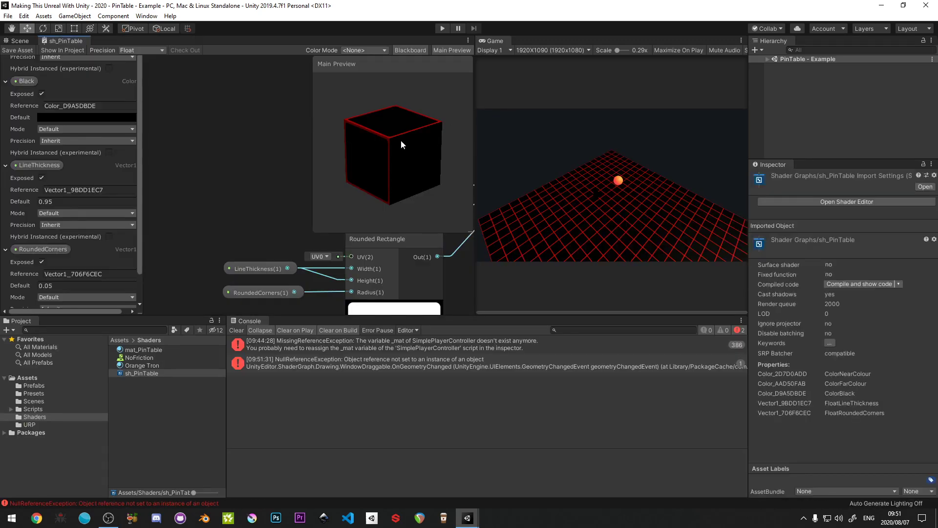
- Examine the outlines on the top and side faces of the table's cubes in the Scene view
click(22, 40)
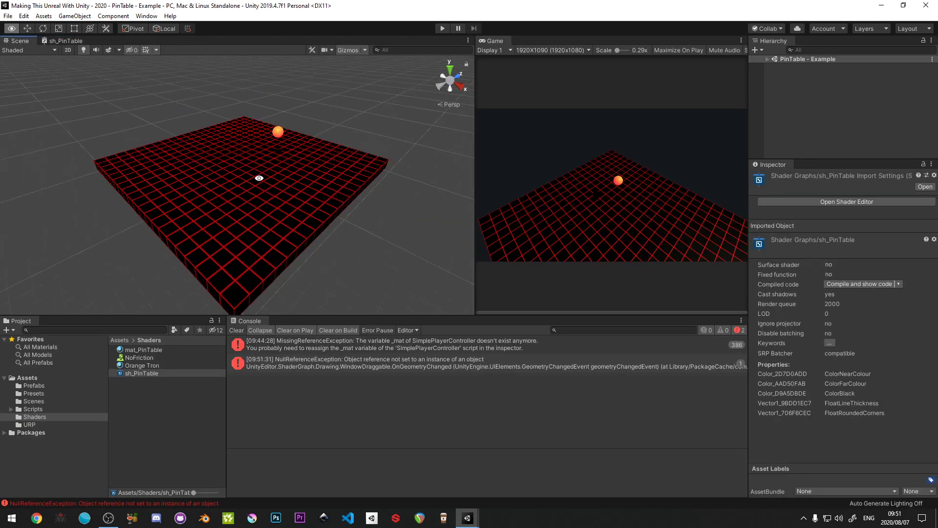
alt+drag(255, 178, 278, 246)
key(w)
right_drag(277, 245, 285, 268)
key(q)
key(a)
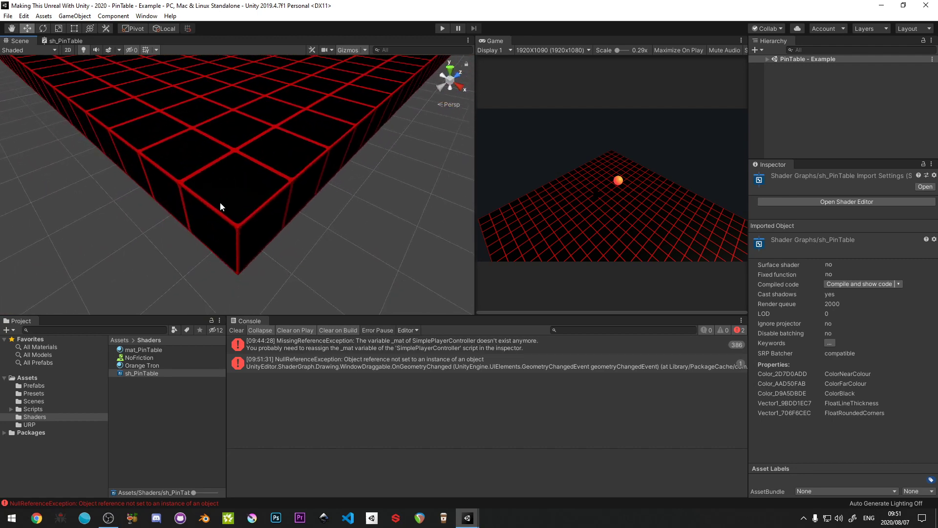
right_drag(193, 198, 308, 198)
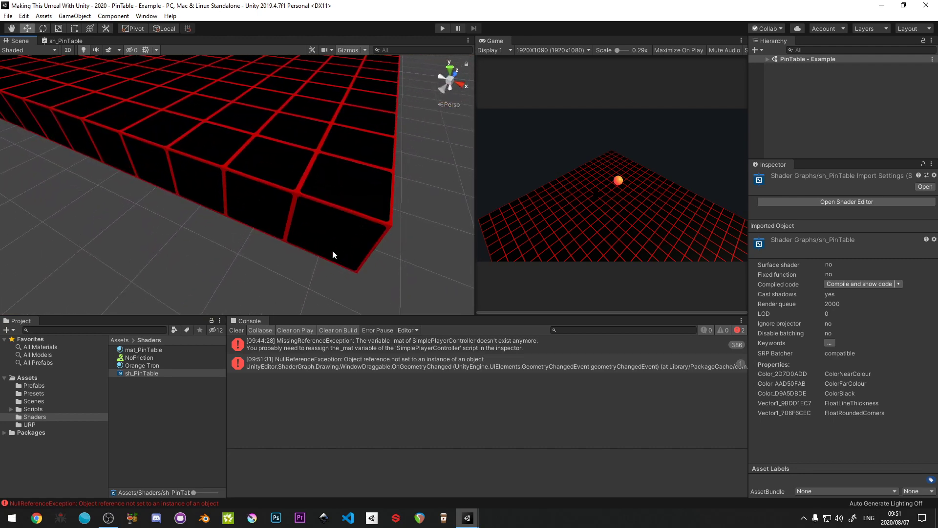
- Clear the console messages and return to the sh_PinTable graph in a maximized window
click(236, 330)
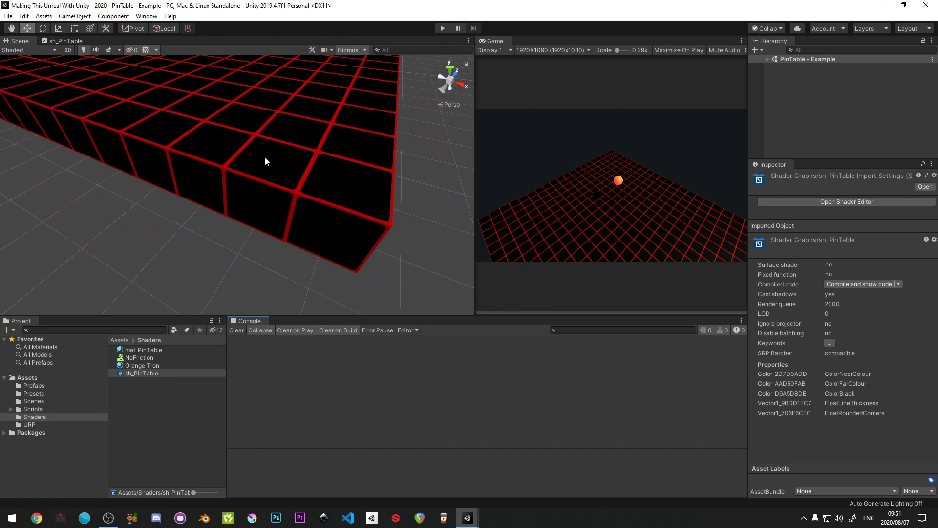
right_drag(265, 161, 299, 175)
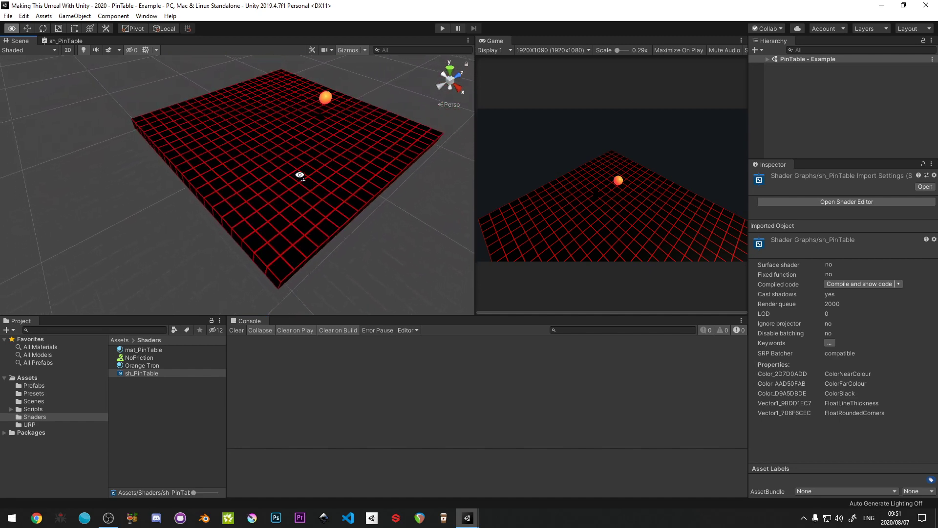
click(47, 42)
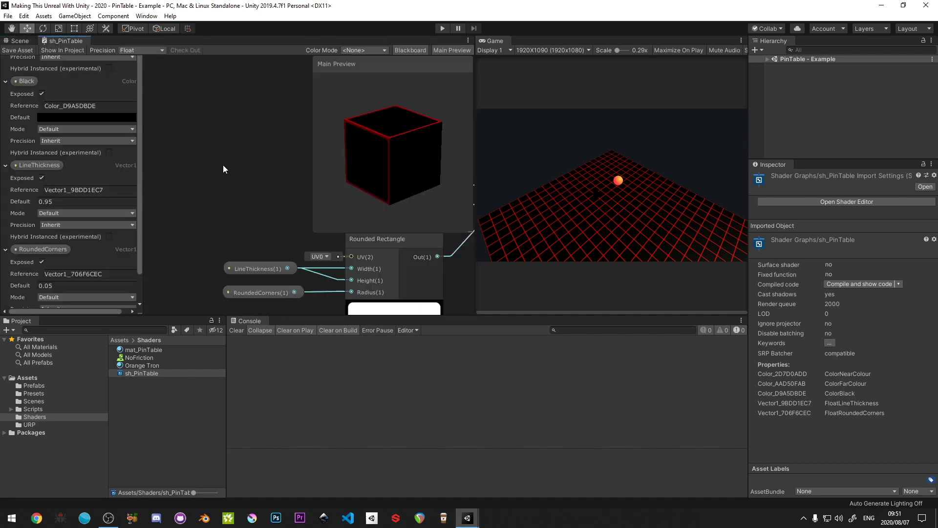
key(shift+space)
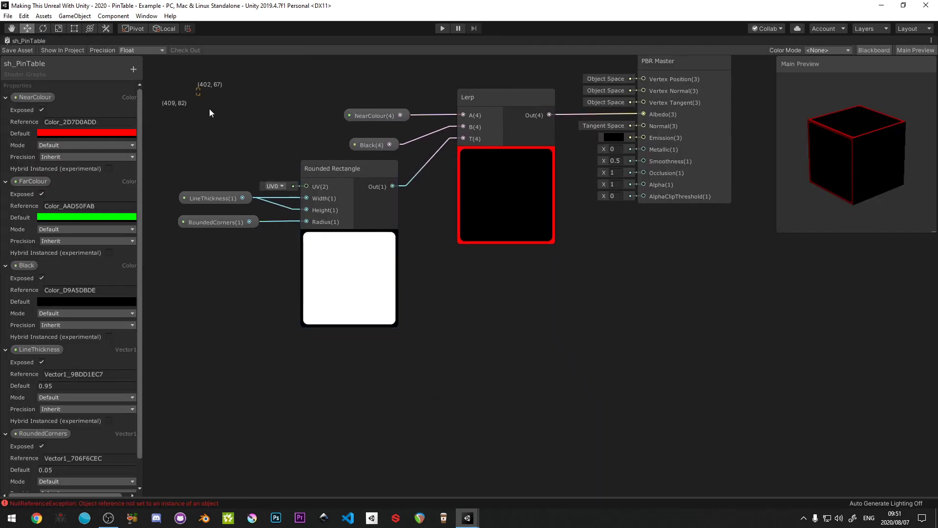
- Move the whole NearColour node network, including its Lerp and Rounded Rectangle, farther away from PBR Master
drag(209, 113, 486, 343)
drag(485, 101, 432, 132)
scroll(430, 147, down, 3)
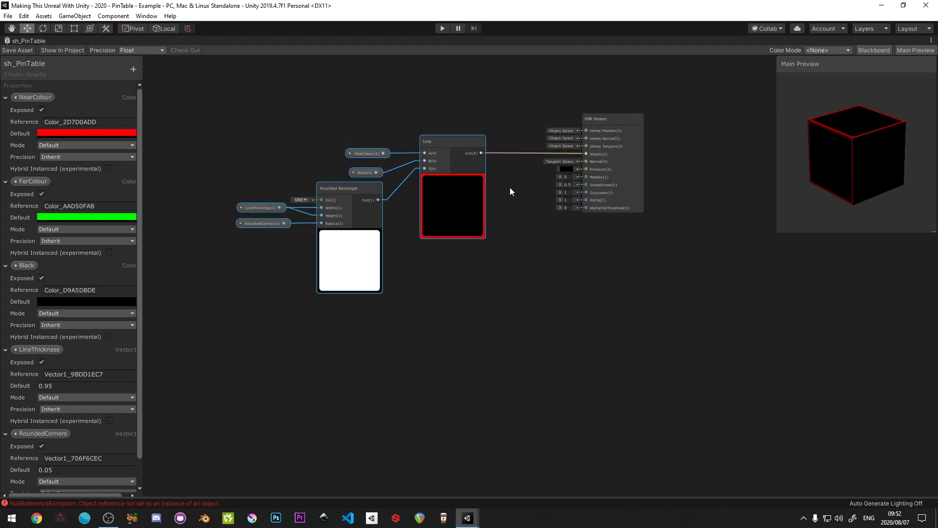
middle_drag(510, 187, 599, 197)
- Duplicate the NearColour, Black, Rounded Rectangle and Lerp network and place the copy below the original
right_click(528, 153)
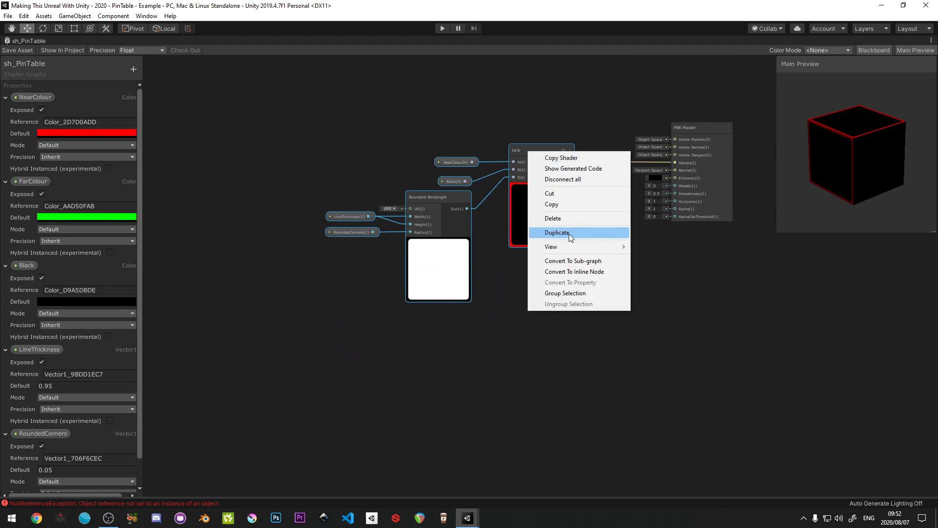
click(490, 169)
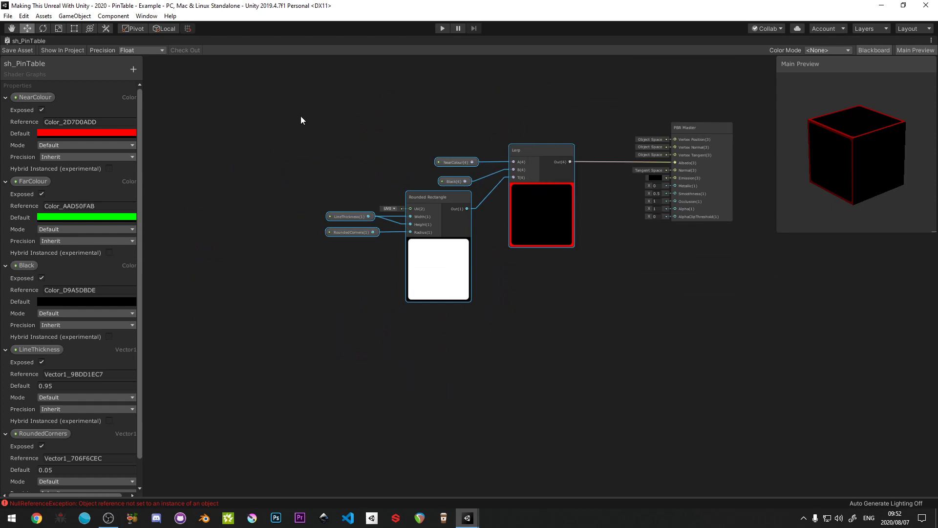
drag(301, 120, 547, 322)
key(ctrl+d)
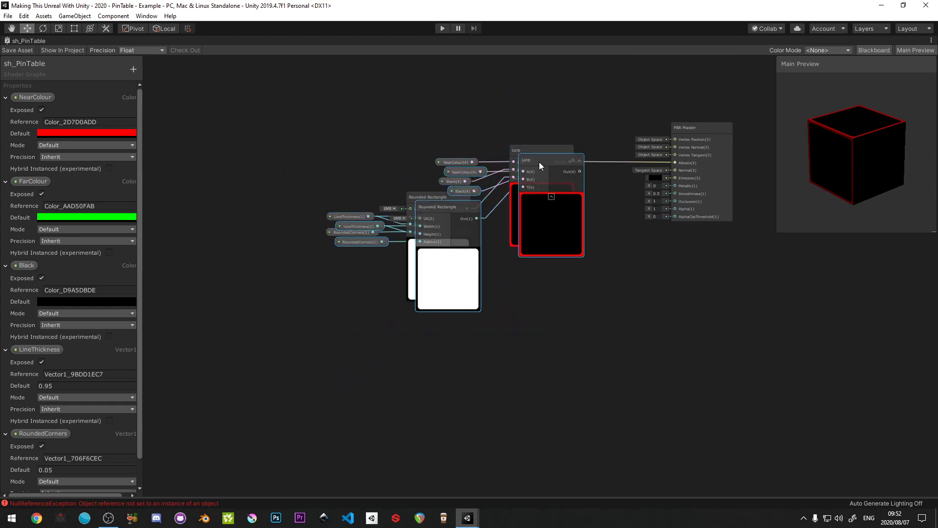
drag(538, 162, 534, 322)
scroll(414, 329, up, 3)
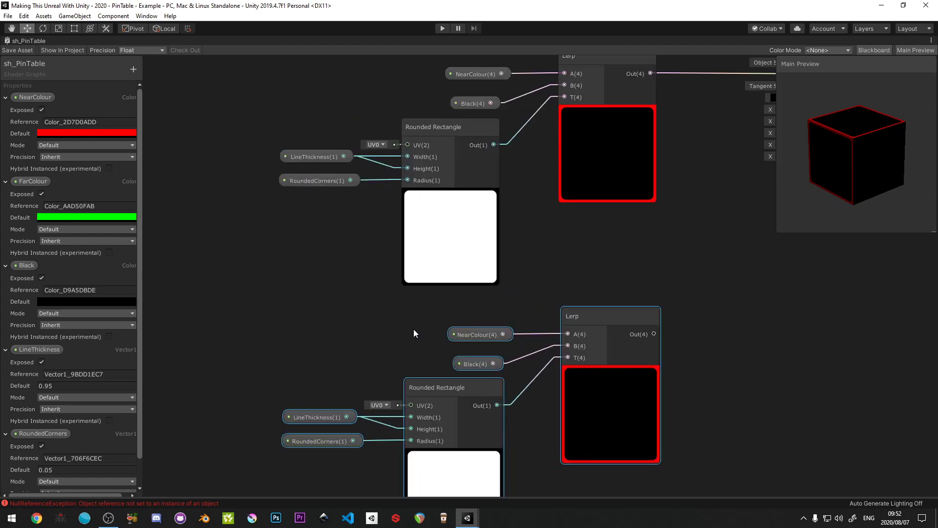
- Replace the NearColour node in the duplicated network with FarColour, connected to the copied Lerp's A input
middle_drag(414, 329, 361, 285)
click(423, 286)
key(Delete)
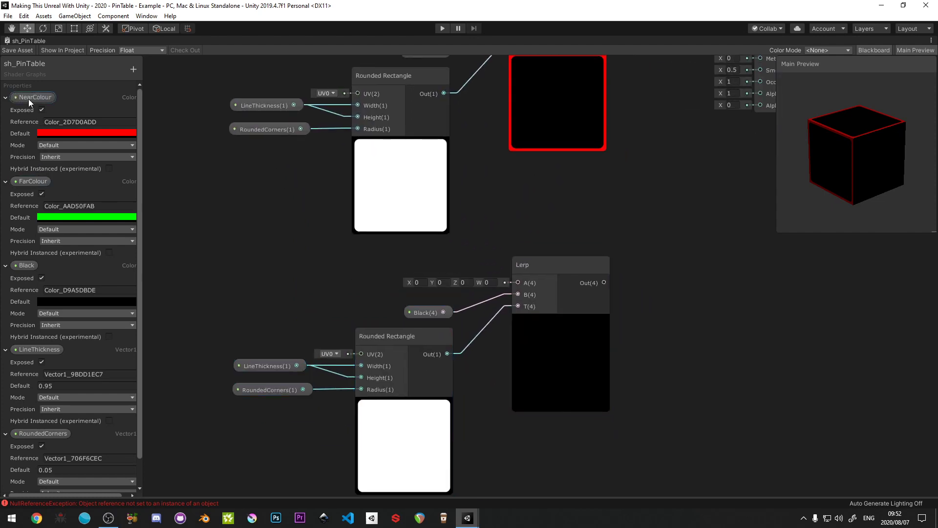
drag(403, 262, 518, 282)
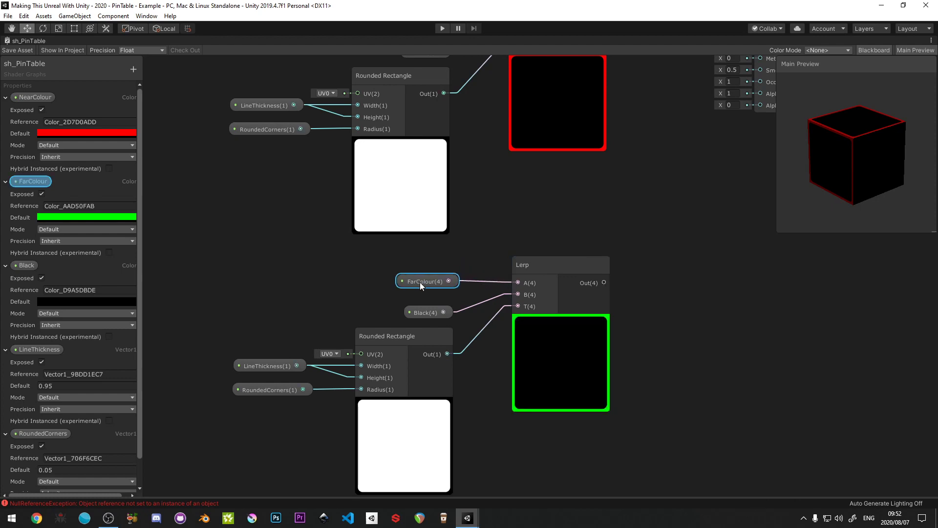
- Group the duplicated nodes under the title Far Colour and move the group lower in the graph
scroll(414, 282, down, 3)
drag(298, 253, 564, 425)
right_click(499, 271)
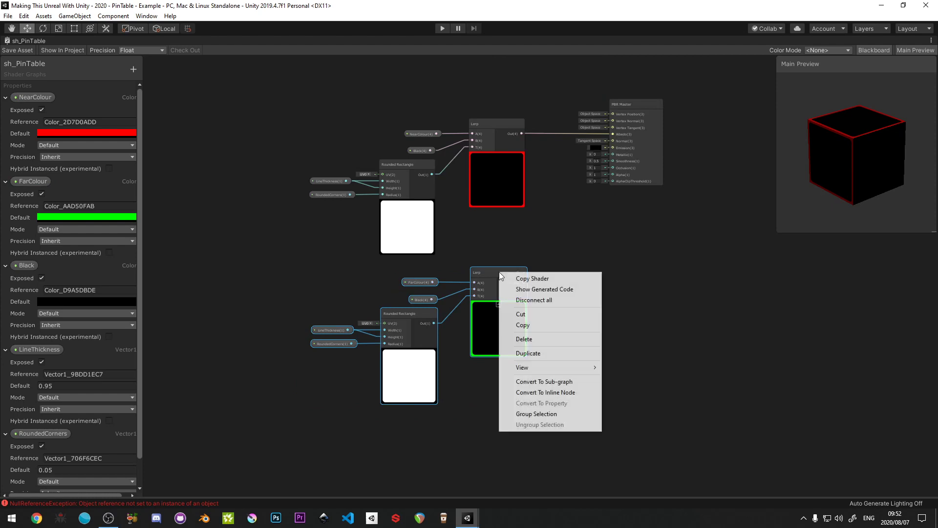
click(541, 413)
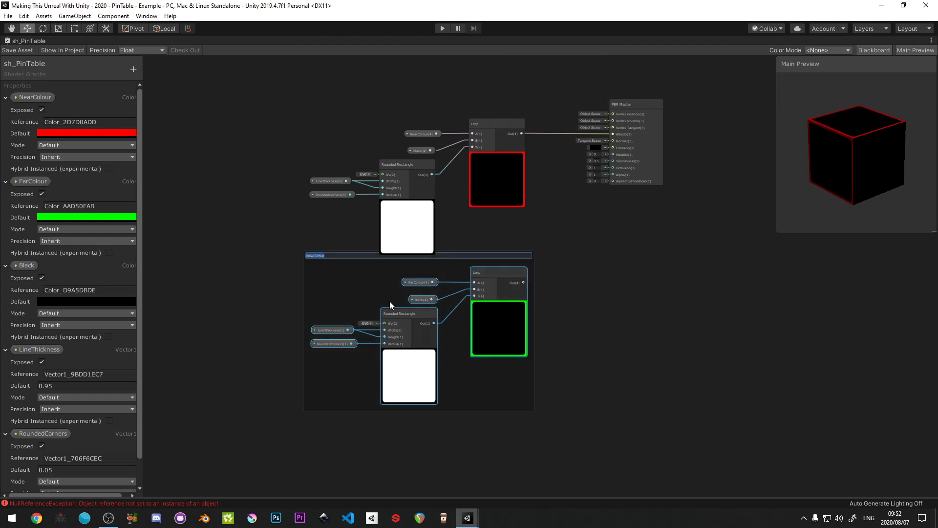
text(Far Colour)
key(Return)
drag(447, 255, 449, 301)
- Group the original nodes under the title Near Colour and stack both groups with more space before PBR Master
drag(290, 104, 541, 282)
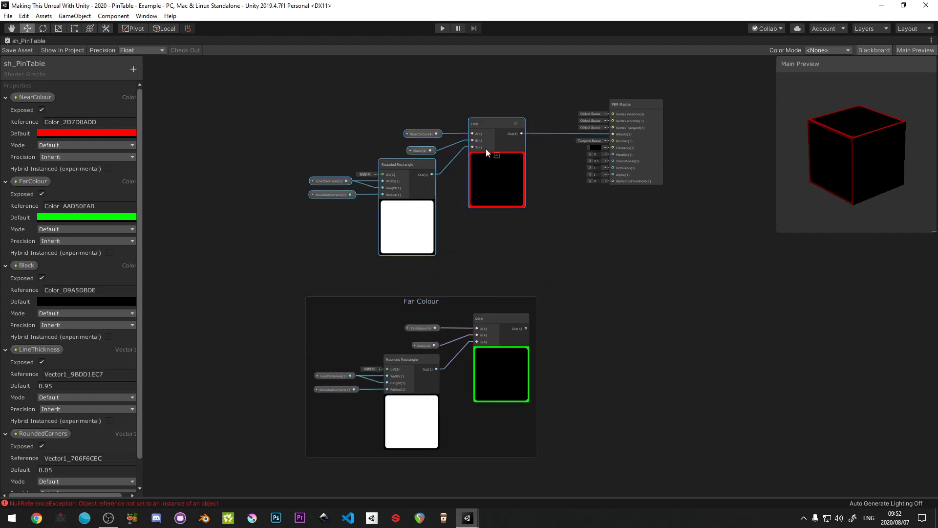
right_click(486, 129)
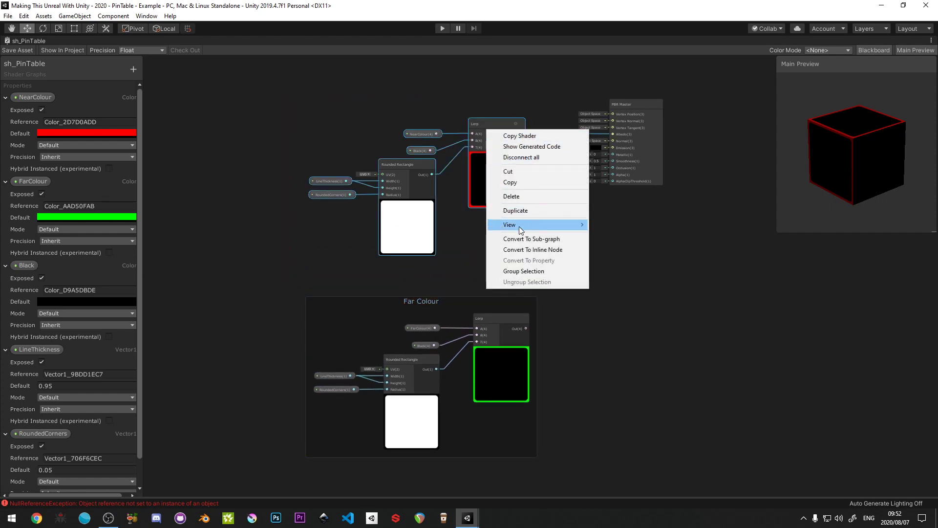
click(520, 271)
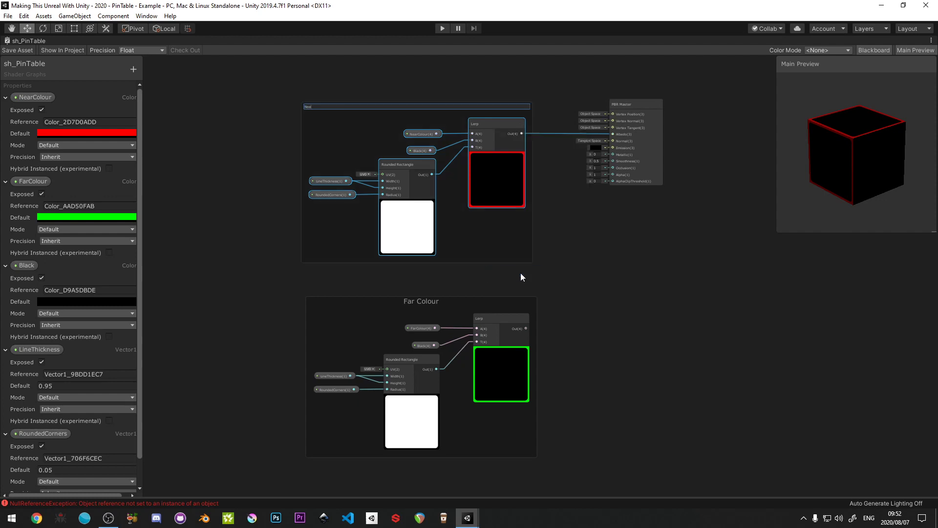
key(Return)
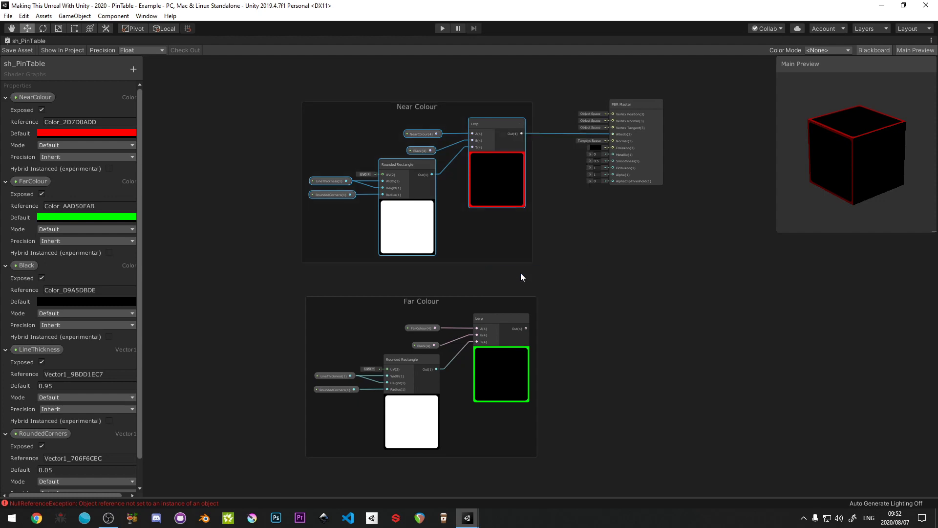
drag(456, 105, 406, 140)
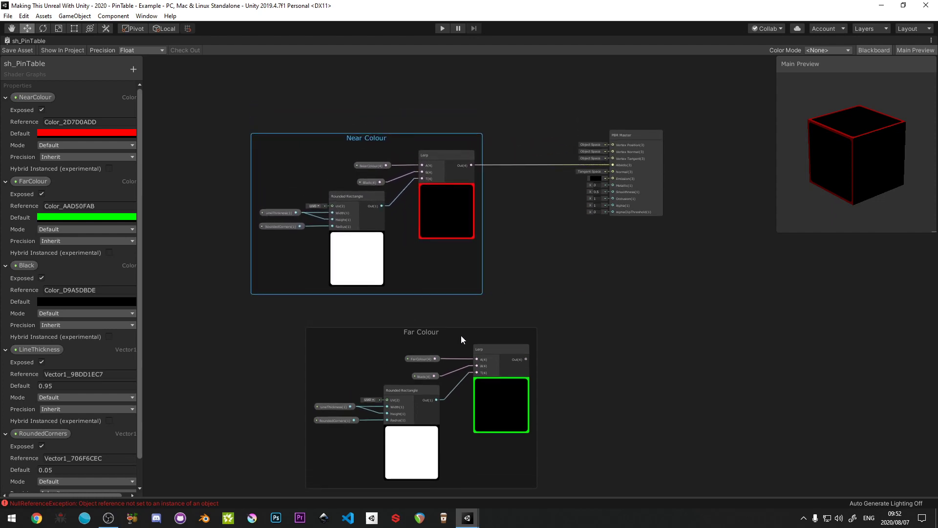
drag(461, 339, 403, 316)
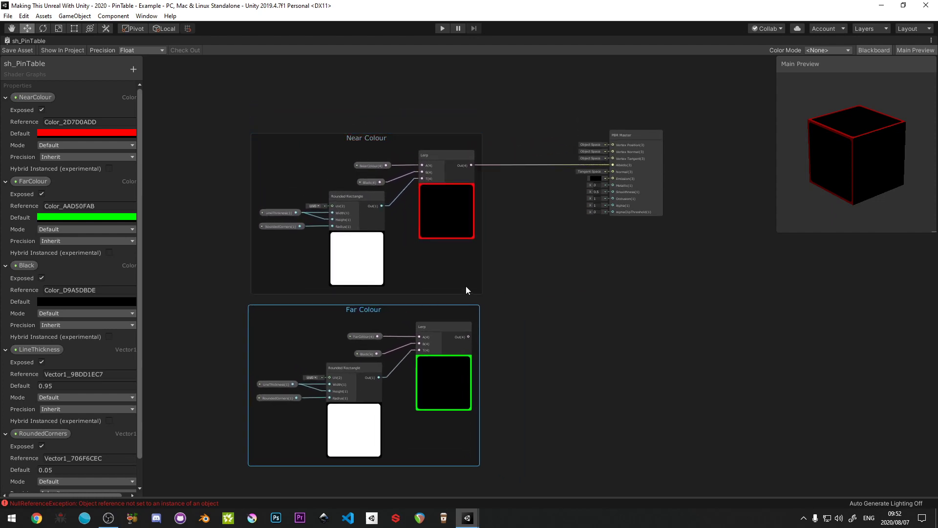
- Add a Lerp node fed by the Near Colour output on A and the Far Colour output on B
scroll(518, 259, up, 3)
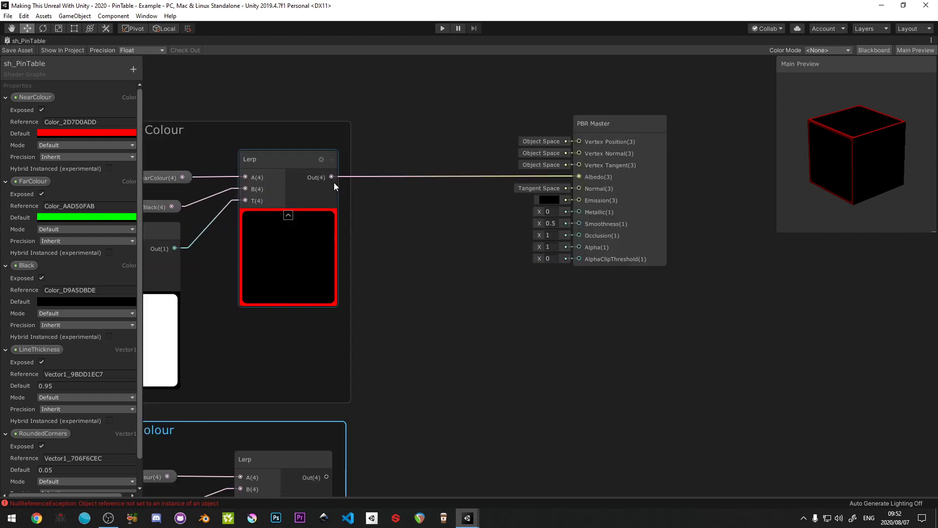
drag(333, 180, 405, 205)
text(lerp)
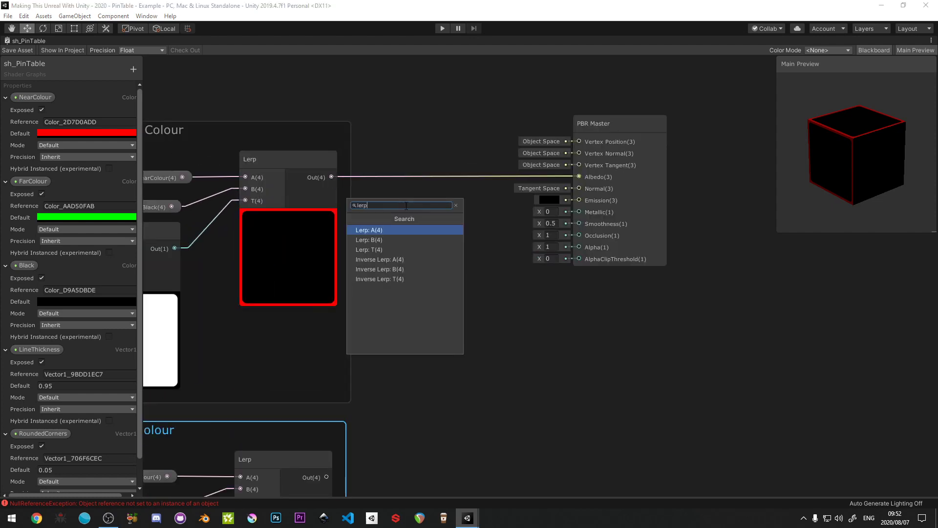
click(390, 229)
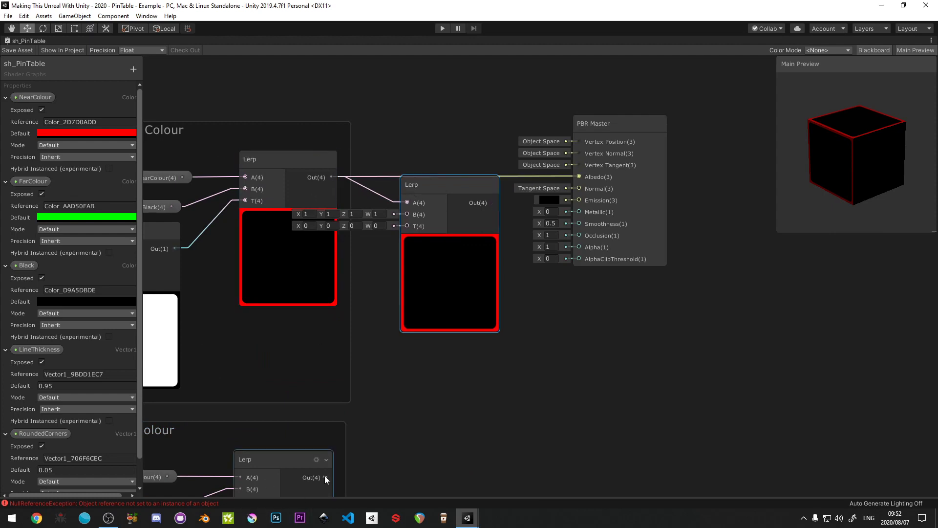
drag(326, 476, 407, 211)
- Connect the new Lerp's output to PBR Master's Albedo and align the node with the Near Colour output
drag(493, 197, 555, 176)
drag(435, 184, 436, 158)
scroll(434, 256, down, 6)
middle_drag(383, 296, 479, 236)
scroll(478, 236, up, 2)
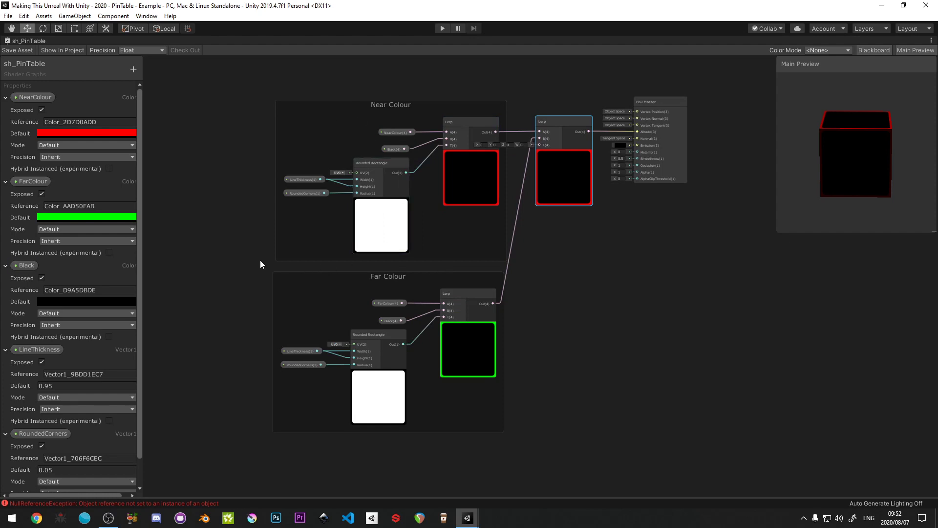
drag(246, 72, 596, 453)
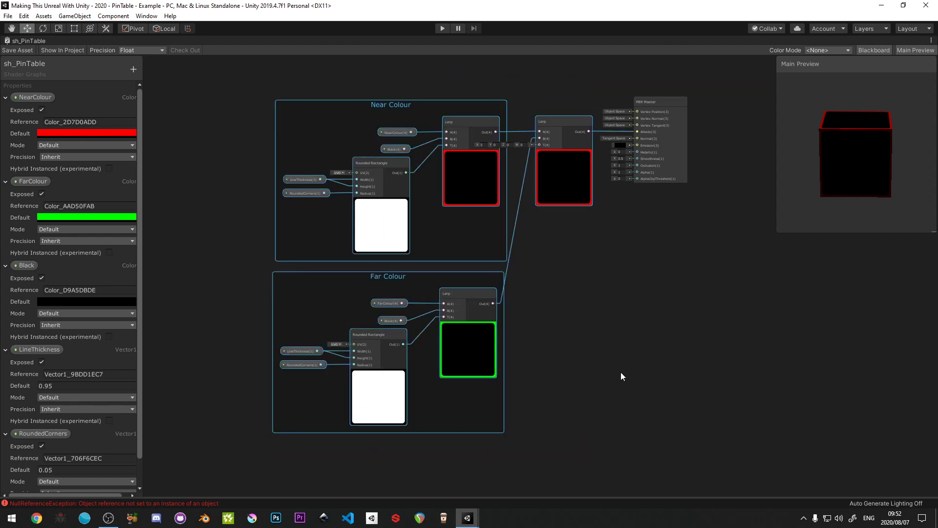
click(620, 371)
middle_drag(544, 339, 456, 344)
middle_drag(408, 310, 471, 331)
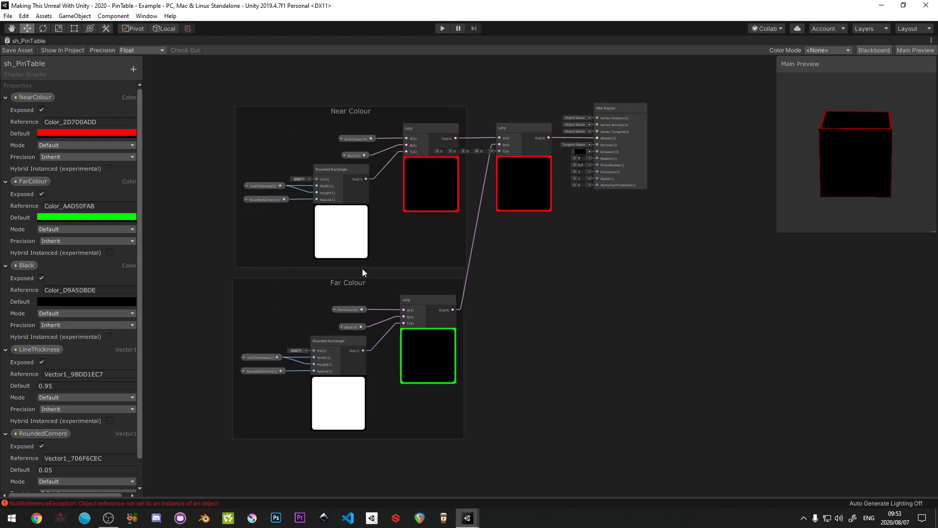
- Return from the maximised shader graph to the Scene view and clear the console
key(shift+space)
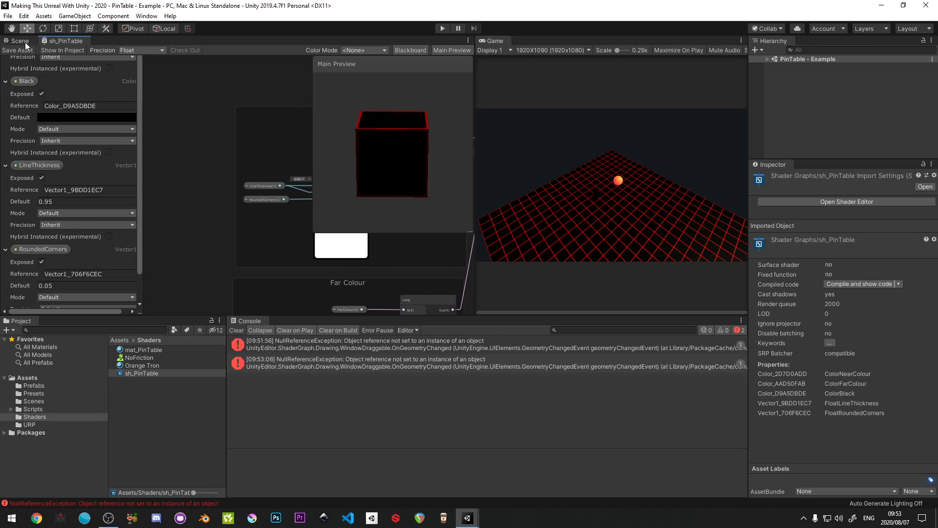
click(26, 43)
alt+drag(339, 190, 360, 219)
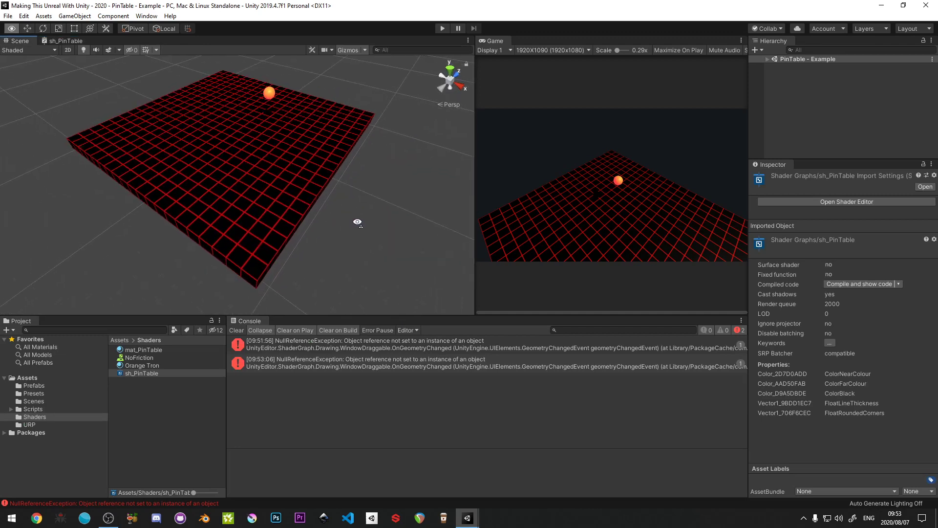
click(241, 330)
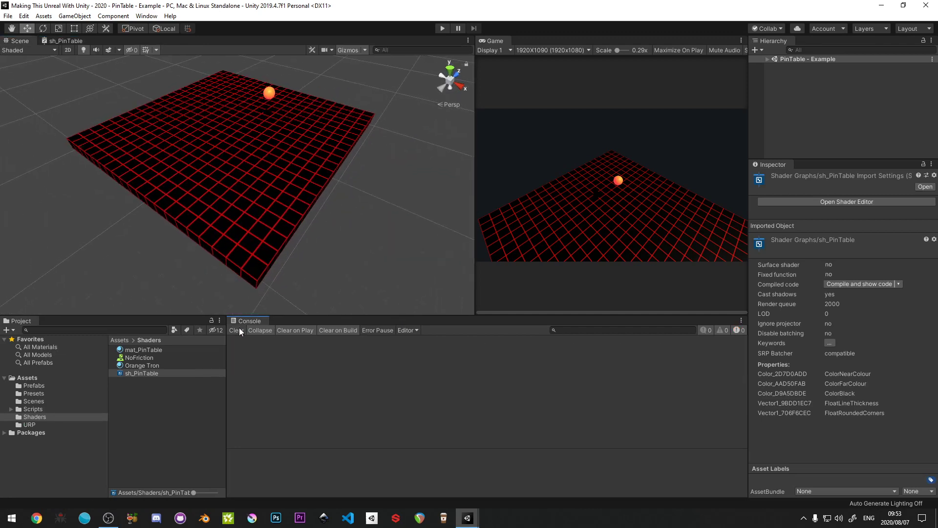
- Add a Global Volume to the PinTable - Example scene and reset its transform
click(766, 59)
right_click(790, 122)
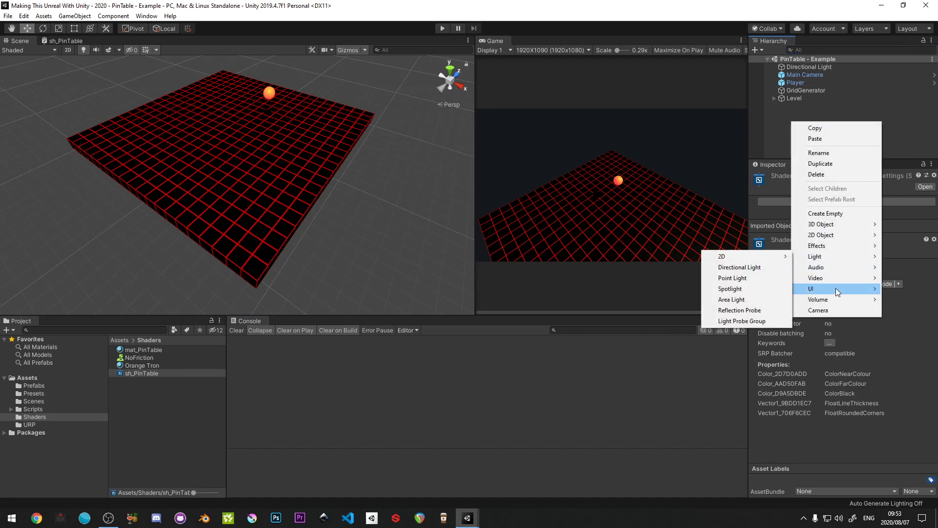
mouse_move(837, 300)
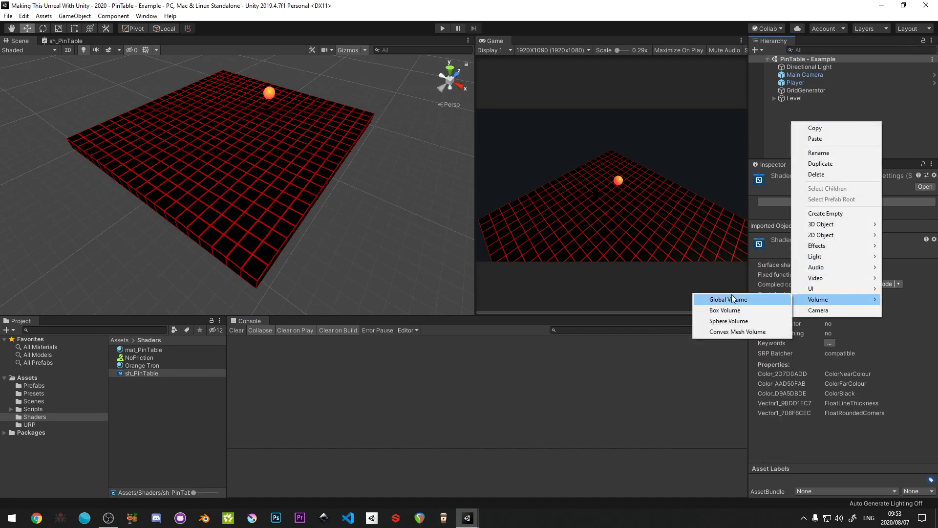
click(703, 300)
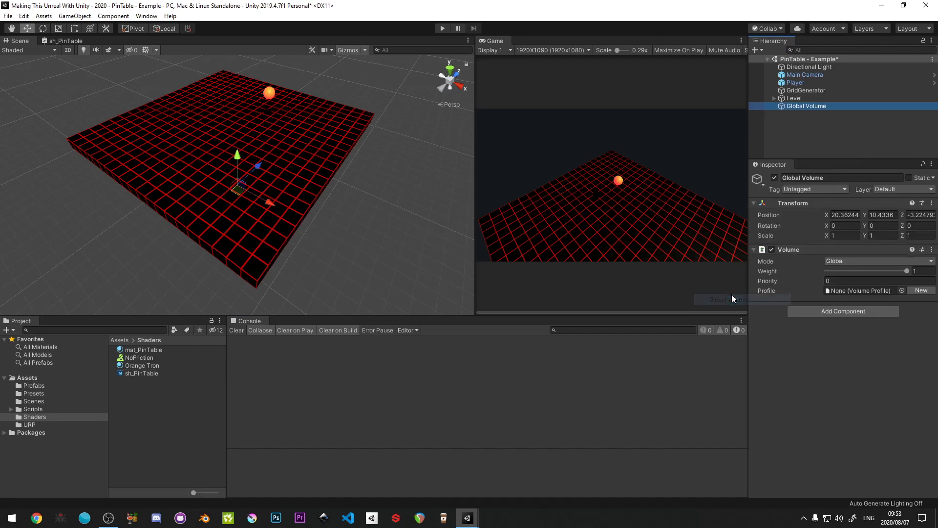
right_click(808, 202)
click(836, 207)
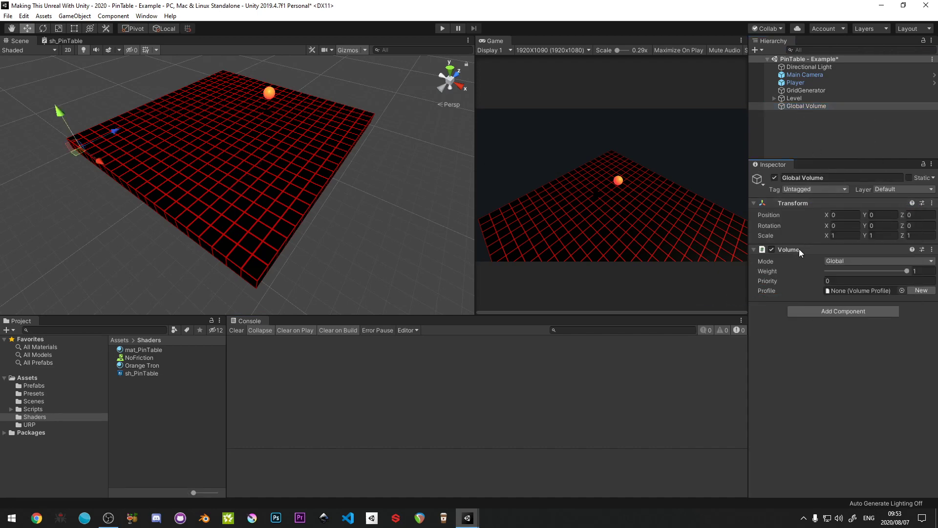
- Create a new profile for the Global Volume and add a Bloom override to it
click(921, 290)
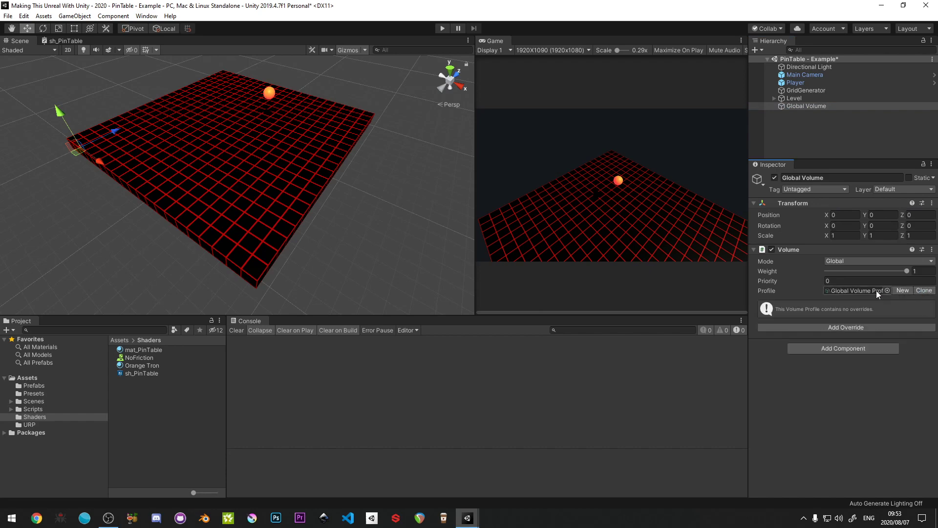
click(835, 327)
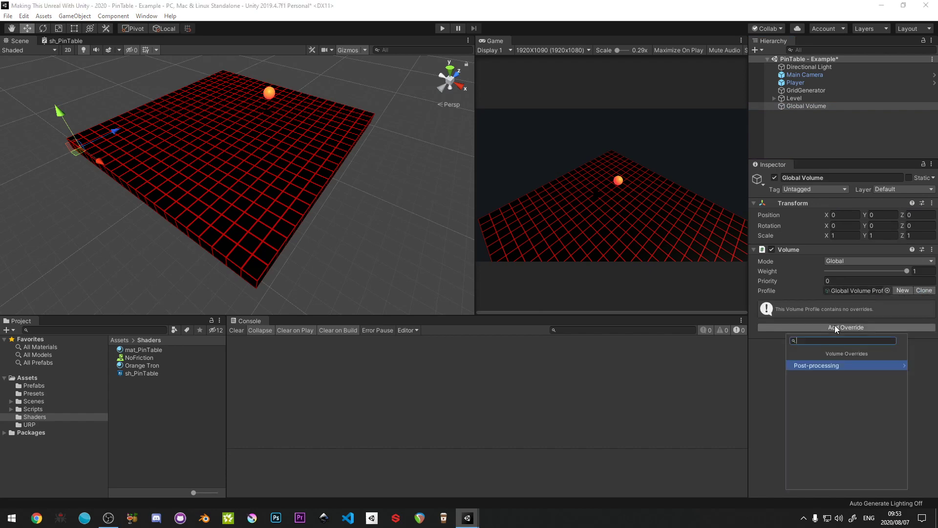
text(bloo)
click(819, 364)
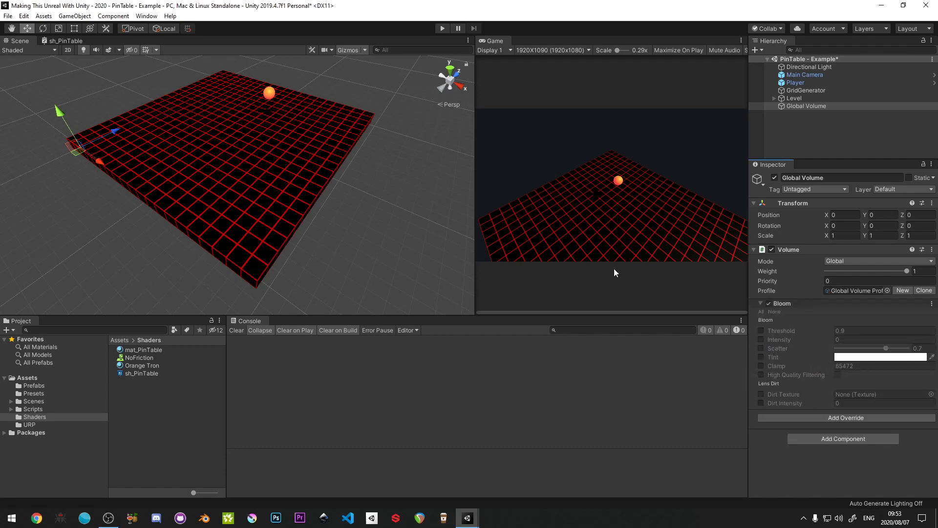
- Connect the final Lerp's output to PBR Master's Emission in sh_PinTable and return to the Scene view
click(69, 45)
key(shift+space)
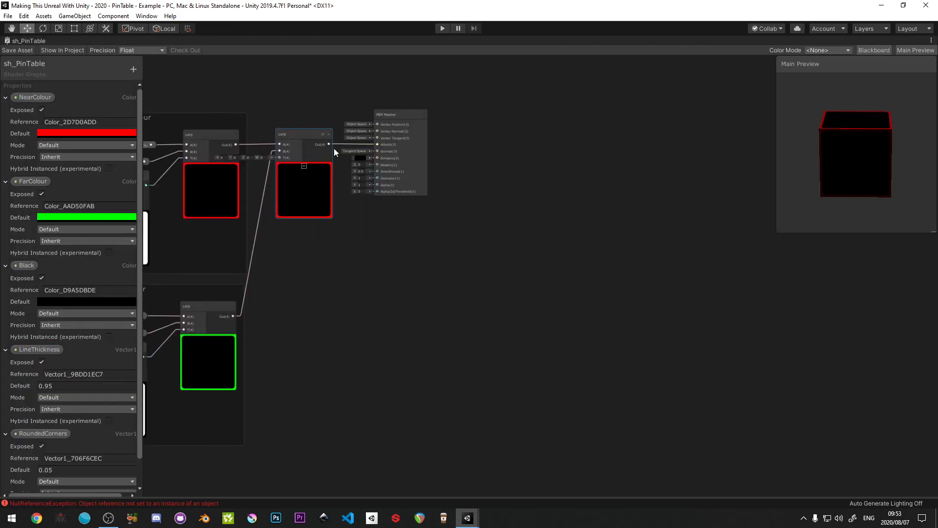
scroll(334, 152, up, 3)
drag(322, 149, 406, 174)
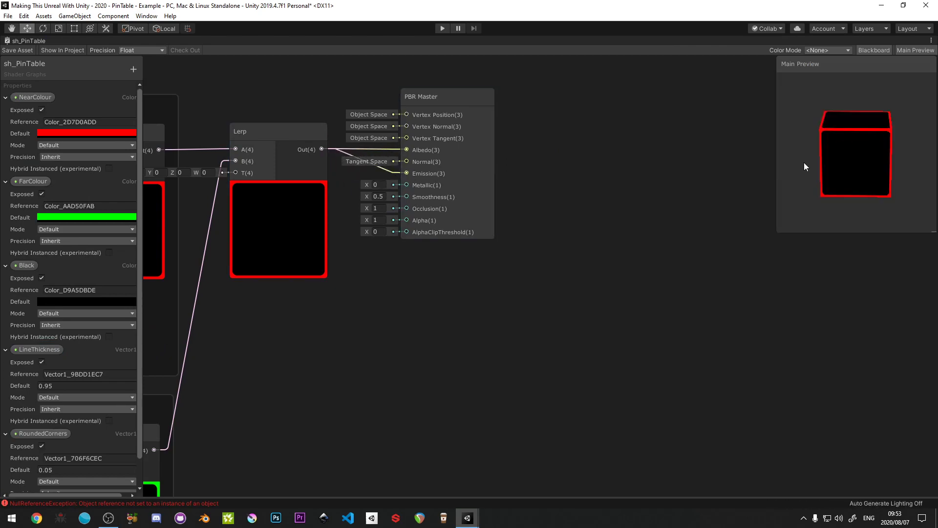
double_click(54, 43)
click(25, 42)
key(w)
mouse_move(354, 178)
right_down()
mouse_move(333, 191)
mouse_move(338, 181)
right_up()
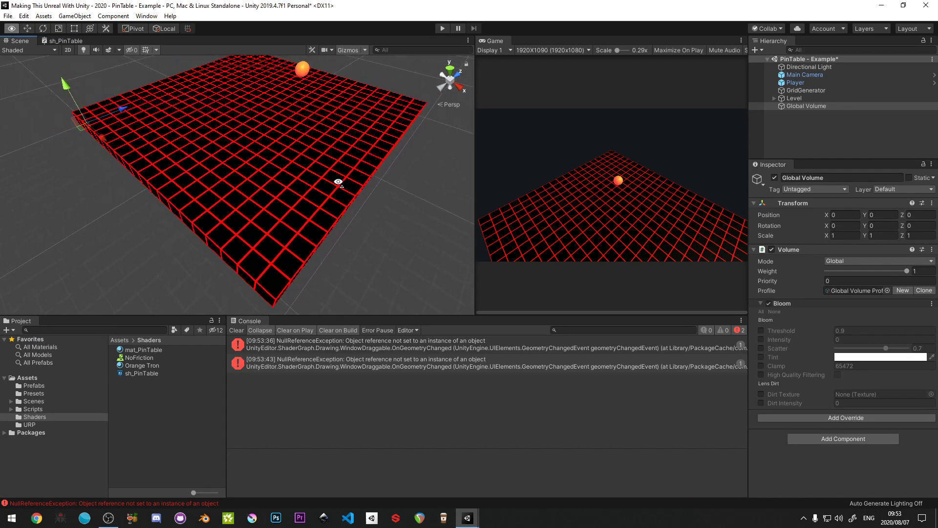
- Enable the Bloom override's Intensity, set it to 1, and collapse the Bloom settings
click(760, 339)
mouse_move(825, 344)
mouse_down()
mouse_move(837, 345)
mouse_move(829, 338)
mouse_up()
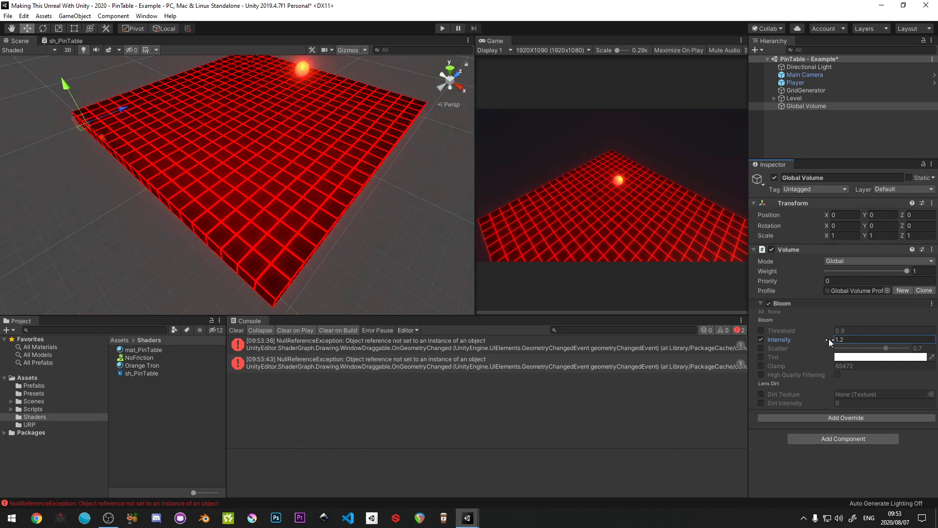
click(861, 335)
text(0.75)
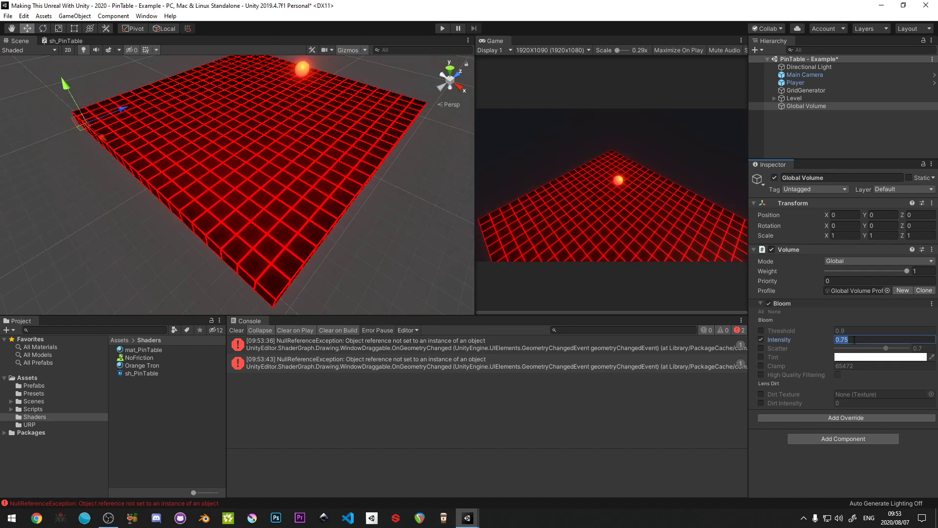
text(1)
key(Return)
click(763, 304)
- Add a Vignette override to the Global Volume and enable its Intensity
click(812, 315)
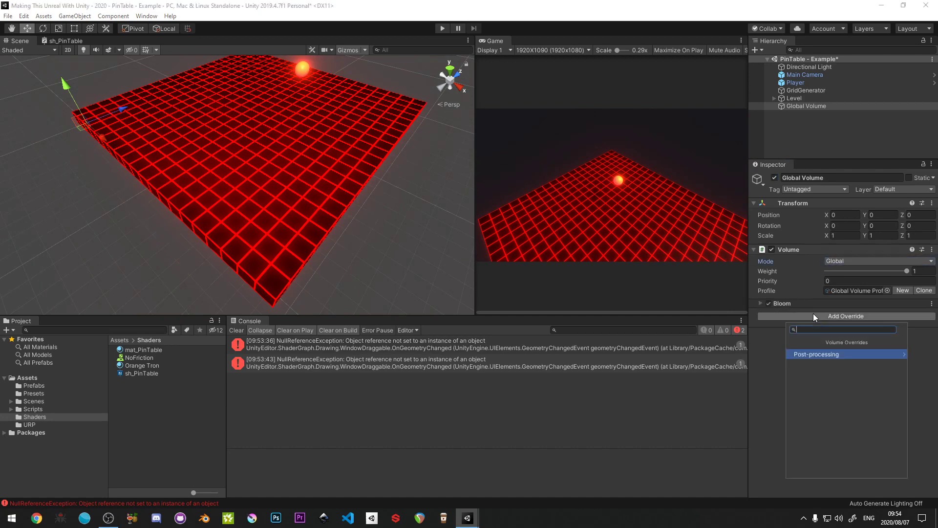
text(vig)
click(796, 354)
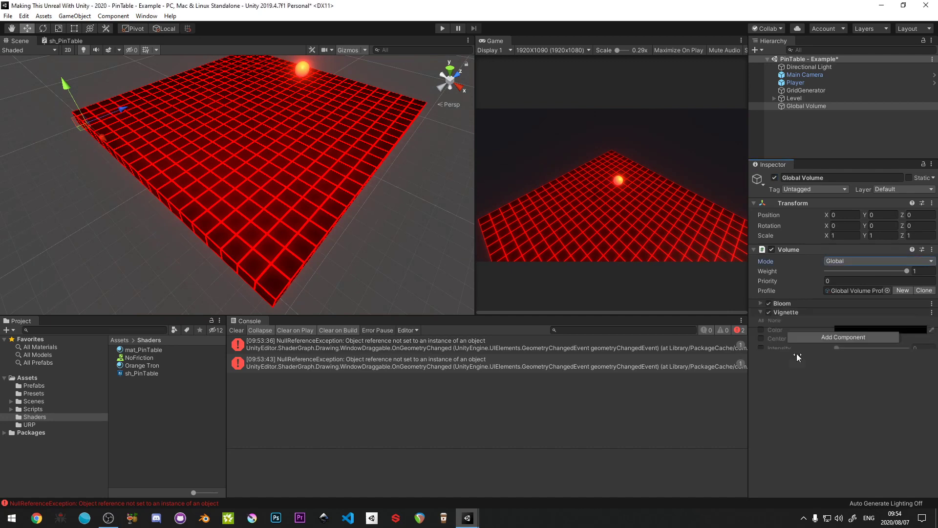
click(761, 348)
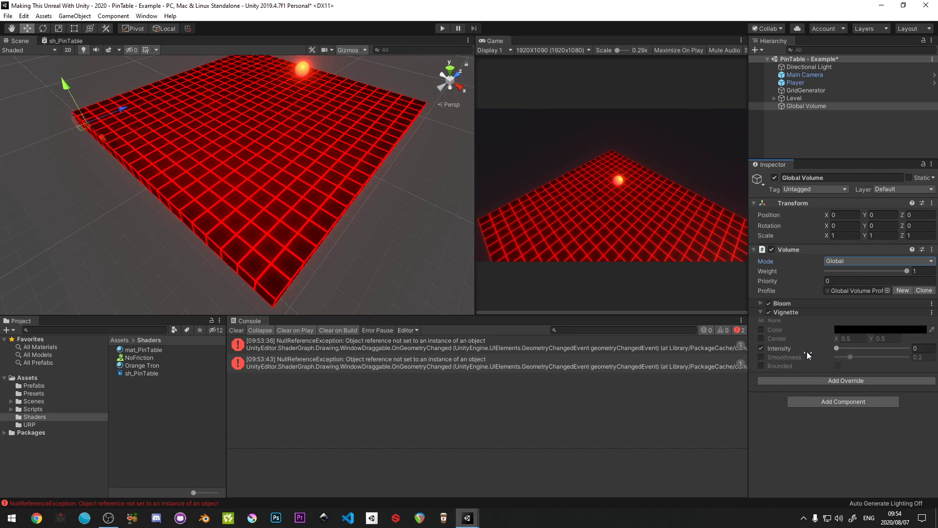
- Try Vignette intensities of about 0.46, 1 and 0.5
drag(836, 350, 869, 354)
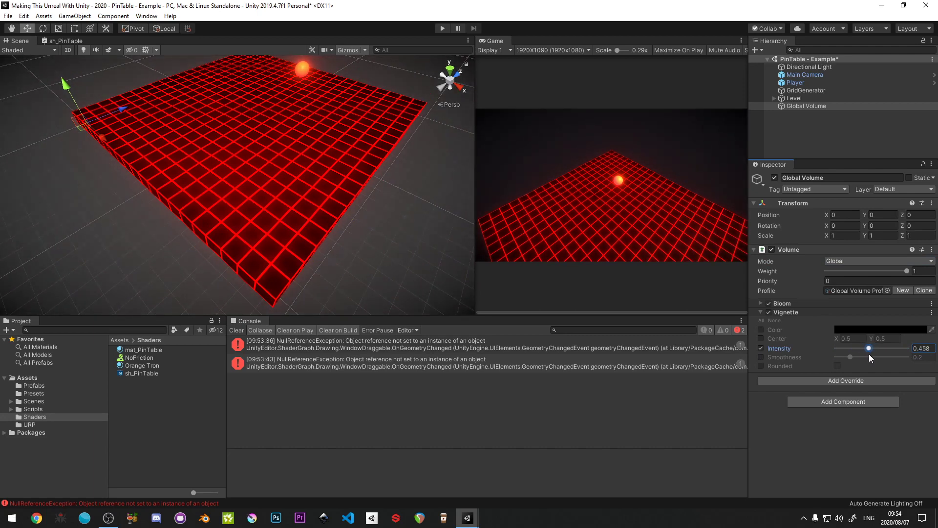
click(927, 350)
text(1)
key(Return)
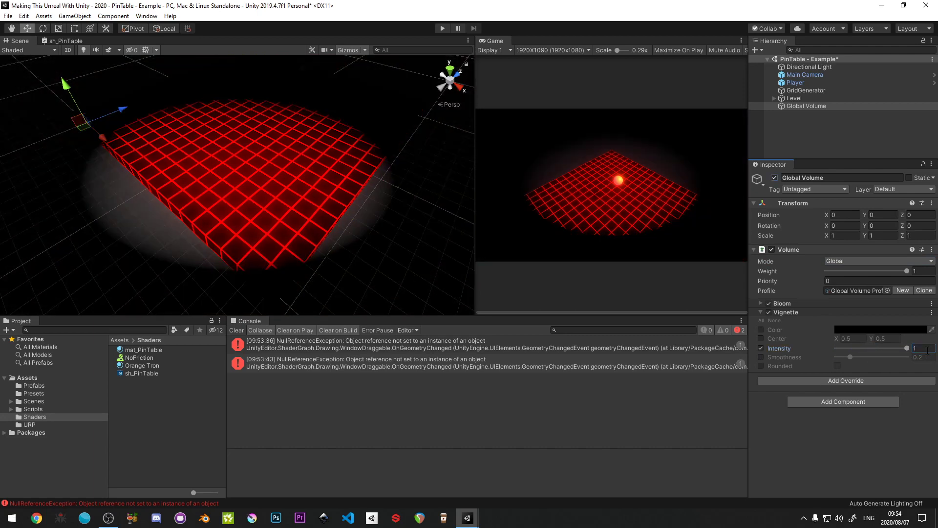
click(927, 349)
text(0.5)
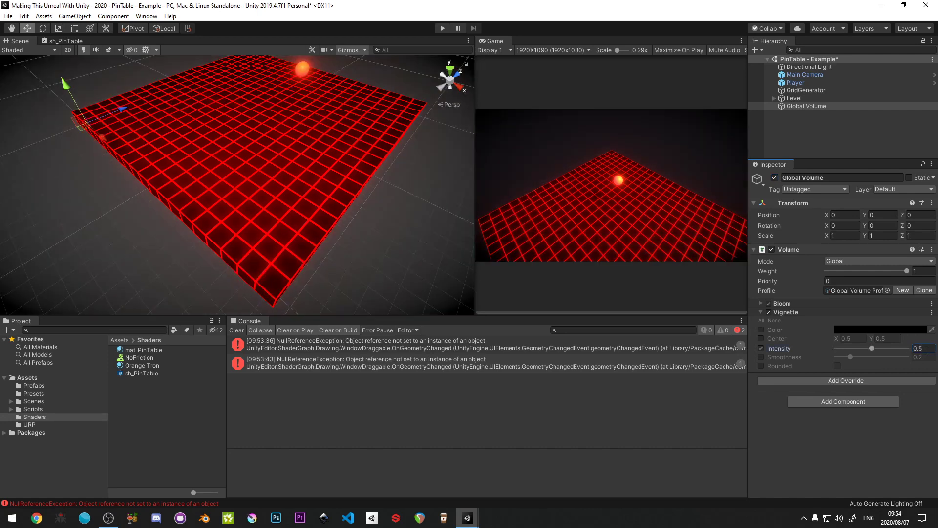
key(Return)
- Compare the scene with the Vignette off and on, and set its Intensity to 0.4
click(768, 312)
click(768, 312)
click(768, 312)
click(768, 312)
click(768, 312)
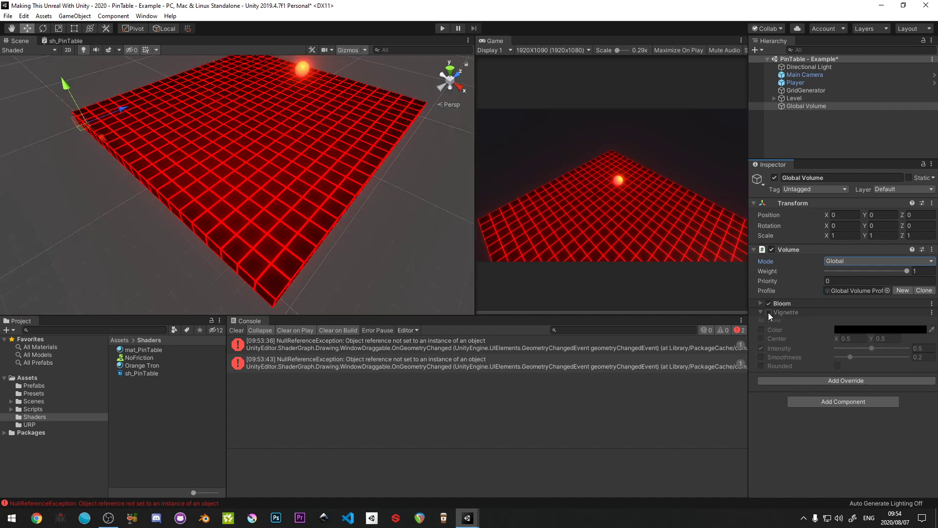
click(768, 313)
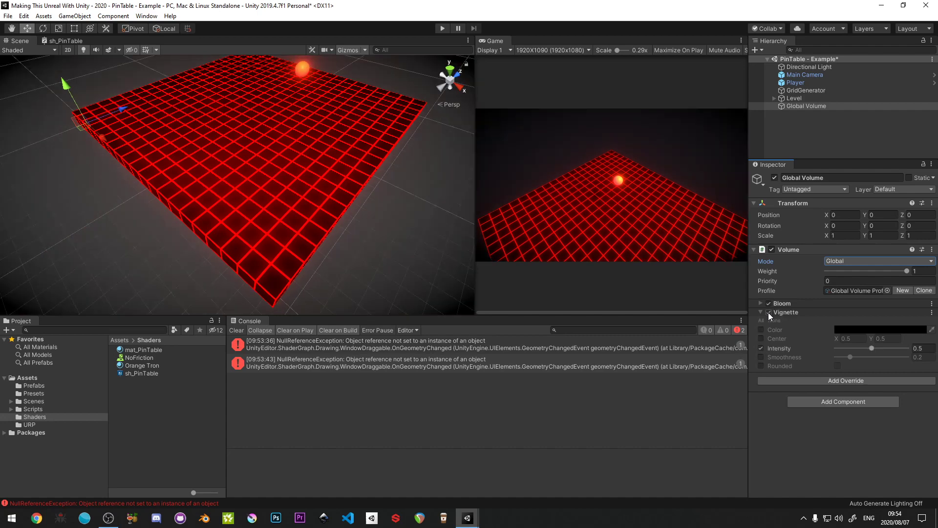
click(918, 348)
text(0.4)
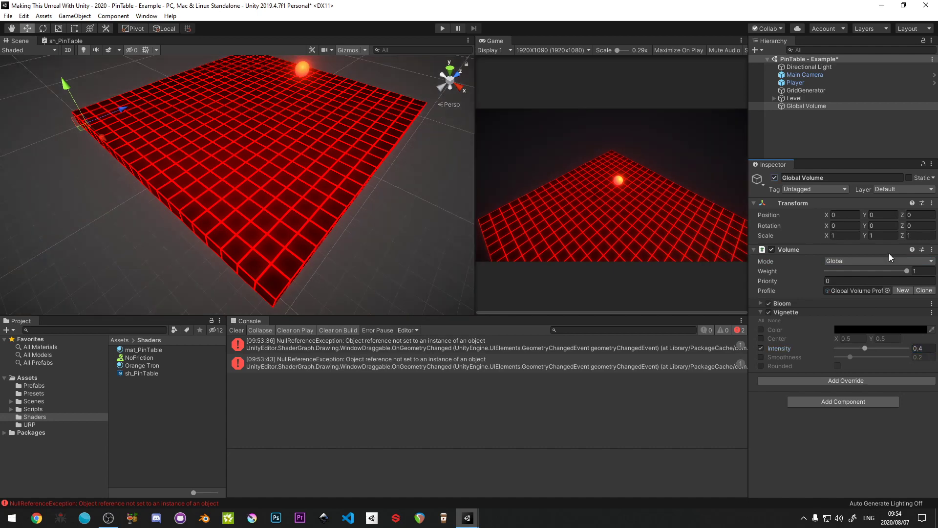
- Save the scene and clear the console errors
click(830, 136)
key(ctrl+s)
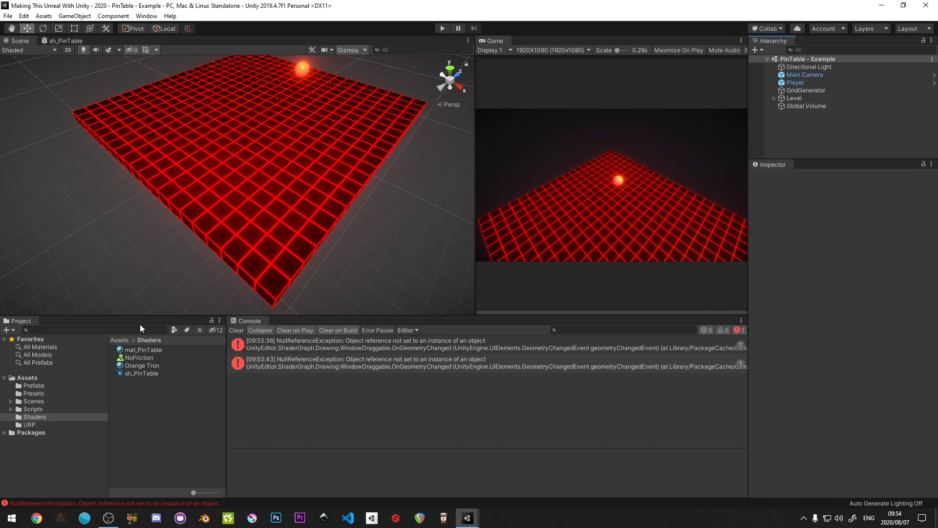
click(236, 330)
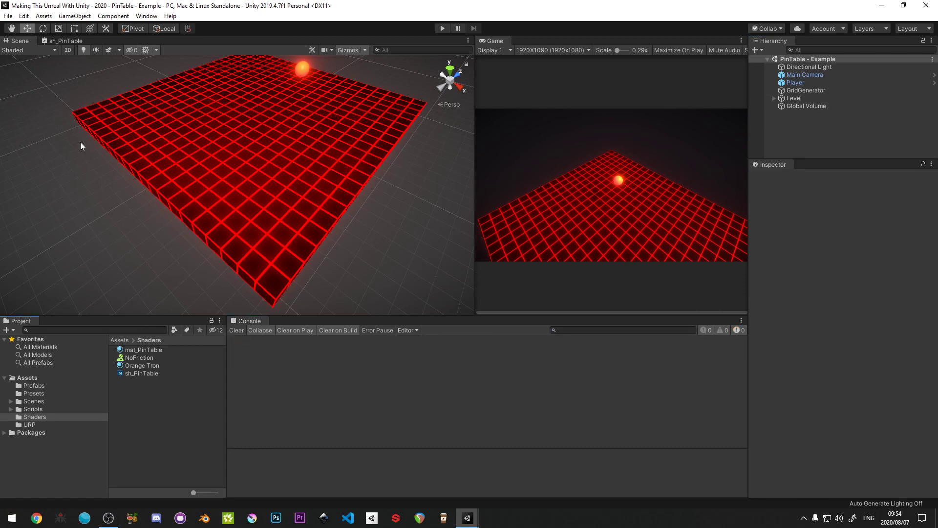
- Show the sh_PinTable graph maximised and widen its Blackboard
click(63, 40)
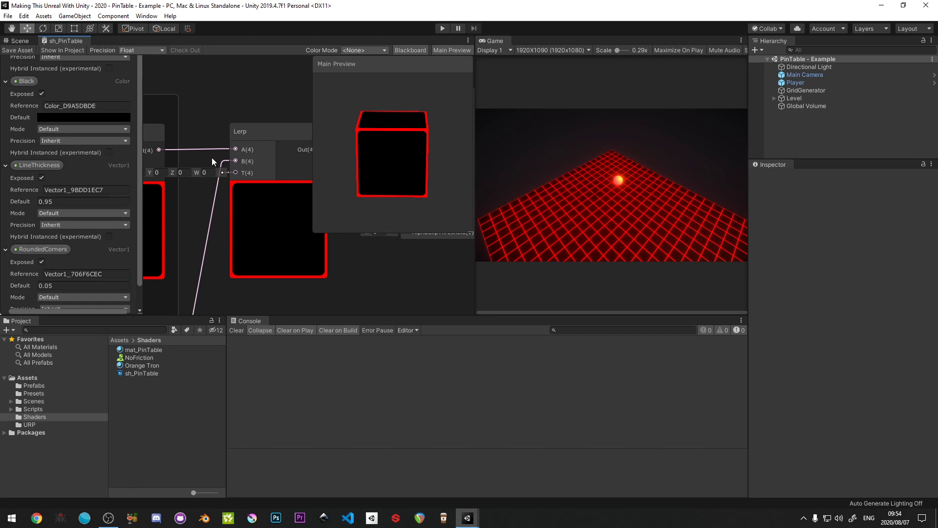
key(shift+space)
middle_drag(397, 246, 434, 203)
scroll(435, 203, down, 1)
scroll(435, 202, up, 2)
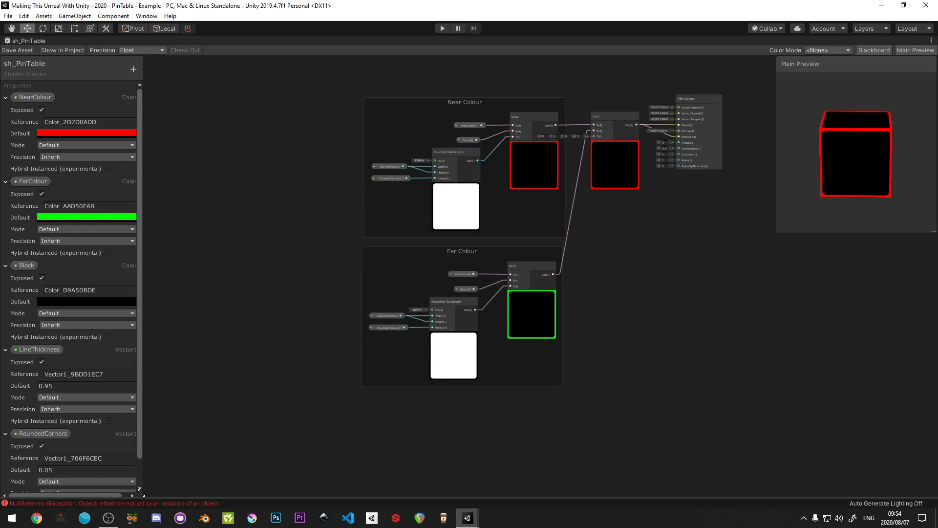
drag(141, 492, 221, 490)
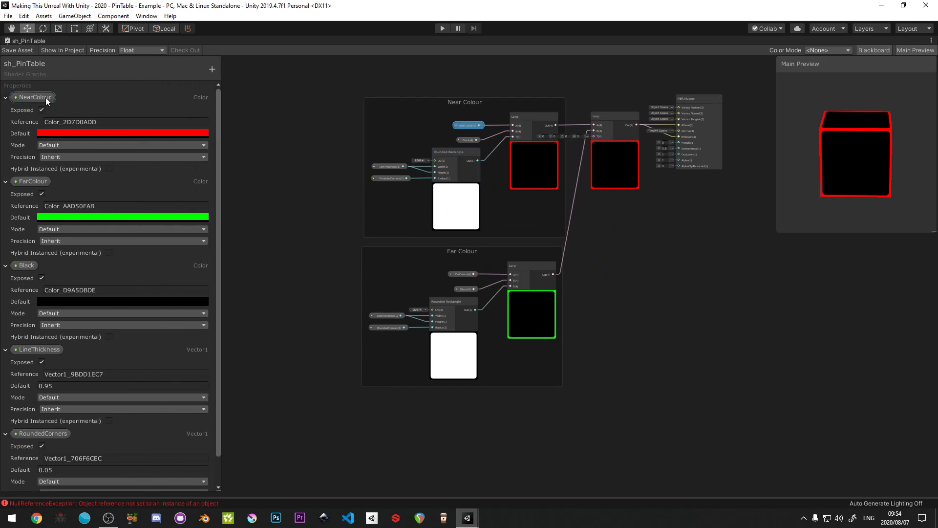
- Collapse the NearColour, FarColour, Black, LineThickness and RoundedCorners properties in the Blackboard
click(5, 97)
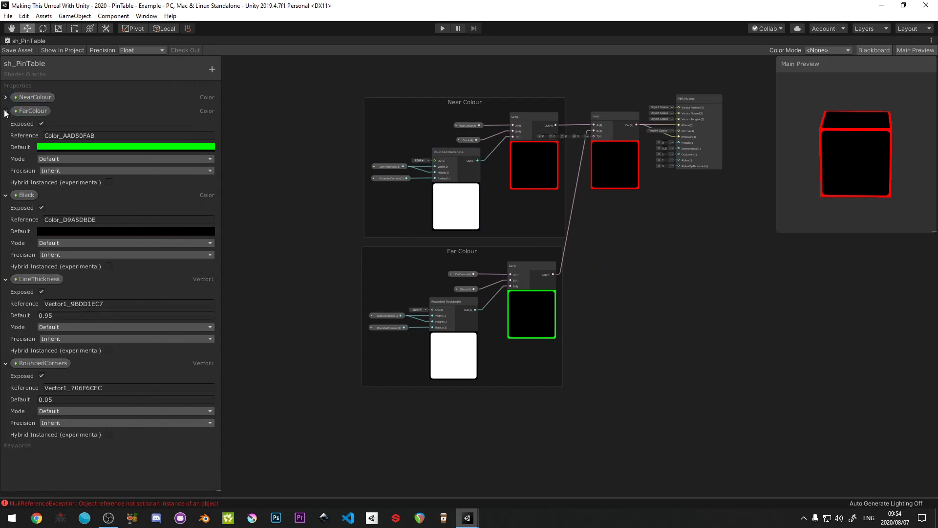
click(6, 112)
click(5, 125)
click(6, 138)
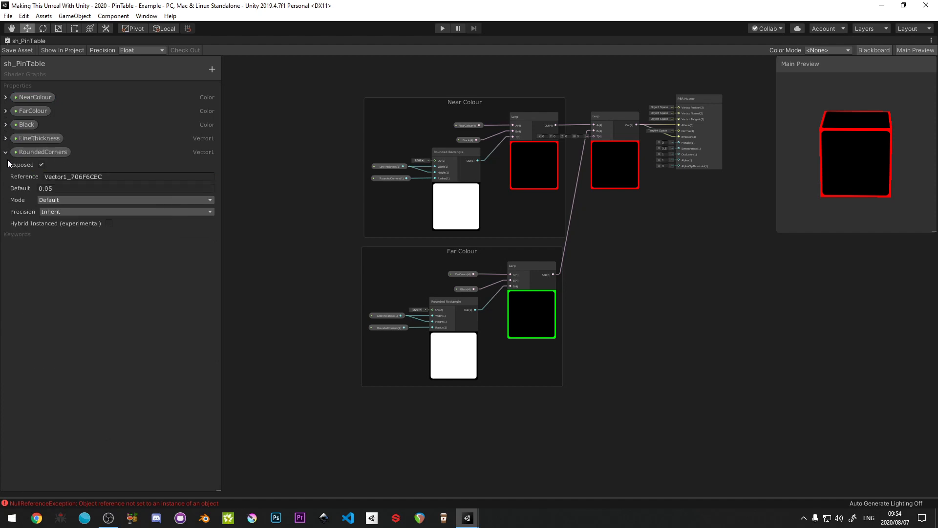
click(5, 152)
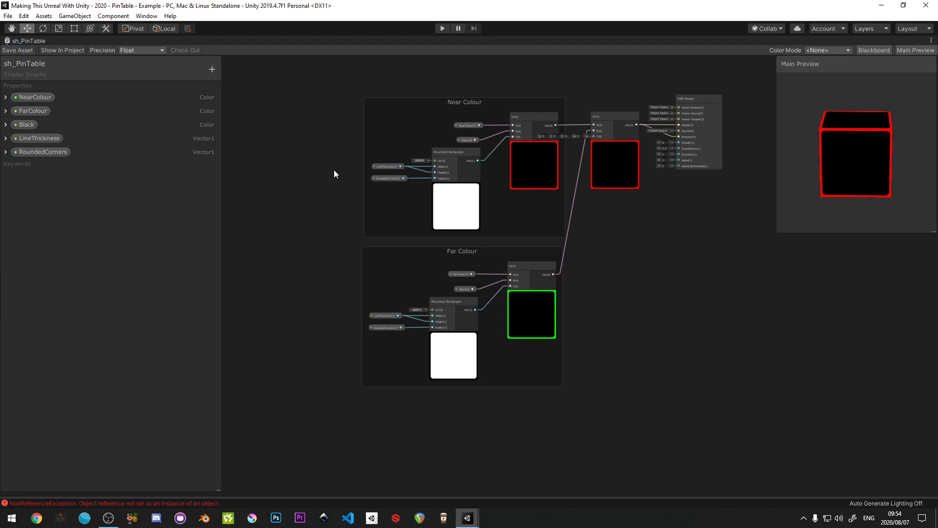
- Restore the editor layout and set LineThickness to 0.73 on the mat_PinTable material
key(shift+space)
click(151, 351)
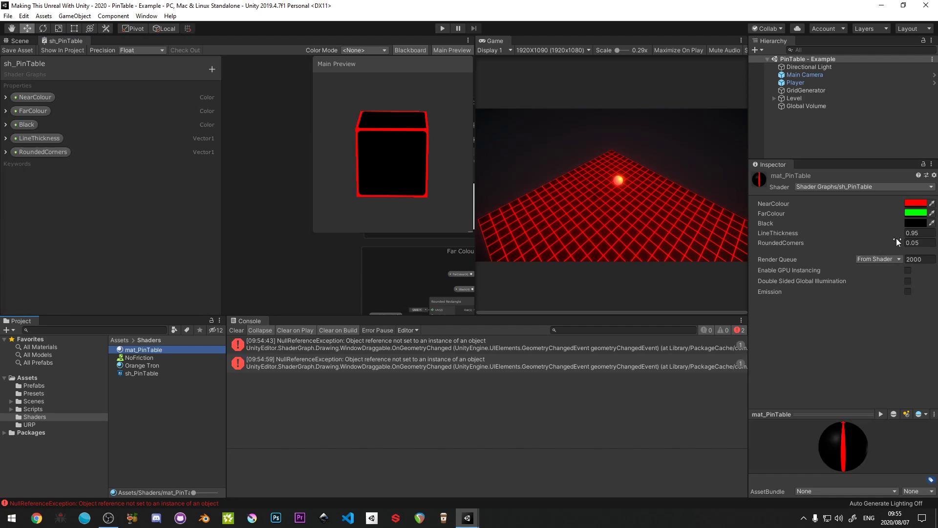
drag(901, 235, 899, 233)
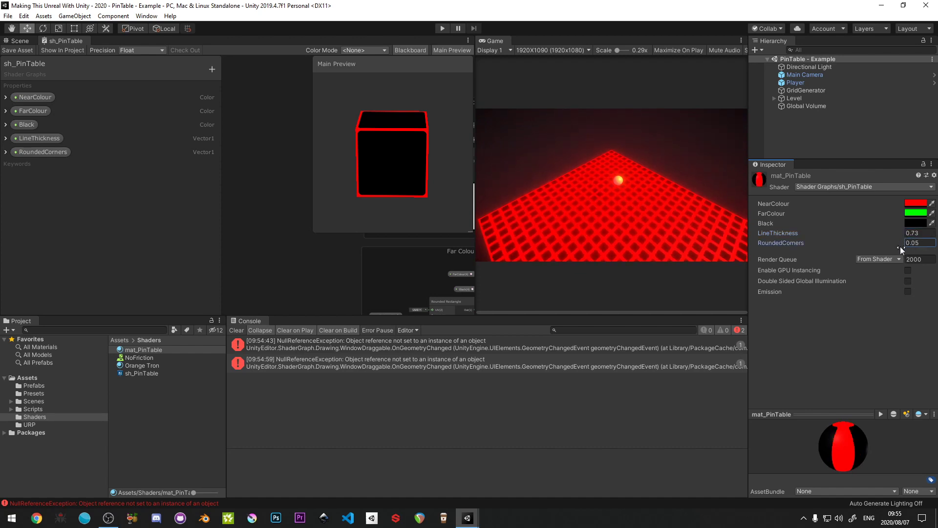
- Undo the last LineThickness change and set NearColour to 00A0FF on the mat_PinTable material
key(ctrl+z)
click(917, 203)
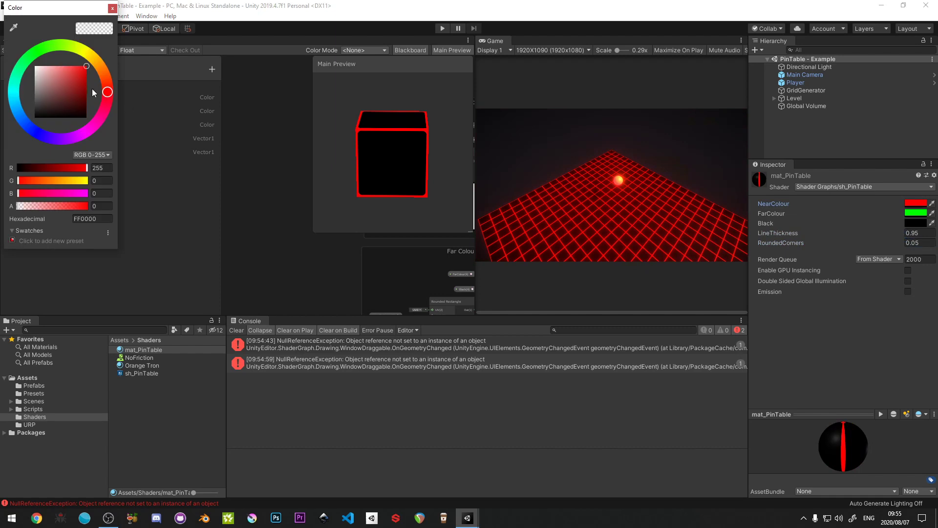
drag(23, 69, 19, 110)
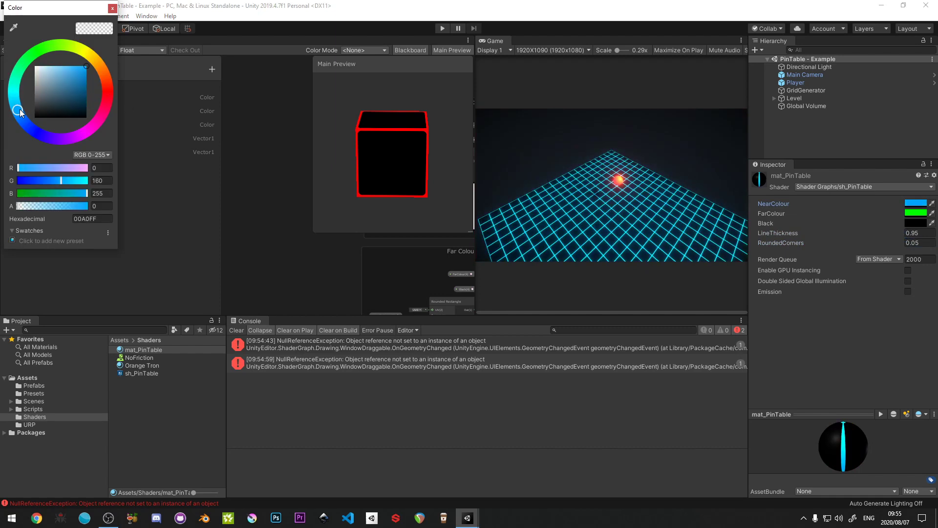
- Set FarColour to FFE200 on the mat_PinTable material and clear the console errors
click(909, 215)
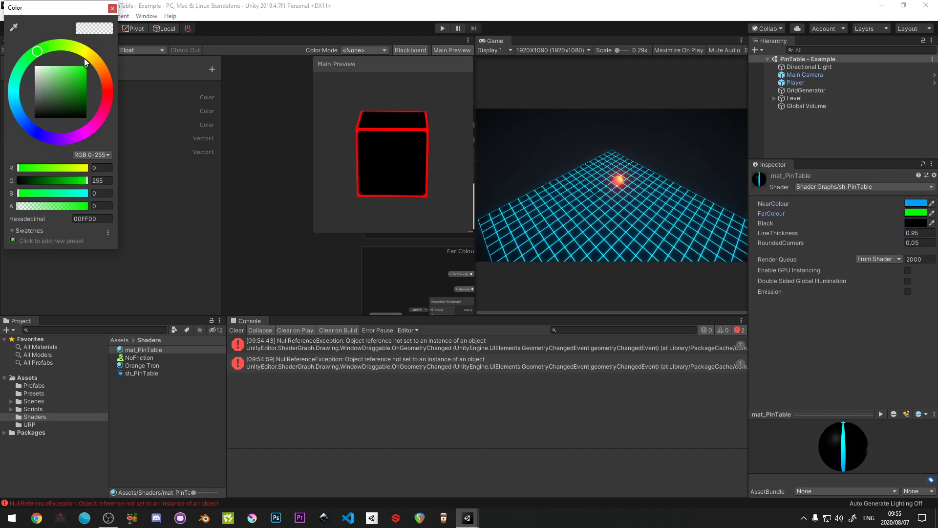
drag(84, 57, 86, 57)
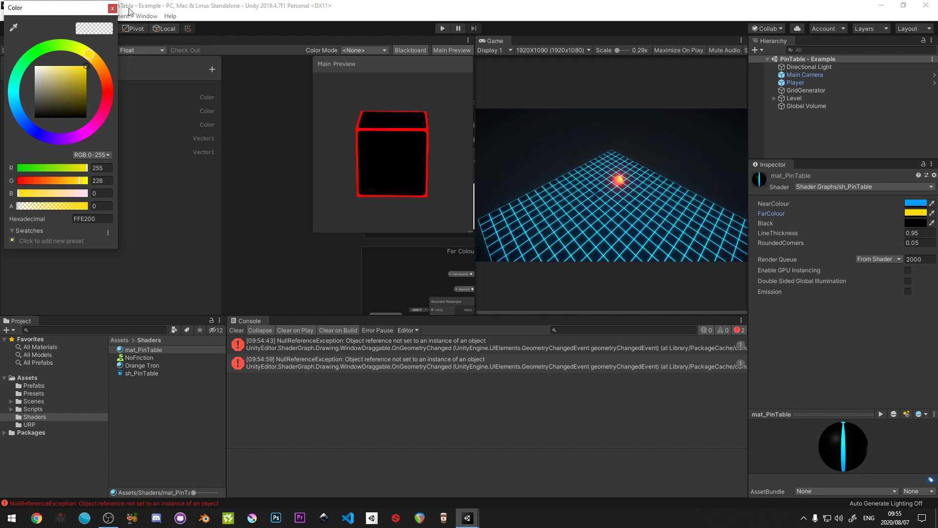
click(113, 8)
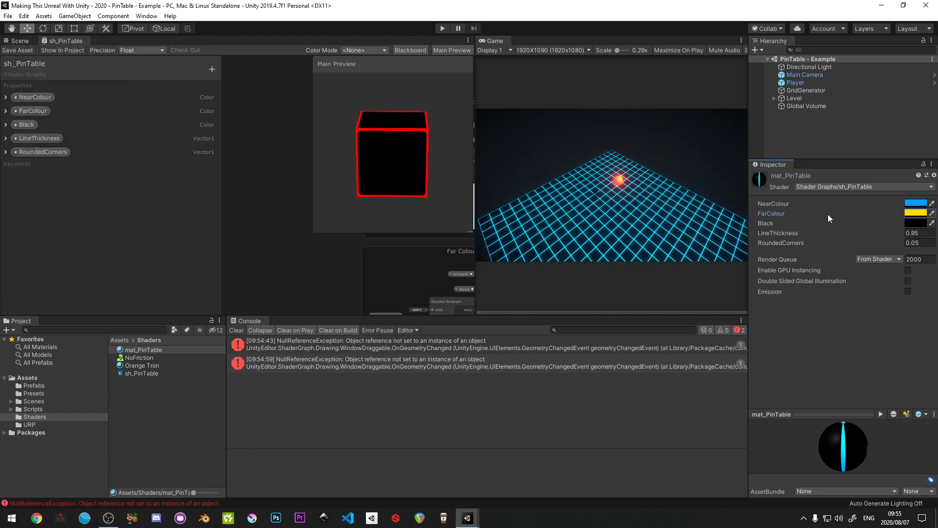
click(817, 143)
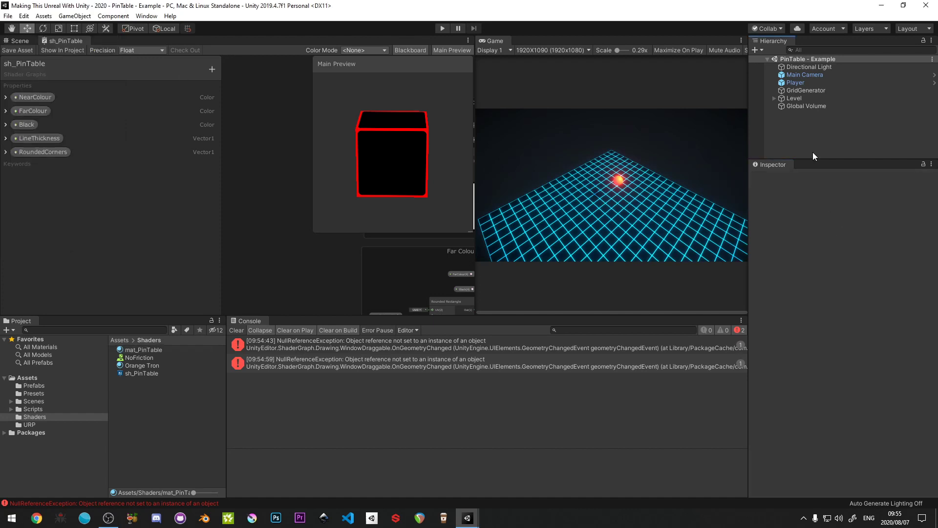
click(236, 330)
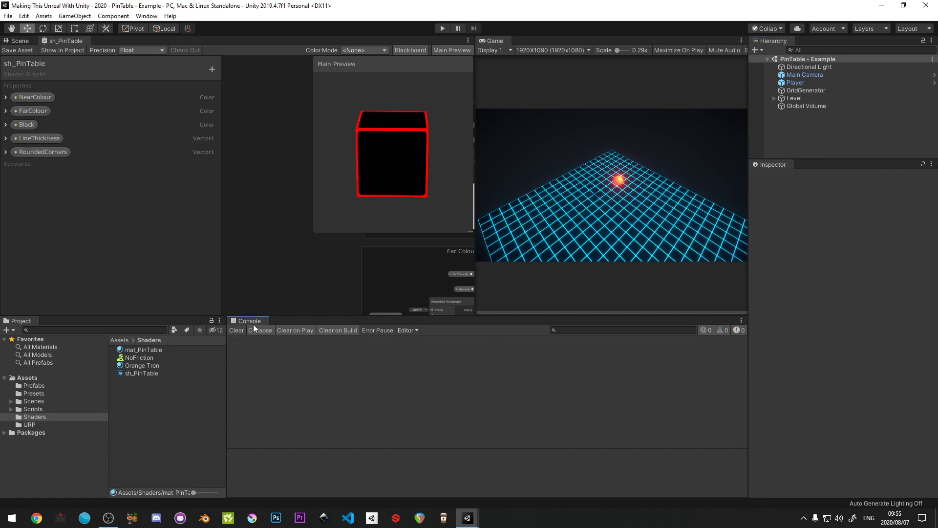
- Maximise the sh_PinTable graph and add a Vector3 property named Player Position to its Blackboard
key(shift+space)
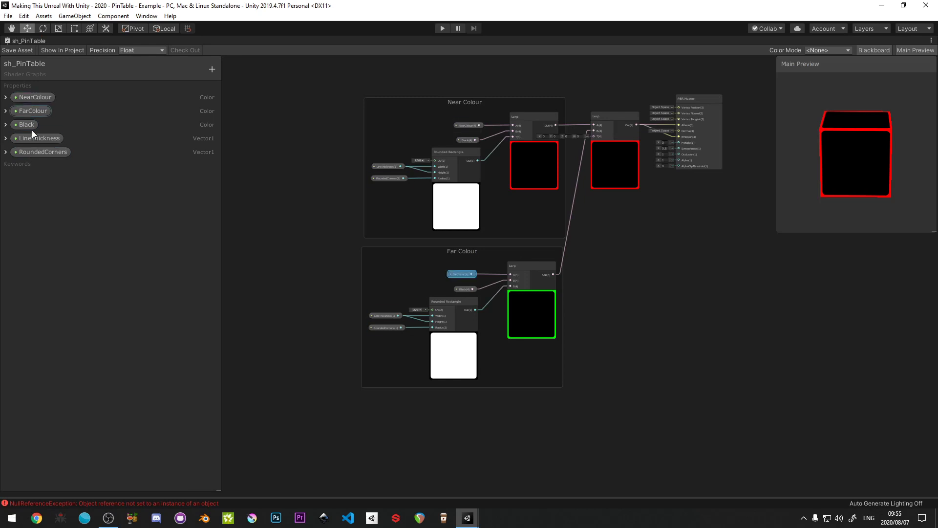
click(212, 69)
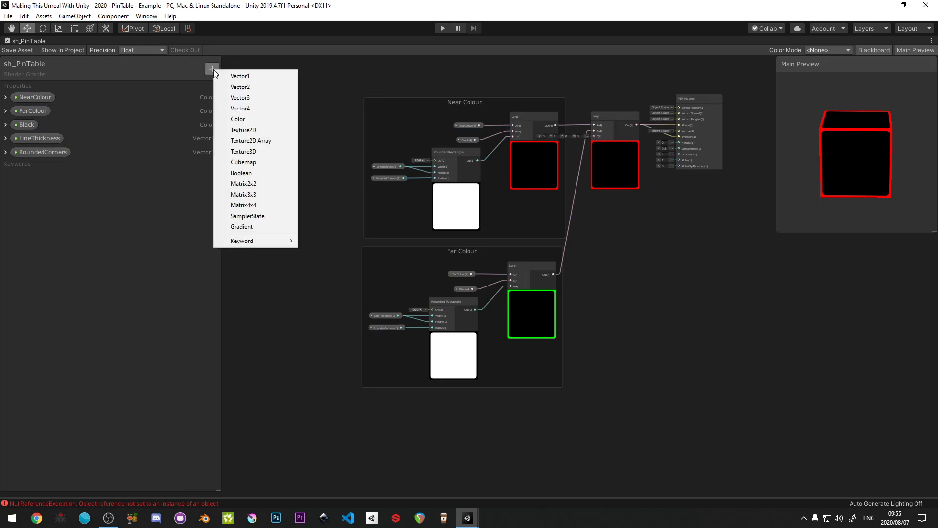
click(260, 98)
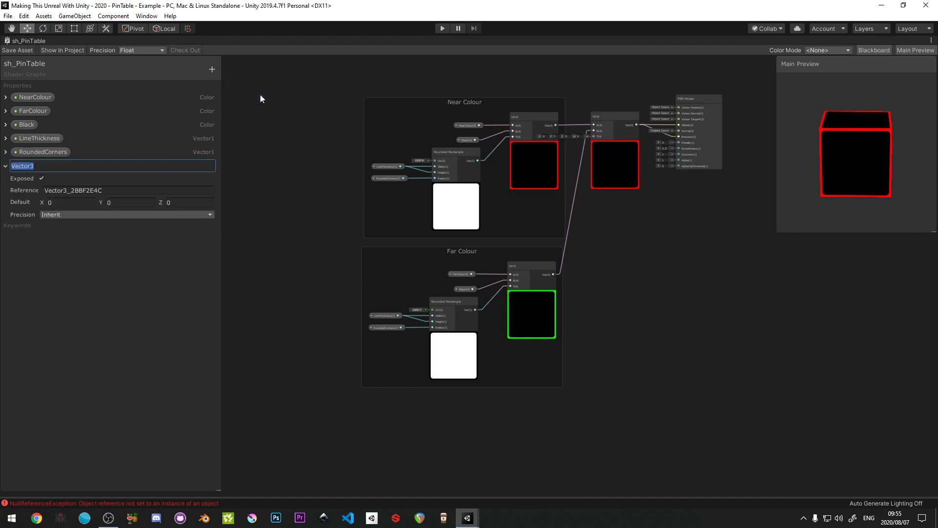
text(Player Position)
key(Return)
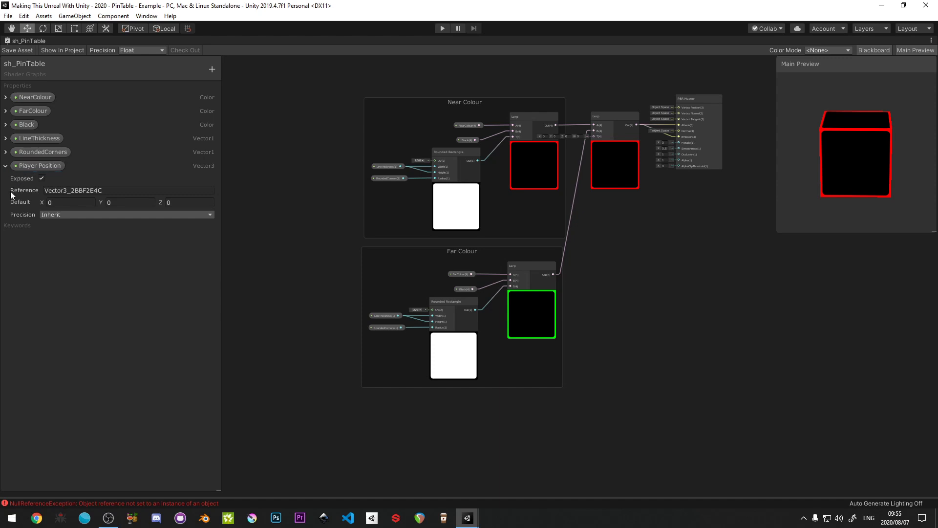
- Set the Player Position property's reference to _playerPos, save the shader asset and restore the editor layout
click(73, 190)
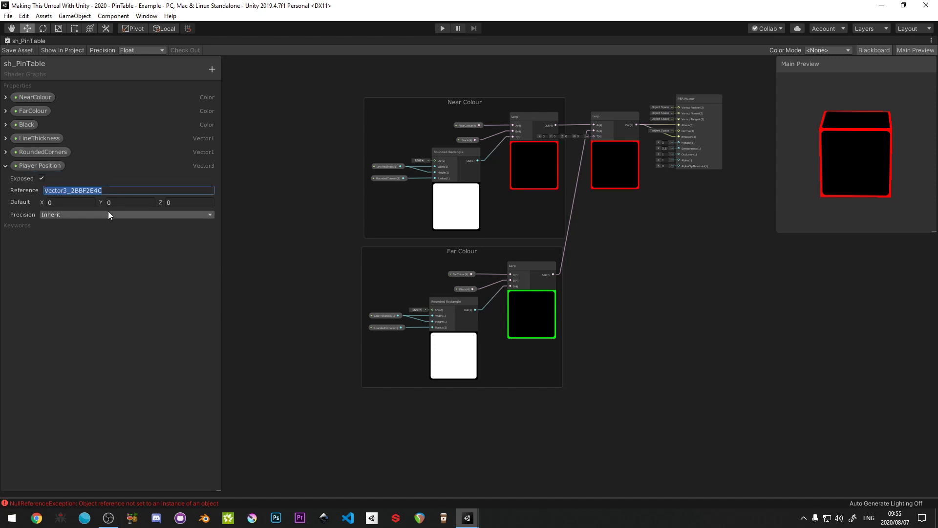
text(_)
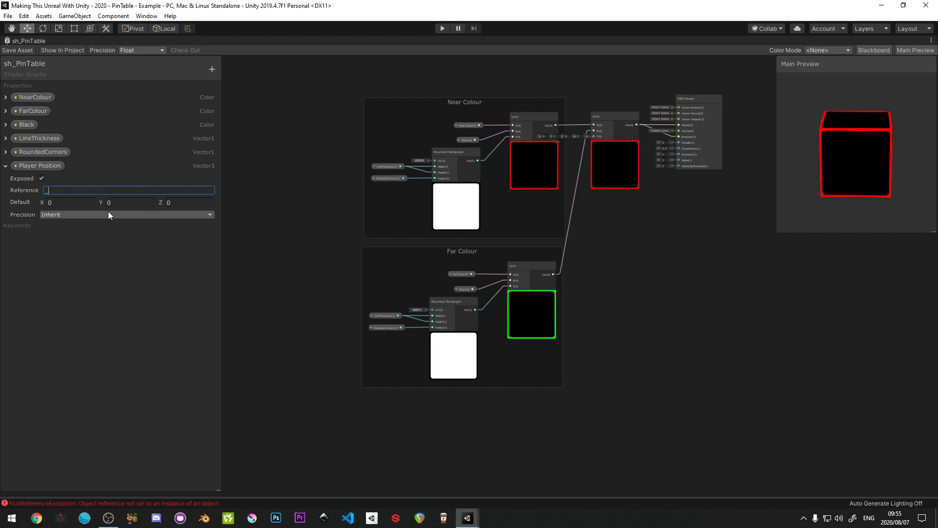
text(playerPos)
key(Return)
click(68, 190)
click(12, 51)
key(shift+space)
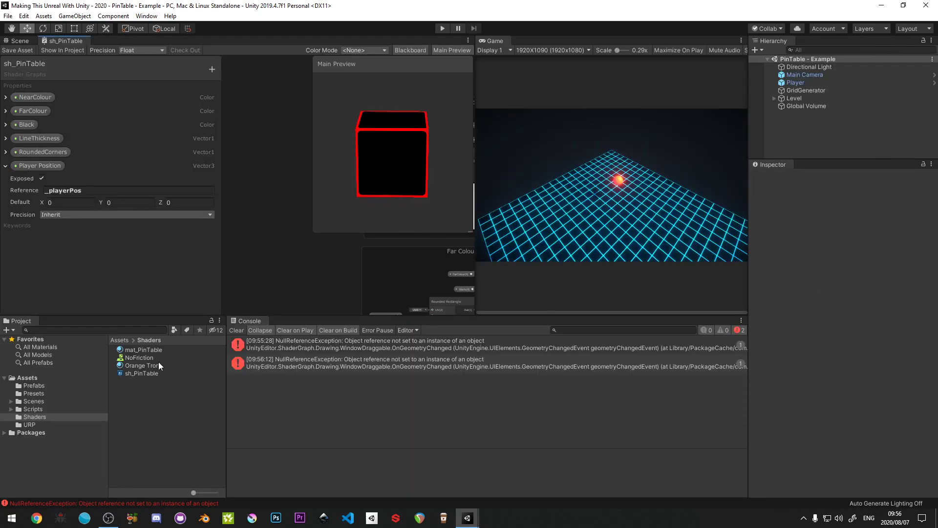
- Collapse the Mesh Filter, Mesh Renderer, Sphere Collider, Rigidbody and Player Input components on the Player object
click(145, 349)
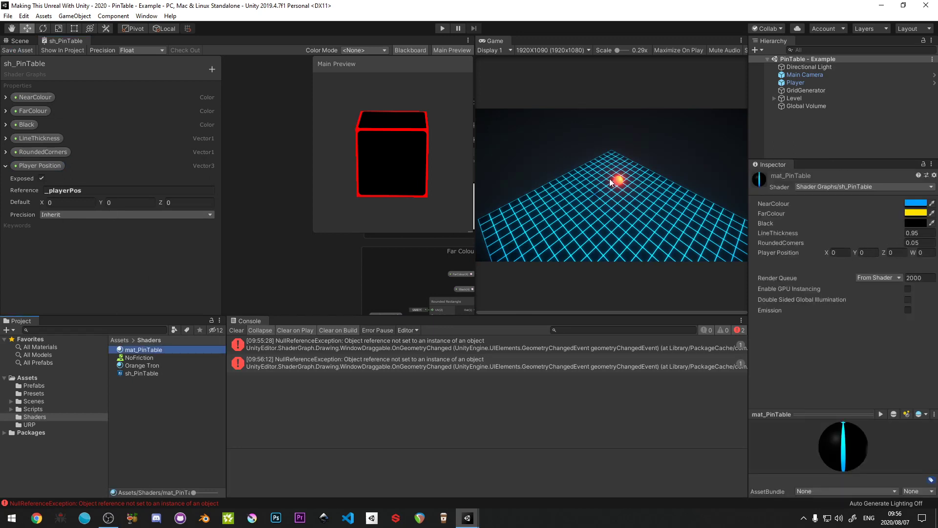
click(799, 127)
click(795, 83)
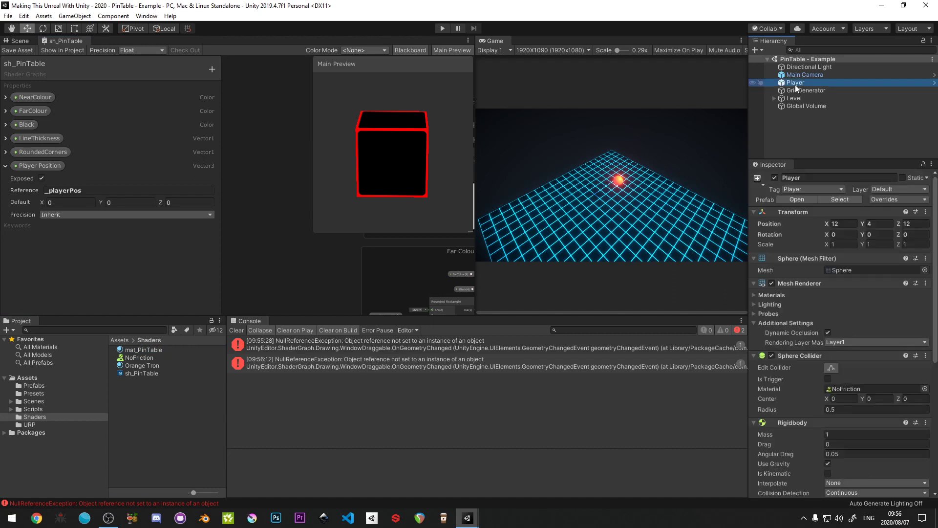
click(752, 259)
click(753, 269)
click(753, 279)
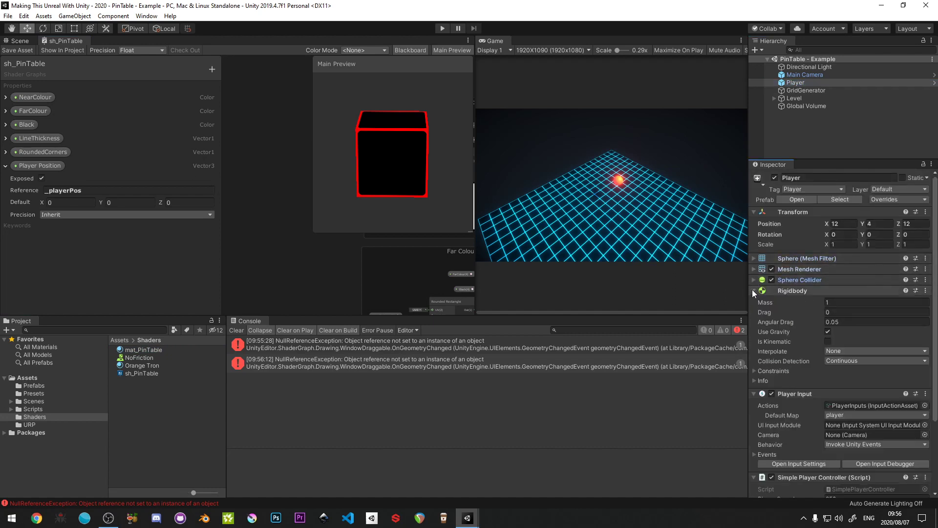
click(752, 290)
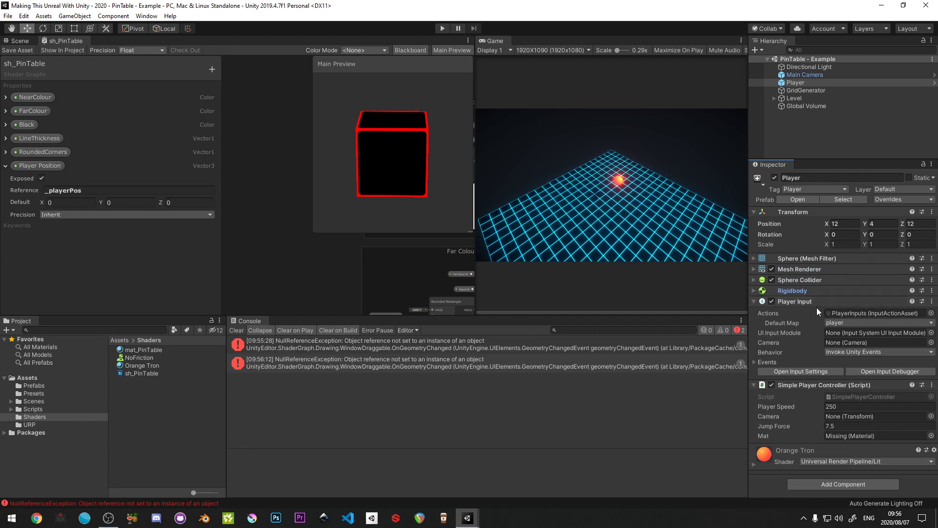
click(754, 301)
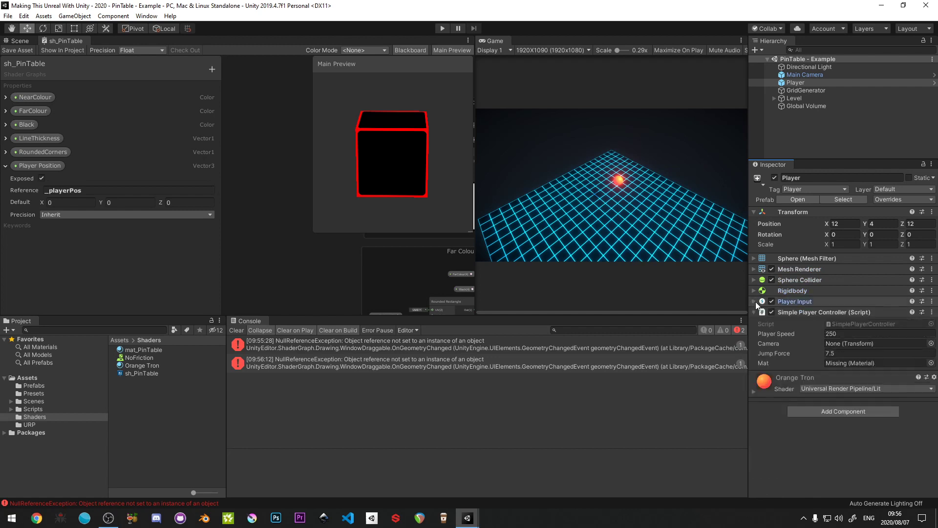
- Open the SimplePlayerController script in Visual Studio Code, delete its serialized Material _mat field and save
click(867, 323)
double_click(866, 323)
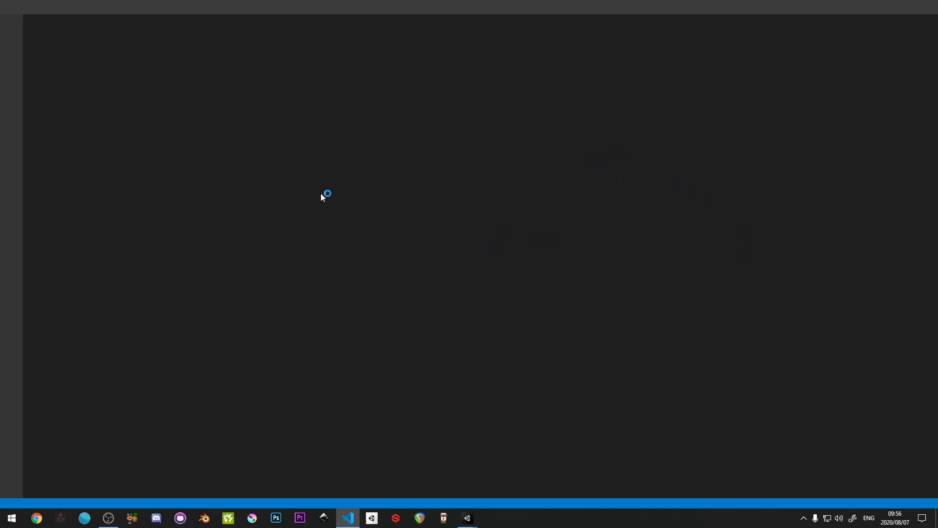
click(11, 27)
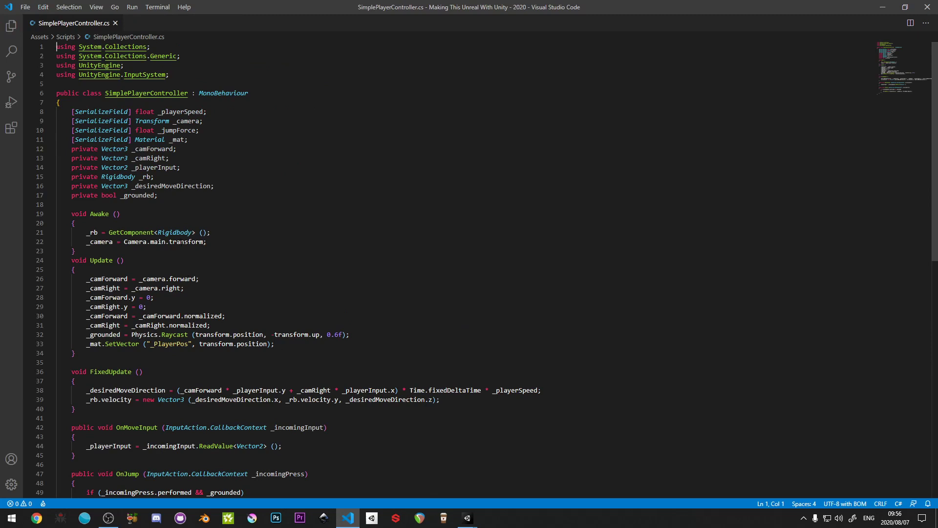
drag(195, 142, 38, 140)
key(BackSpace)
key(BackSpace)
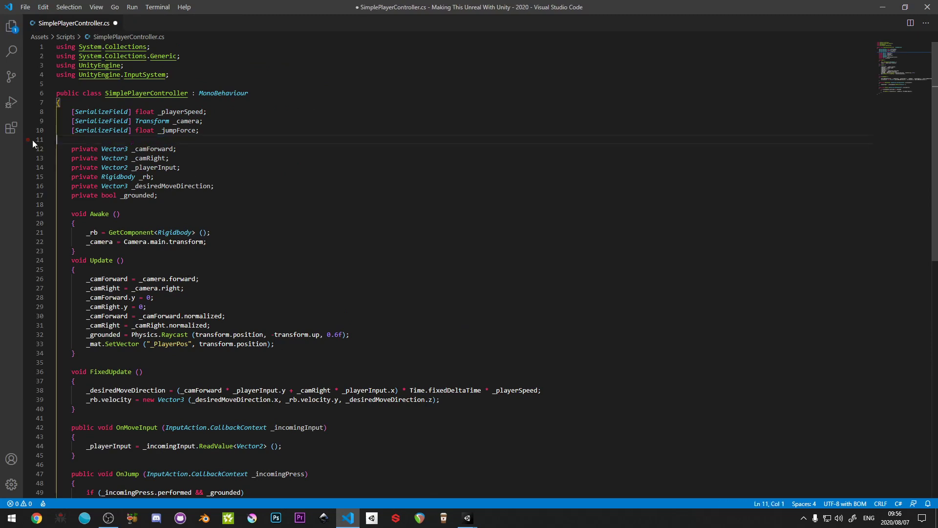
key(ctrl+s)
- Delete the _mat.SetVector line from the Update method, save the script and close the code editor
scroll(273, 255, down, 5)
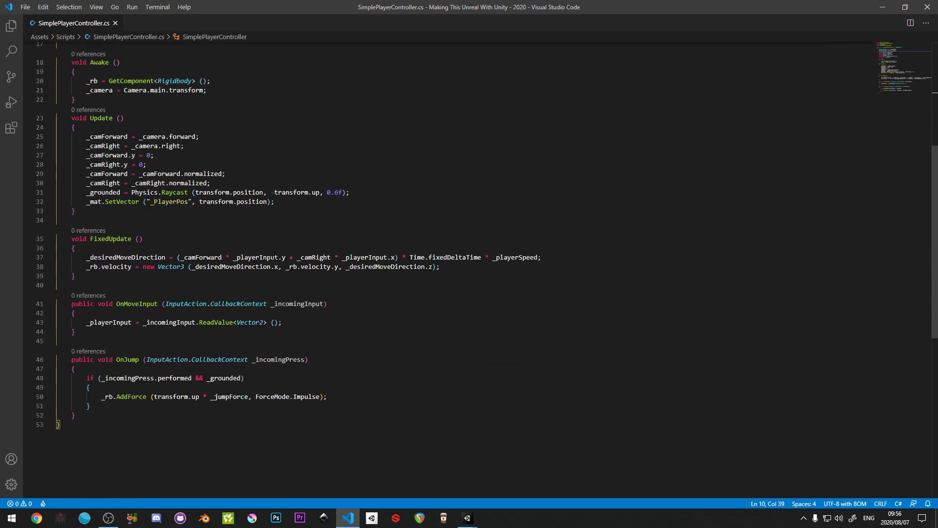
drag(284, 203, 26, 201)
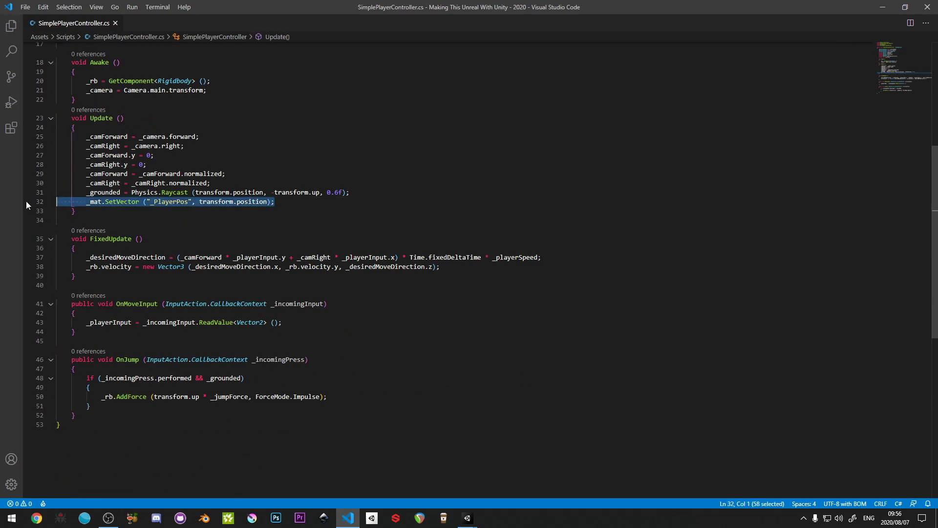
key(BackSpace)
key(BackSpace)
key(ctrl+s)
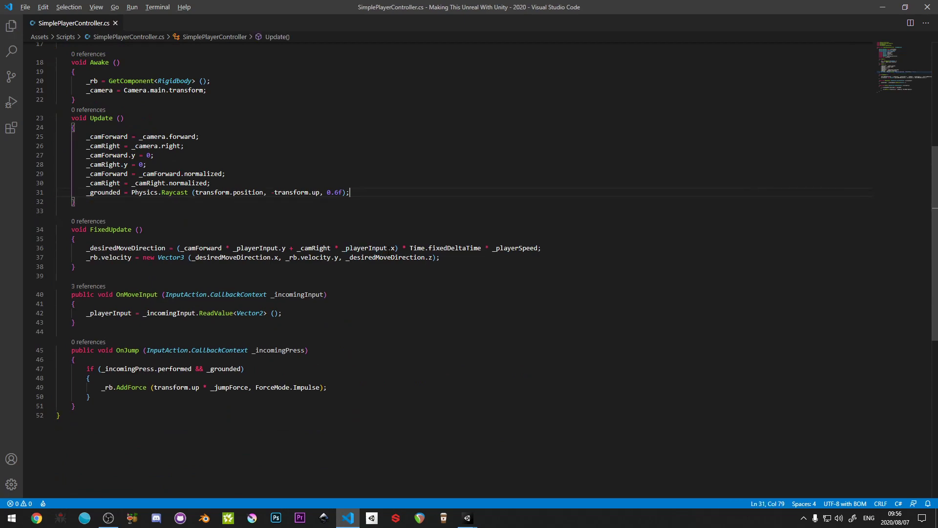
scroll(366, 248, up, 5)
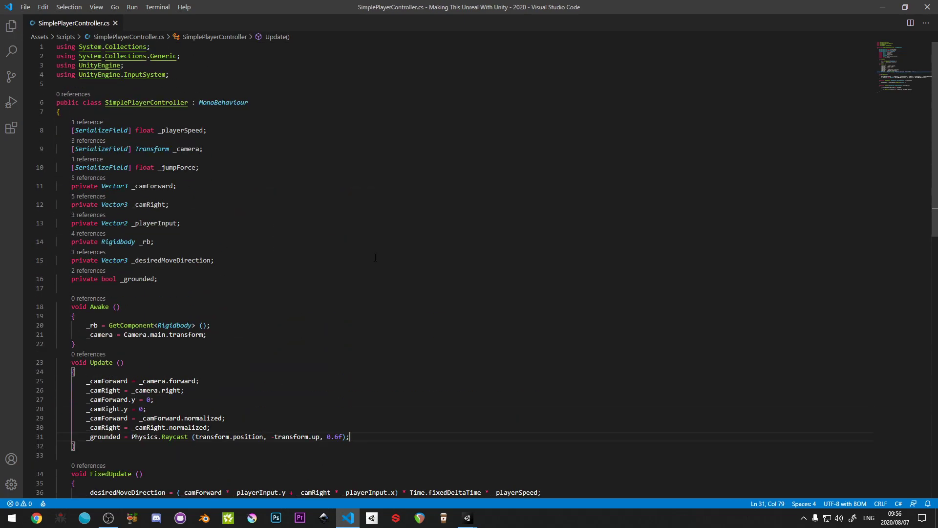
click(927, 6)
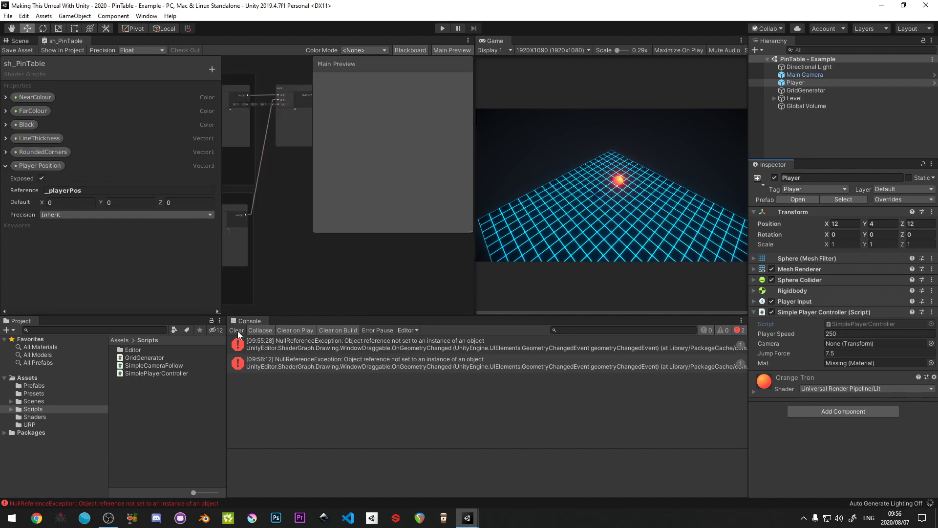
- Clear the console and create a C# script named PlayerPosition in the Scripts folder
click(238, 330)
right_click(136, 424)
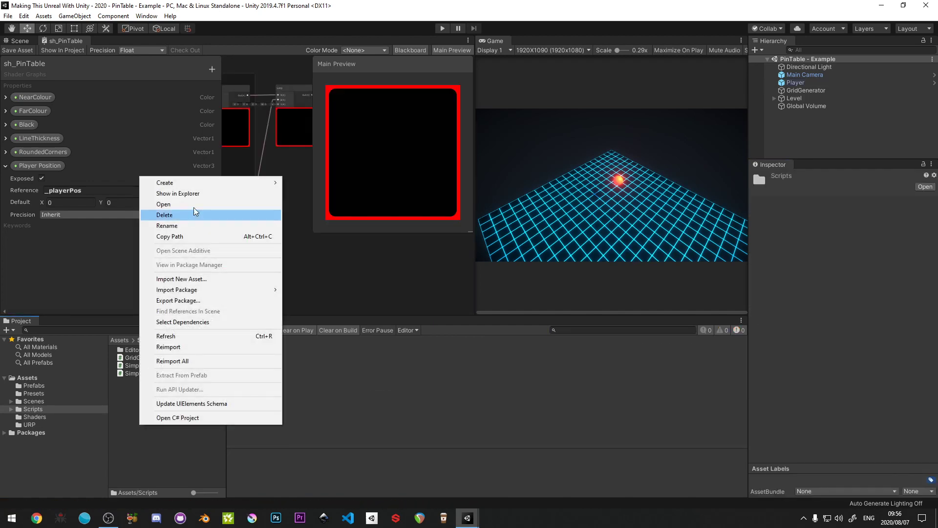
click(300, 114)
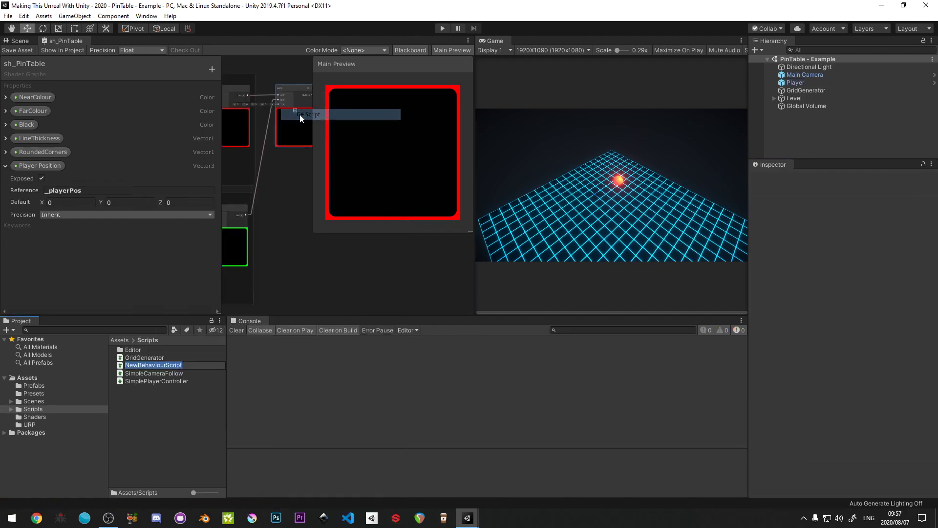
text(PlayerPosition)
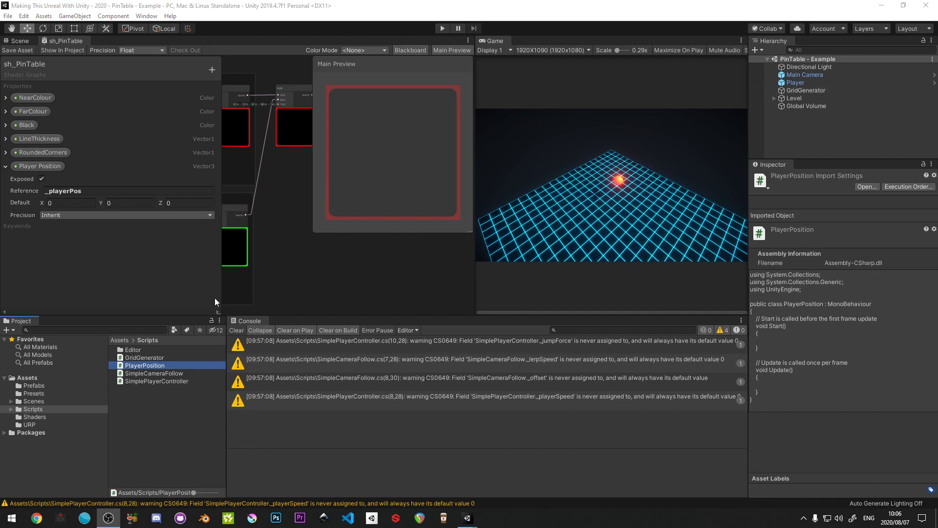
- Attach the PlayerPosition script to the Player object, collapse its Simple Player Controller component and clear the console warnings
click(796, 83)
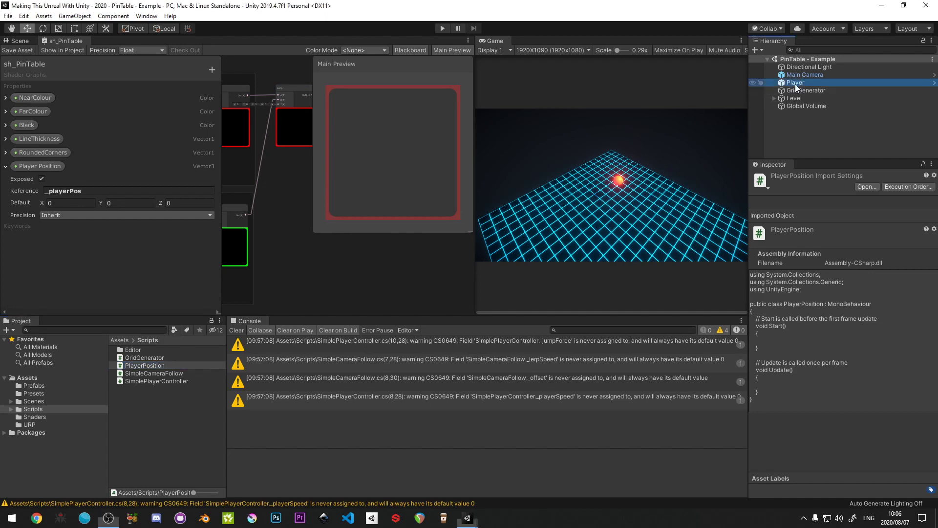
click(138, 366)
drag(139, 369, 852, 435)
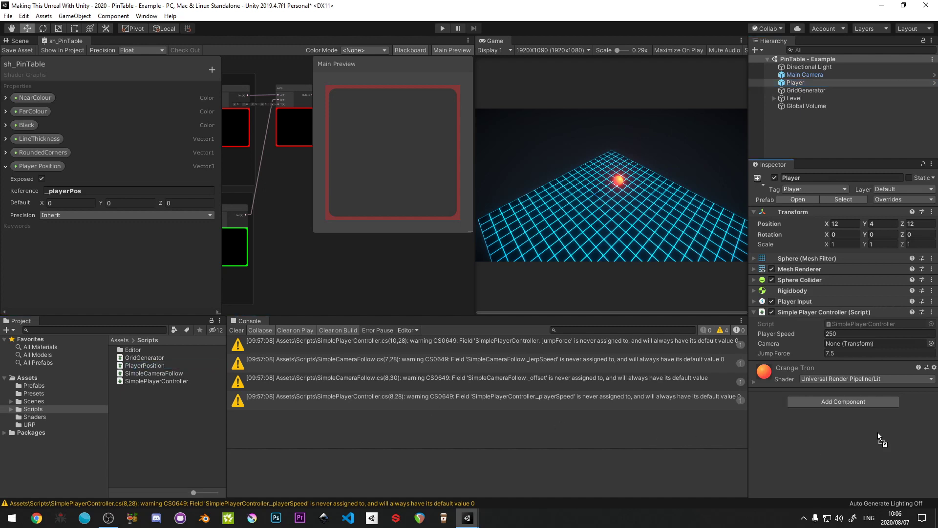
click(754, 313)
click(237, 330)
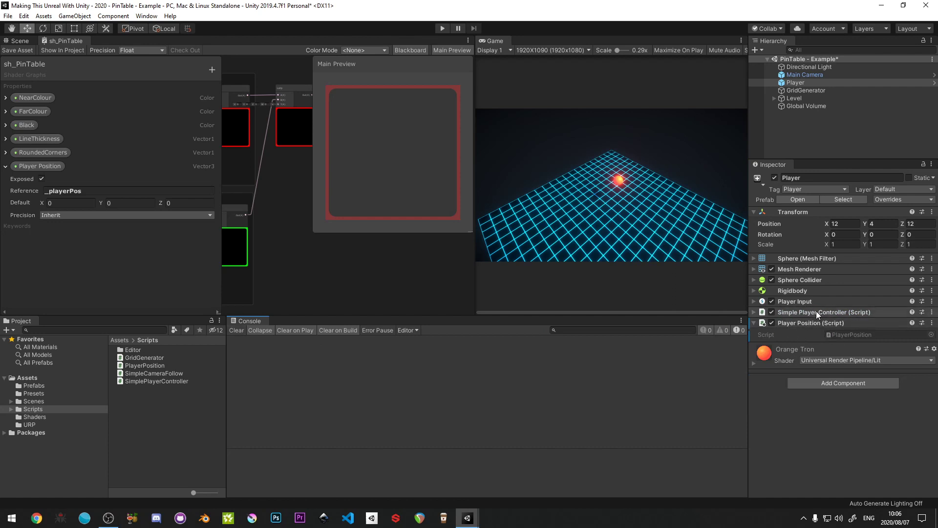
- Open the PlayerPosition script and replace its Start method and both template comments with the beginning of a serialized-field attribute, [Seria
double_click(840, 336)
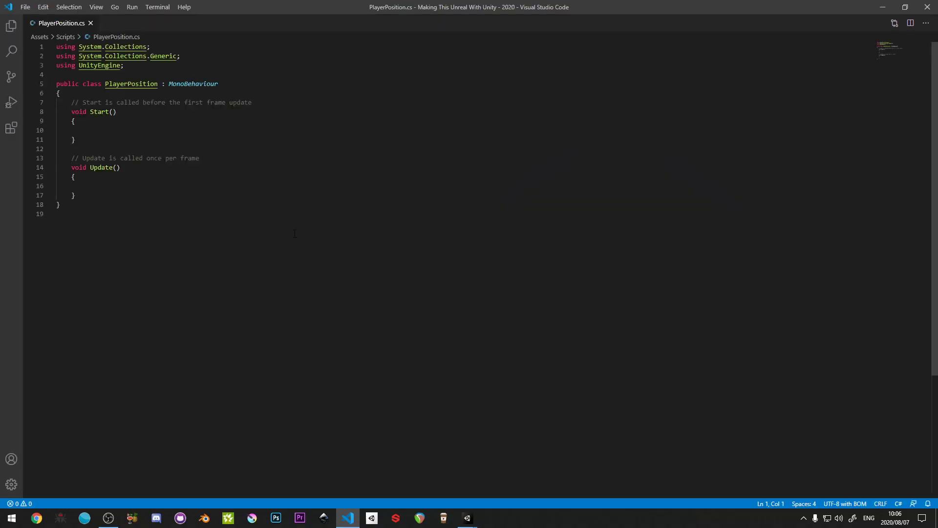
click(67, 102)
drag(67, 102, 219, 156)
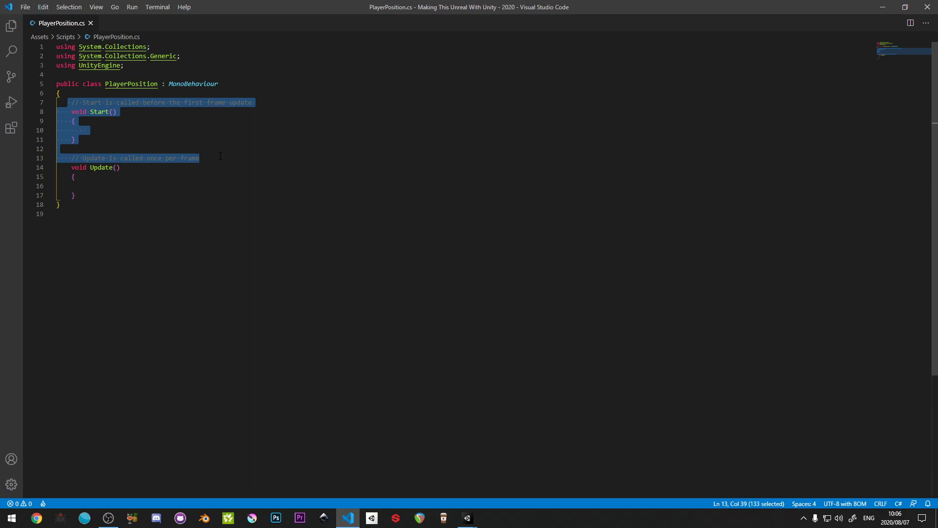
text([Seria)
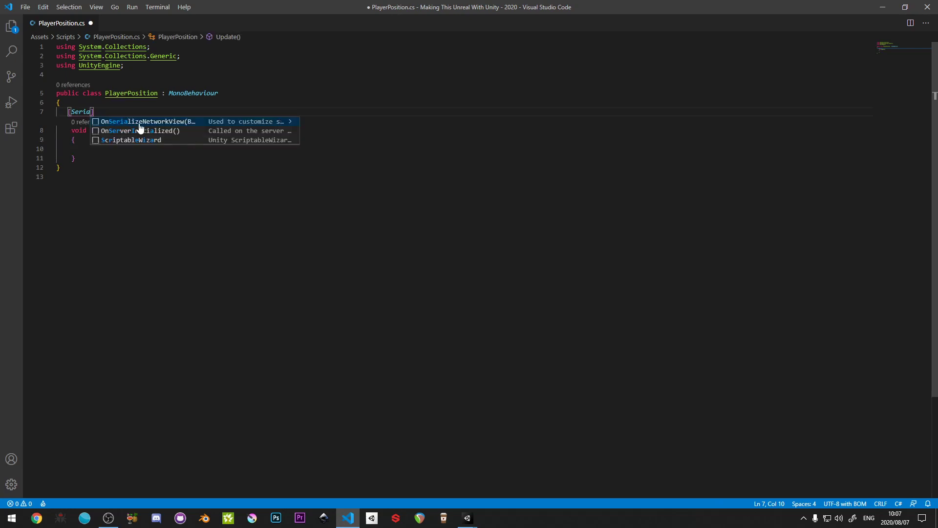
- Clear the unfinished [Seria attribute from the line above the Update method and save the script
double_click(84, 111)
text(Seria)
double_click(84, 111)
drag(96, 112, 38, 112)
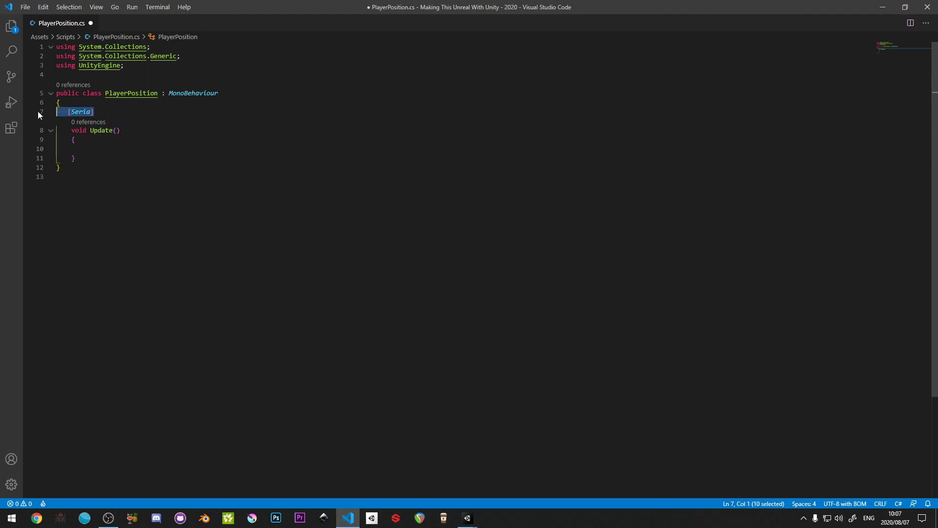
key(BackSpace)
text([Seria)
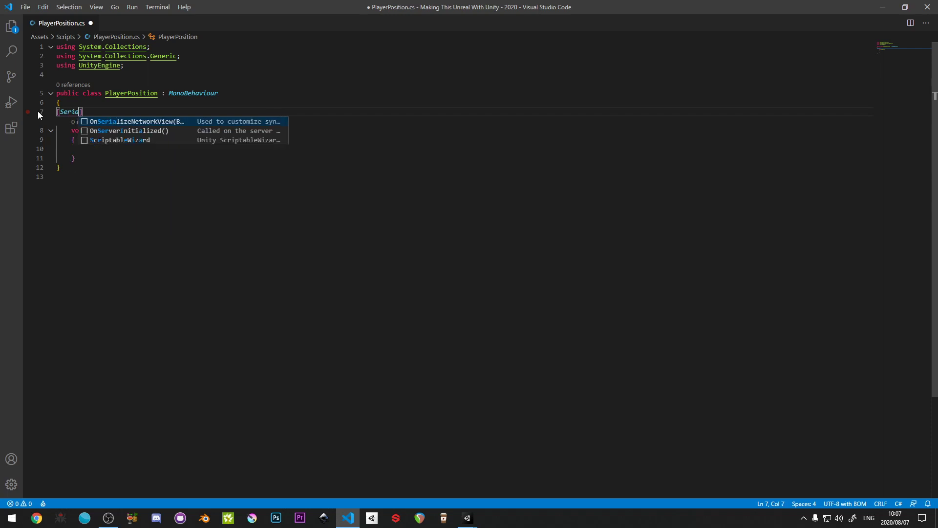
drag(90, 112, 28, 113)
key(BackSpace)
key(ctrl+s)
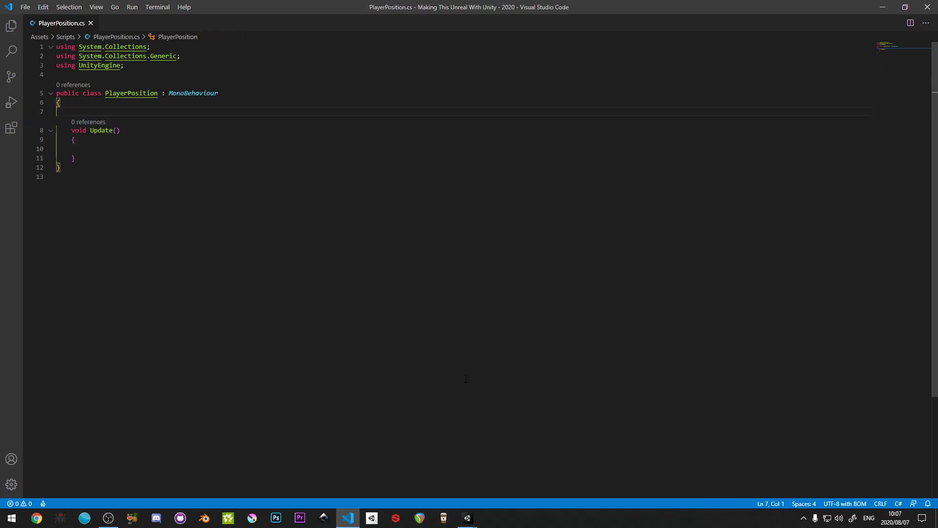
- Switch to Unity and, in the External Tools preferences, change the external script editor to Open by file extension and back to Visual Studio Code
mouse_move(468, 518)
click(483, 498)
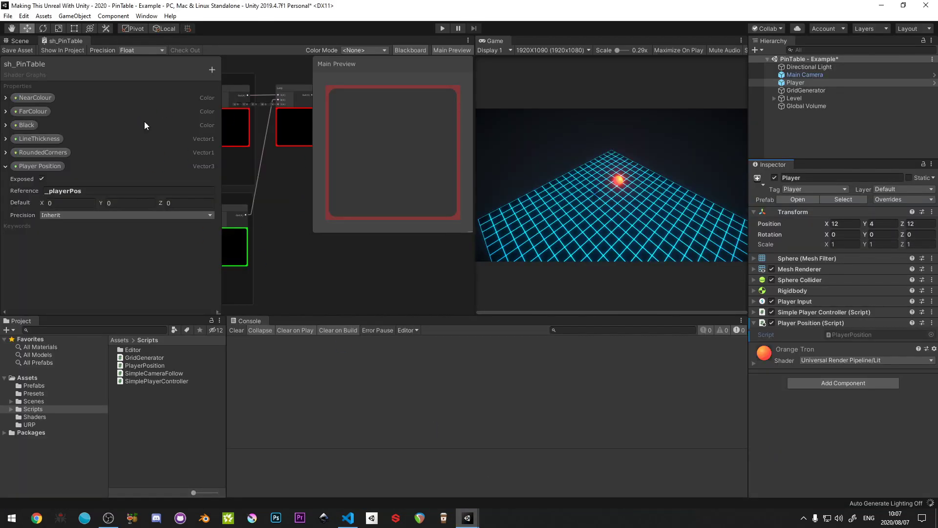
click(24, 16)
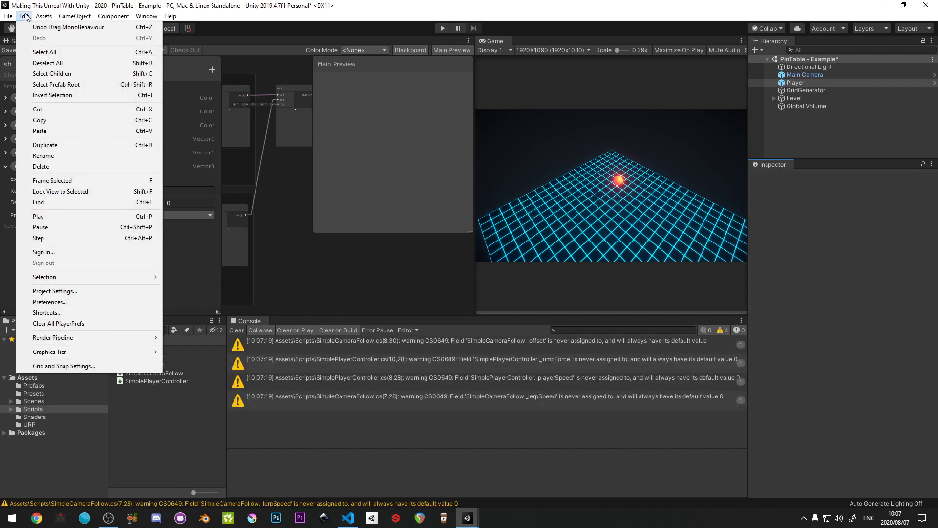
click(84, 301)
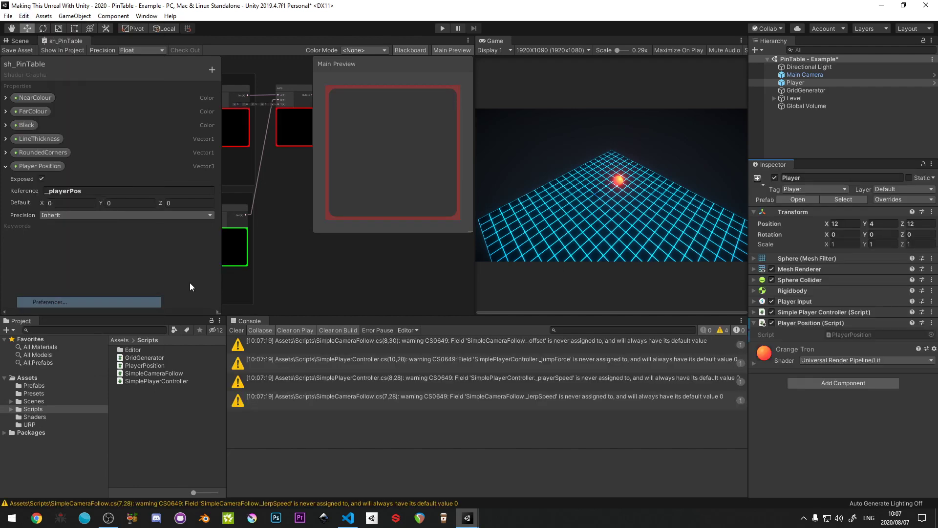
drag(406, 147, 330, 137)
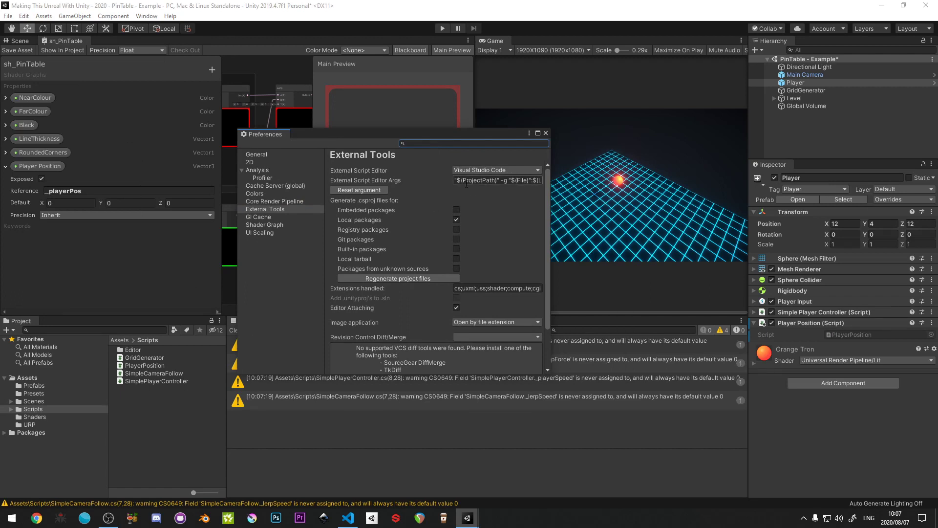
click(484, 170)
click(481, 182)
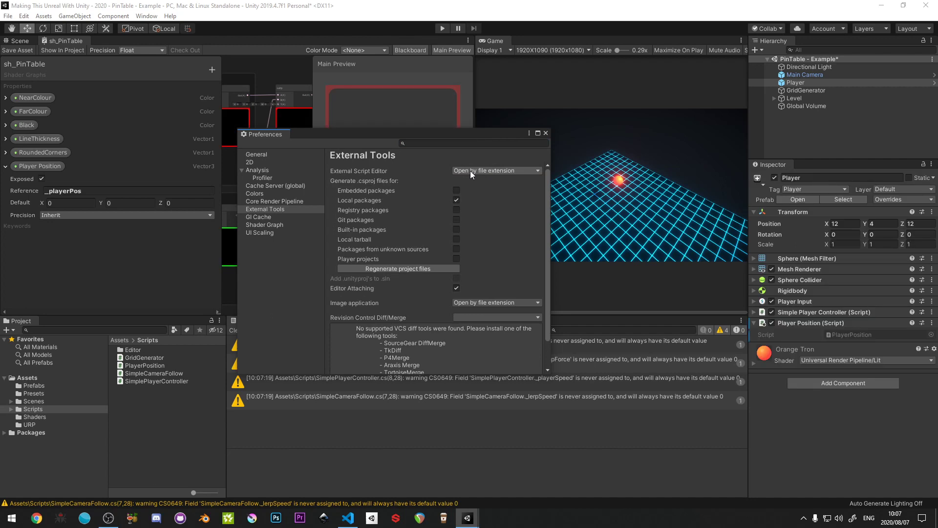
click(469, 171)
click(458, 175)
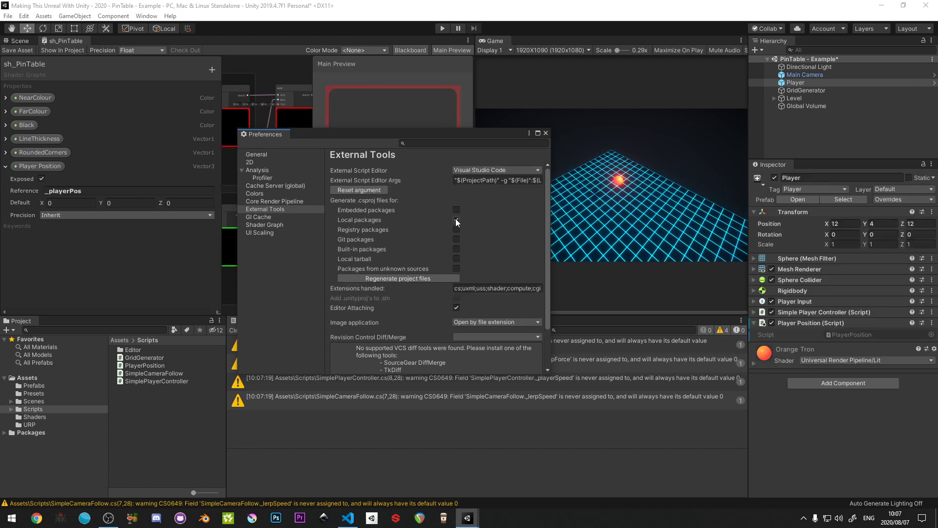
click(546, 133)
- Clear the console warnings and reopen the PlayerPosition script from the Scripts folder in Visual Studio Code
click(236, 331)
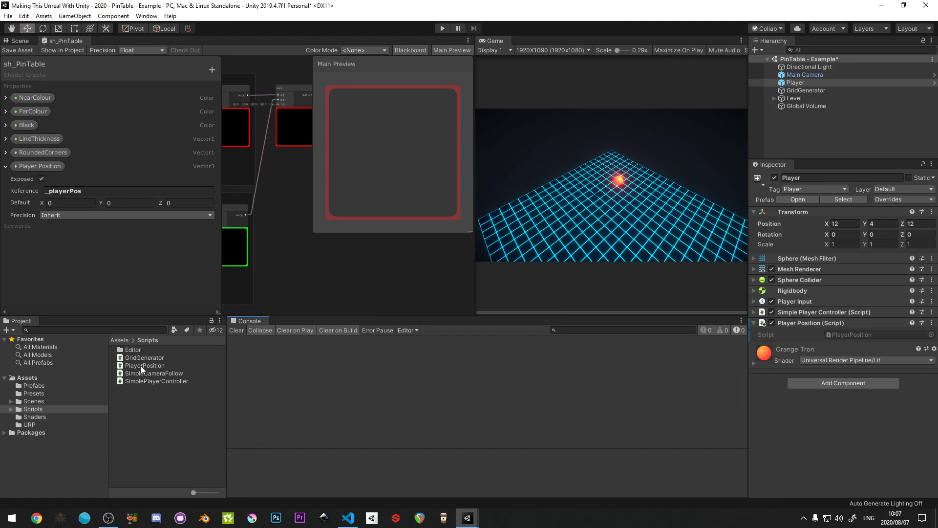
click(142, 366)
double_click(141, 365)
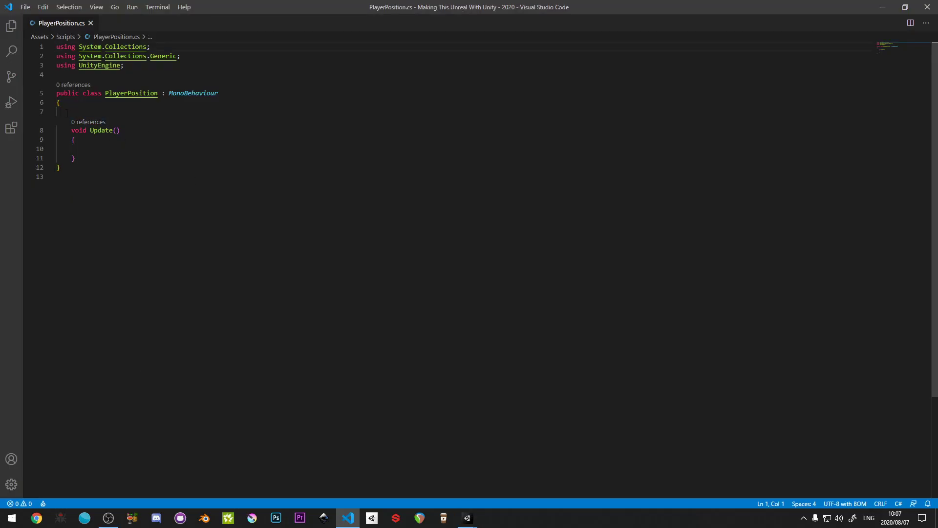
click(65, 113)
text([Seri)
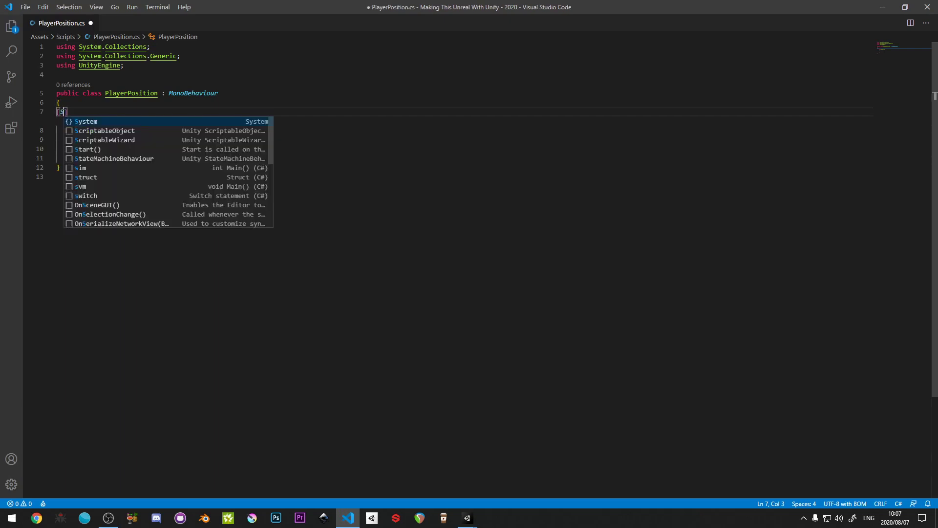
key(BackSpace)
key(BackSpace)
key(BackSpace)
key(BackSpace)
text(Seria)
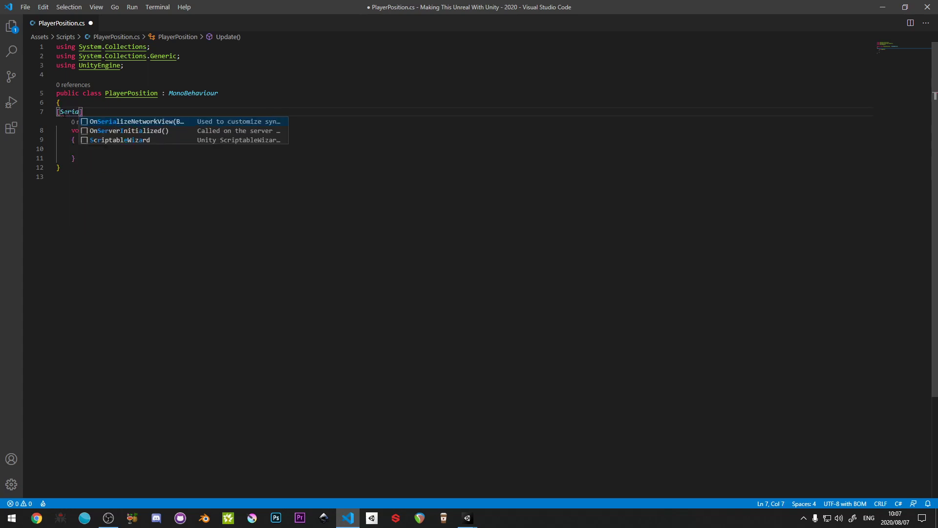
key(BackSpace)
key(BackSpace)
key(BackSpace)
key(BackSpace)
key(BackSpace)
key(Escape)
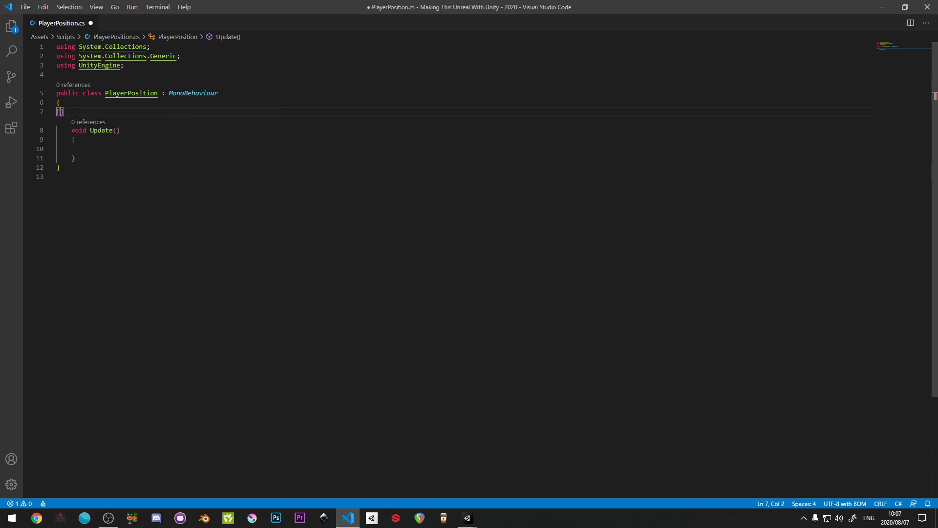
drag(75, 112, 31, 112)
text([Seria)
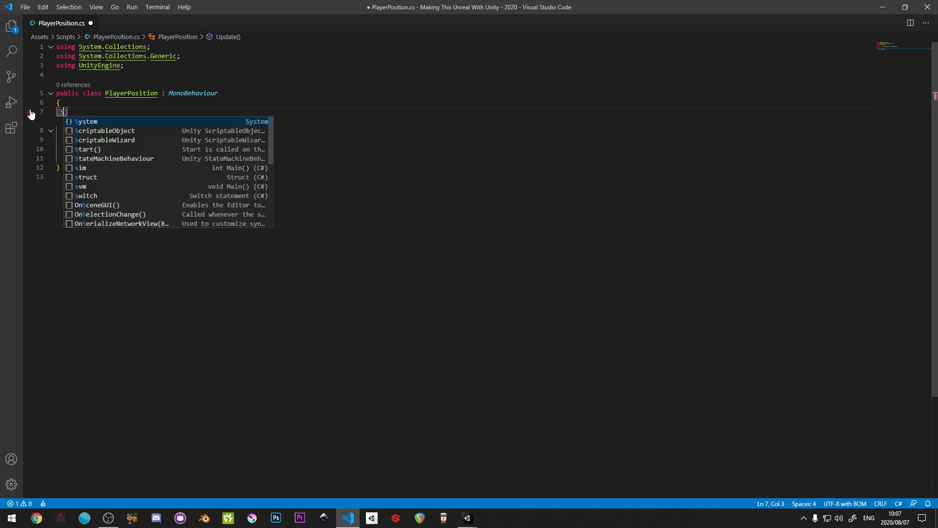
key(BackSpace)
key(BackSpace)
key(BackSpace)
key(BackSpace)
key(BackSpace)
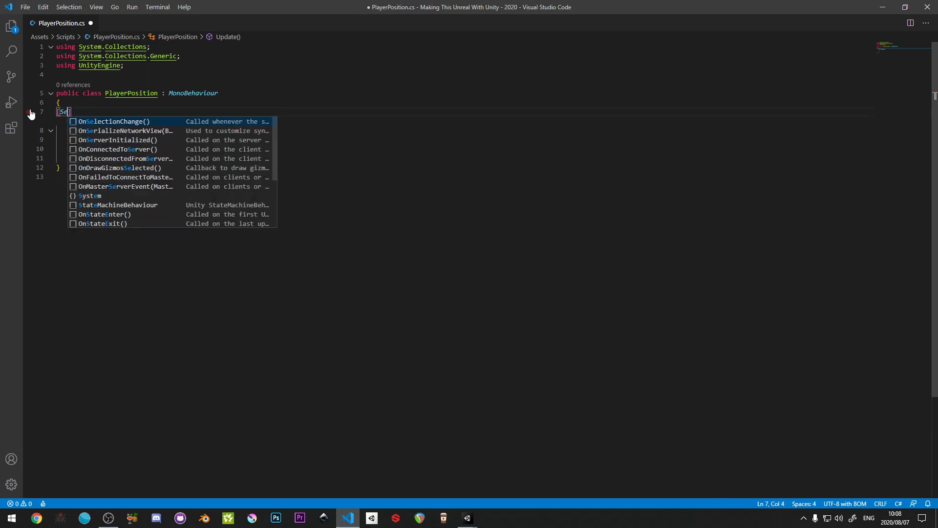
text(Seria)
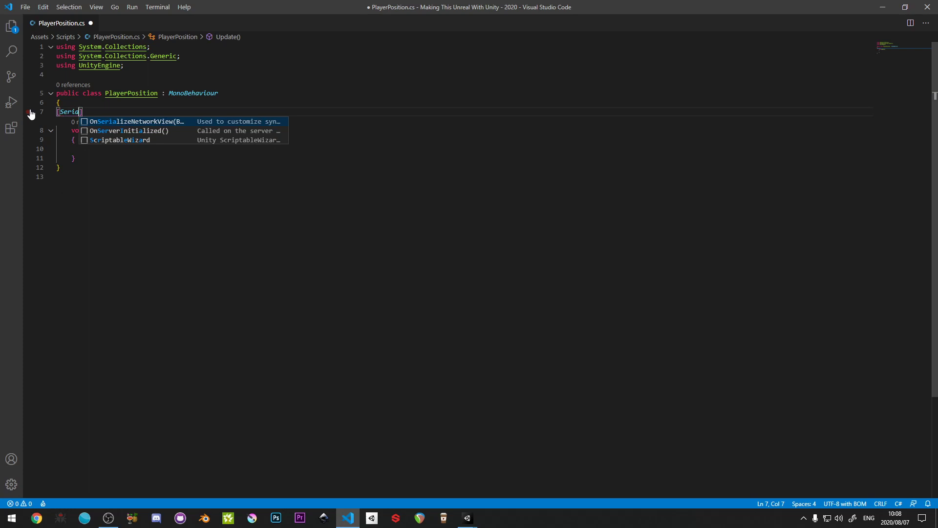
key(BackSpace)
key(BackSpace)
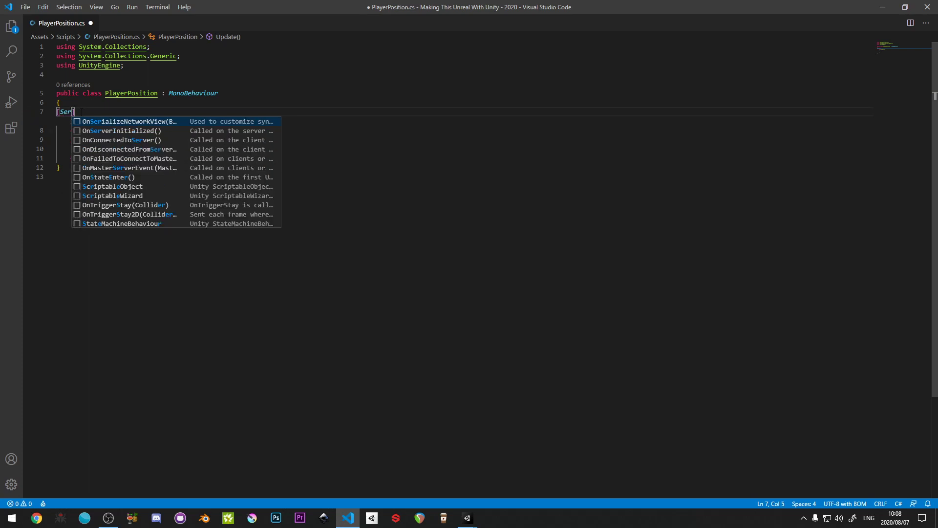
drag(82, 112, 21, 115)
text(pri)
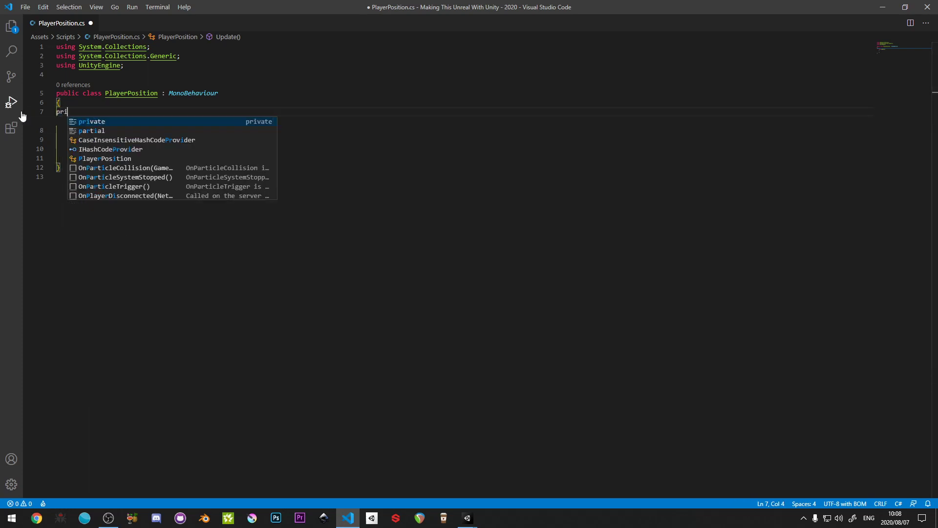
text(va)
key(BackSpace)
key(BackSpace)
key(BackSpace)
key(BackSpace)
key(BackSpace)
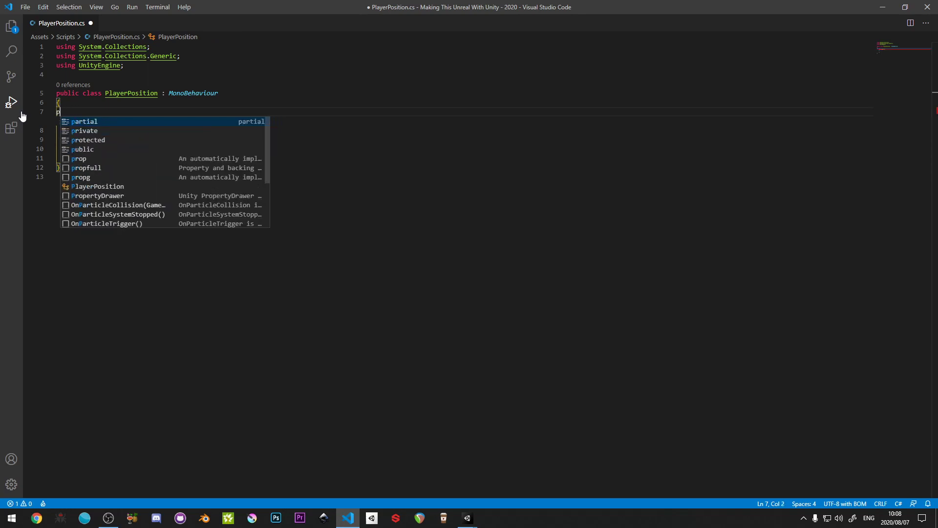
- Declare the field [SerializeField] Material _mat; above the Update method of the PlayerPosition class and save the script
text([Seria)
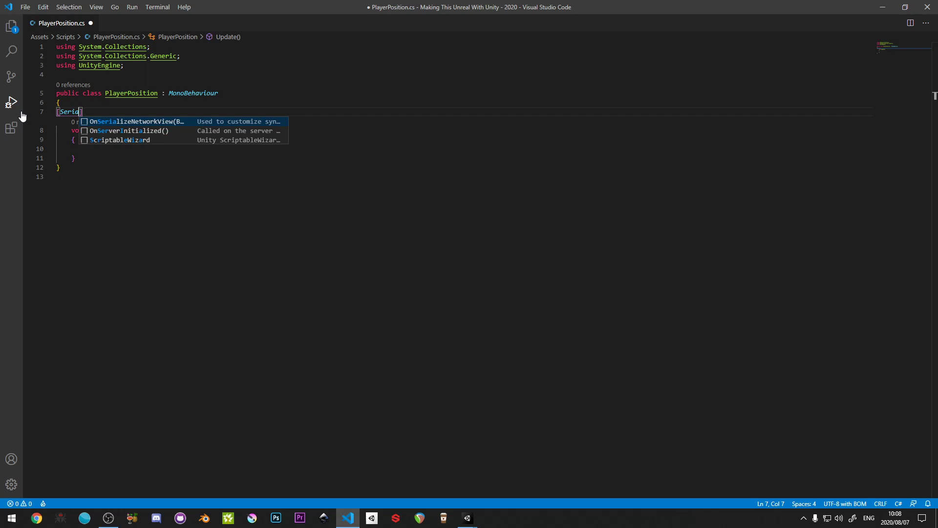
text(lizeField)
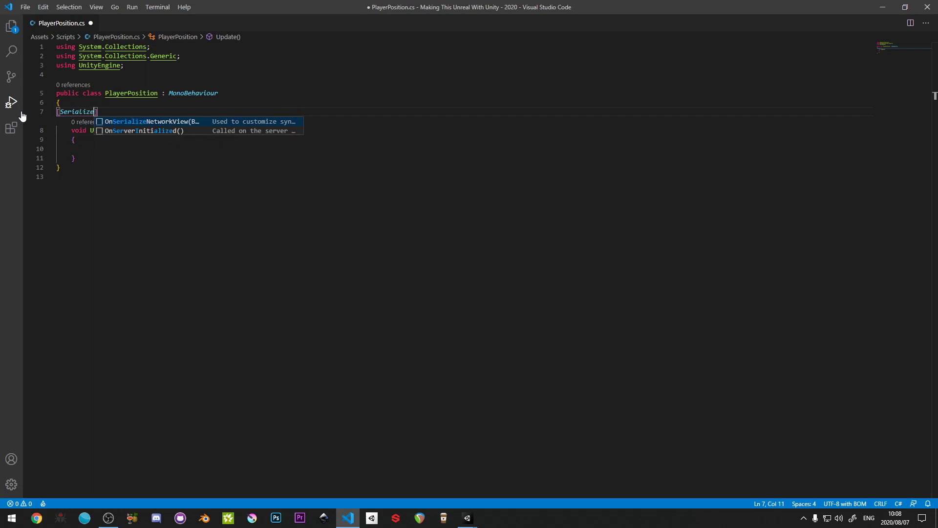
text(] )
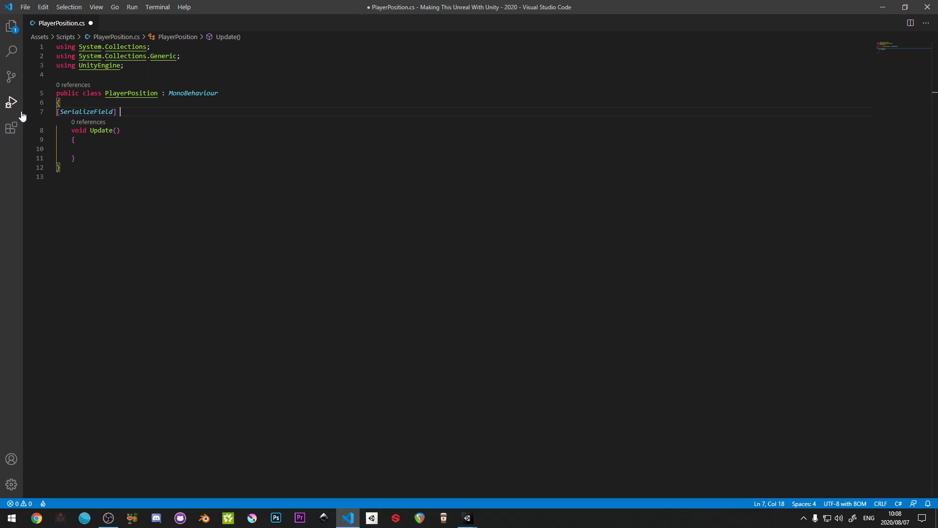
text(Mat)
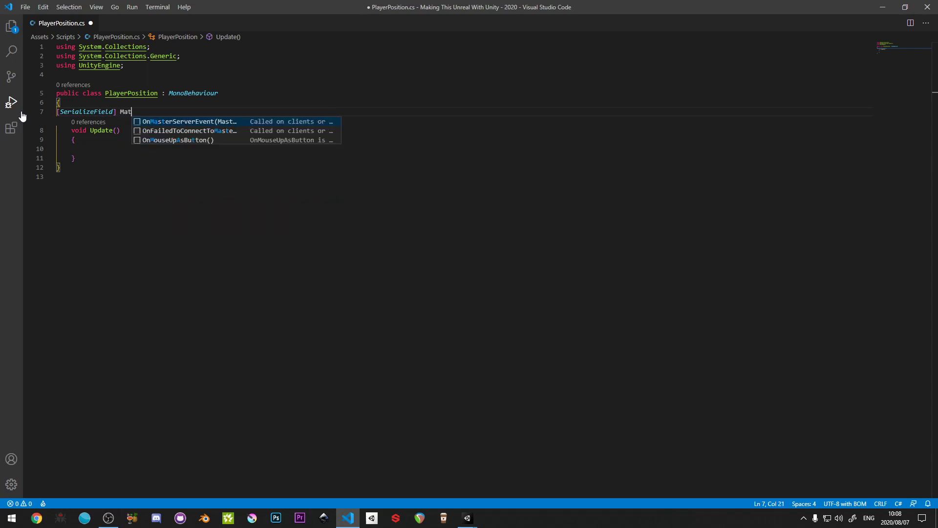
text(erial )
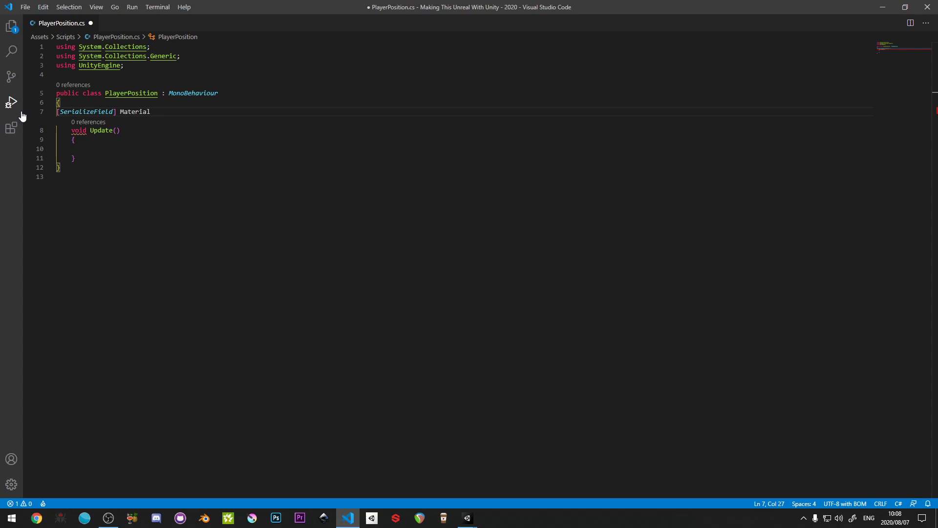
text(_mat;)
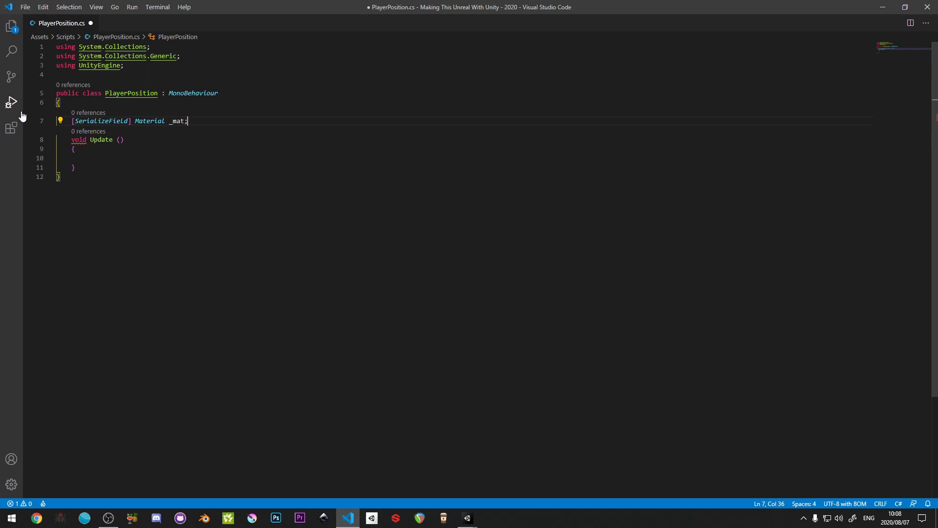
key(ctrl+s)
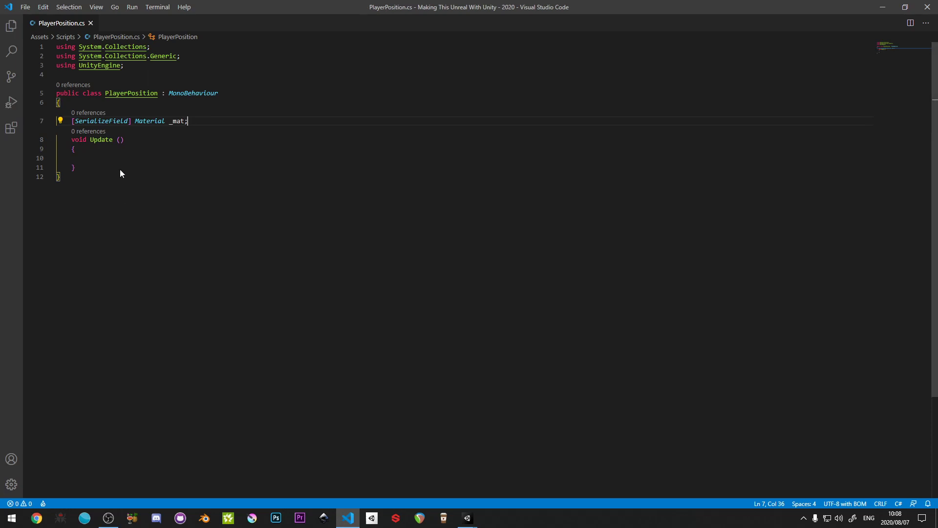
- Add the field private Transform _playerRef; below the _mat declaration and save the script
key(Return)
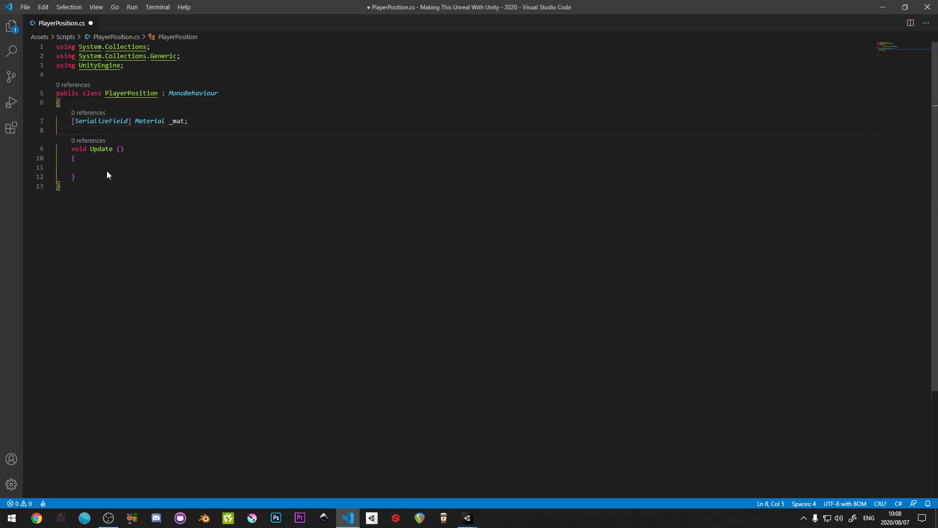
text(private Transf)
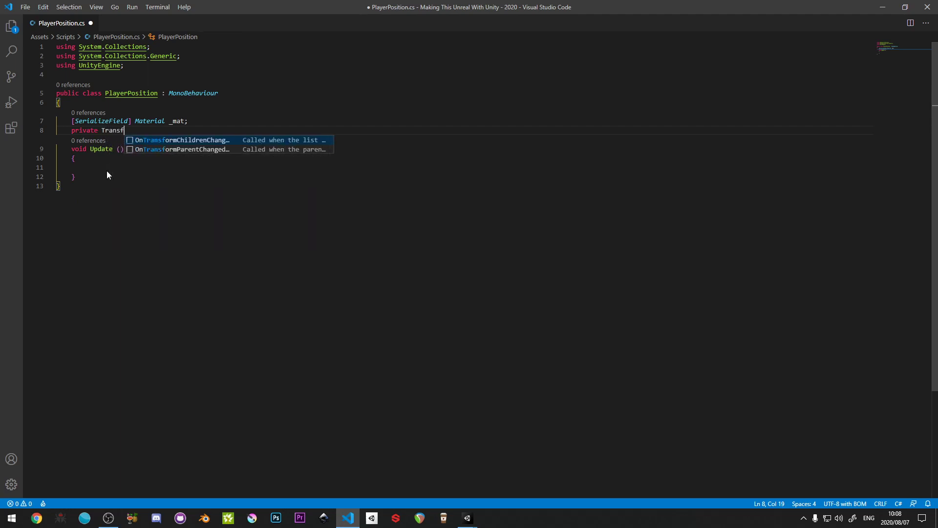
text(orm _)
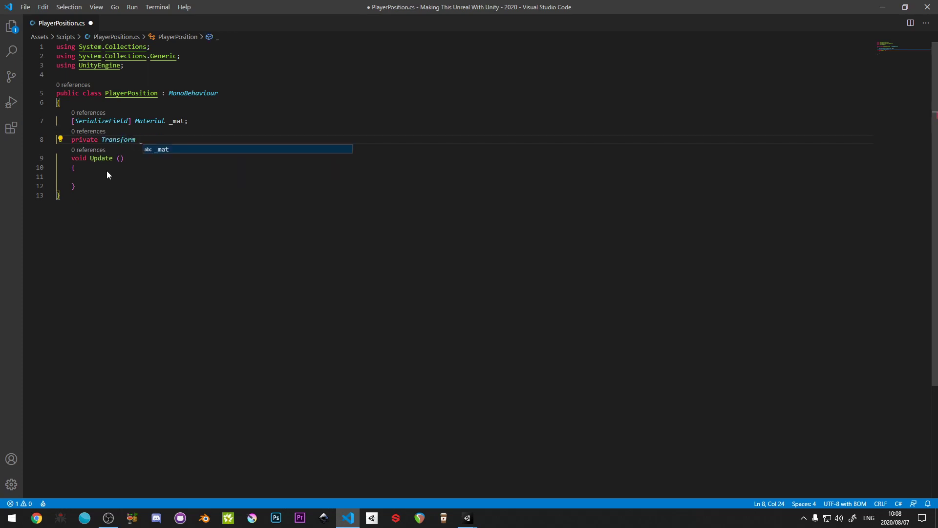
text(playerRef;)
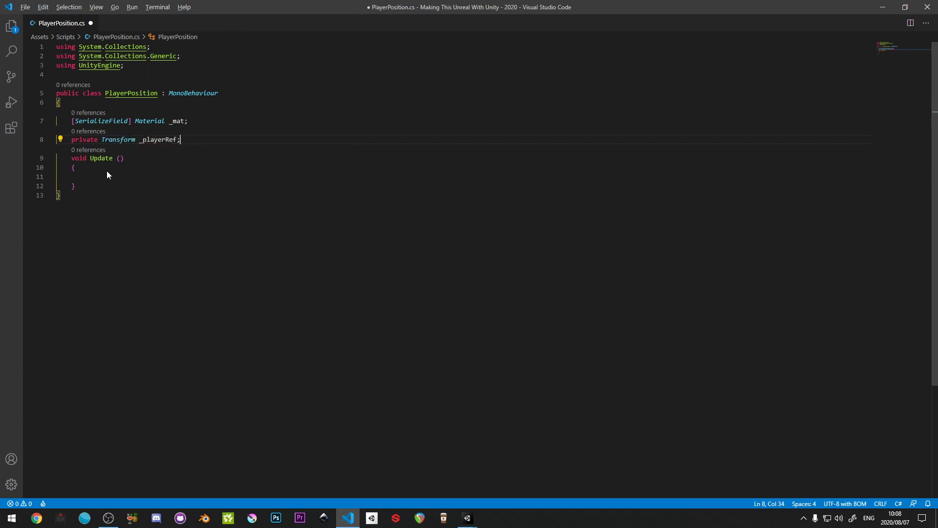
key(ctrl+s)
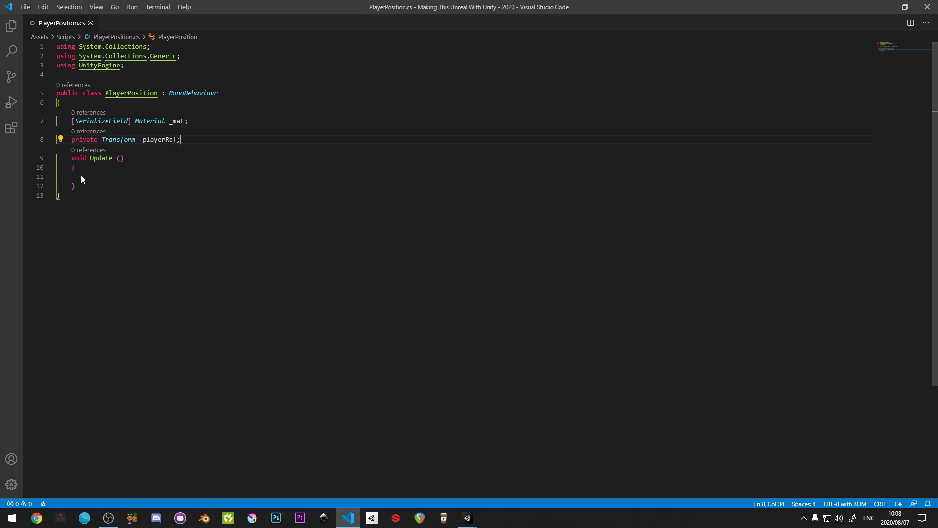
- Add an Awake method between the _playerRef field and Update, and begin its body with _playerRef
key(Return)
key(Return)
key(Return)
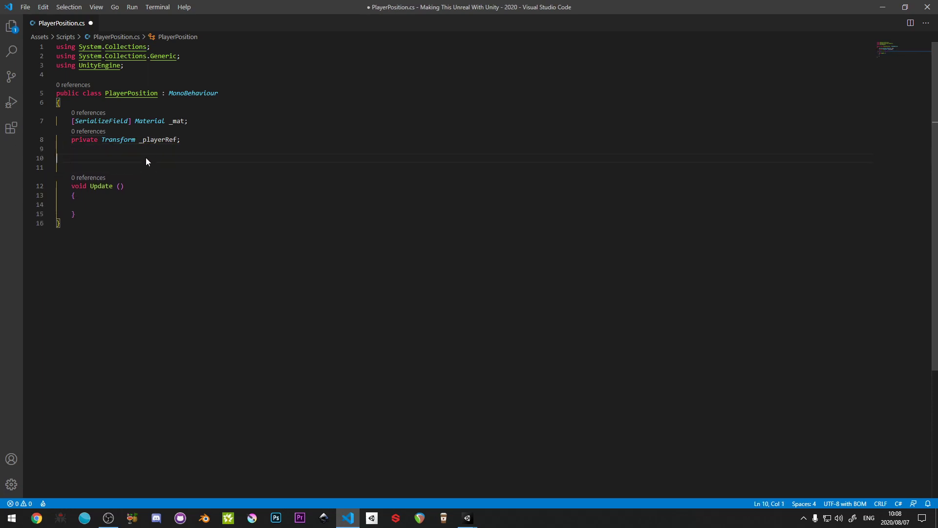
text(Awake)
key(Return)
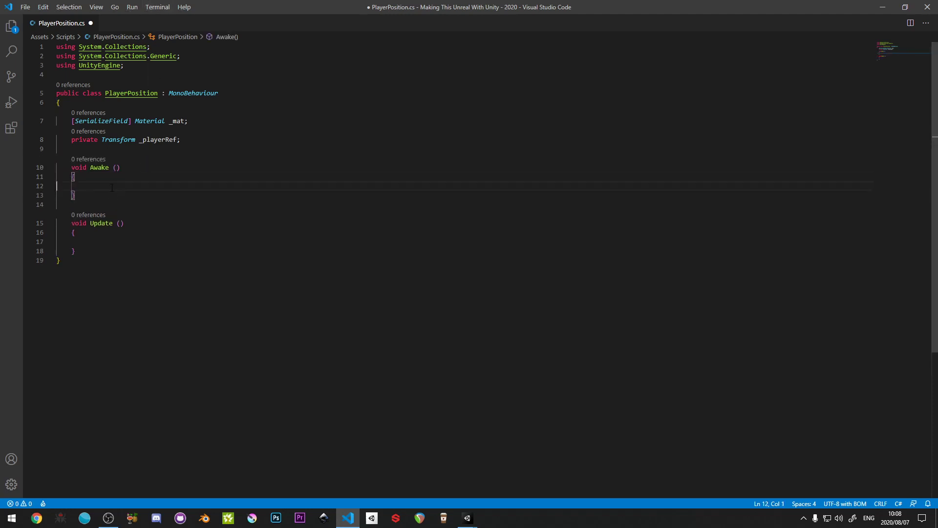
text(_playerRef = Find)
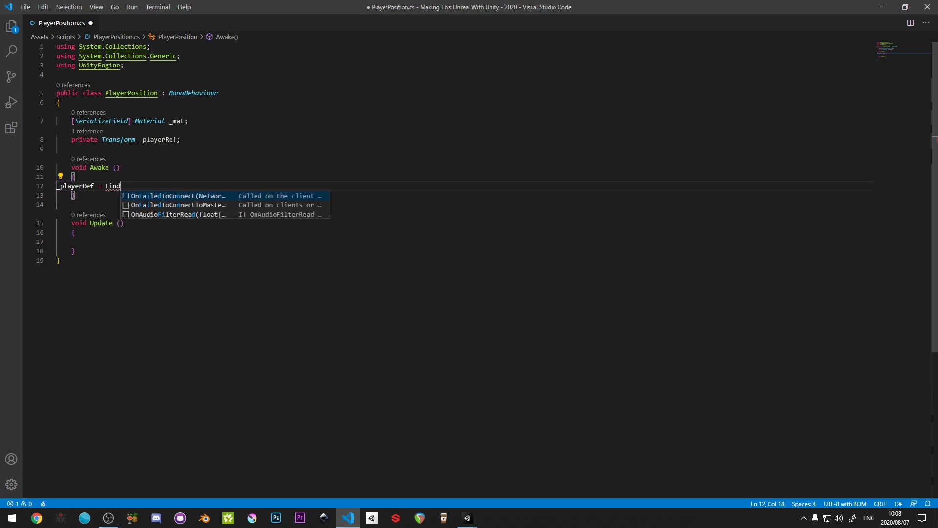
key(BackSpace)
key(BackSpace)
key(BackSpace)
key(BackSpace)
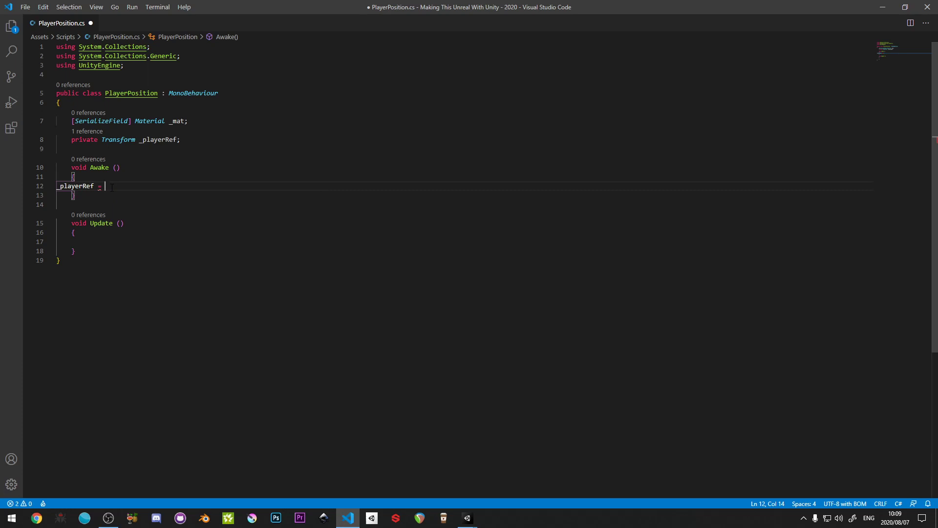
text(Game)
key(BackSpace)
key(BackSpace)
key(BackSpace)
key(BackSpace)
text(Find)
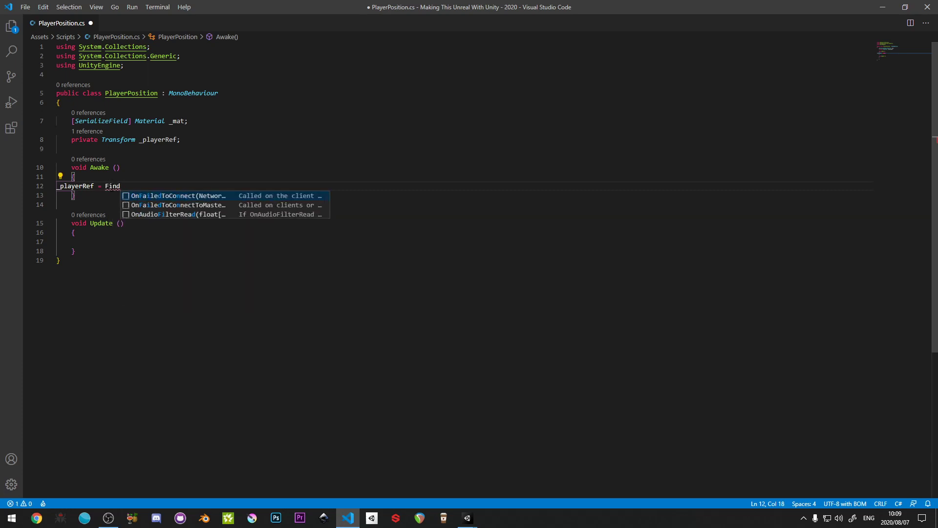
key(BackSpace)
key(BackSpace)
key(BackSpace)
key(BackSpace)
key(BackSpace)
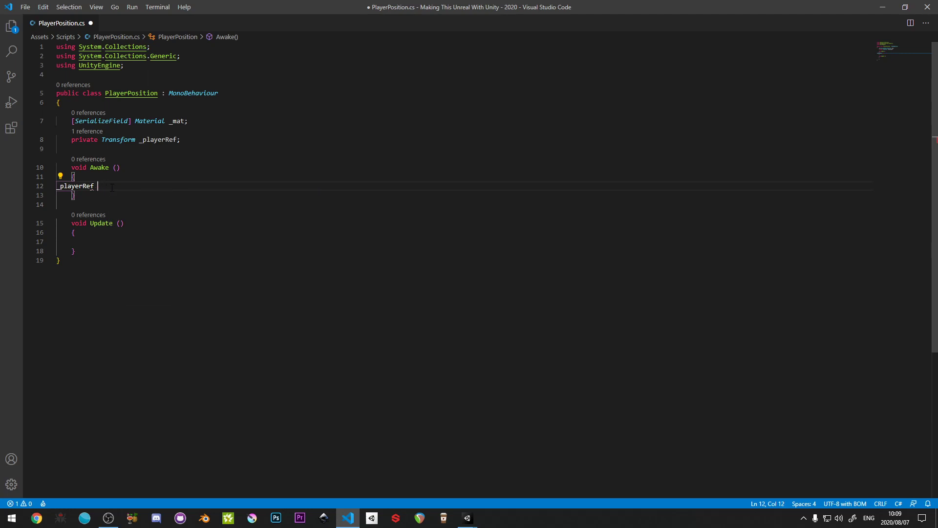
key(ctrl+s)
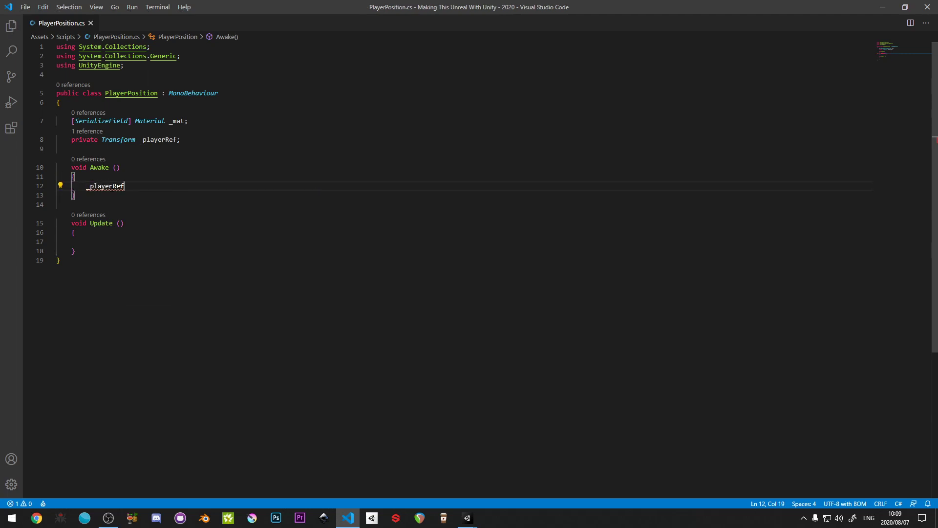
- Assign FindObjectOfType<SimplePlayerController> () to _playerRef in the Awake method and save the script
text(= Find)
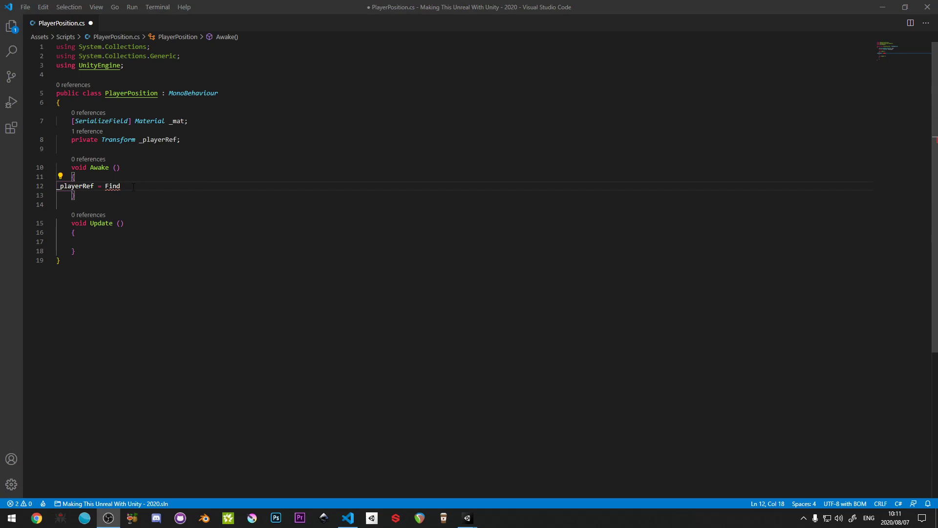
click(133, 187)
key(BackSpace)
key(BackSpace)
key(BackSpace)
key(BackSpace)
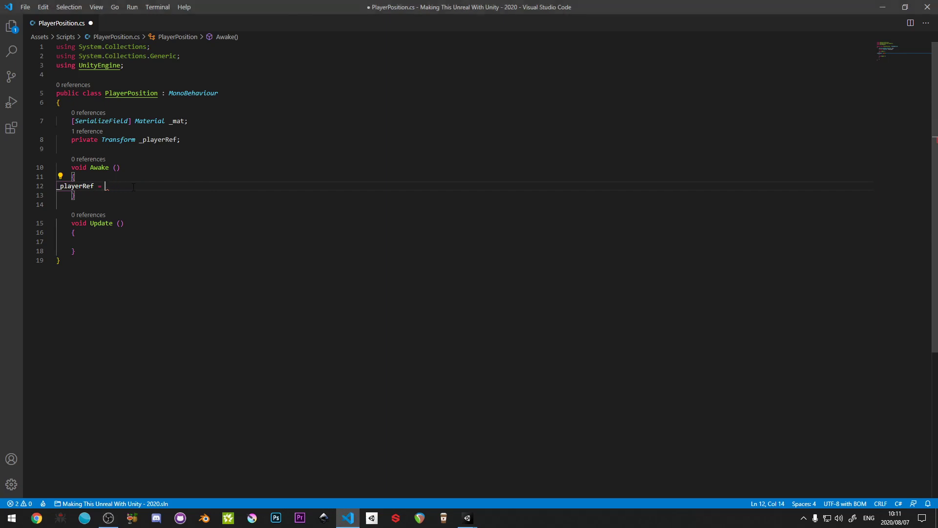
text(Find)
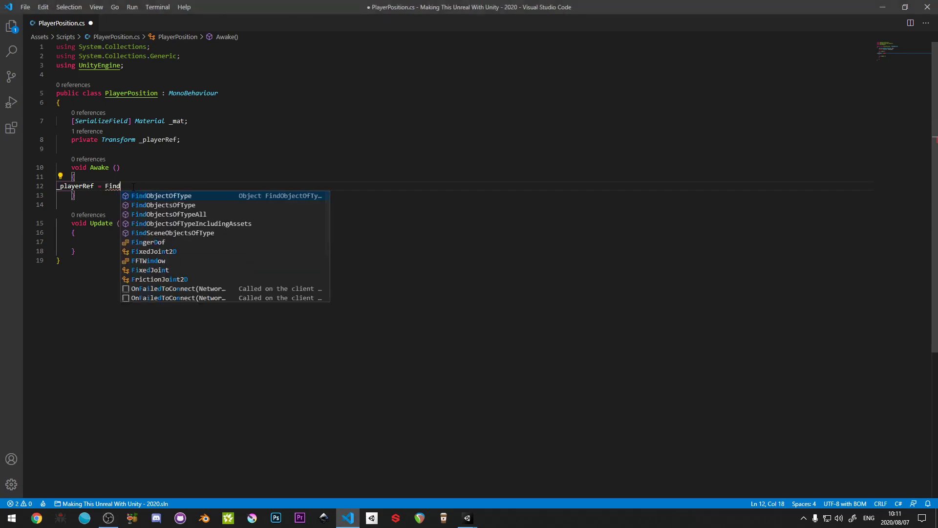
key(Tab)
text(<Simpl)
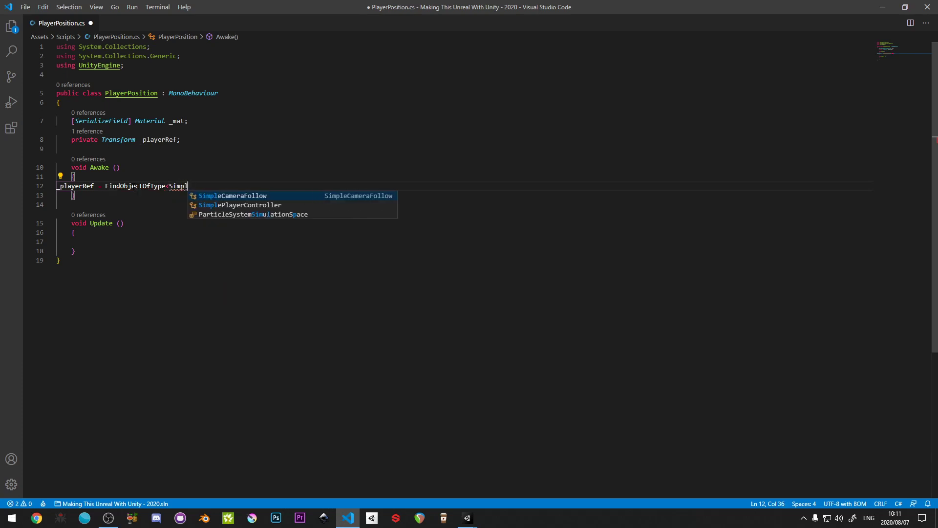
key(Tab)
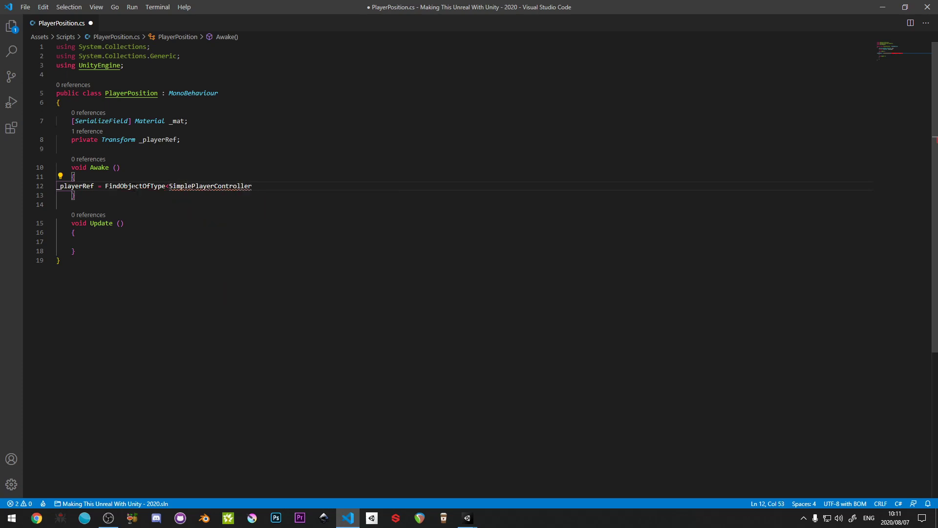
text(> ())
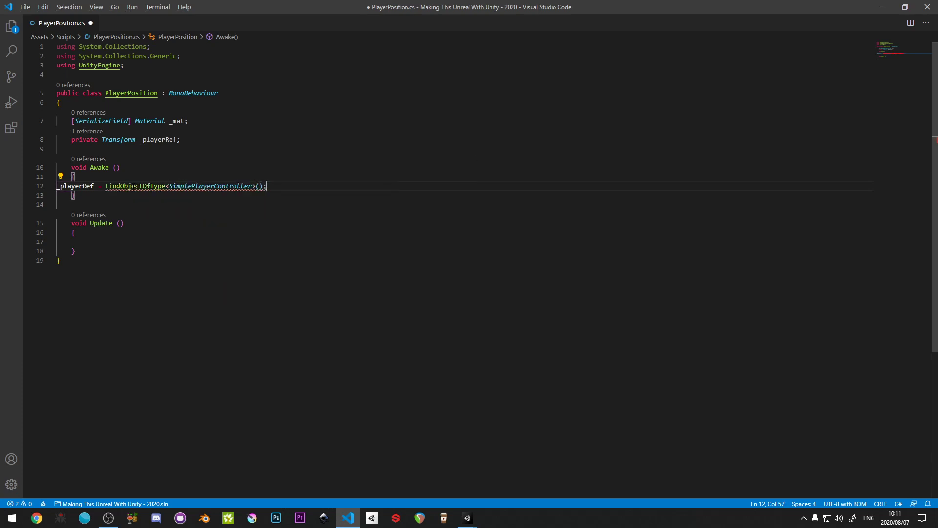
text(;)
key(ctrl+s)
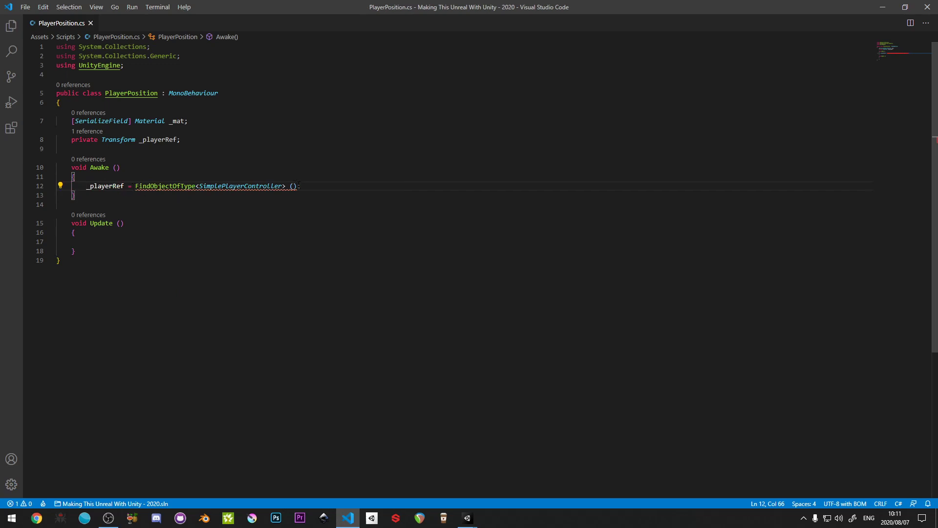
- Append .transform to the FindObjectOfType call in Awake and save the script
key(Left)
text(.transform)
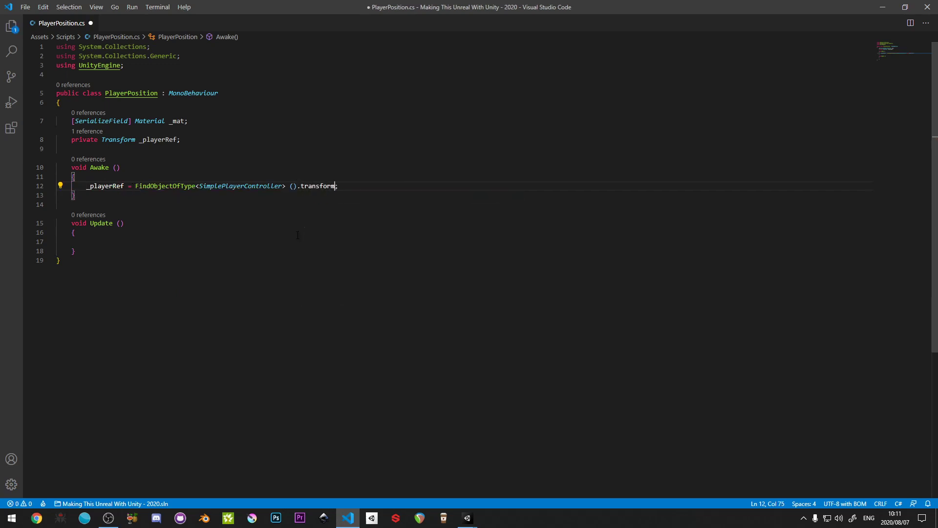
key(ctrl+s)
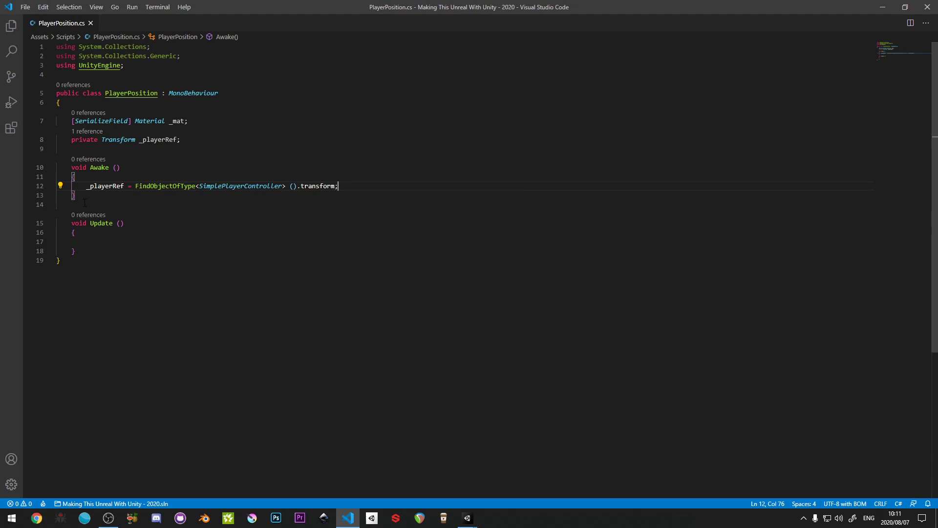
- Add an empty _mat.SetVector () call inside the Update method and save the script
click(97, 240)
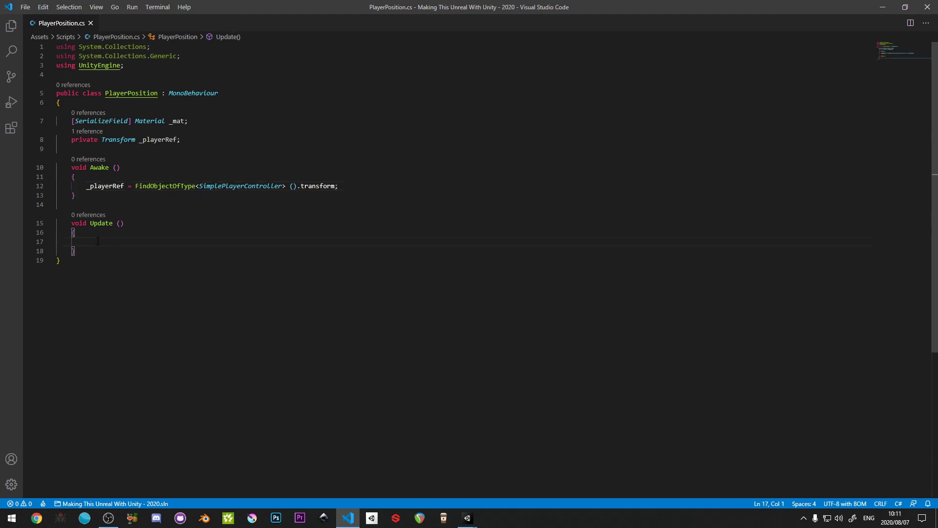
text(_mat.)
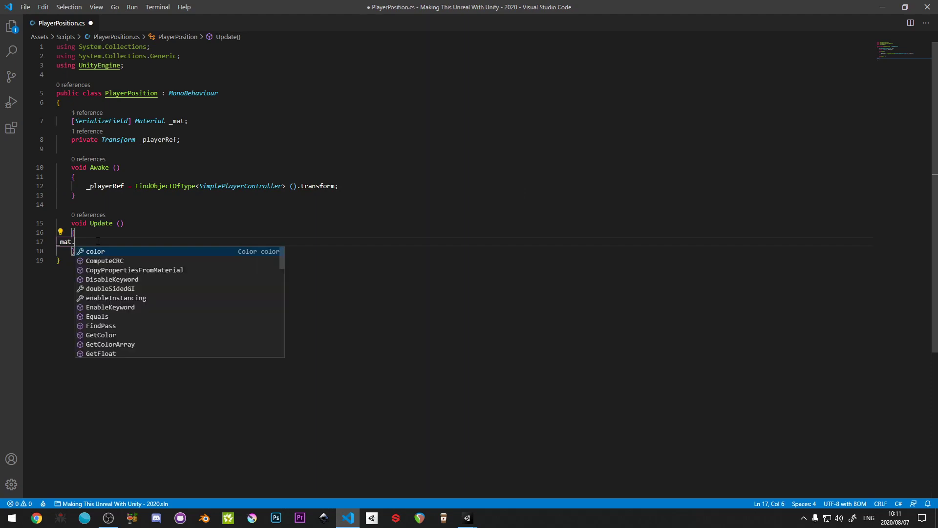
text(Set)
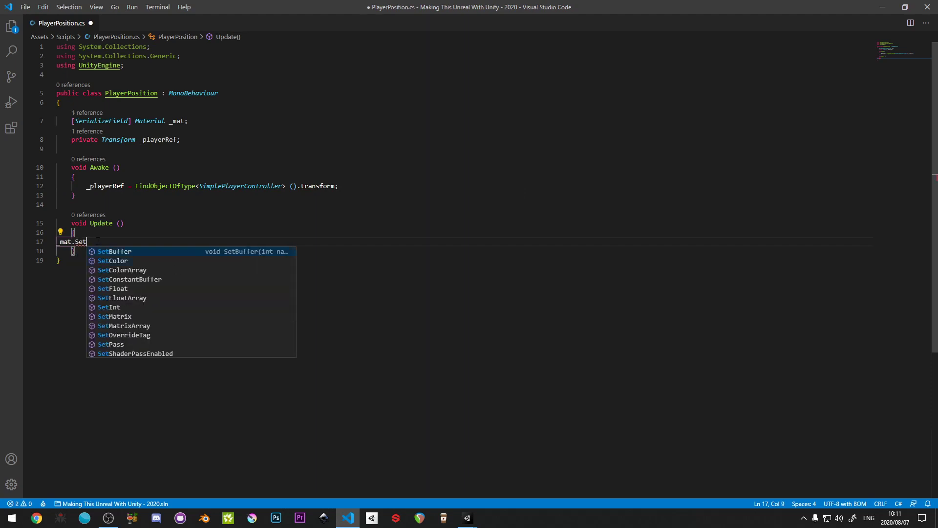
key(Down)
key(Down)
key(Down)
key(Down)
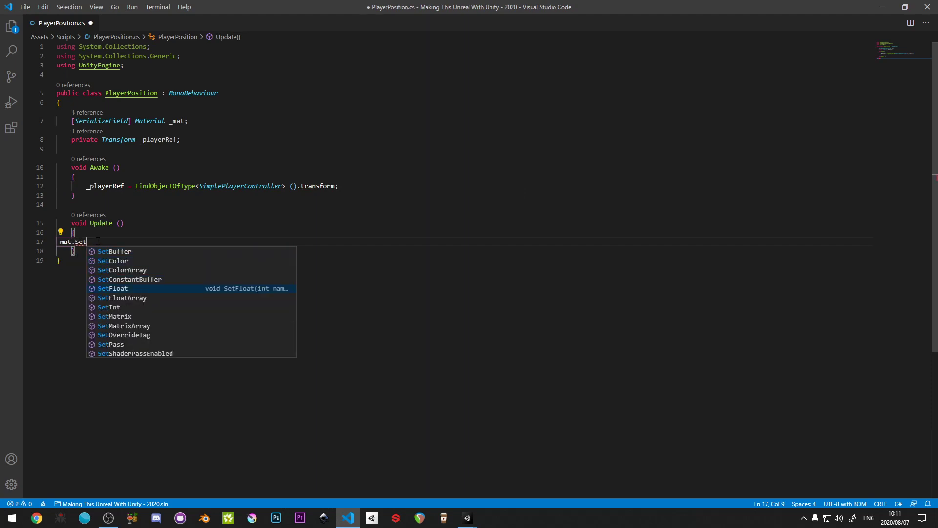
text(Vector )
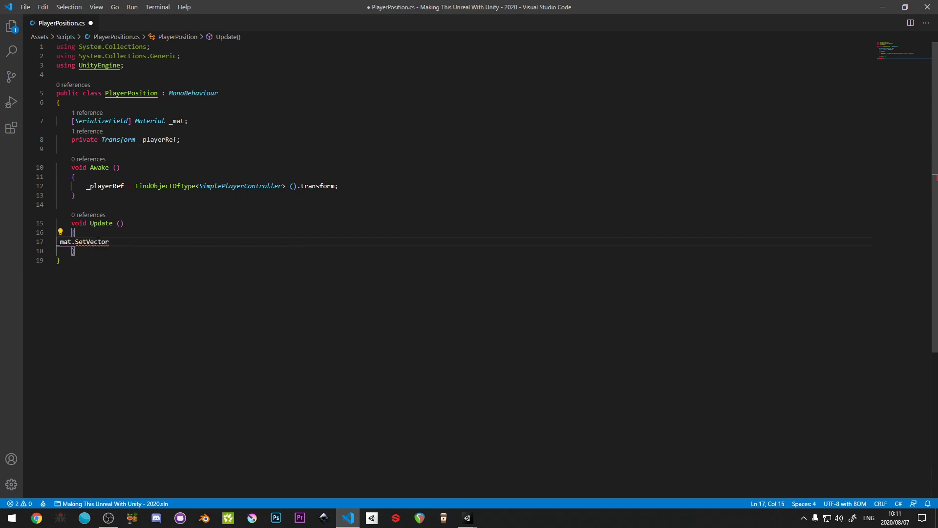
text(()
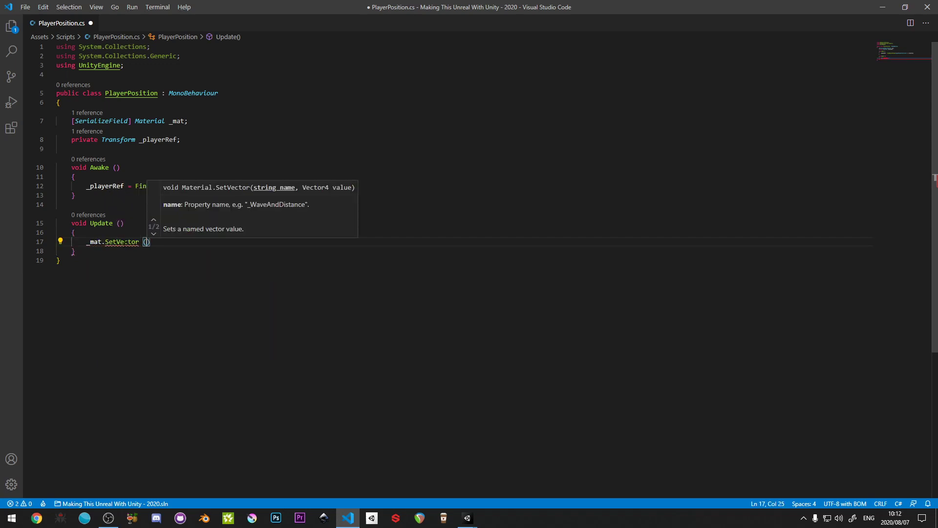
mouse_move(126, 243)
key(ctrl+s)
- Switch to Unity and copy the _playerPos reference name of sh_PinTable's Player Position property
mouse_move(468, 518)
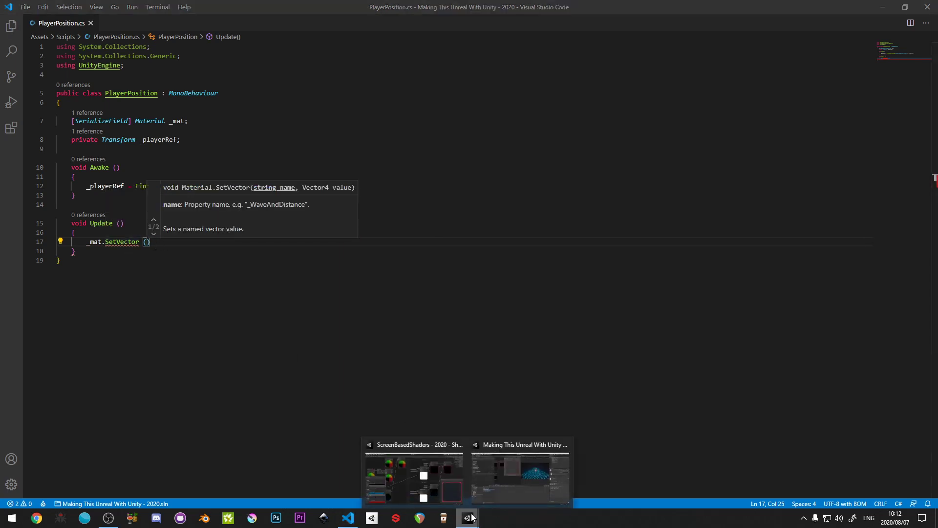
click(519, 502)
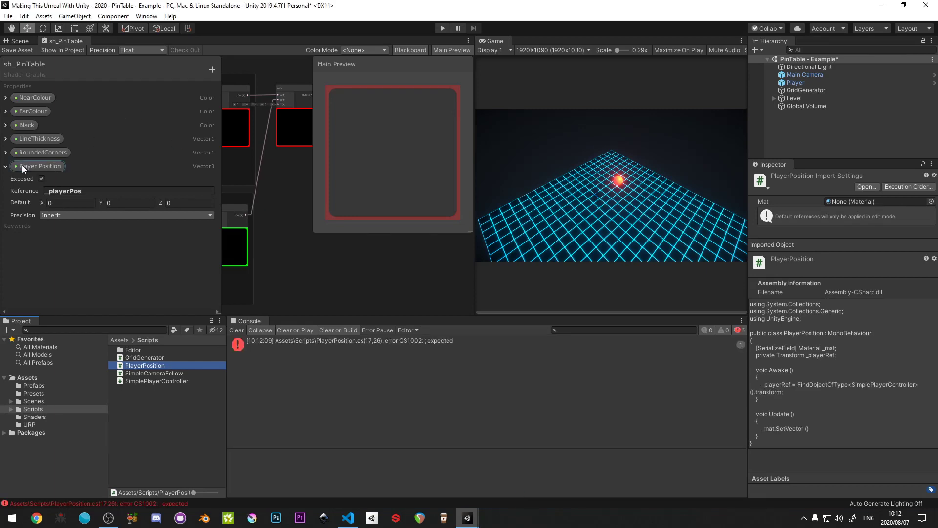
click(67, 190)
key(ctrl+c)
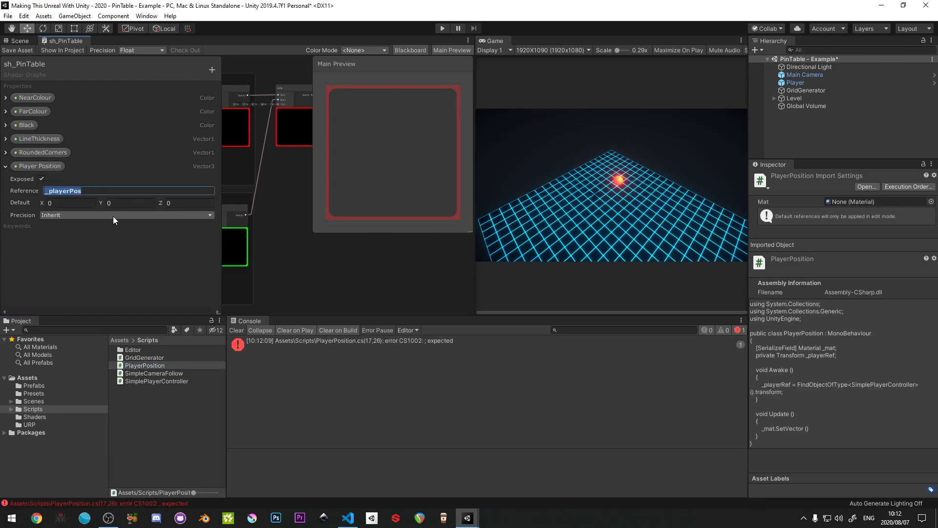
- Back in Visual Studio Code, complete the Update call as _mat.SetVector ("_playerPos", transform.position); and save the script
key(alt+Tab)
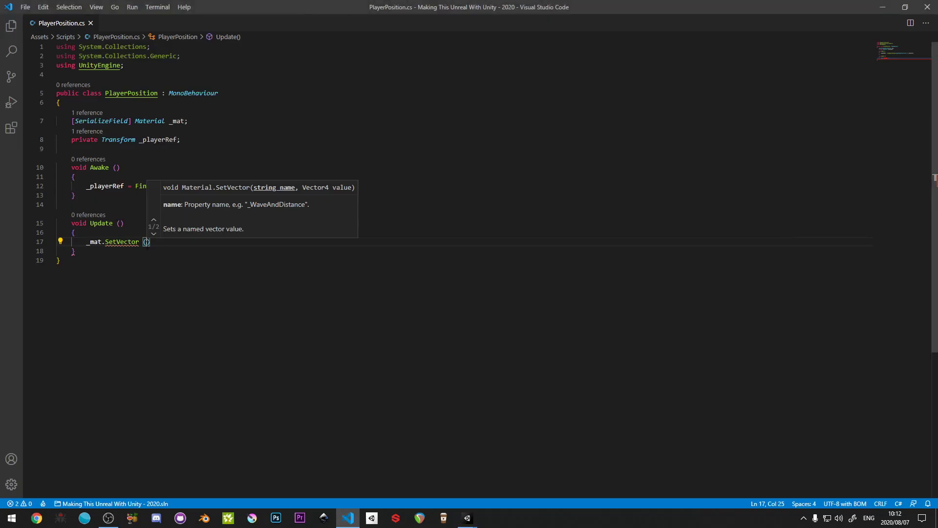
text(")
key(ctrl+v)
text(")
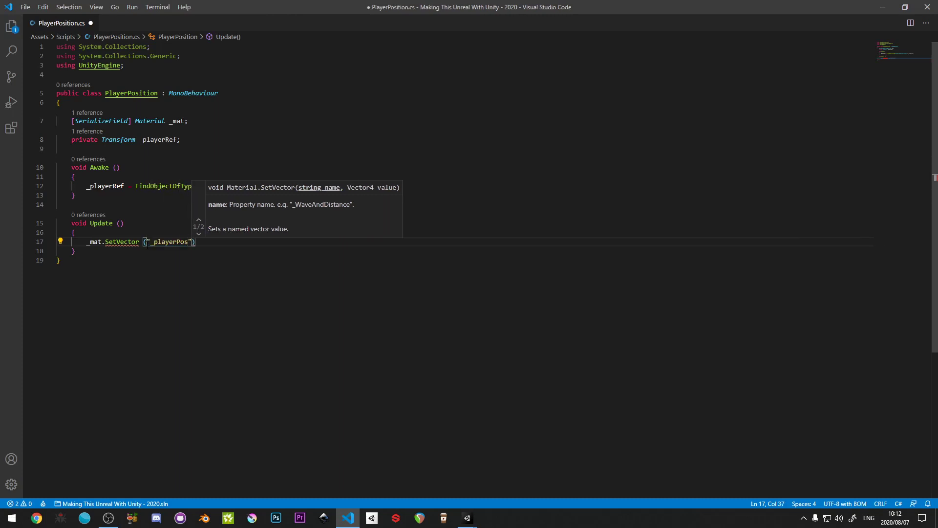
text(,transform)
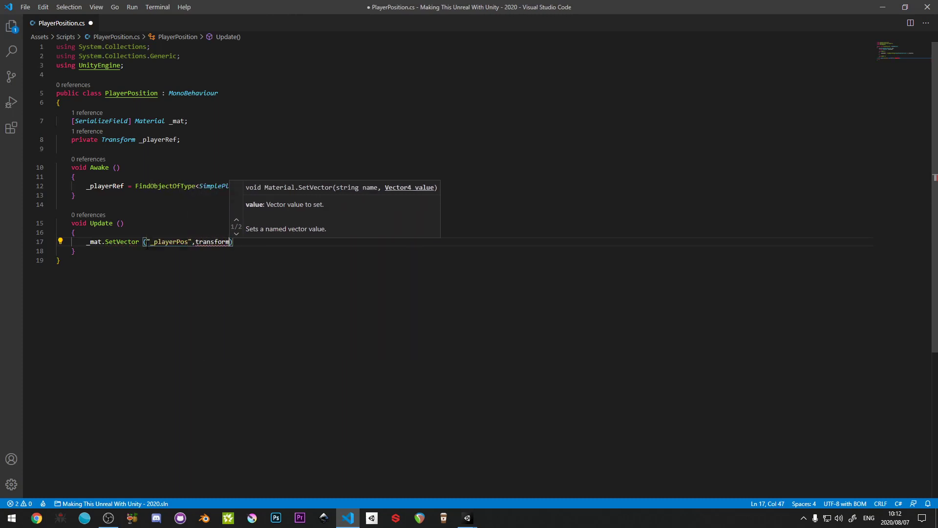
text(.pos)
key(Tab)
text())
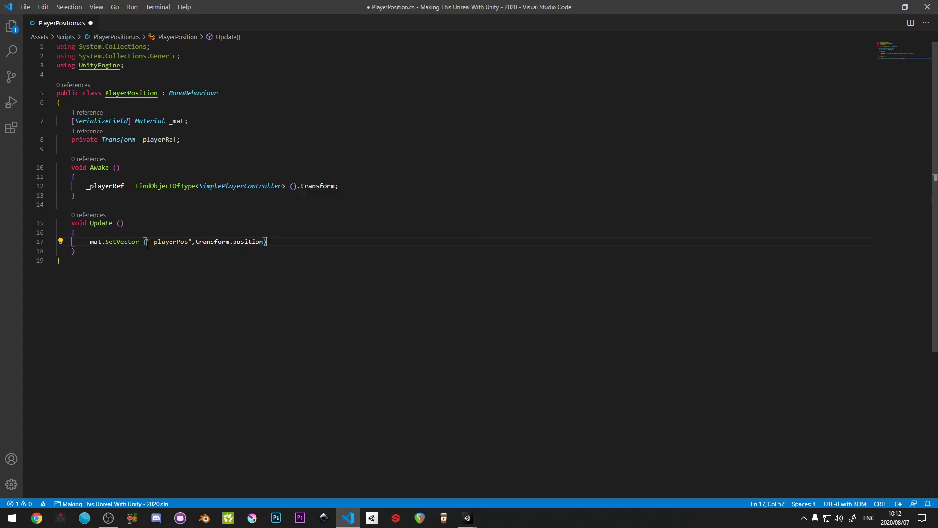
text(;)
key(ctrl+s)
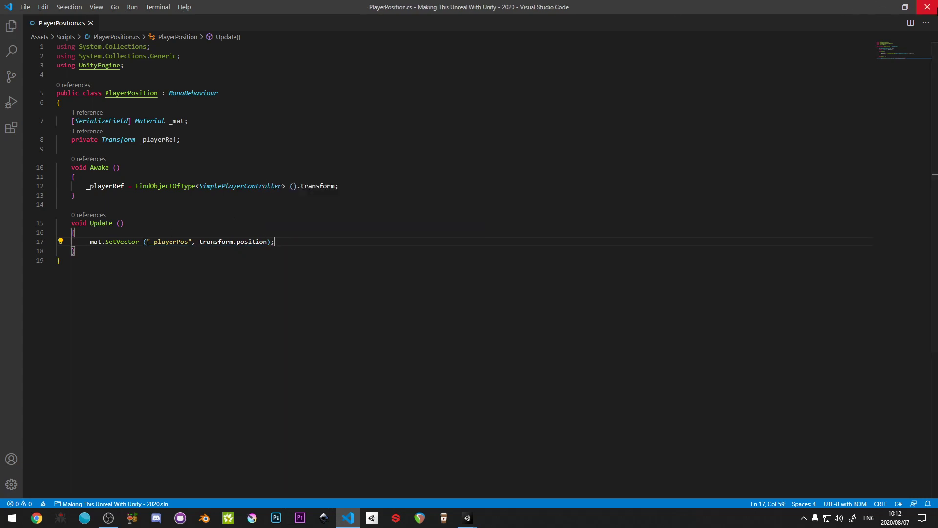
- Return to Unity and assign mat_PinTable from the Shaders folder to the Mat field of the Player object's Player Position script
click(882, 7)
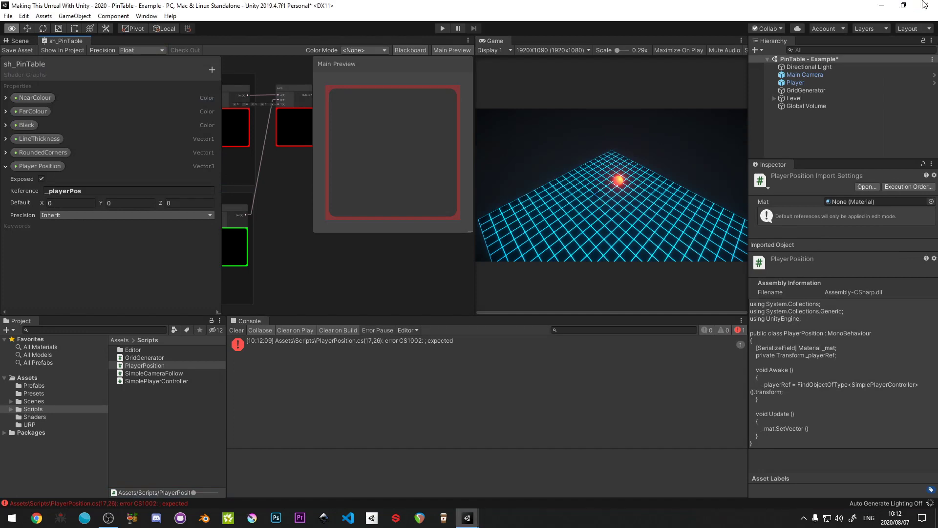
click(795, 82)
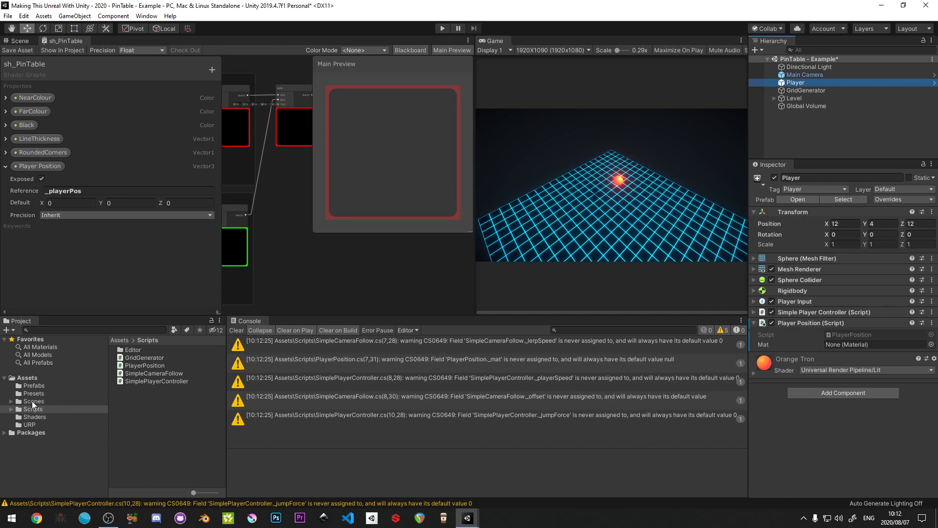
click(36, 415)
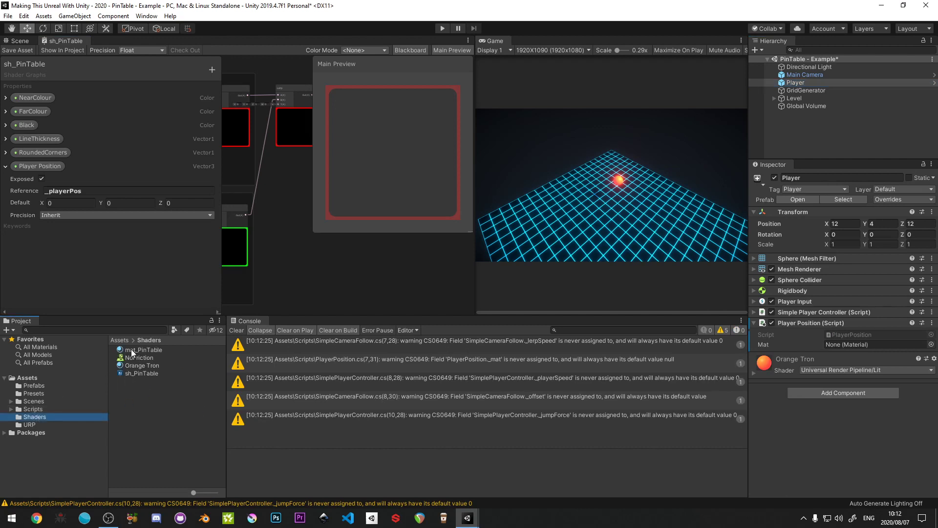
drag(132, 351, 870, 345)
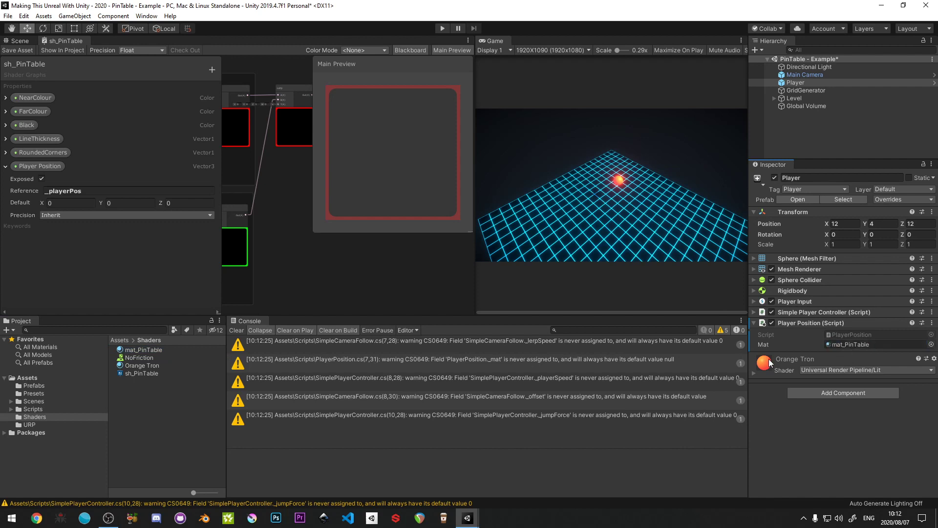
- Clear the console warnings and start play mode with the mat_PinTable material selected
click(235, 331)
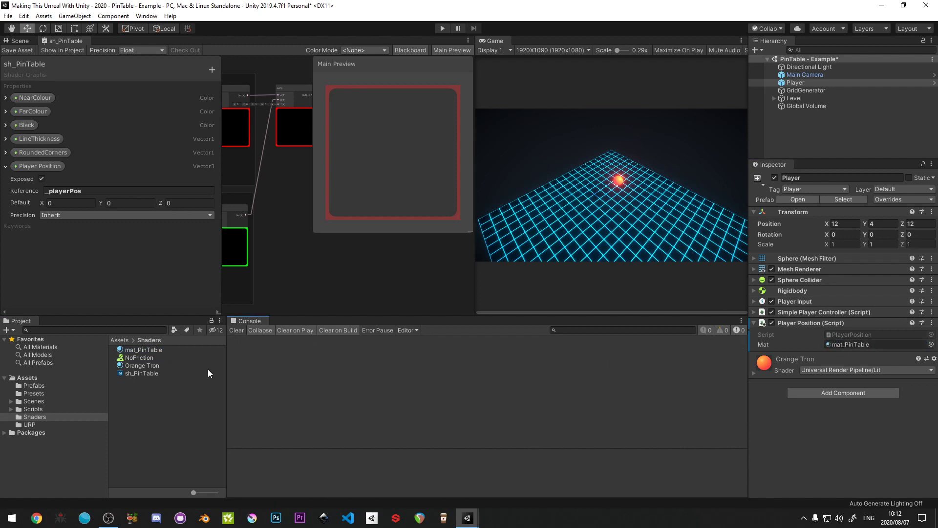
click(143, 349)
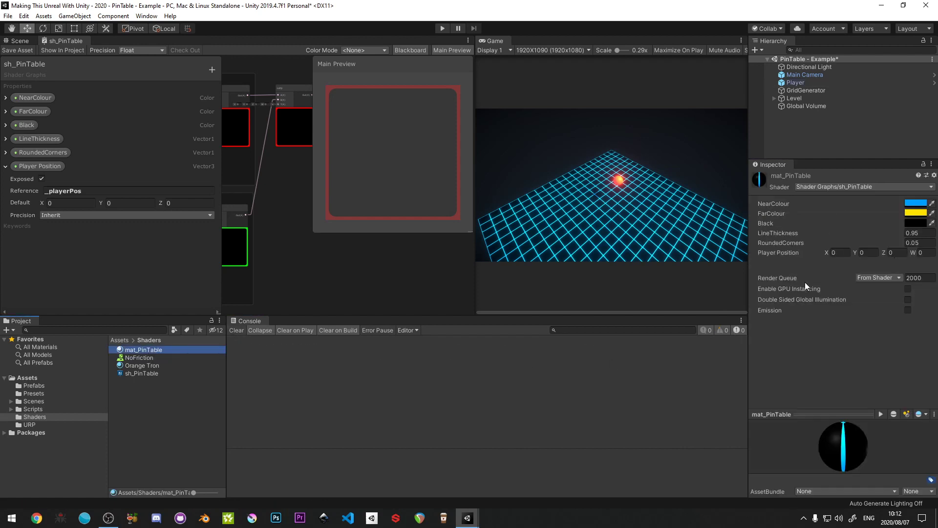
click(442, 29)
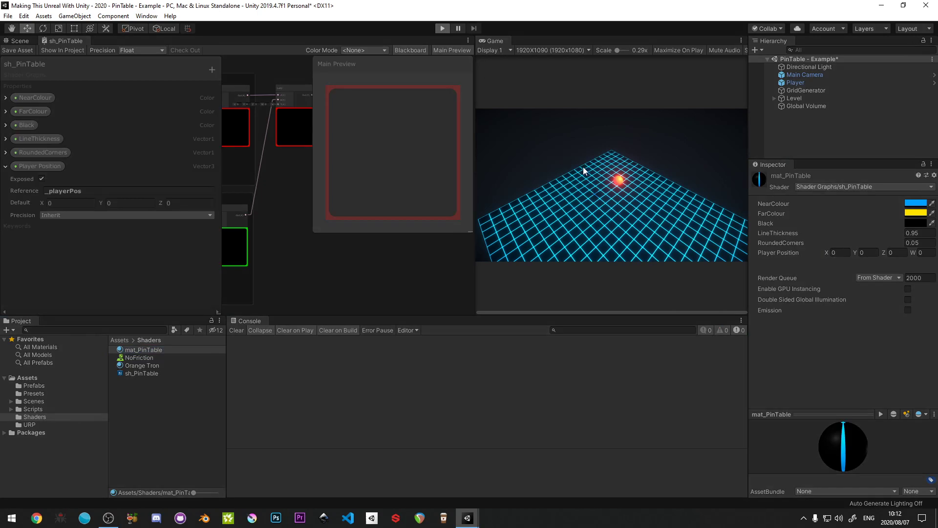
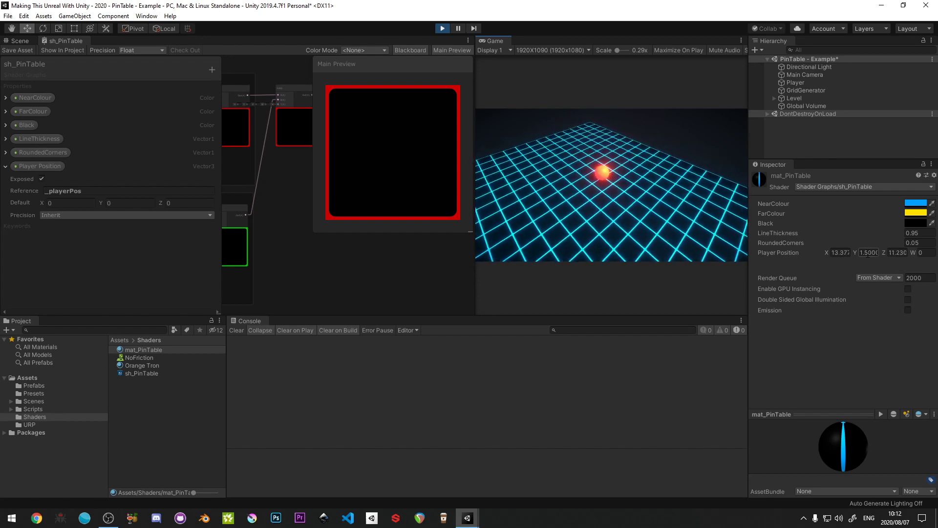
- Stop play mode and save the scene
key(ctrl+p)
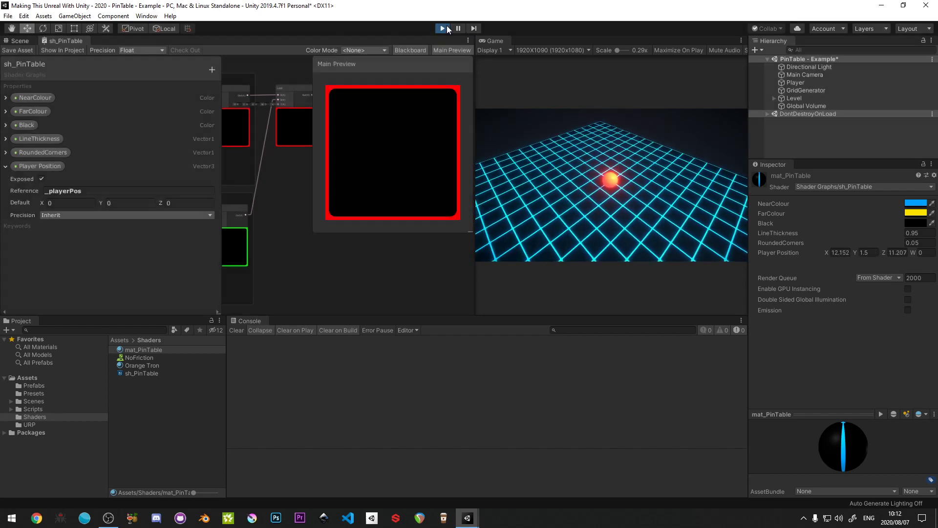
key(ctrl+s)
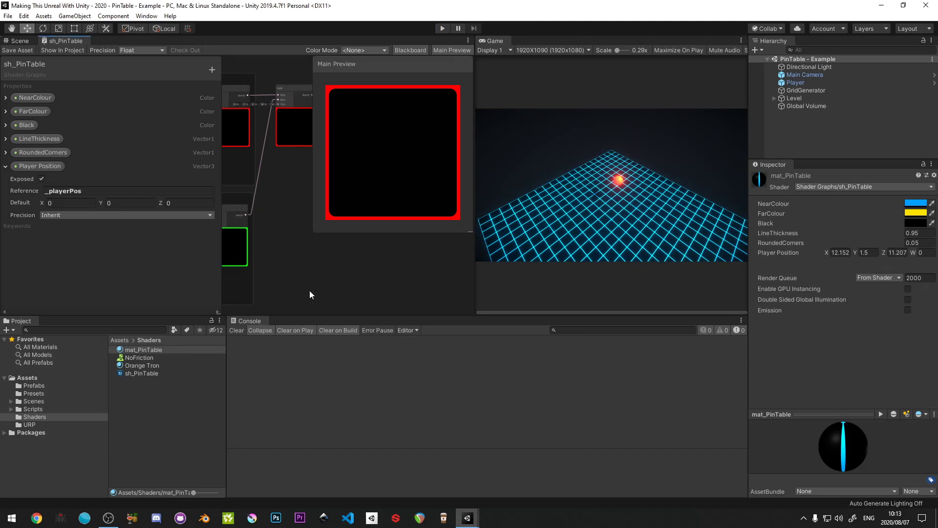
- Maximise the sh_PinTable graph window and make its Blackboard narrower and tall enough to fill the window height
key(shift+space)
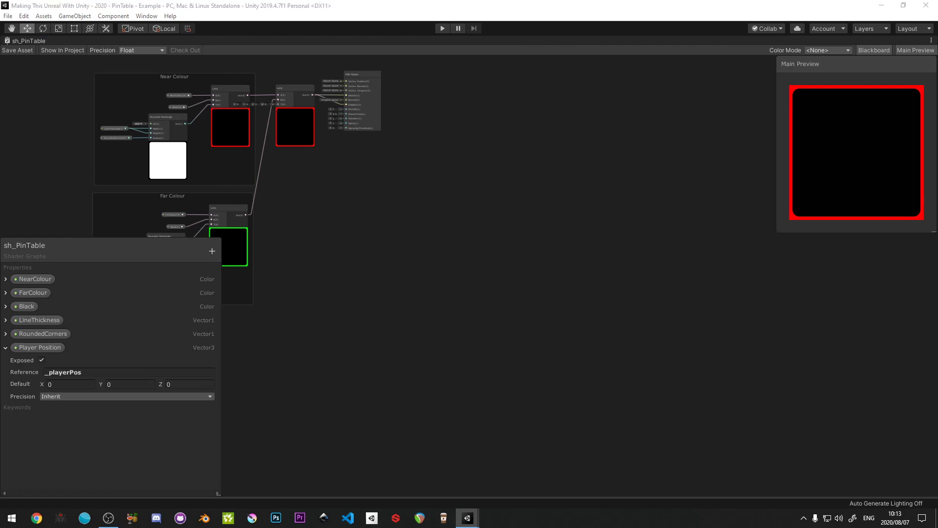
key(shift+space)
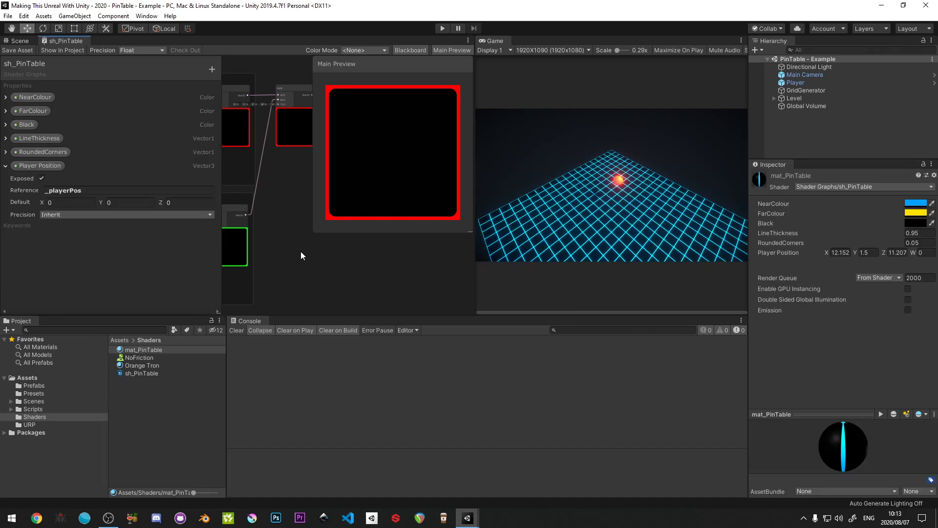
key(shift+space)
middle_drag(292, 260, 558, 282)
drag(156, 243, 120, 62)
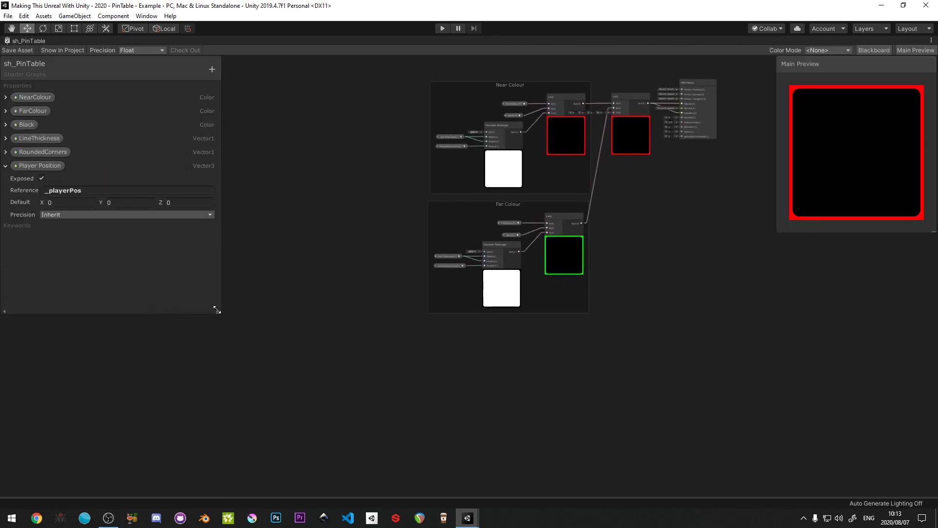
drag(218, 310, 182, 488)
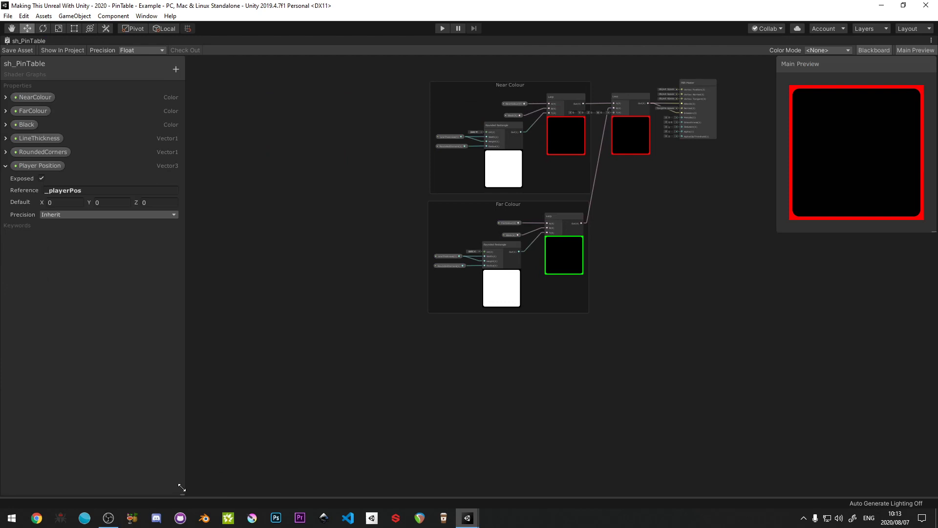
- Add a Sphere Mask node in the empty area below the Far Colour group
middle_drag(327, 329, 362, 323)
scroll(407, 334, up, 4)
middle_drag(425, 343, 270, 299)
scroll(271, 298, up, 1)
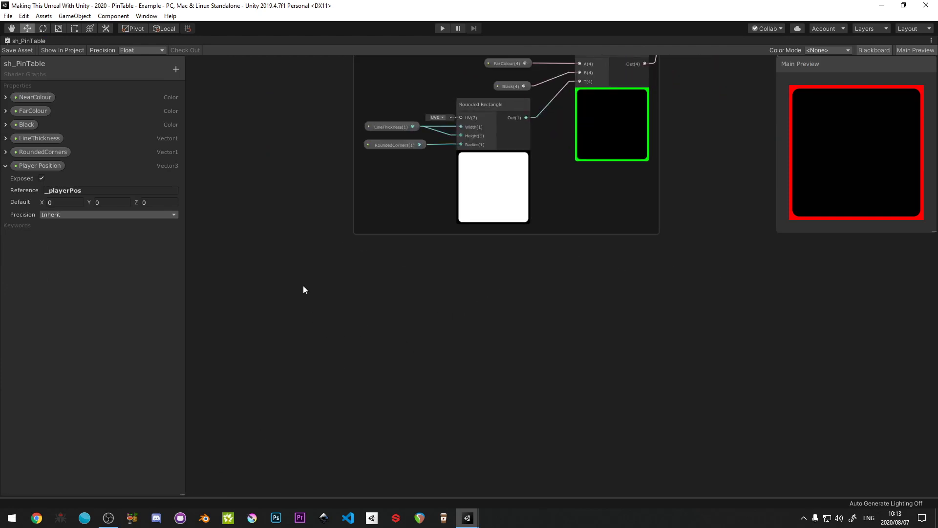
right_click(303, 285)
click(331, 291)
text(Sphere)
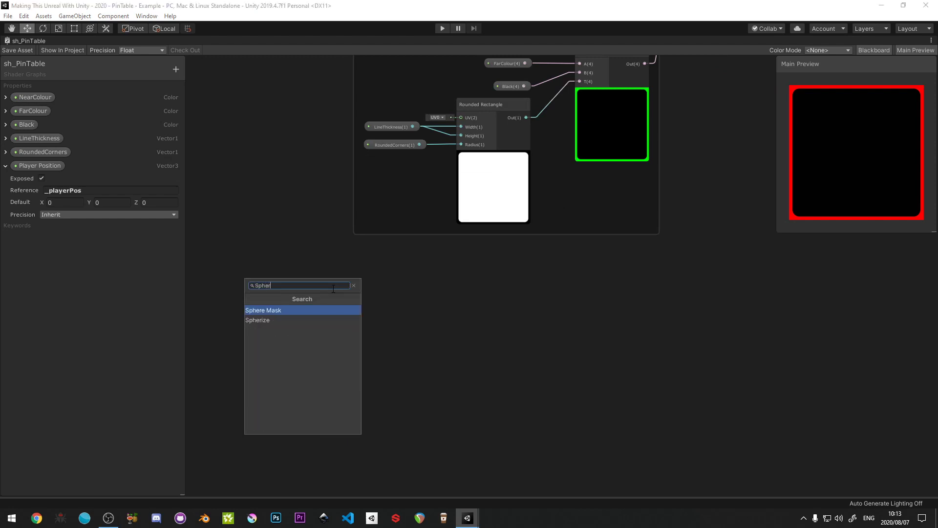
click(298, 309)
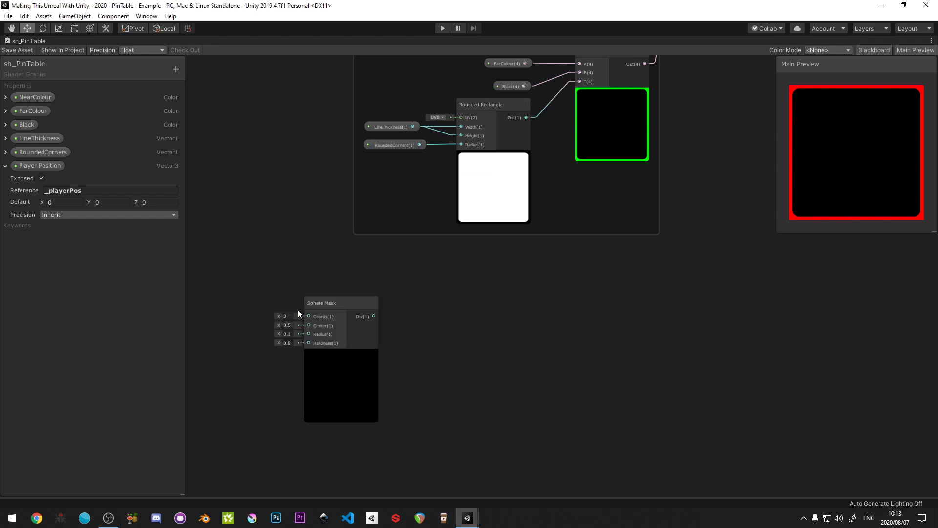
drag(339, 300, 363, 274)
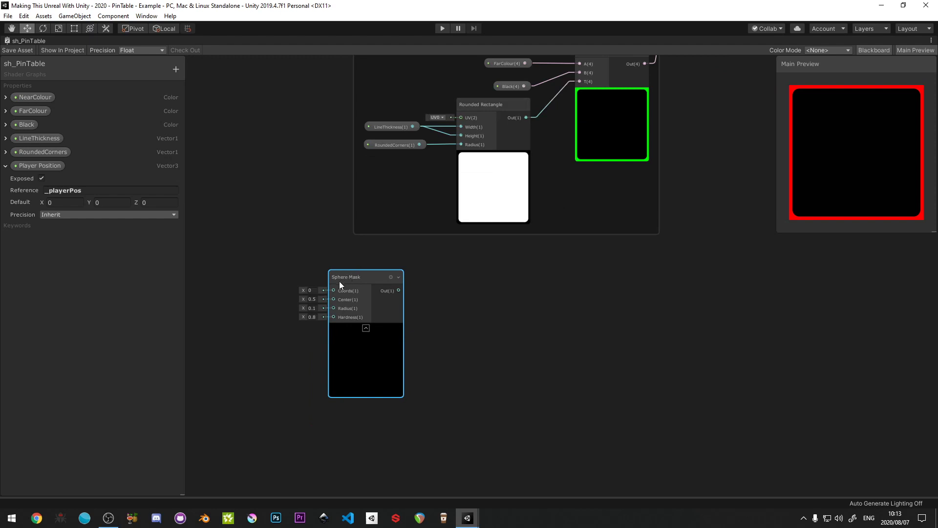
drag(340, 281, 381, 282)
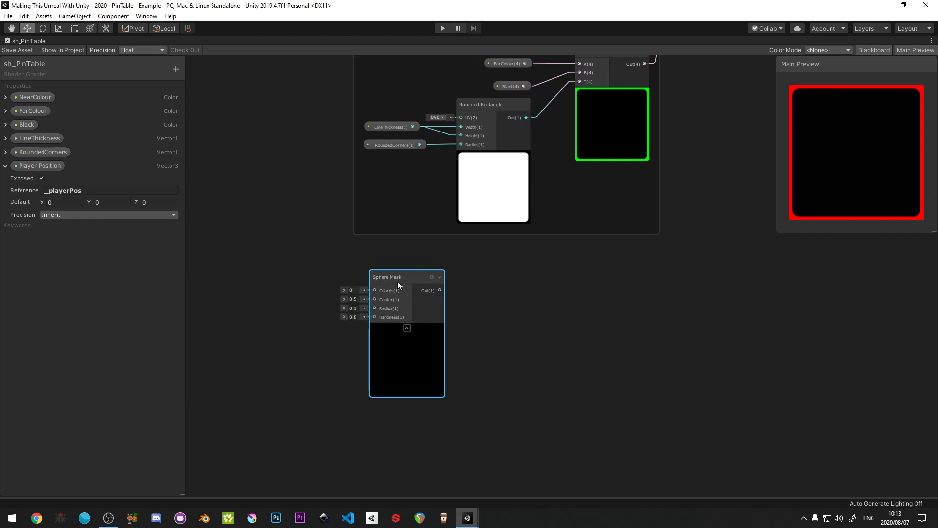
mouse_move(399, 279)
mouse_down()
mouse_move(427, 294)
mouse_move(404, 285)
mouse_up()
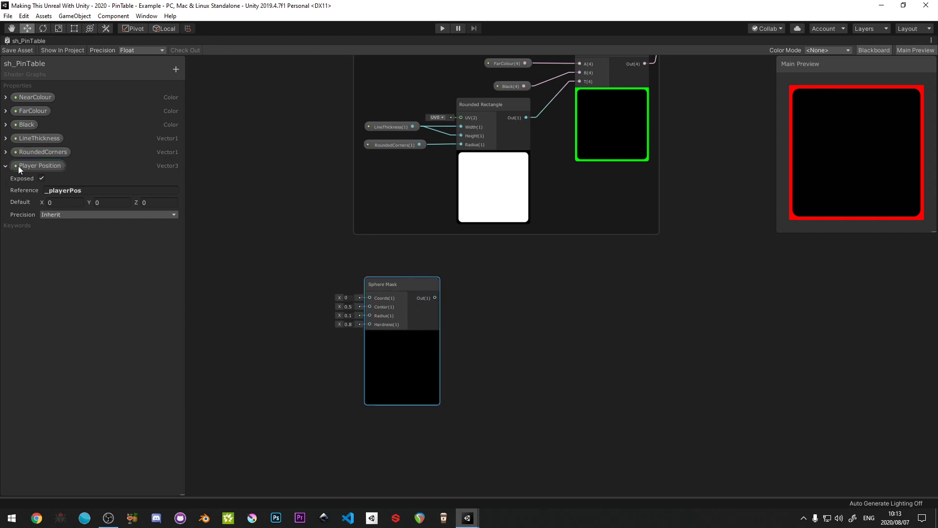
- Place the Player Position property beside the Sphere Mask node and connect it to the Center input
drag(19, 165, 267, 307)
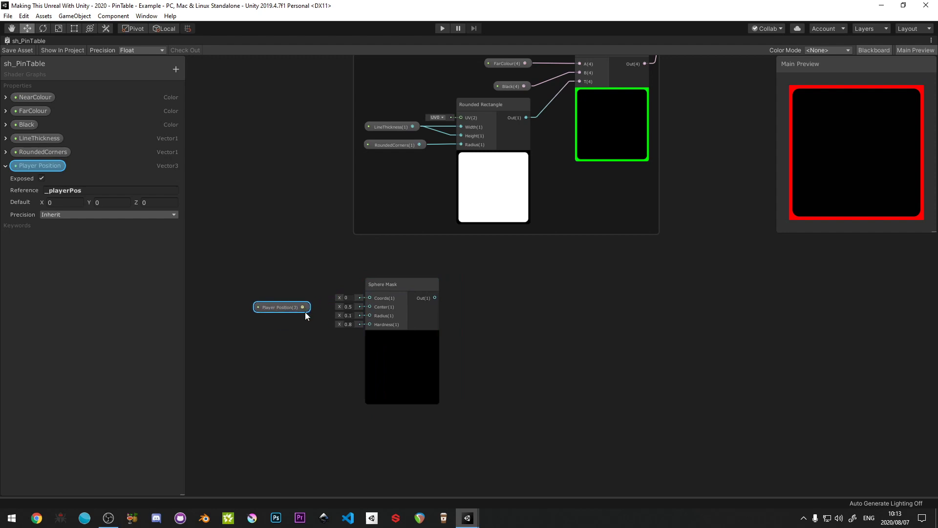
drag(302, 307, 369, 306)
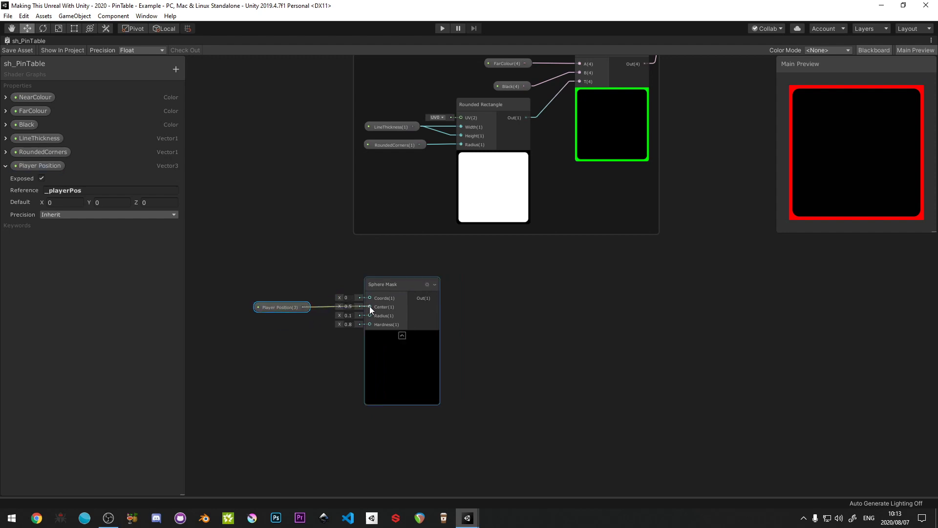
mouse_move(295, 309)
mouse_down()
mouse_move(285, 332)
mouse_move(279, 307)
mouse_up()
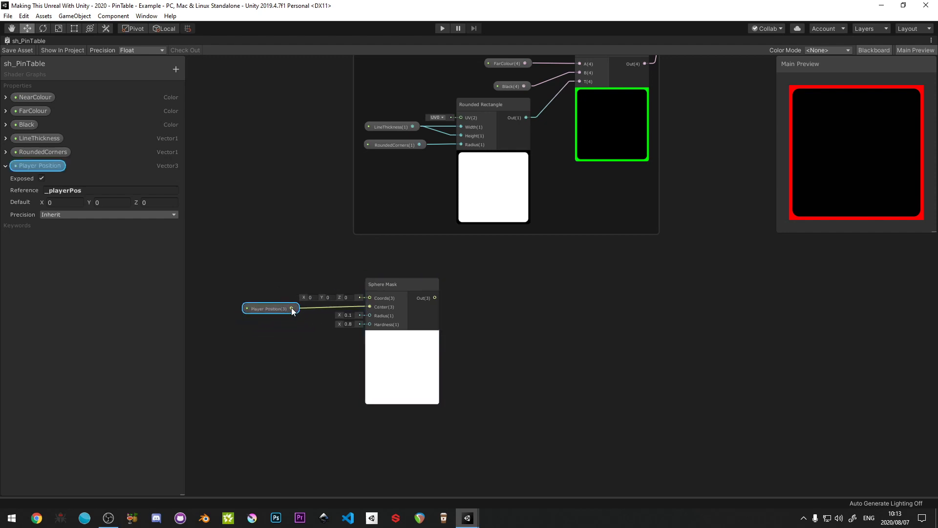
drag(293, 308, 275, 246)
right_click(274, 246)
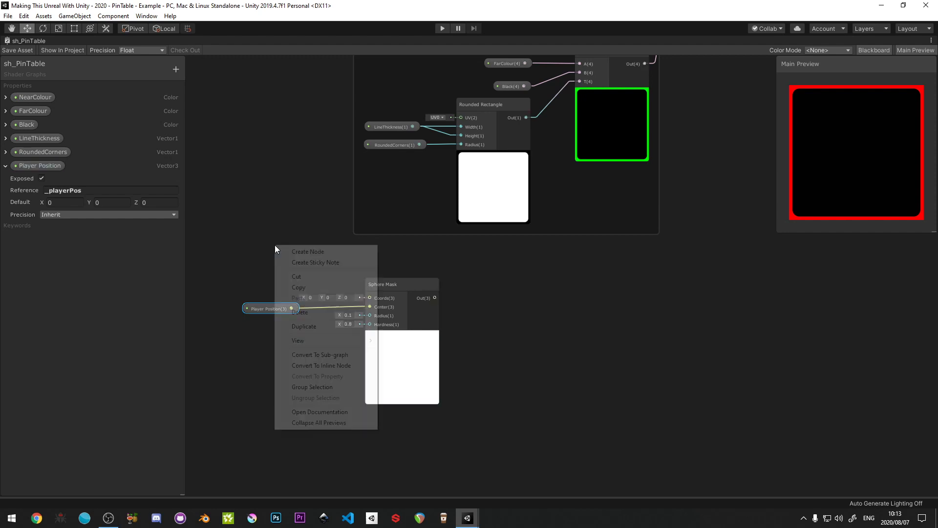
click(239, 299)
drag(263, 309, 264, 321)
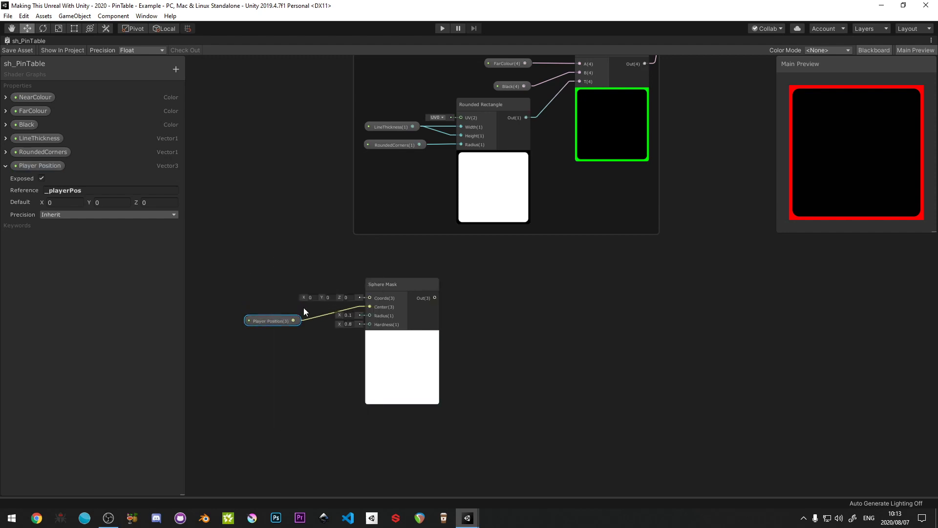
- Add an Object node, connect its Position output to the Sphere Mask's Coords input, and line it up above Player Position
right_click(289, 267)
click(320, 271)
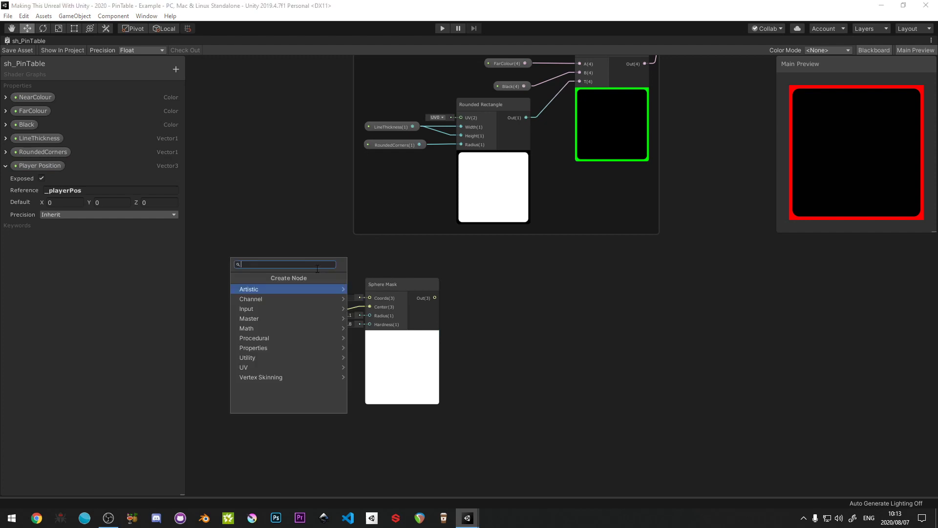
text(Object)
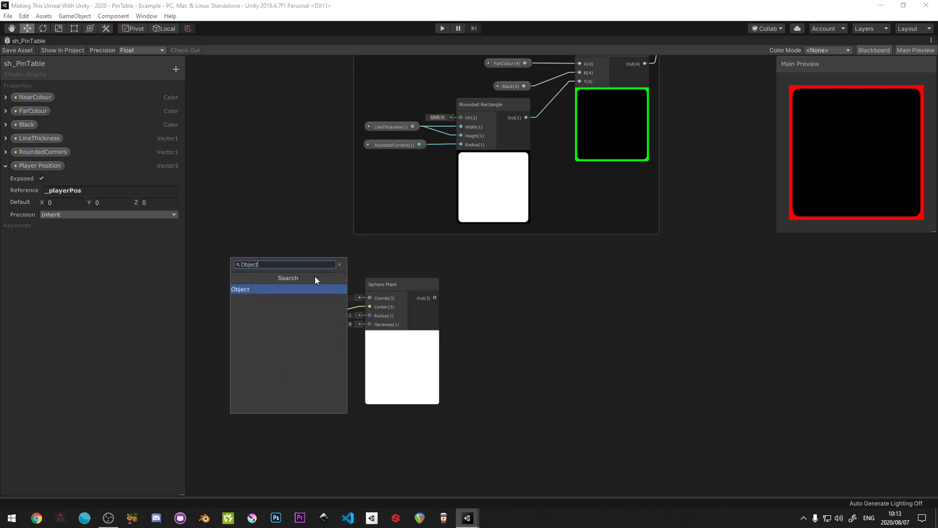
click(297, 290)
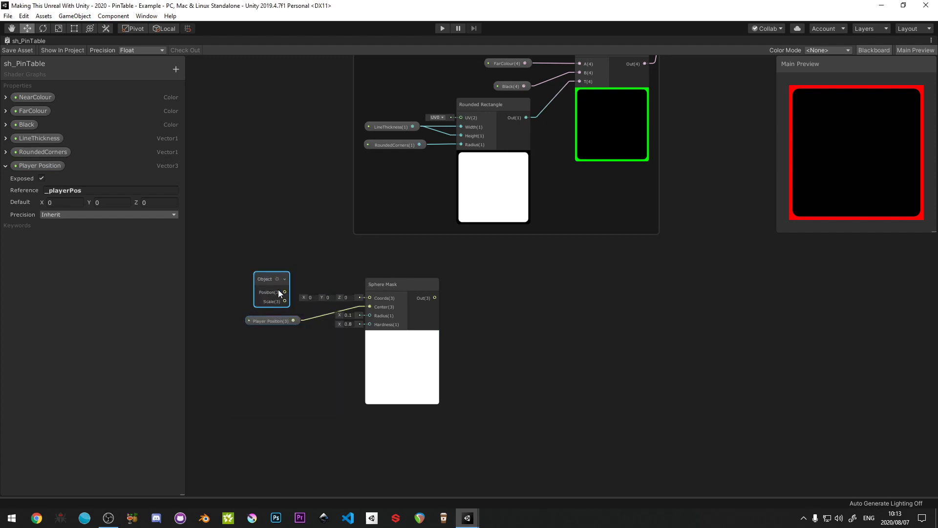
drag(285, 293, 369, 298)
drag(273, 285, 303, 319)
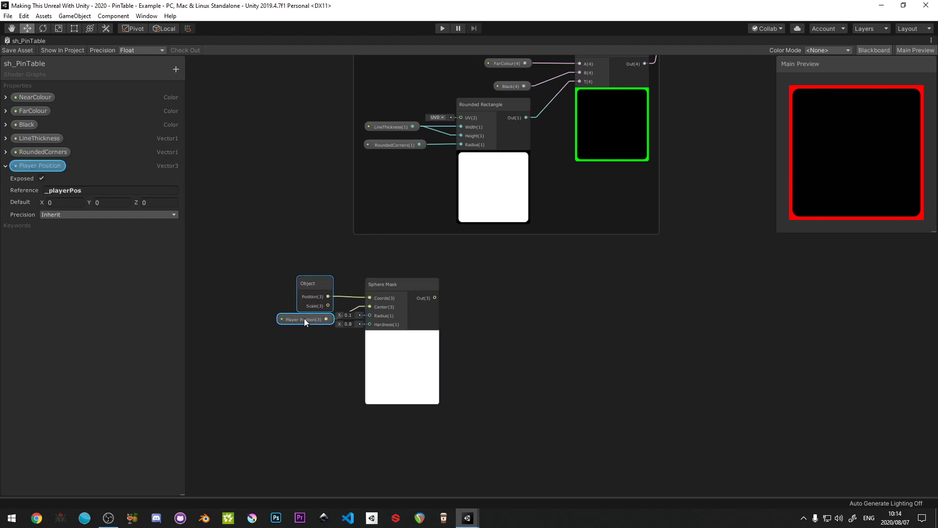
- Create a Vector1 property named Radius with default 2 and connect it to the Sphere Mask's Radius input
scroll(341, 332, up, 2)
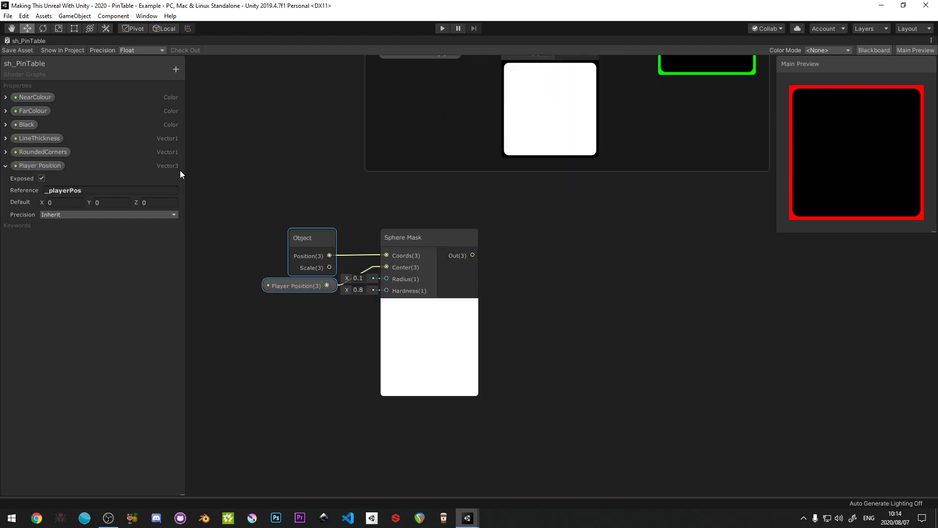
click(5, 166)
click(176, 69)
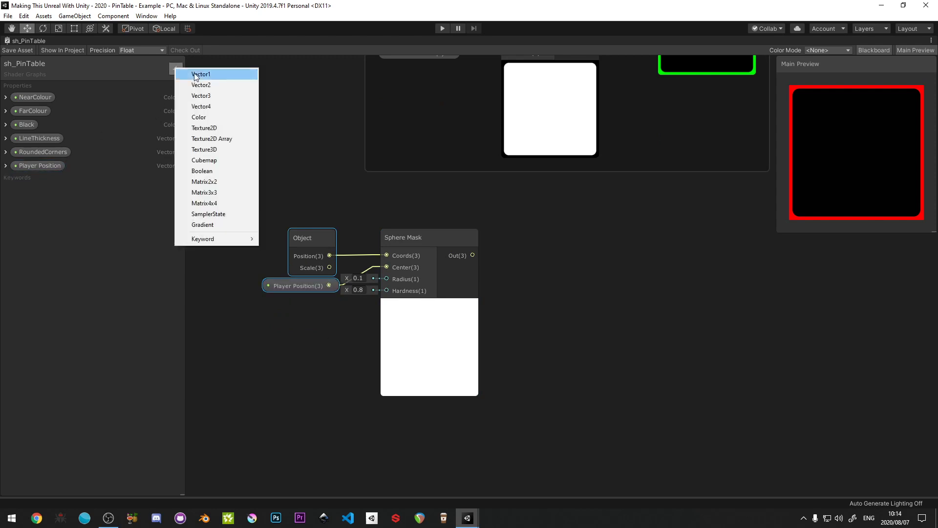
click(195, 74)
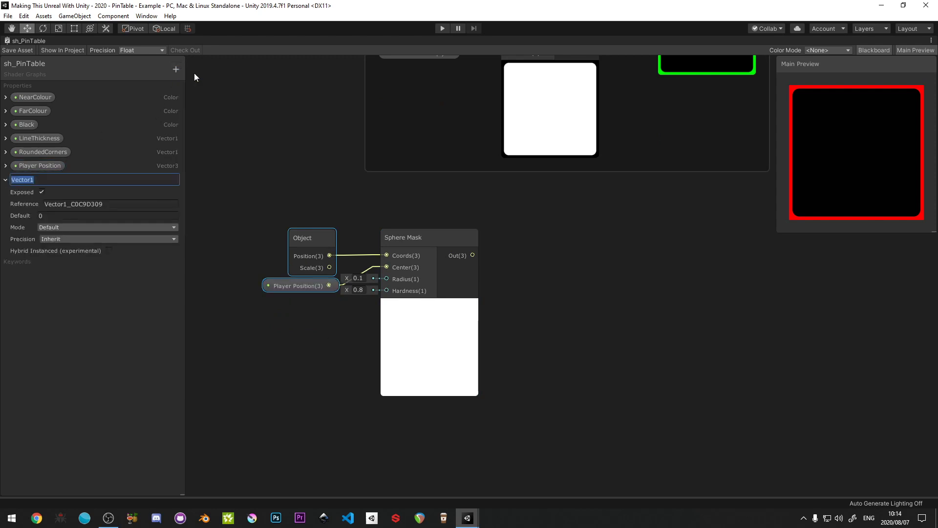
text(Radius)
key(Return)
click(49, 215)
text(2)
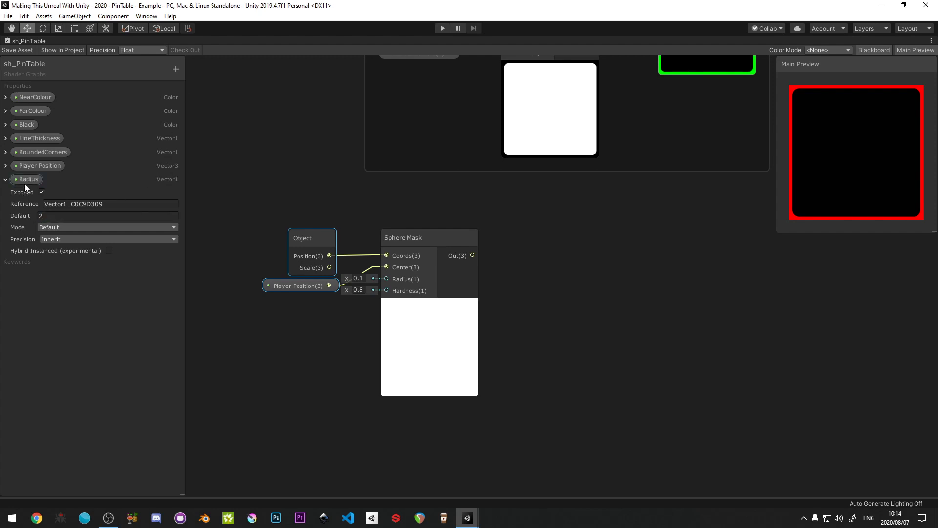
drag(25, 181, 386, 278)
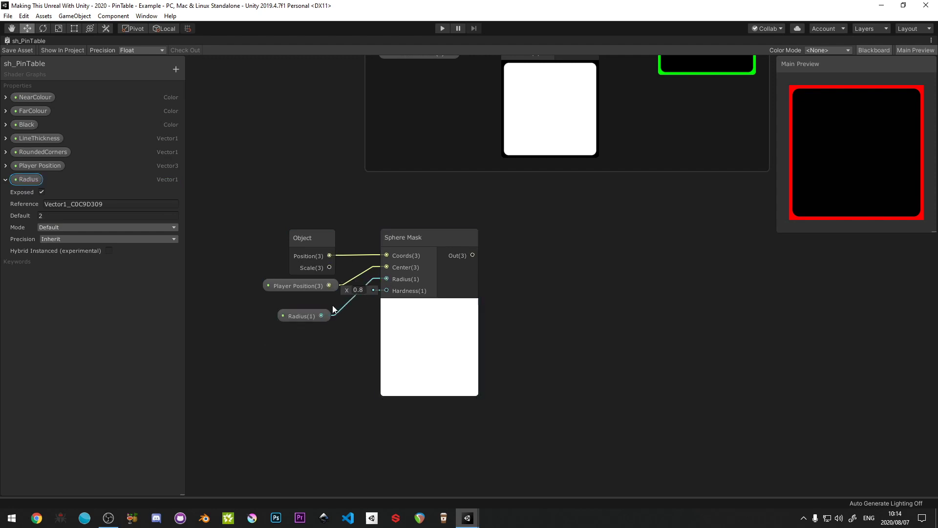
drag(308, 315, 312, 304)
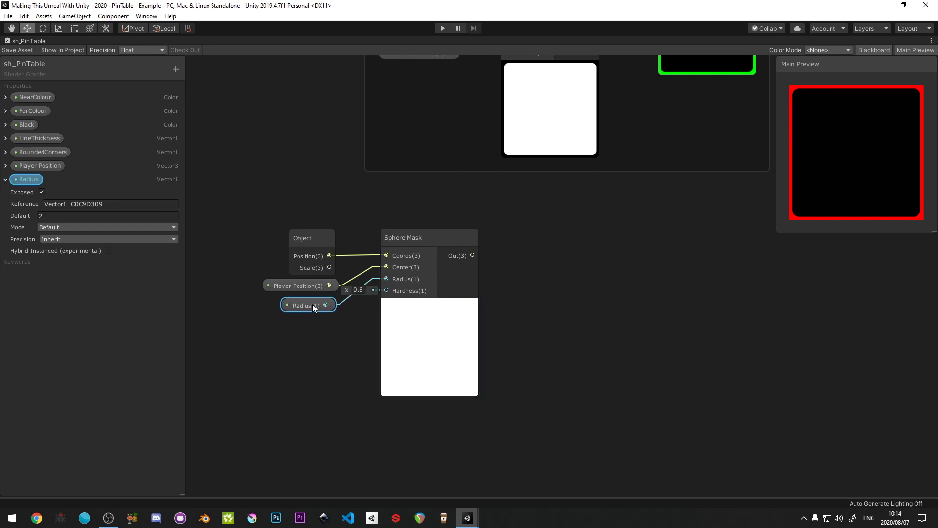
- Create a Vector1 property named Hardness and connect it to the Sphere Mask's Hardness input, placing its node below Radius
click(175, 69)
click(201, 77)
text(H)
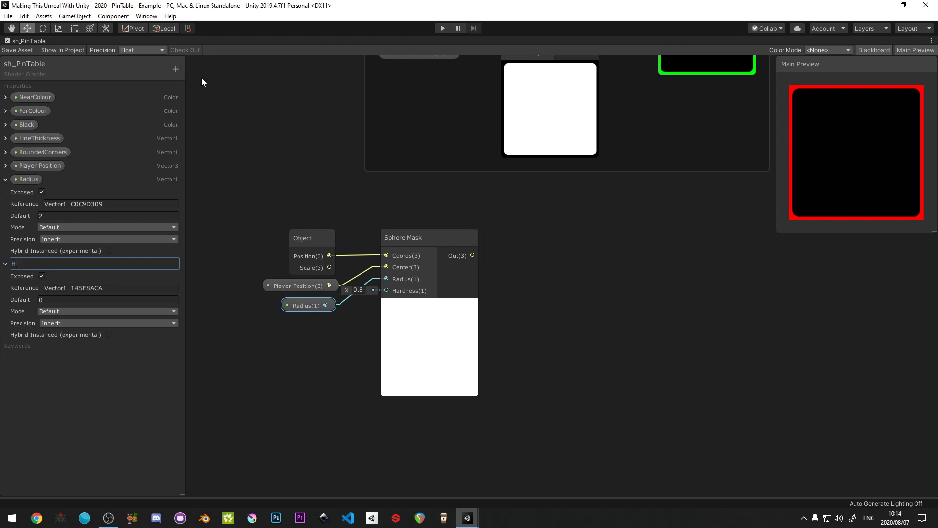
text(ardness)
key(Return)
click(46, 300)
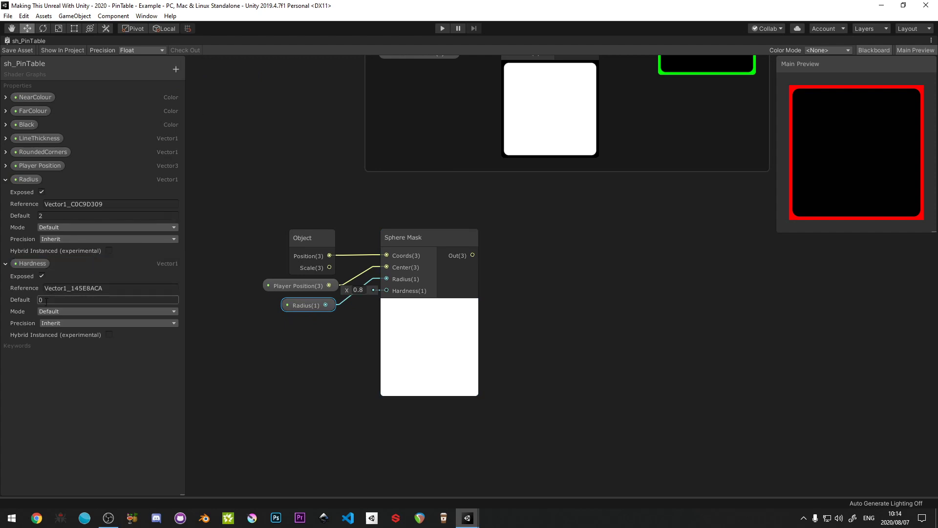
double_click(46, 300)
drag(33, 263, 284, 404)
drag(287, 320, 386, 291)
drag(315, 324, 304, 323)
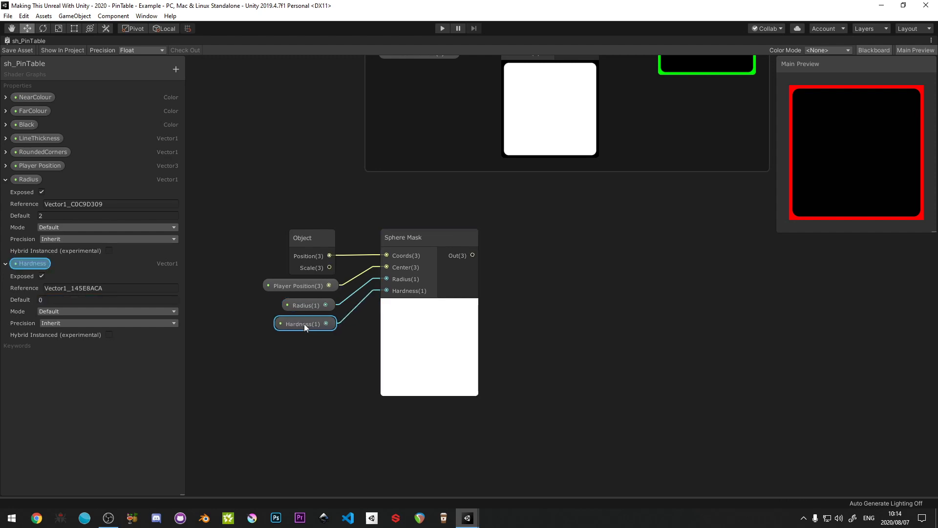
- Select the Sphere Mask node with its four input nodes and move them together to the left, clear of the Far Colour group
drag(272, 214, 479, 396)
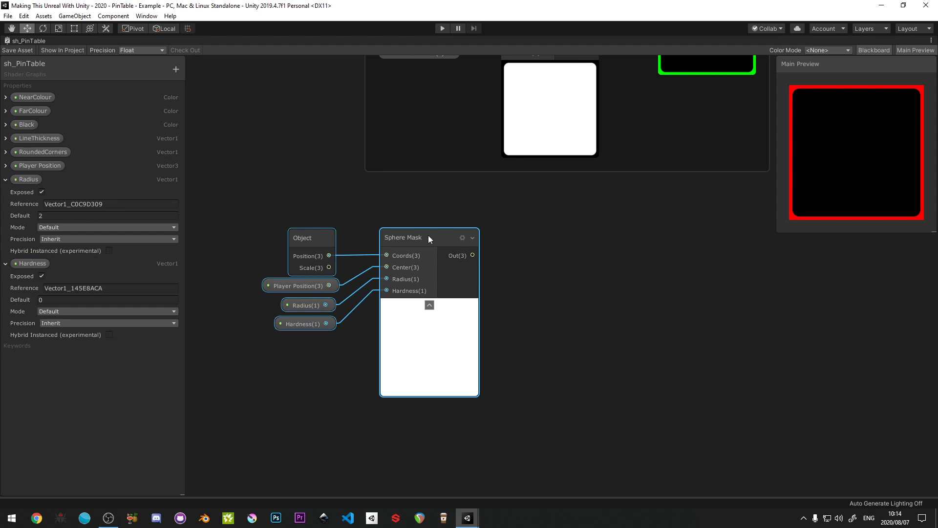
drag(428, 236, 436, 239)
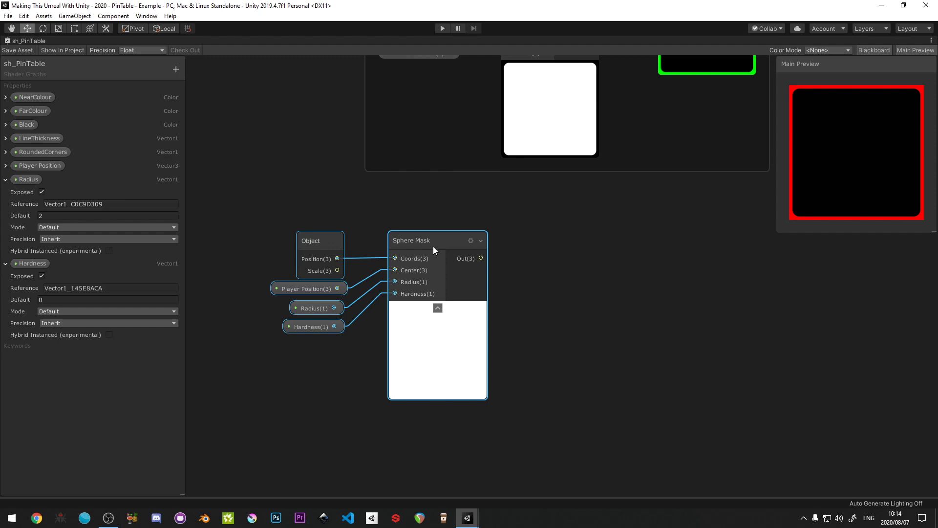
scroll(433, 246, down, 3)
middle_drag(433, 246, 552, 251)
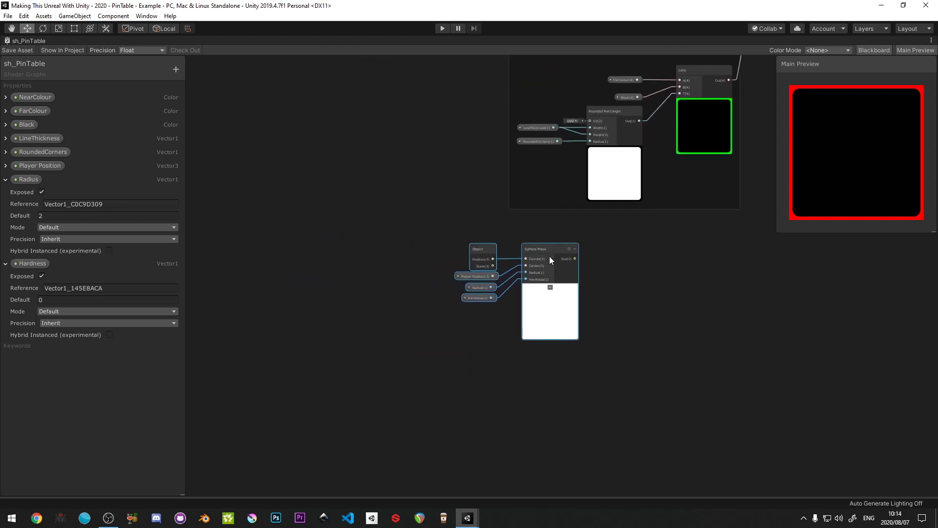
drag(549, 251, 349, 287)
scroll(349, 286, up, 4)
middle_drag(349, 287, 432, 253)
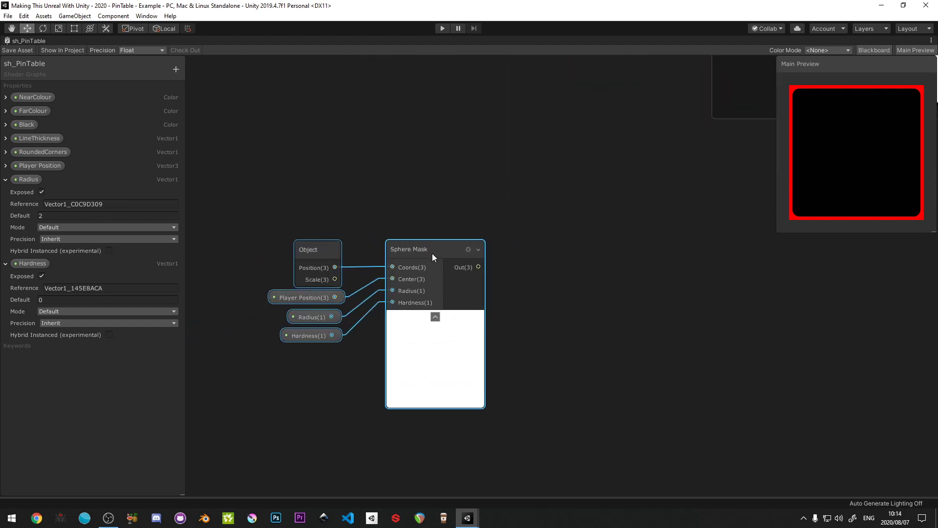
drag(432, 253, 361, 251)
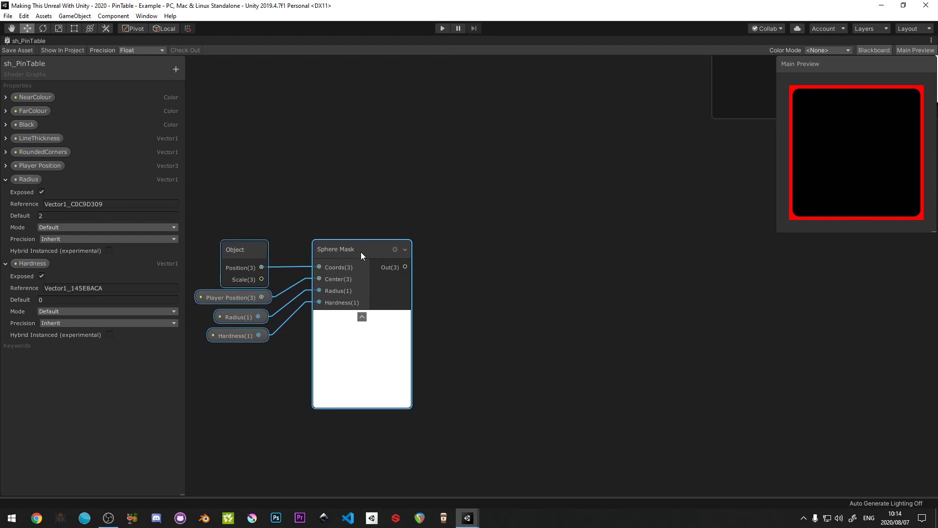
- Select the Sphere Mask with its input nodes and move them further left of the Far Colour group
scroll(473, 226, down, 4)
middle_drag(498, 217, 312, 300)
middle_drag(609, 136, 646, 199)
scroll(336, 250, up, 3)
scroll(333, 250, down, 5)
middle_drag(393, 287, 337, 325)
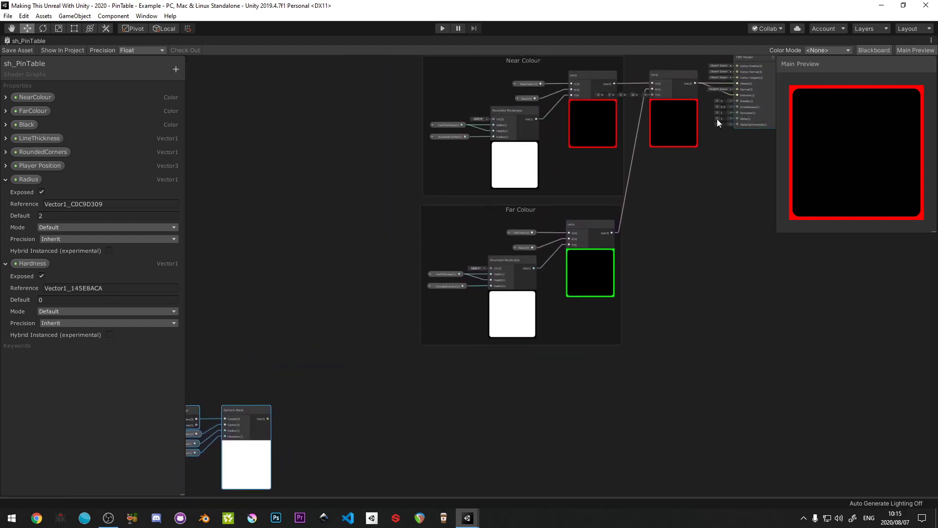
middle_drag(248, 384, 371, 236)
scroll(344, 248, up, 5)
drag(234, 238, 456, 433)
drag(404, 272, 329, 278)
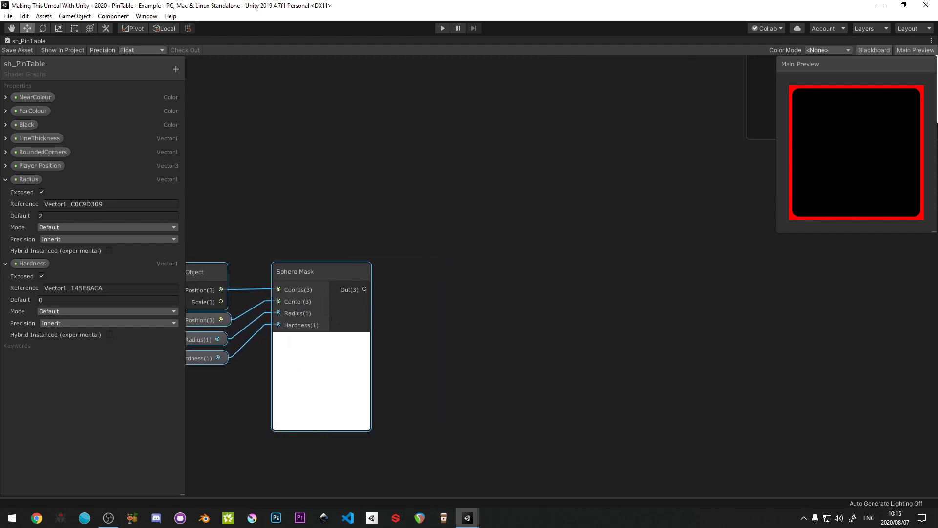
- Add a One Minus node fed by the Sphere Mask's output and line it up beside the Sphere Mask
drag(362, 307, 446, 262)
drag(446, 259, 446, 259)
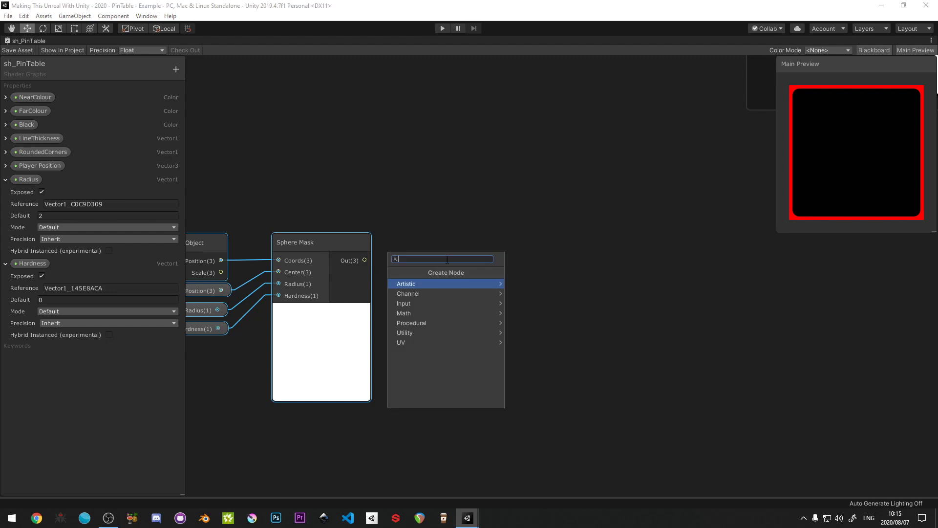
text(Minus)
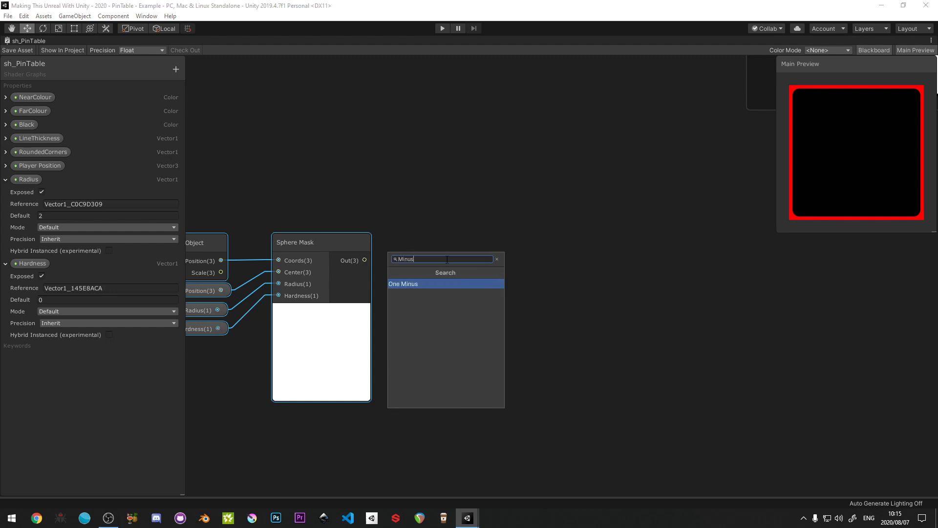
key(Return)
drag(466, 259, 437, 245)
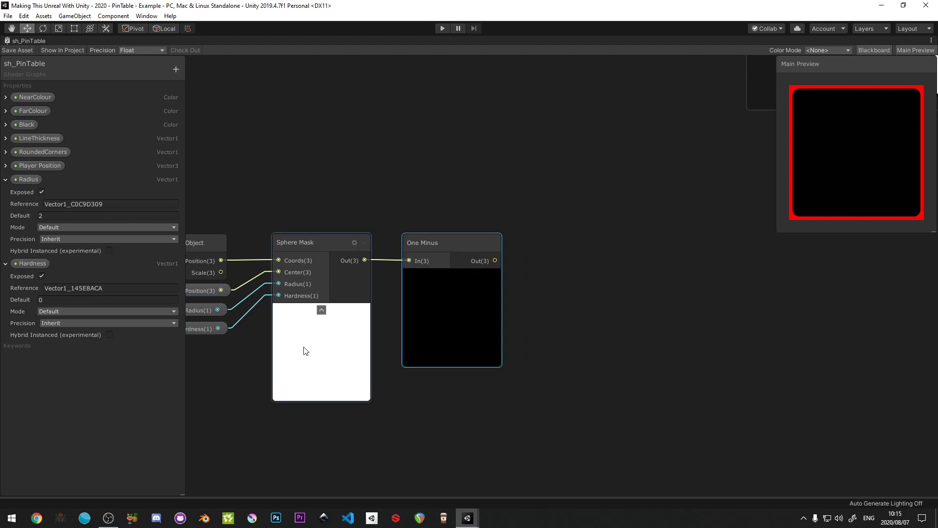
- Select the Sphere Mask chain including One Minus and move it directly beneath the Far Colour group
middle_drag(403, 218, 289, 210)
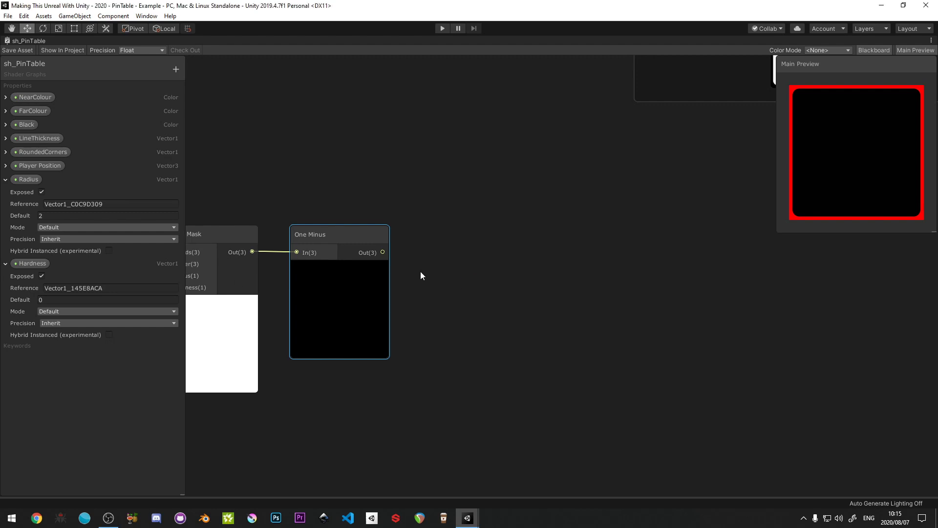
scroll(420, 271, down, 3)
middle_drag(436, 272, 476, 288)
drag(224, 239, 444, 376)
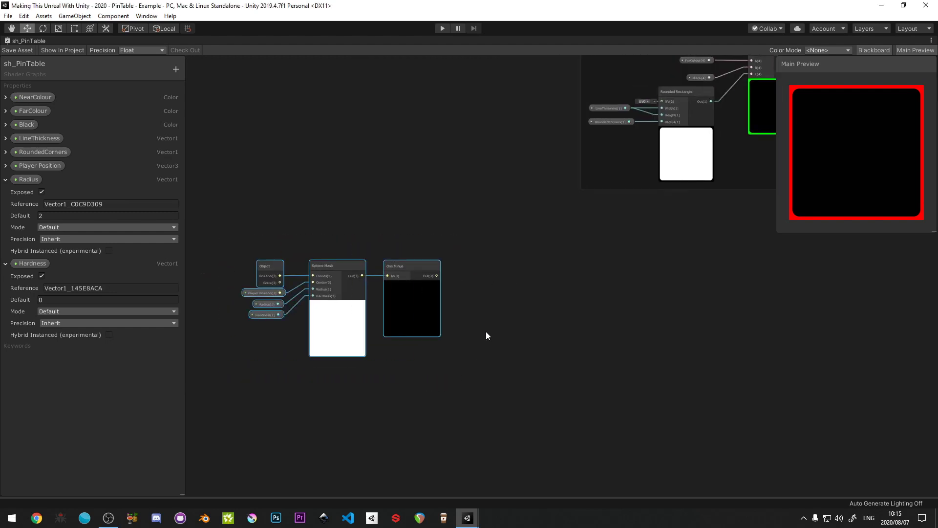
middle_drag(486, 331, 379, 365)
drag(309, 299, 596, 269)
middle_drag(596, 269, 418, 379)
scroll(405, 386, down, 3)
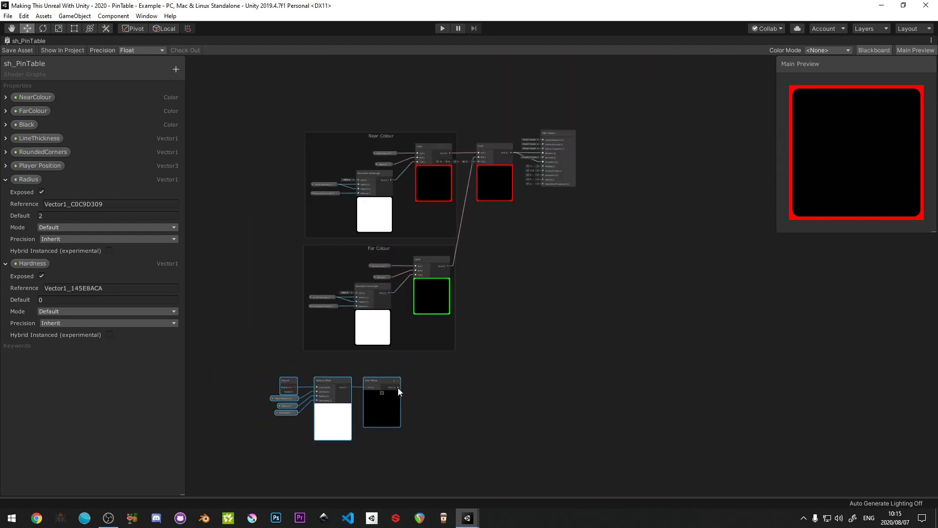
- Connect the One Minus output to the final Lerp's T input and shift the whole mask chain to the right under Far Colour
drag(398, 388, 479, 163)
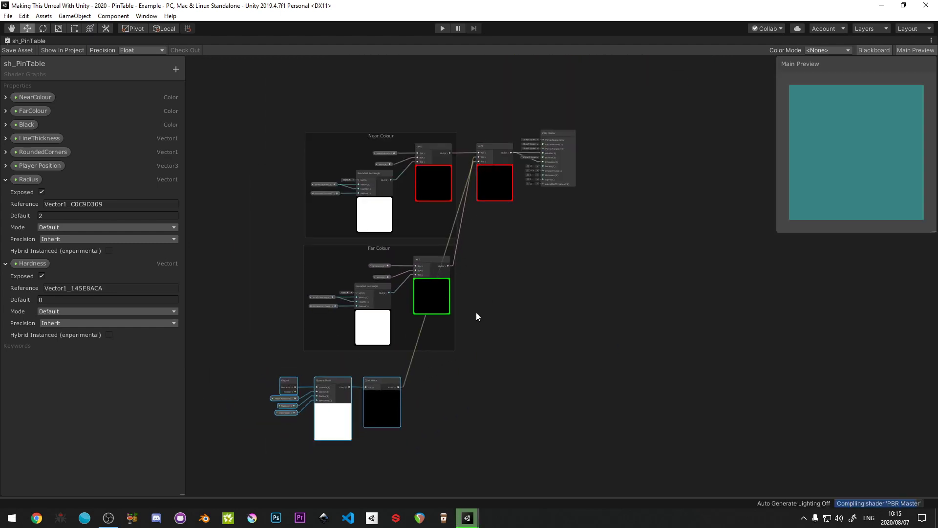
drag(258, 373, 392, 416)
drag(377, 382, 435, 368)
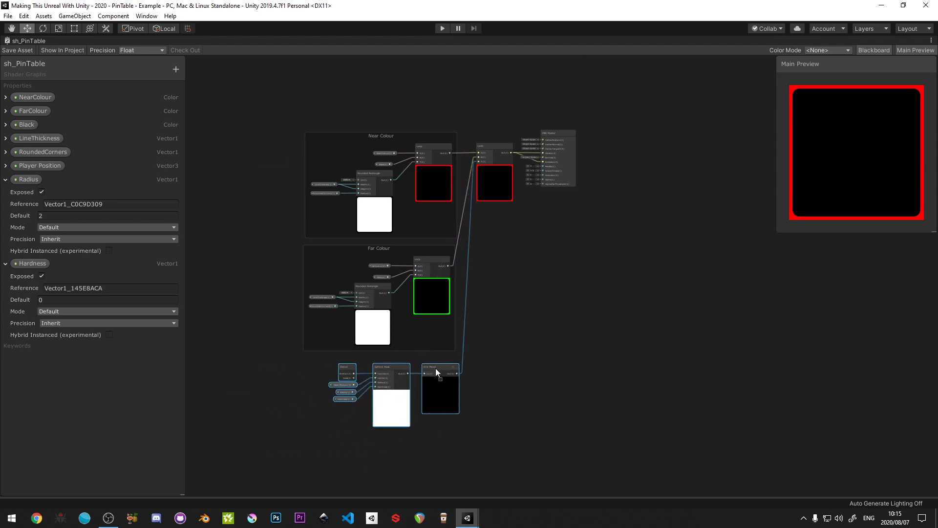
- Save the shader graph and play-test the scene by rolling the player ball across the grid
click(22, 51)
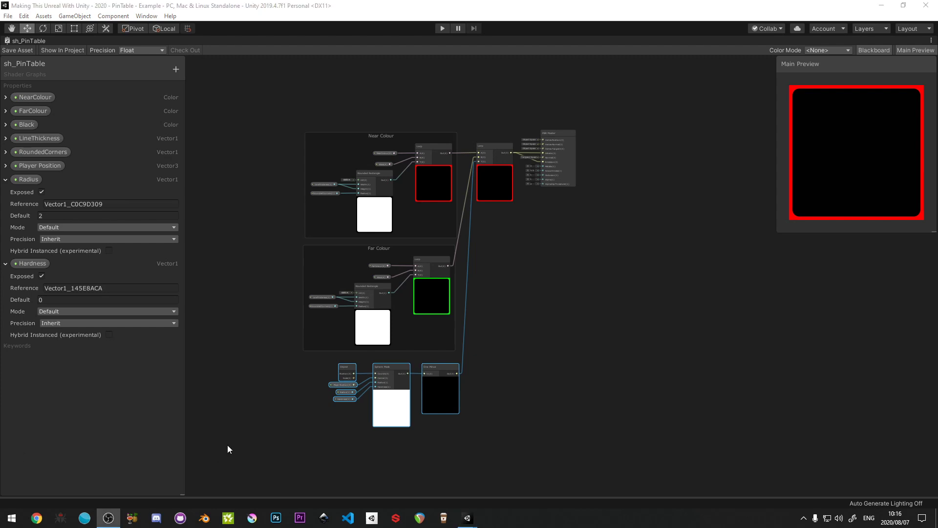
click(269, 434)
key(shift+space)
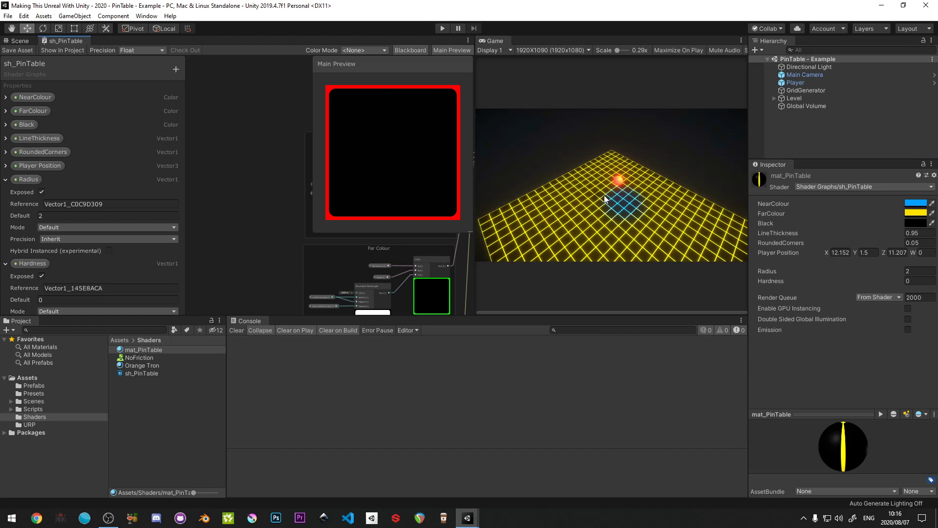
click(439, 27)
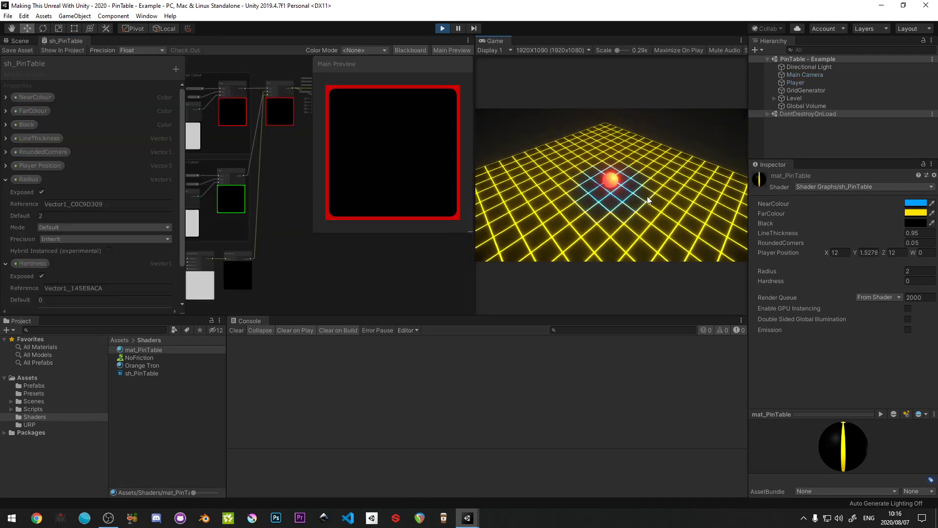
key(s)
key(a)
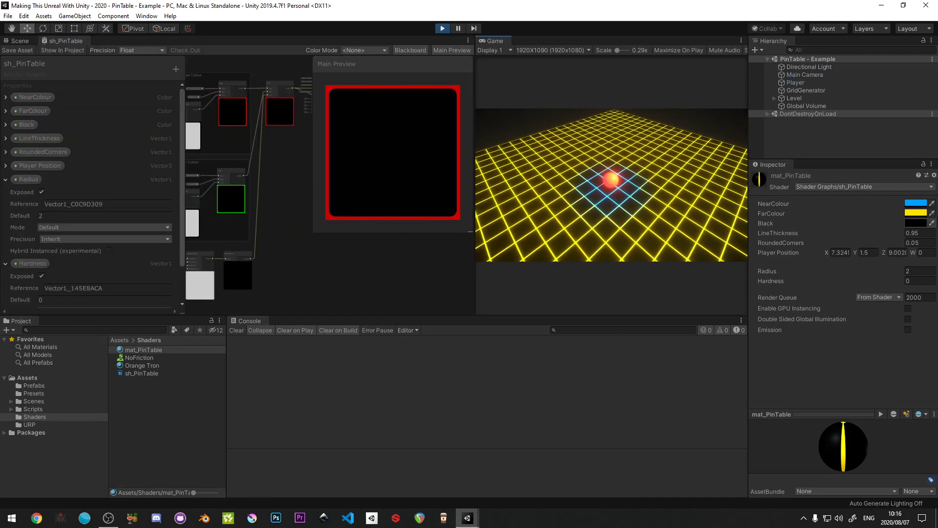
key(a)
key(s)
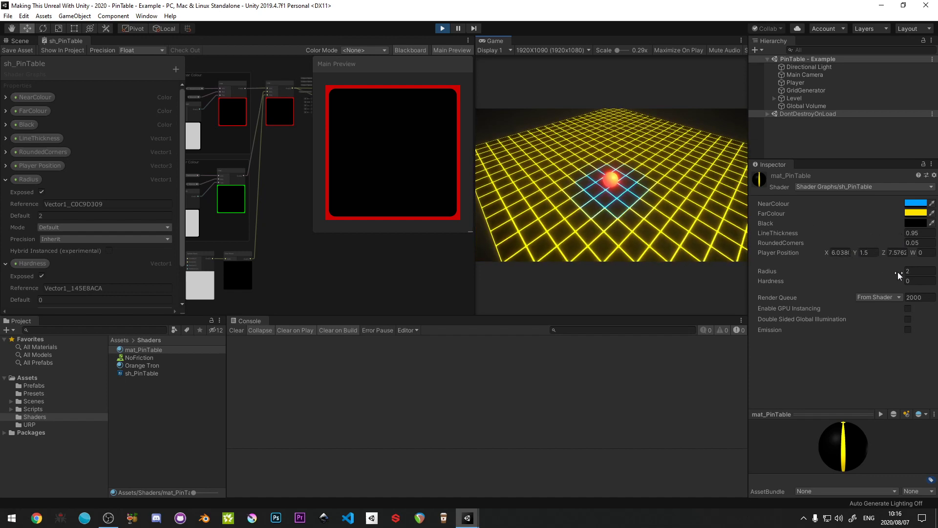
- Try a Radius of 4.58 and a Hardness of -5.2 on mat_PinTable while the scene is playing
drag(898, 272, 9, 275)
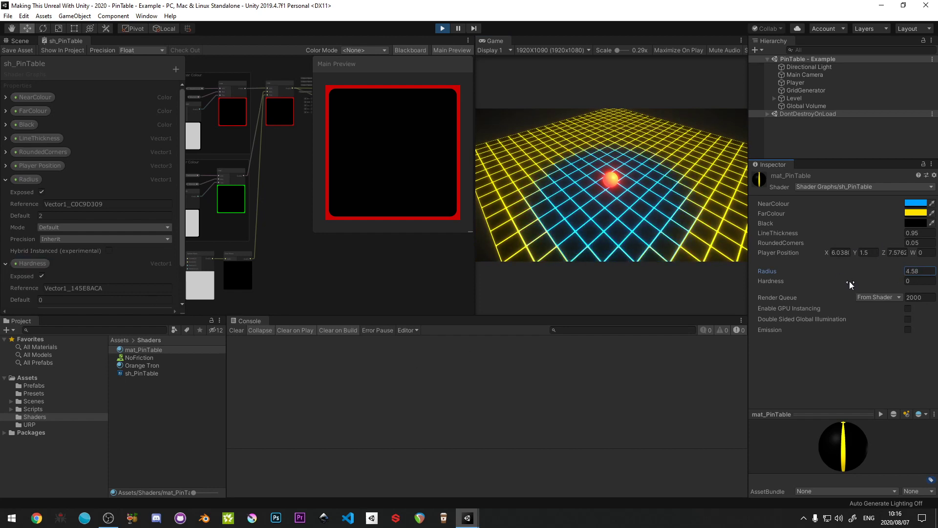
drag(898, 283, 917, 283)
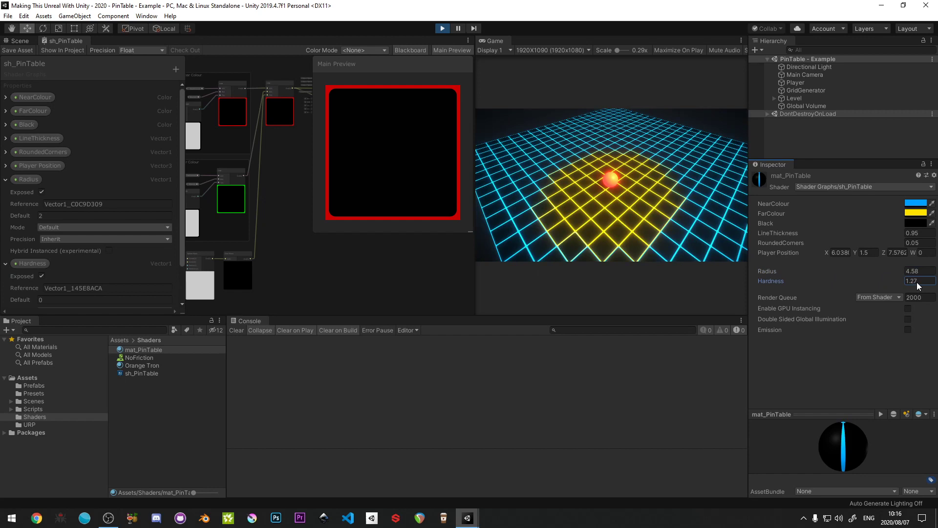
drag(917, 282, 840, 282)
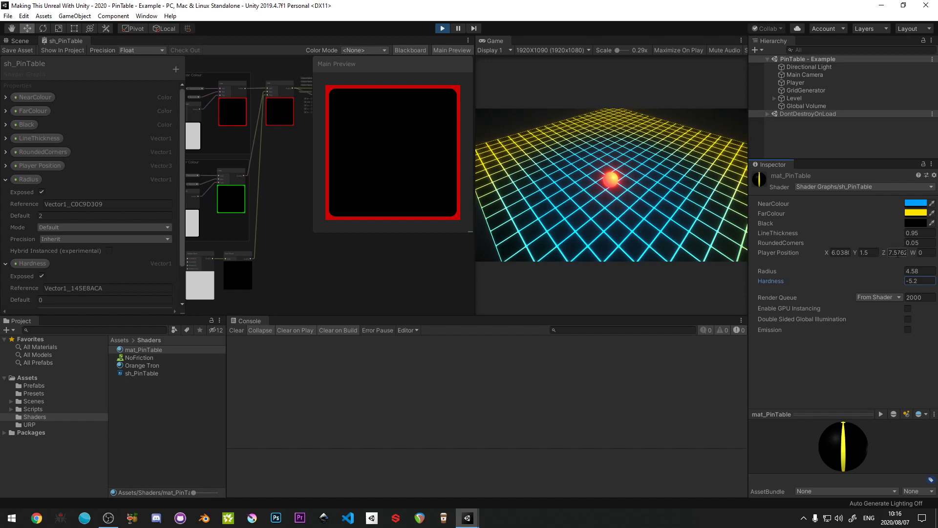
- Roll the ball around the table in all directions to examine the colour falloff, and stop play mode
click(633, 183)
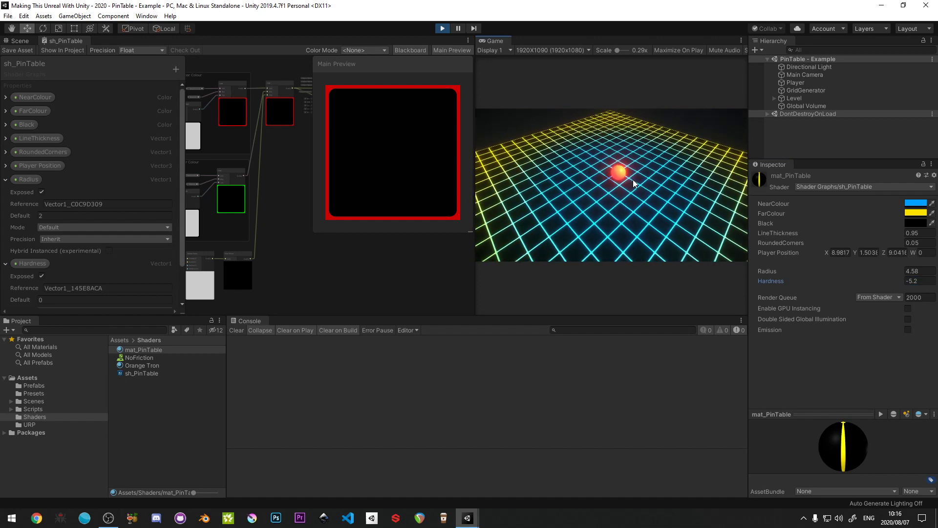
key(d)
key(w)
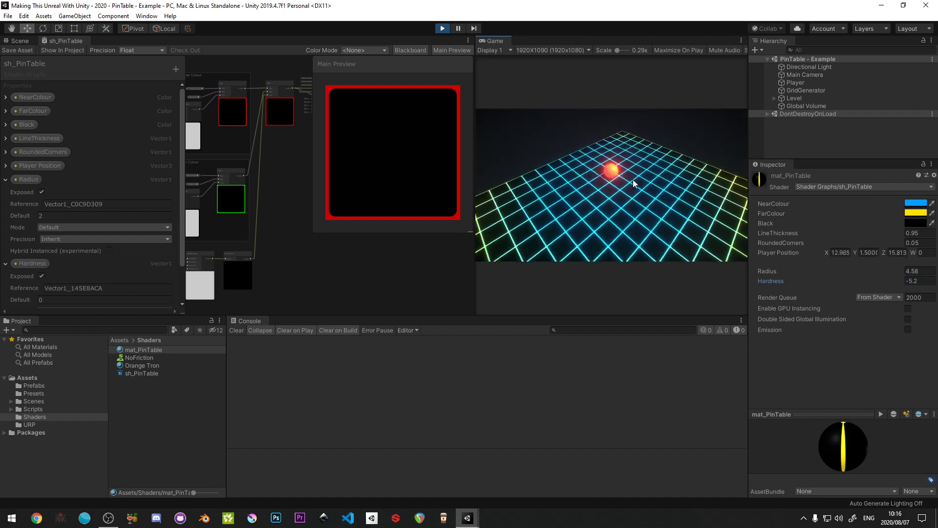
key(d)
key(s)
key(a)
key(s)
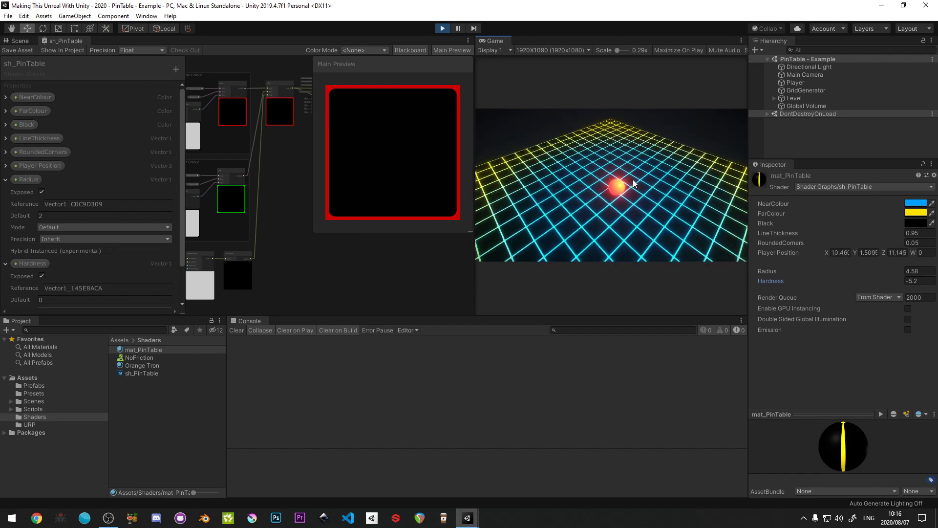
key(a)
key(s)
key(a)
key(d)
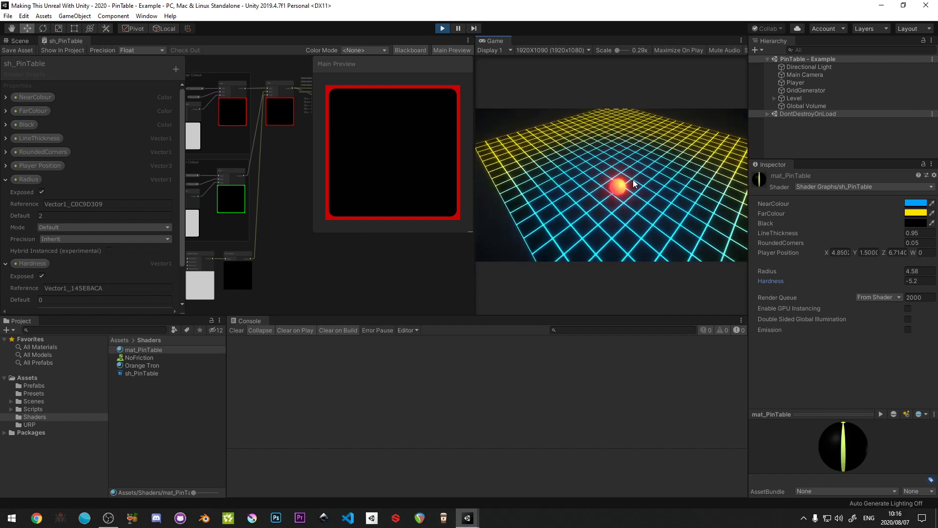
click(443, 29)
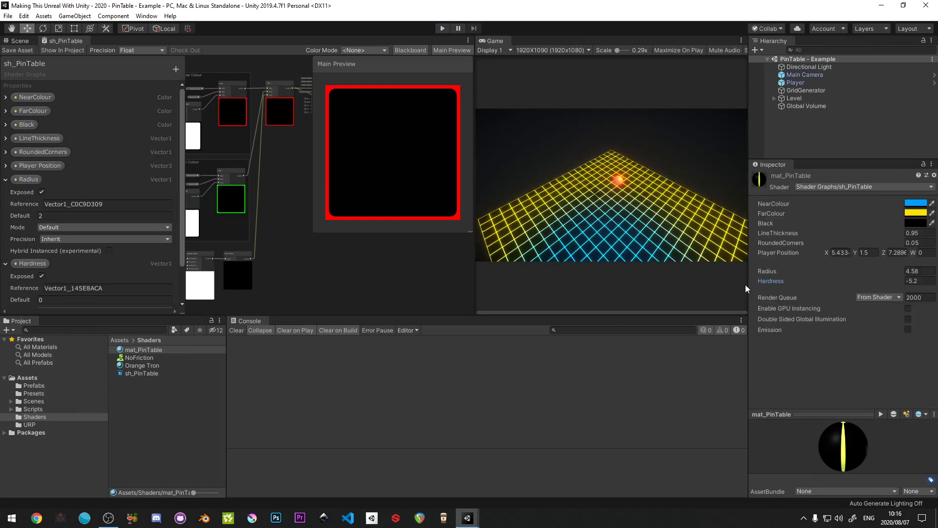
- Extend sh_PinTable's Blackboard to full height and collapse the Radius and Hardness properties
click(923, 234)
double_click(922, 233)
key(shift+space)
drag(98, 261, 65, 46)
drag(182, 313, 172, 493)
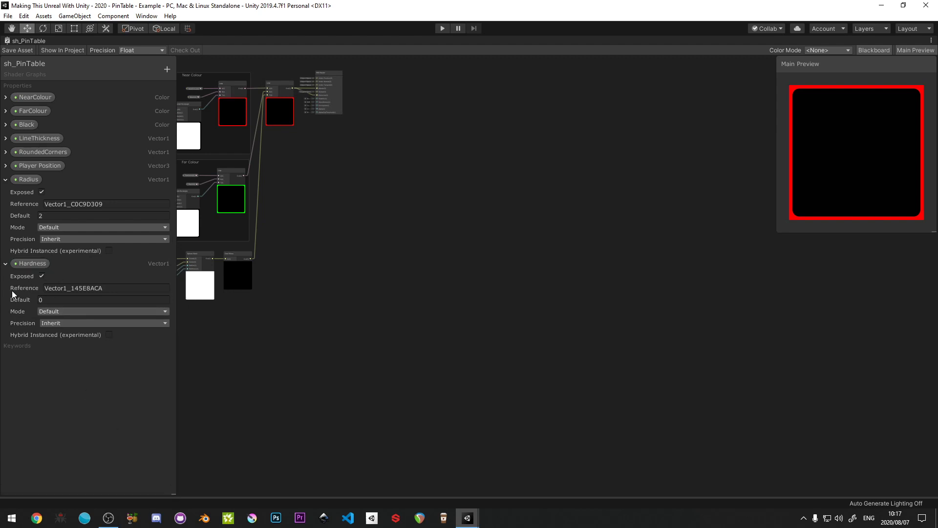
click(6, 180)
click(6, 193)
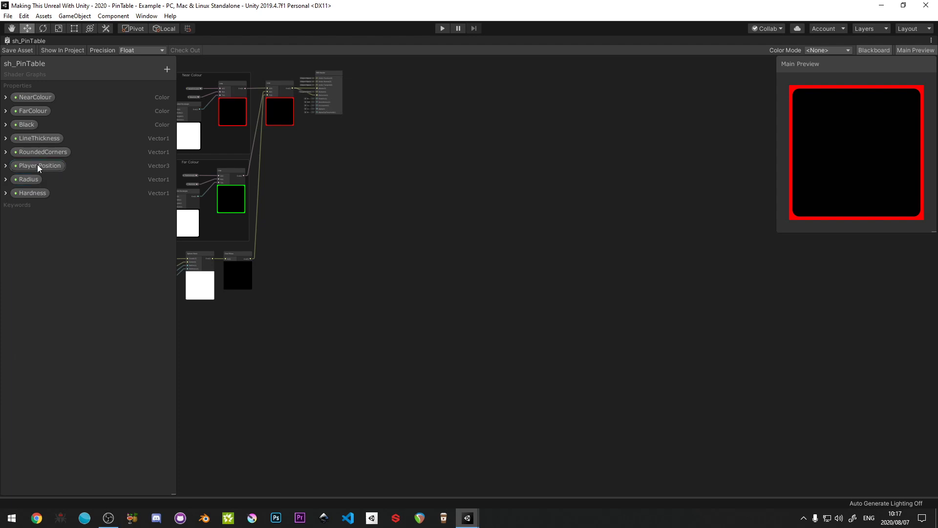
- Move the Player Position property below Hardness in the Blackboard and save the shader graph
drag(37, 164, 38, 201)
click(17, 50)
key(shift+space)
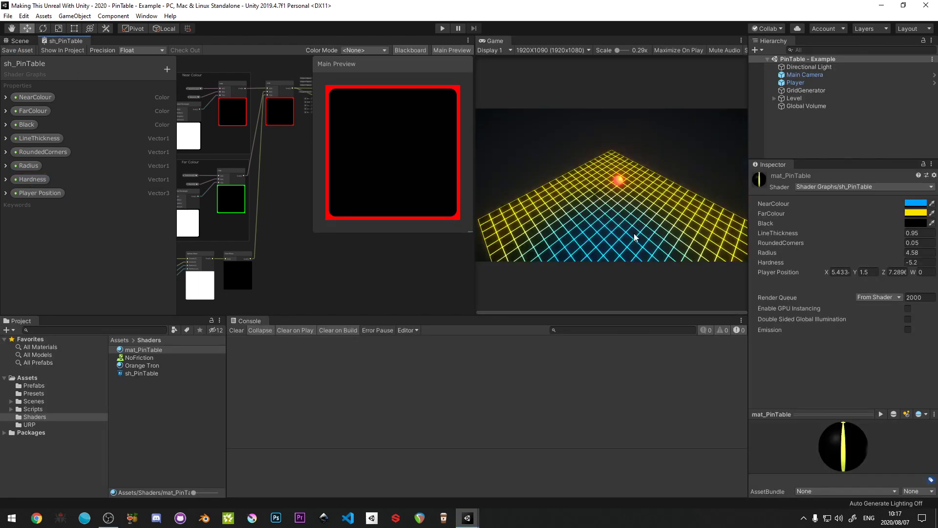
- Set mat_PinTable's Radius to 3 and its Hardness to 0
click(922, 252)
text(3)
key(Tab)
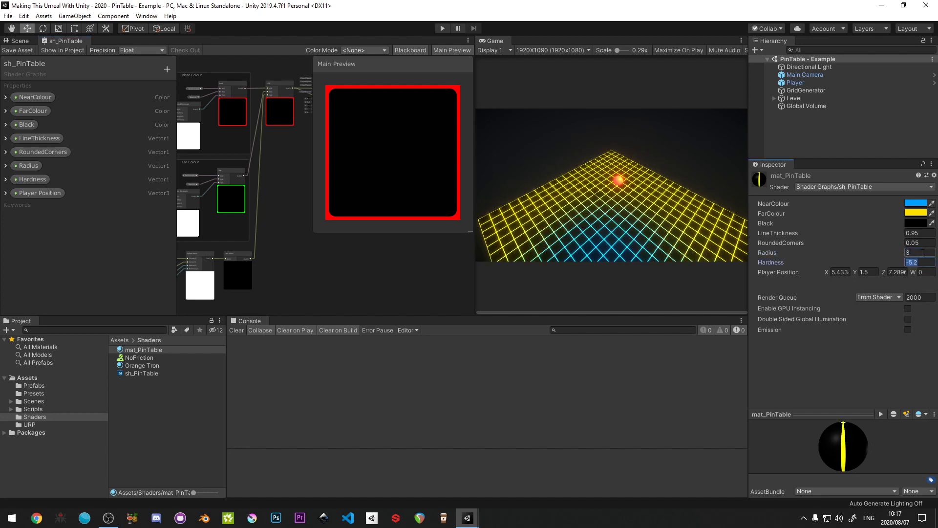
text(-)
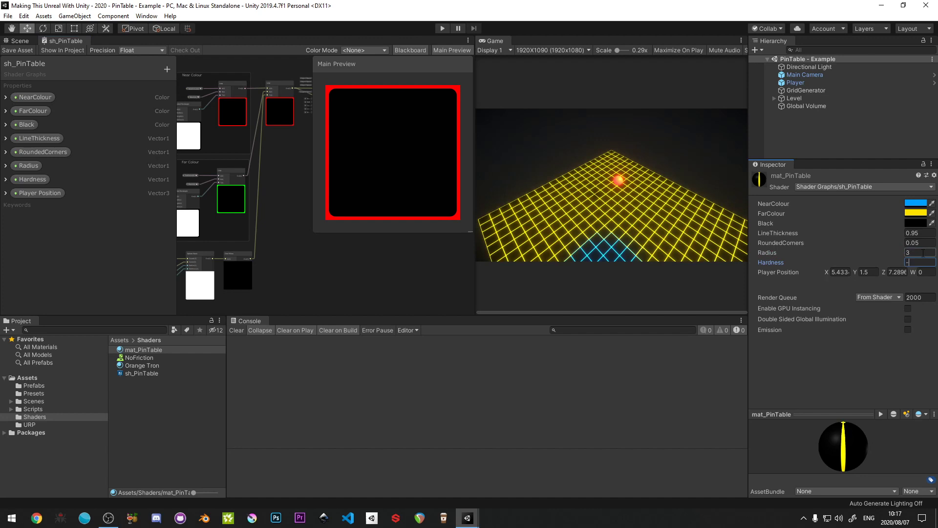
key(Tab)
- Try connecting the Sphere Mask's output straight to the final Lerp's T input, bypassing One Minus, and play-test the scene
key(shift+space)
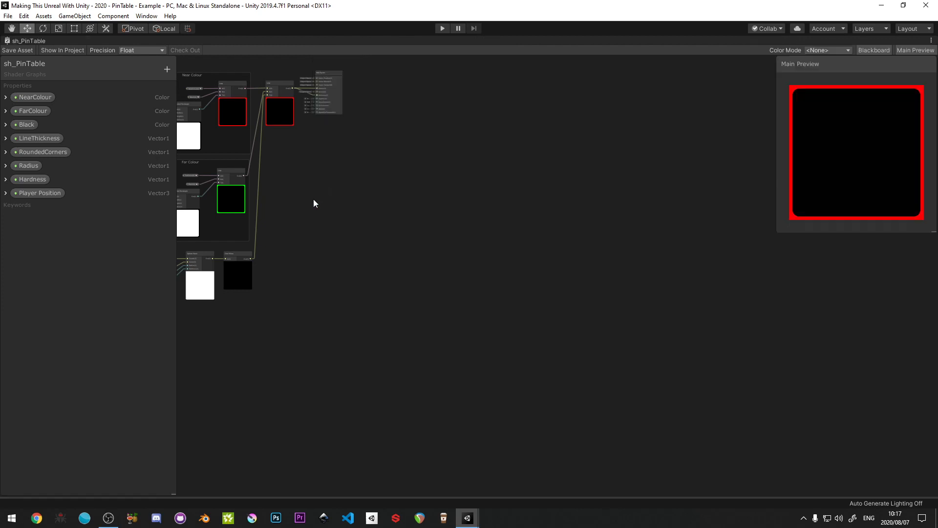
middle_drag(313, 199, 477, 310)
scroll(641, 202, up, 4)
scroll(376, 395, down, 1)
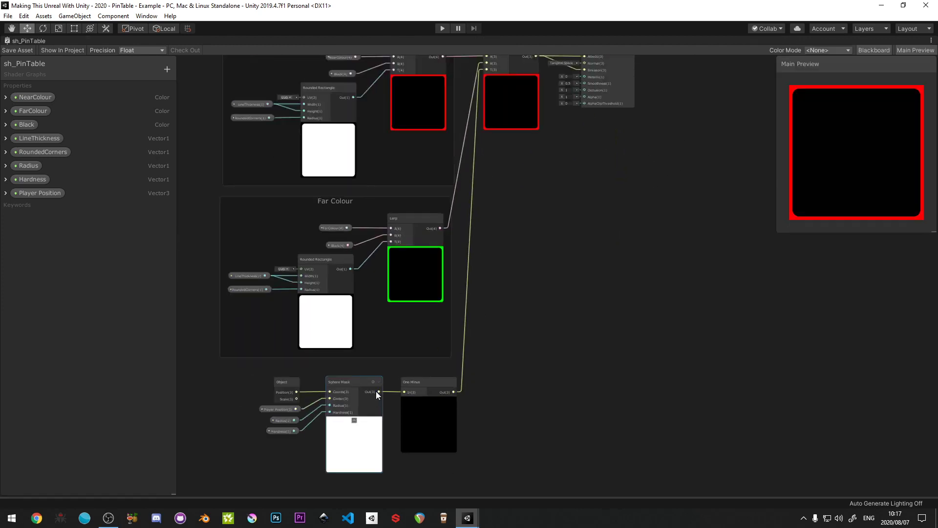
drag(380, 392, 486, 106)
key(shift+space)
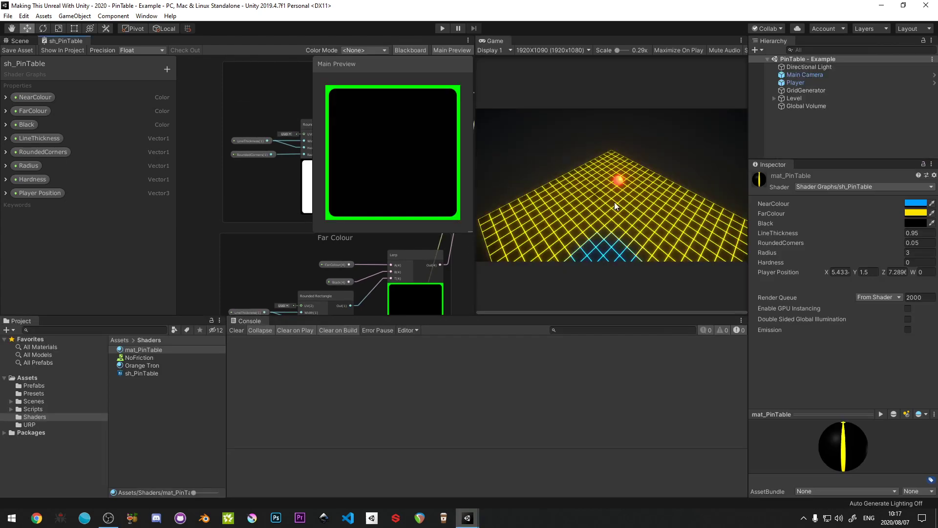
click(442, 29)
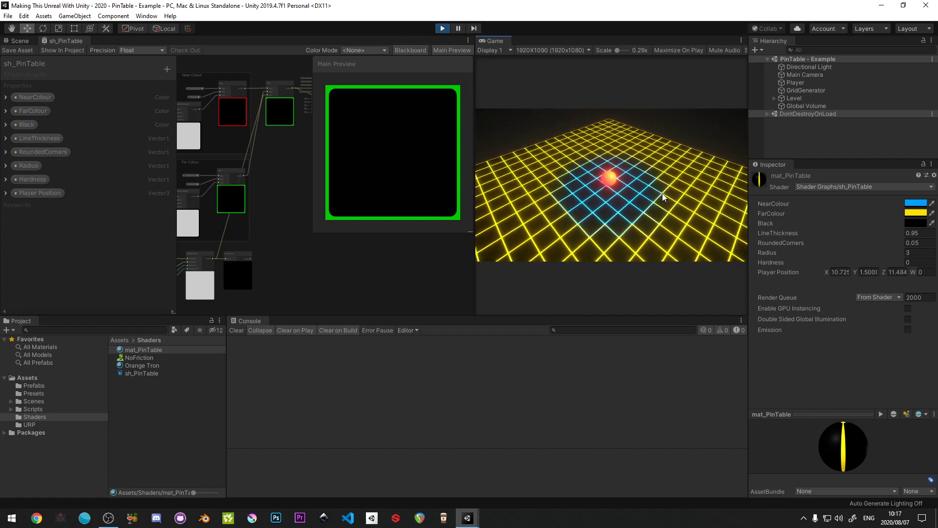
click(442, 28)
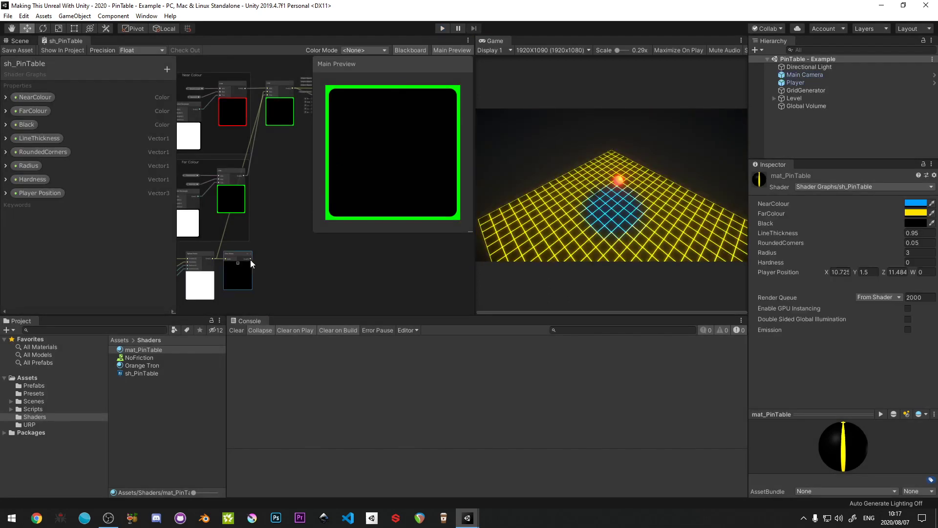
- Reconnect the One Minus output to the final Lerp's T input and run the scene to test it
drag(250, 263, 260, 133)
scroll(260, 233, up, 2)
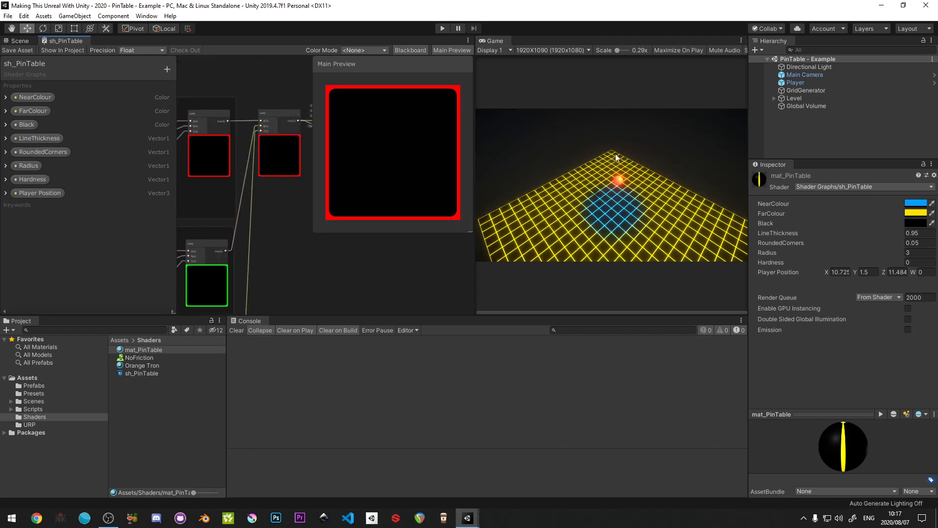
click(442, 28)
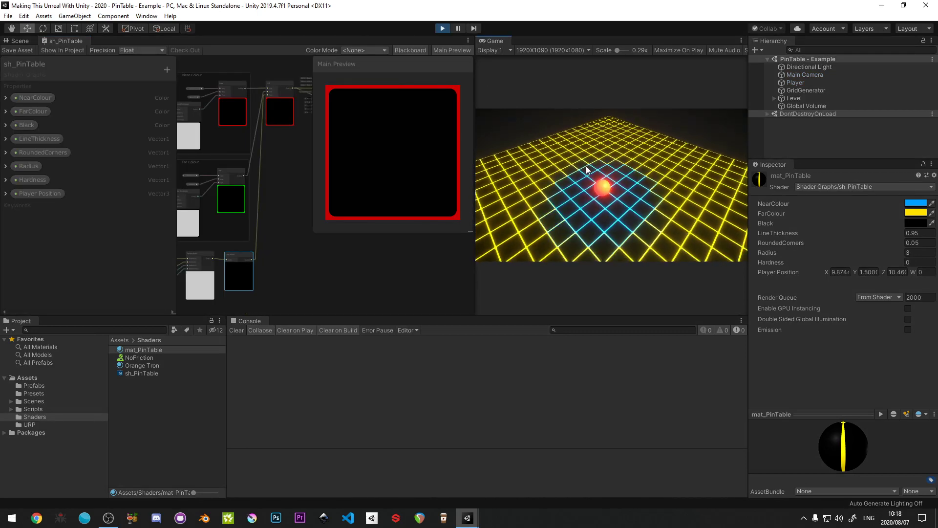
- Stop play mode and delete the One Minus node from the shader graph
click(443, 29)
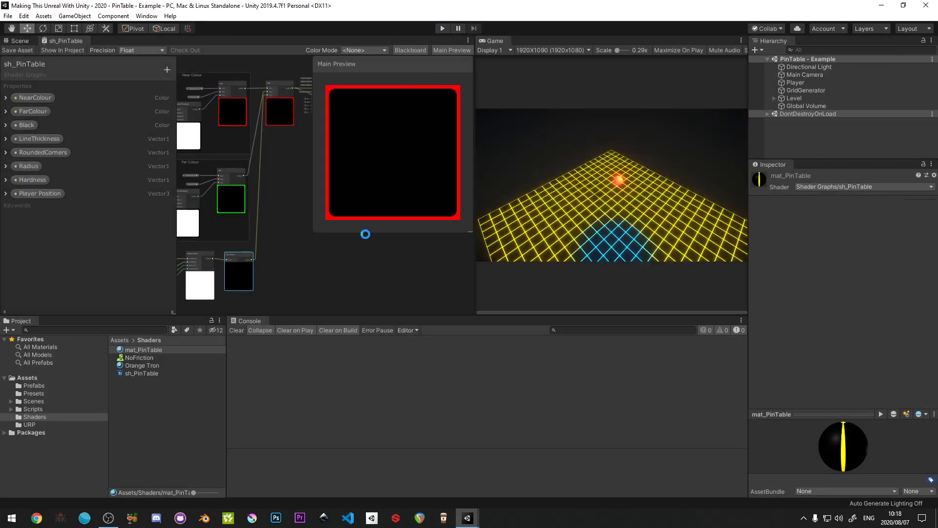
key(shift+space)
middle_drag(280, 255, 415, 213)
scroll(415, 213, up, 4)
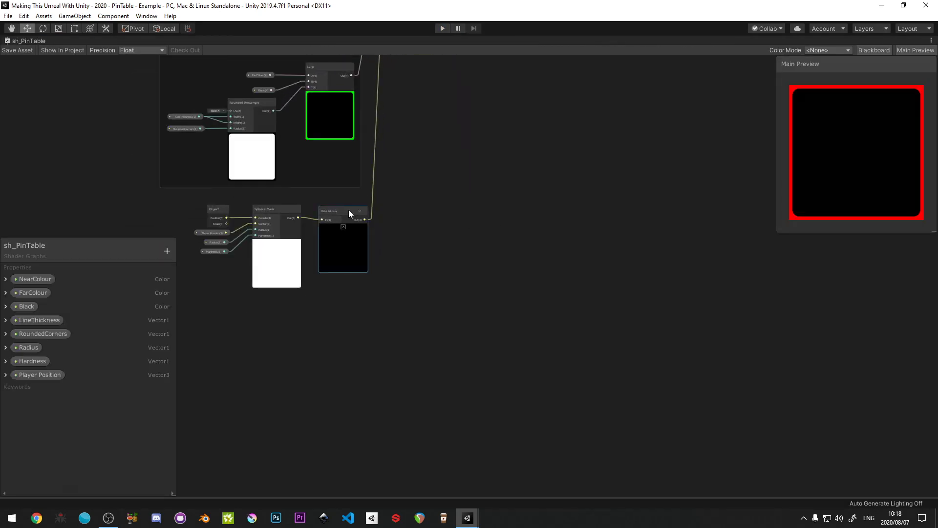
key(Delete)
- Move the Sphere Mask and its input nodes away from the Far Colour group and save the shader graph
middle_drag(364, 239, 633, 253)
drag(455, 213, 589, 304)
scroll(597, 299, down, 2)
middle_drag(597, 303, 634, 364)
drag(600, 314, 382, 311)
click(17, 51)
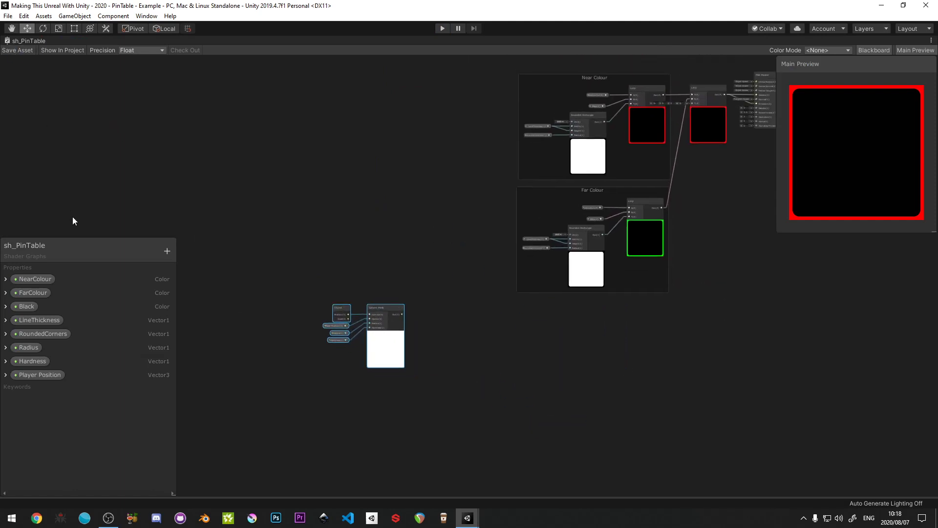
- Reposition the Blackboard and stretch it to the full height of the graph view
drag(78, 242, 78, 61)
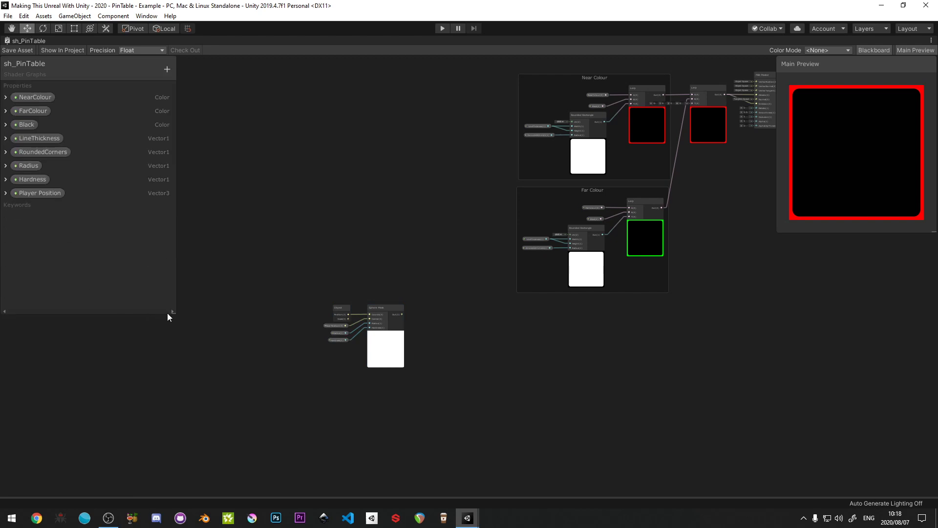
drag(173, 314, 172, 497)
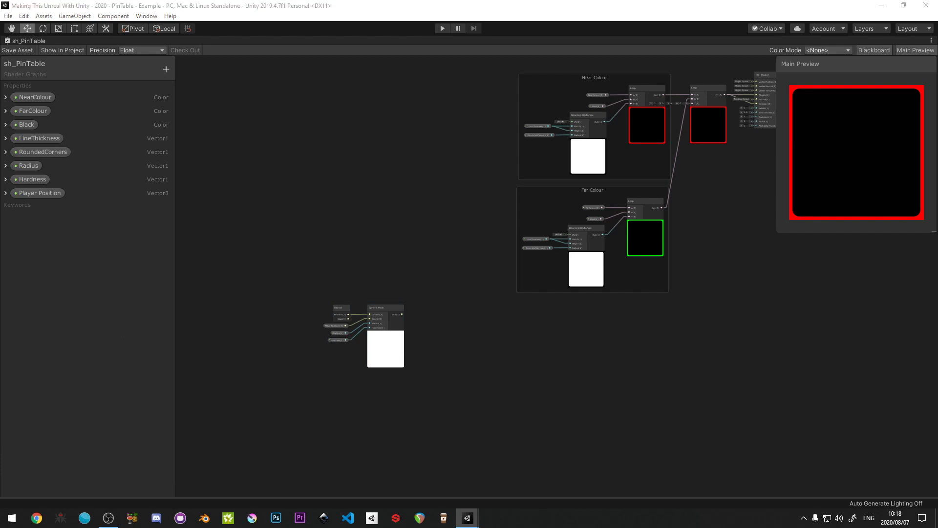
scroll(330, 297, up, 2)
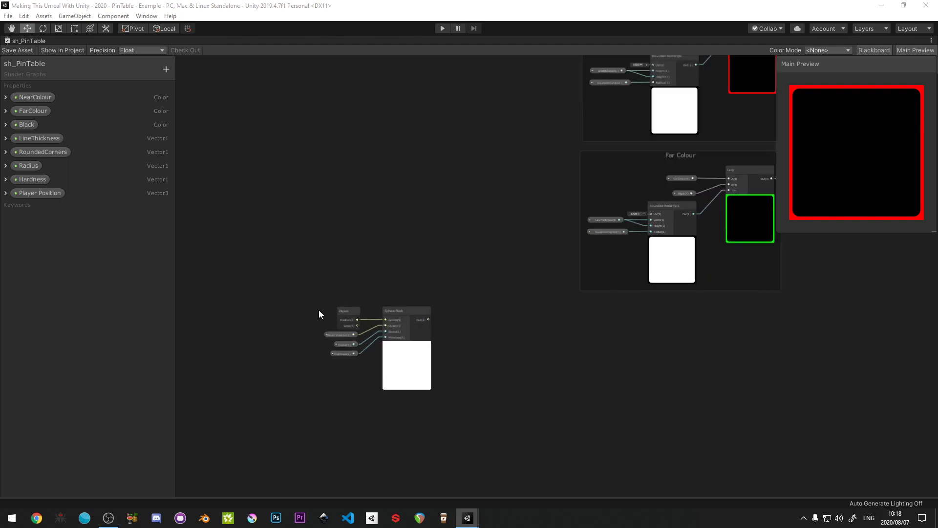
drag(341, 326, 454, 412)
scroll(435, 399, up, 2)
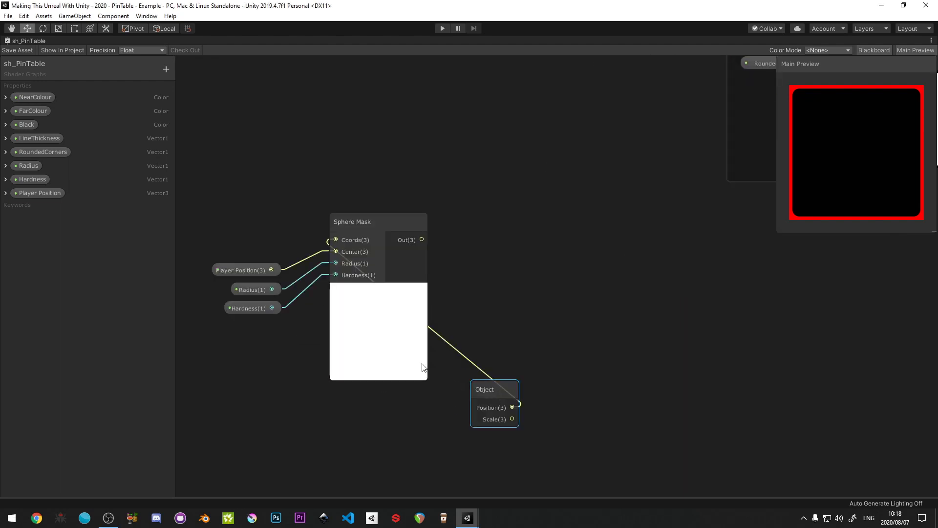
drag(482, 394, 242, 227)
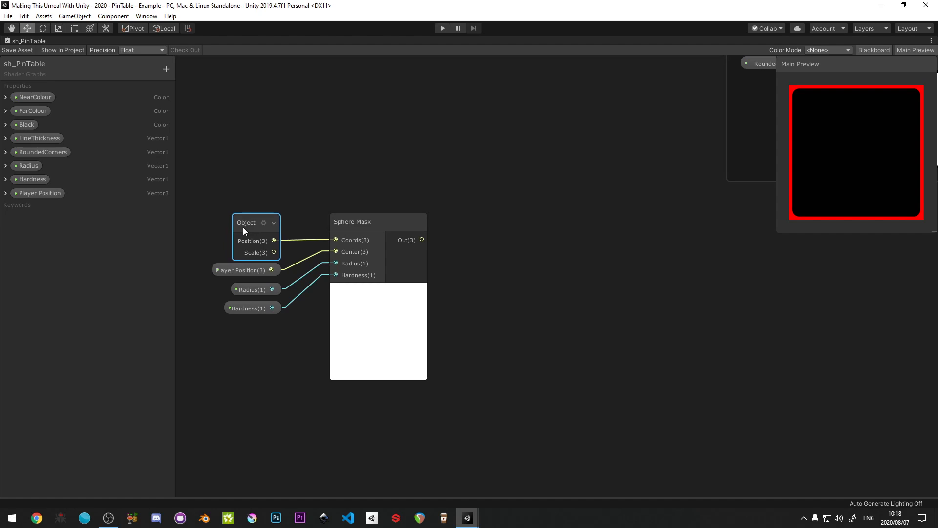
- Frame the grid's corner cube in the Scene view and try lowering it along the vertical axis
key(shift+space)
click(30, 42)
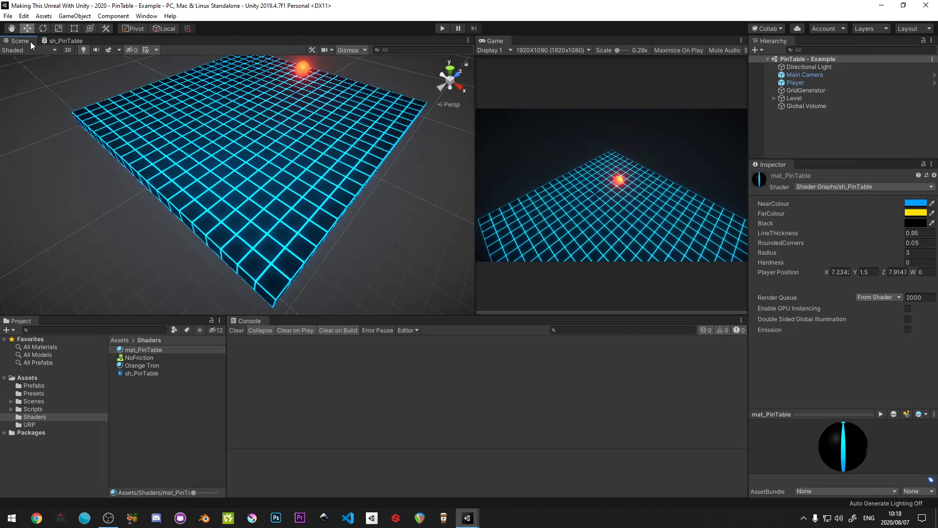
click(269, 292)
key(f)
alt+drag(269, 291, 239, 218)
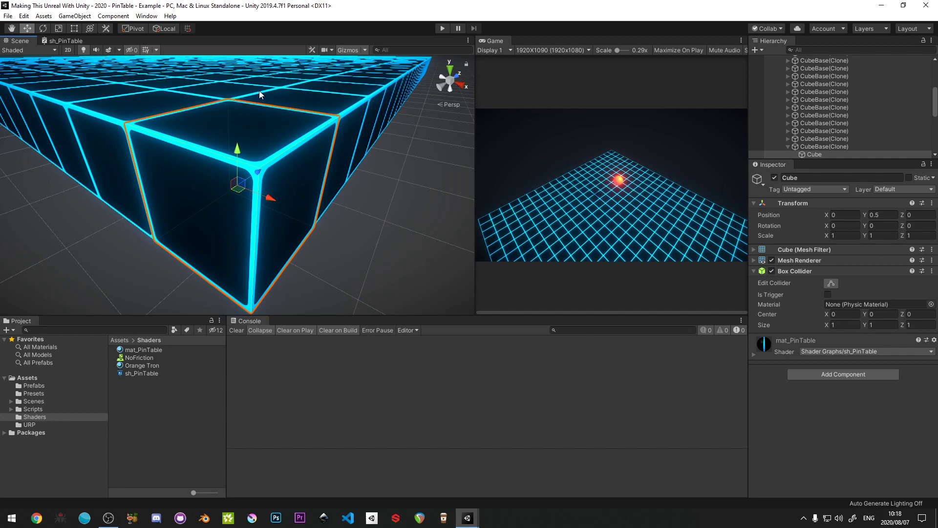
drag(239, 149, 246, 201)
key(ctrl+z)
- Return to sh_PinTable and add a Multiply node with the Sphere Mask's output feeding its A input
click(67, 41)
key(shift+space)
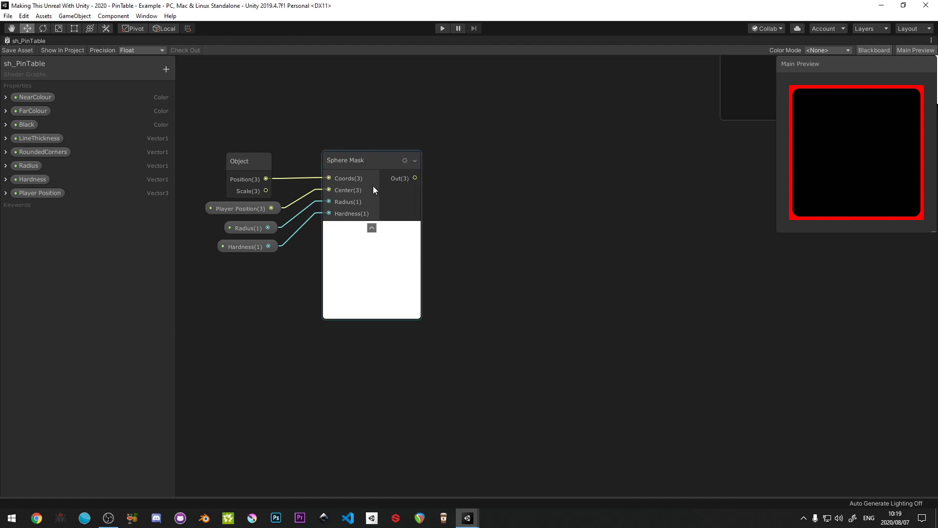
drag(415, 179, 496, 180)
text(mu)
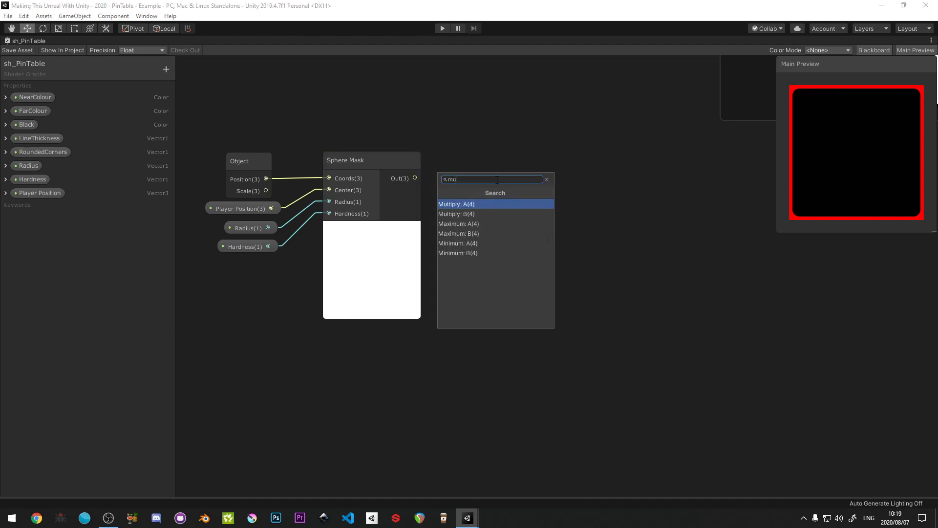
text(ltiply)
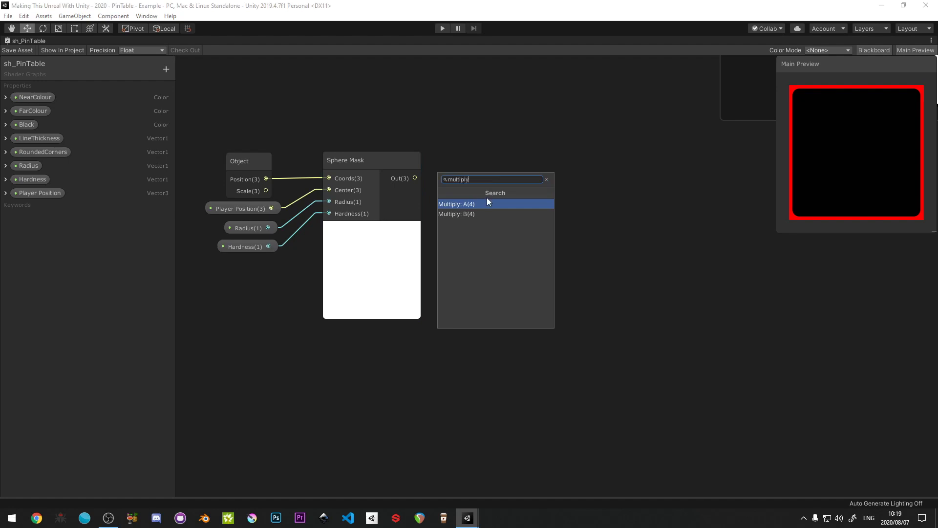
click(487, 203)
drag(532, 171, 572, 170)
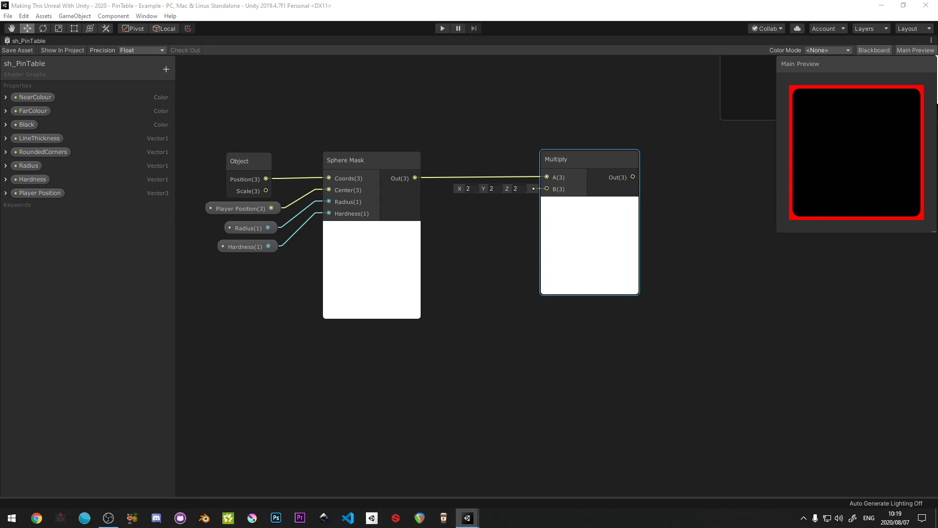
- Add a Position node in World space and place it below the Sphere Mask's input nodes
right_click(311, 385)
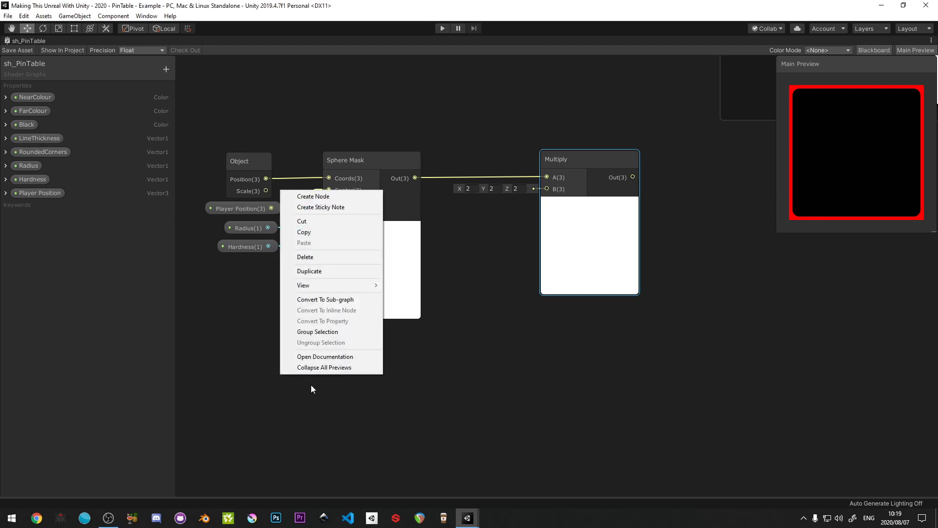
click(325, 198)
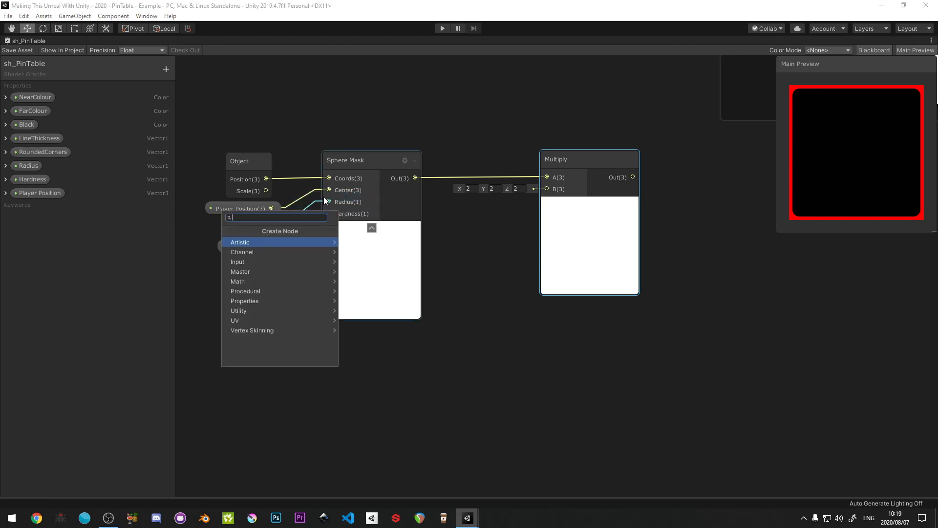
text(position)
key(Return)
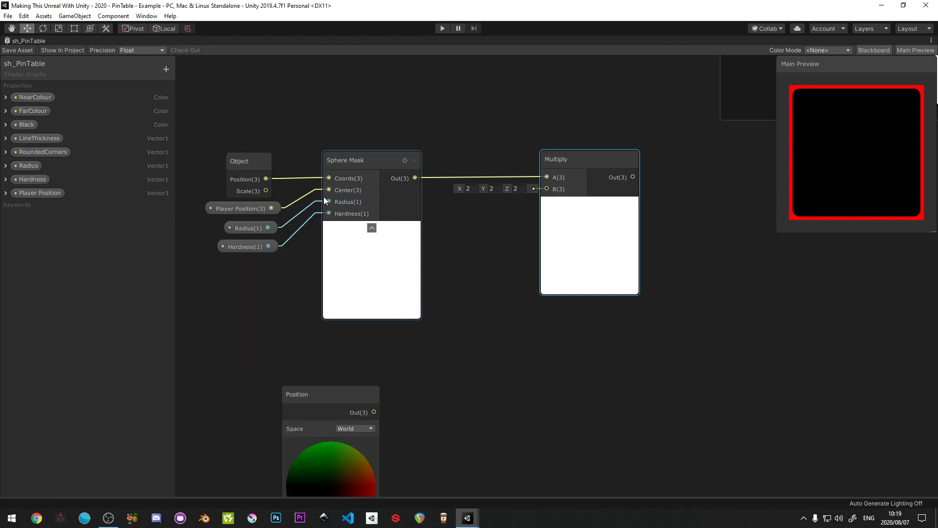
drag(330, 393, 268, 348)
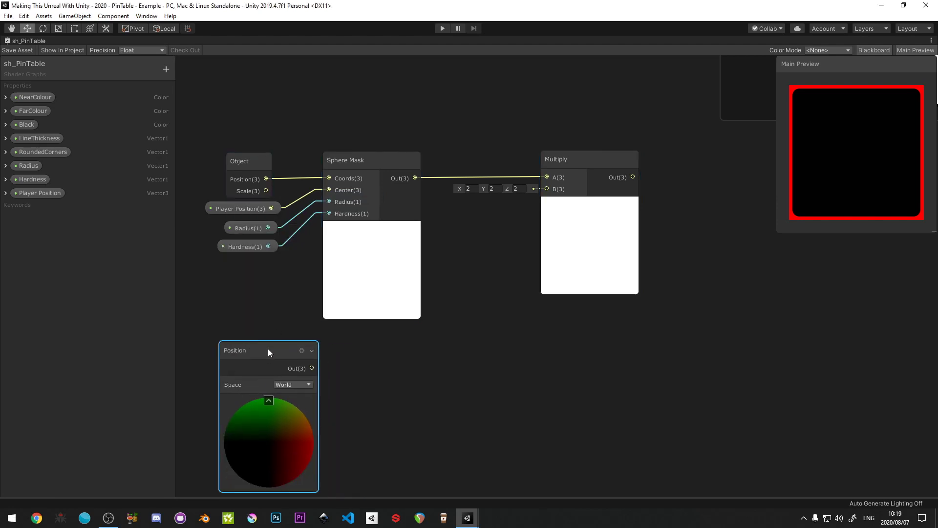
- Add a Split node fed by the Position node's output and arrange the pair beneath the Sphere Mask
middle_drag(302, 367, 291, 306)
drag(299, 306, 348, 306)
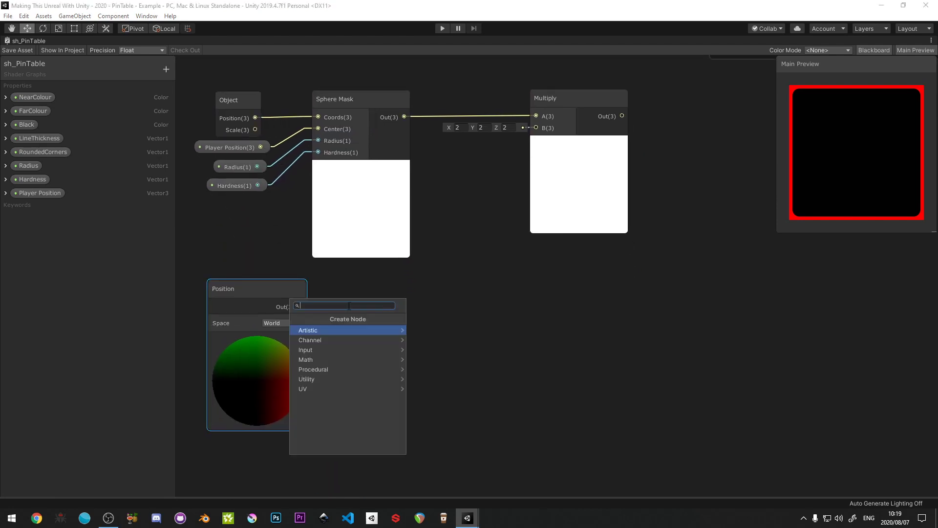
text(split)
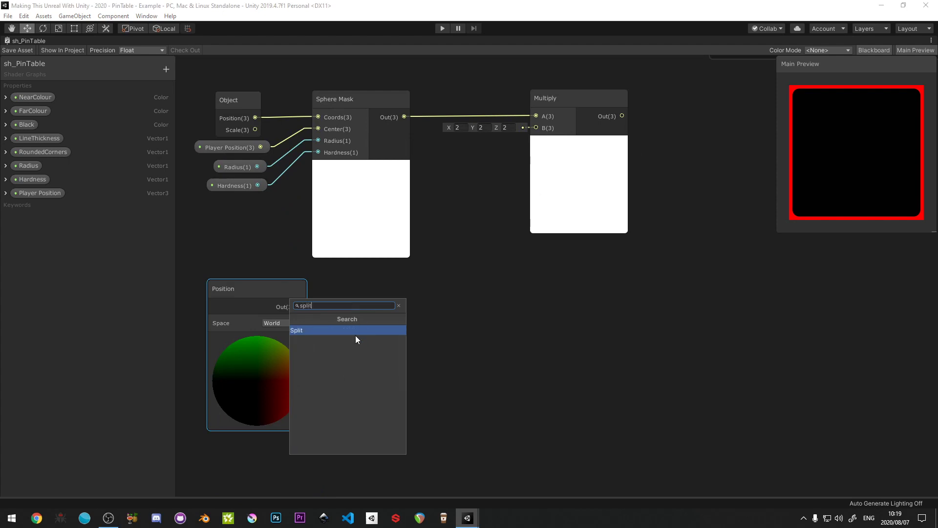
click(354, 330)
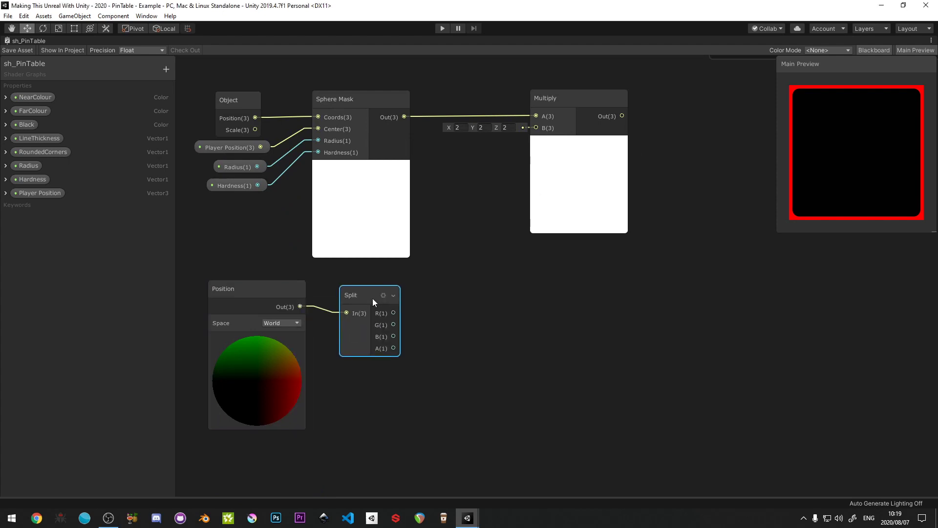
drag(372, 298, 367, 292)
drag(251, 265, 357, 328)
drag(342, 293, 318, 304)
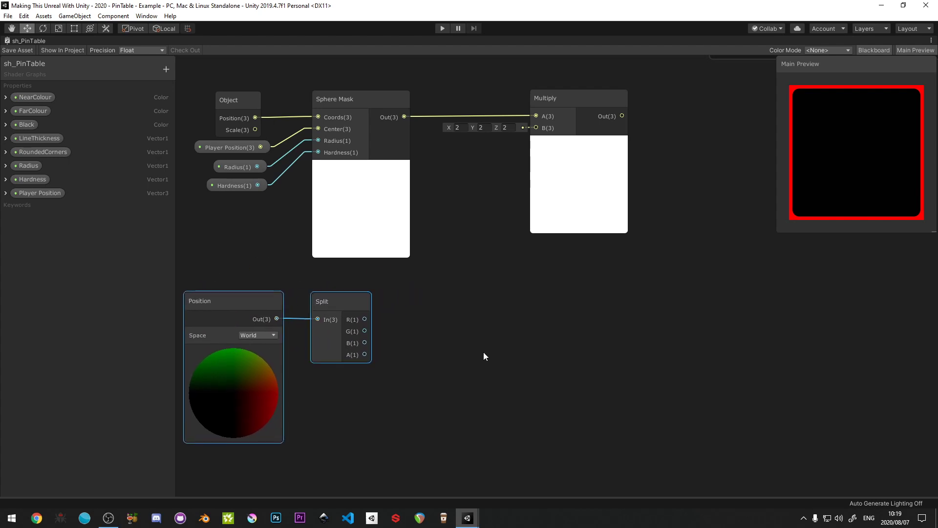
click(387, 353)
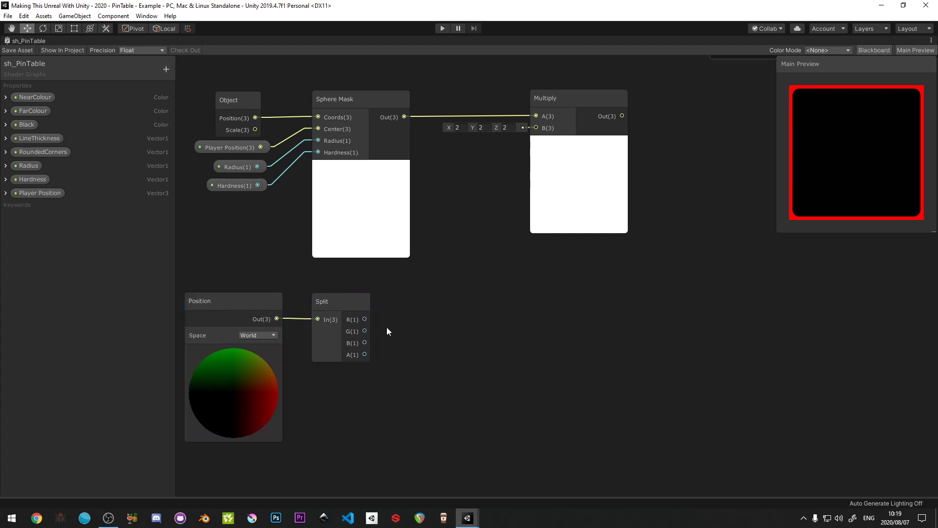
- Add a Sample Gradient node with the Split's G output connected to its Time input, aligned beside the Split
drag(341, 304, 435, 333)
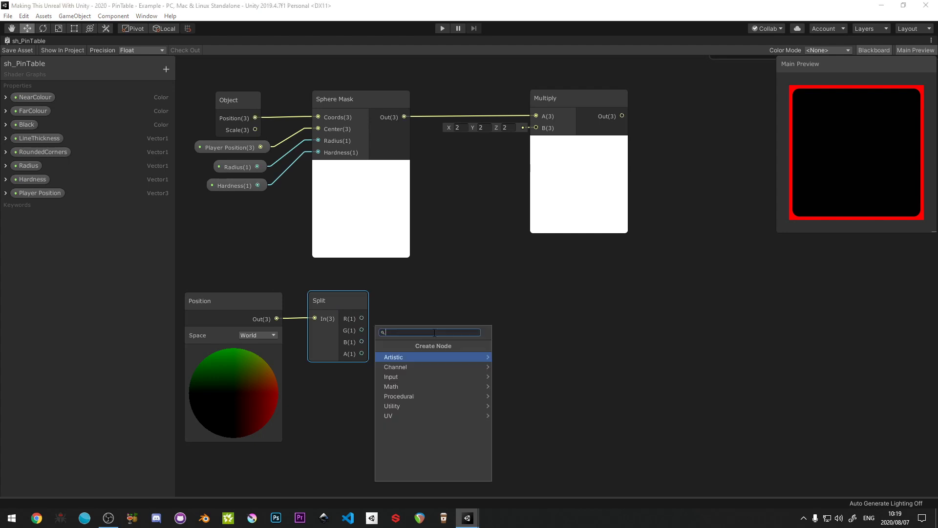
text(sample gr)
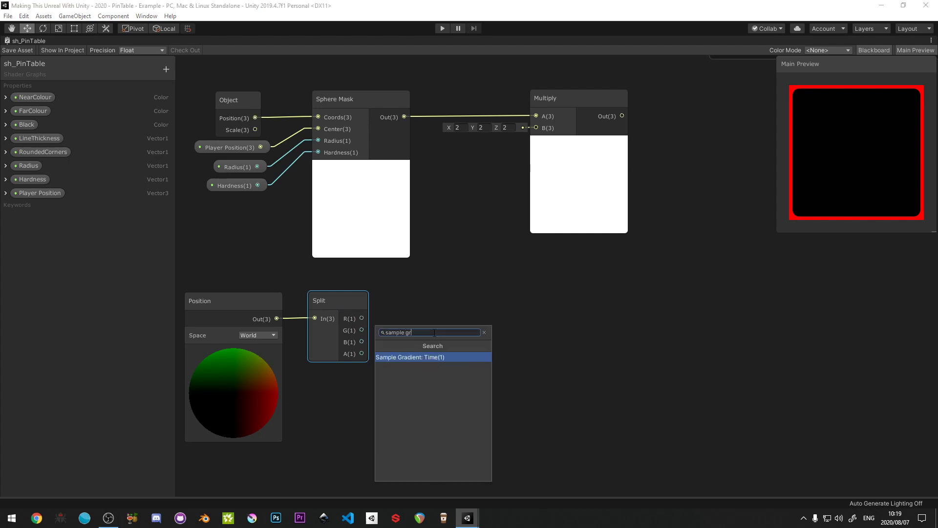
text(adie)
click(427, 358)
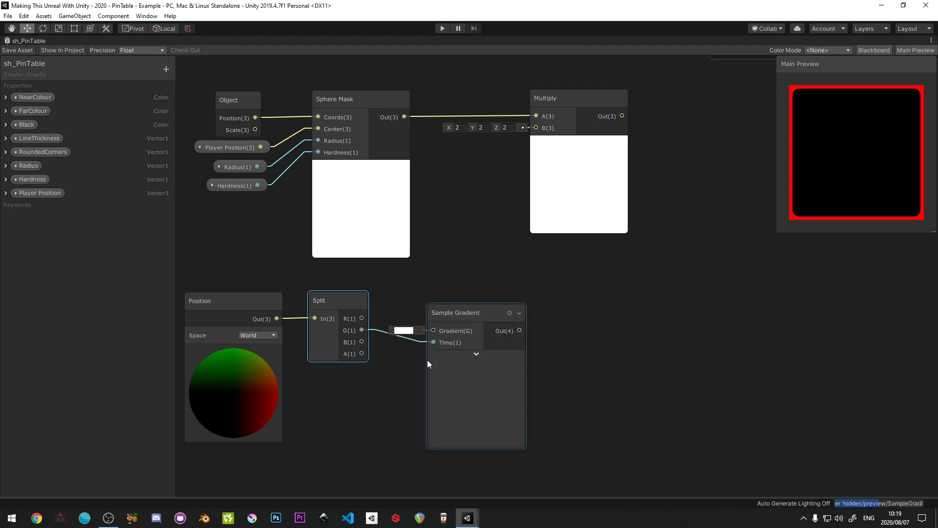
mouse_move(450, 317)
mouse_down()
mouse_move(446, 301)
mouse_move(442, 308)
mouse_up()
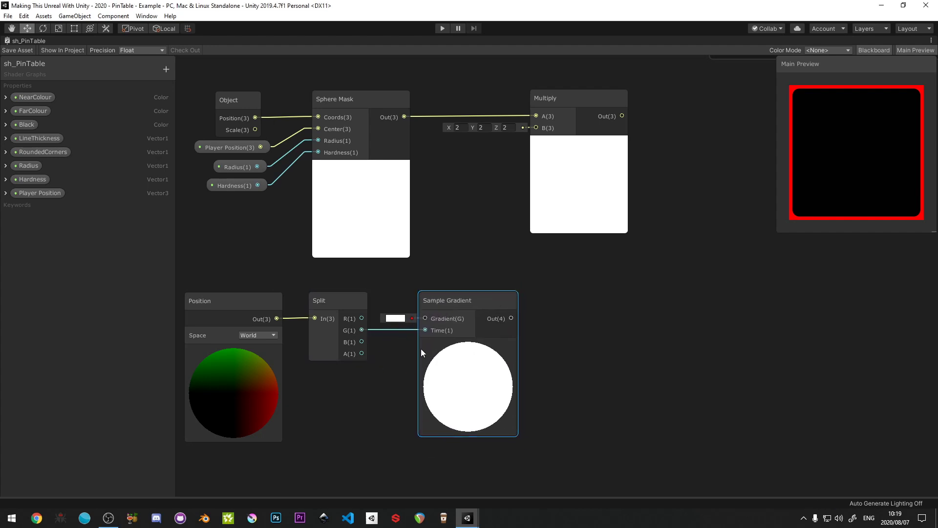
- Set the Sample Gradient's gradient to run from black at 0% to white at 30.6%
click(396, 319)
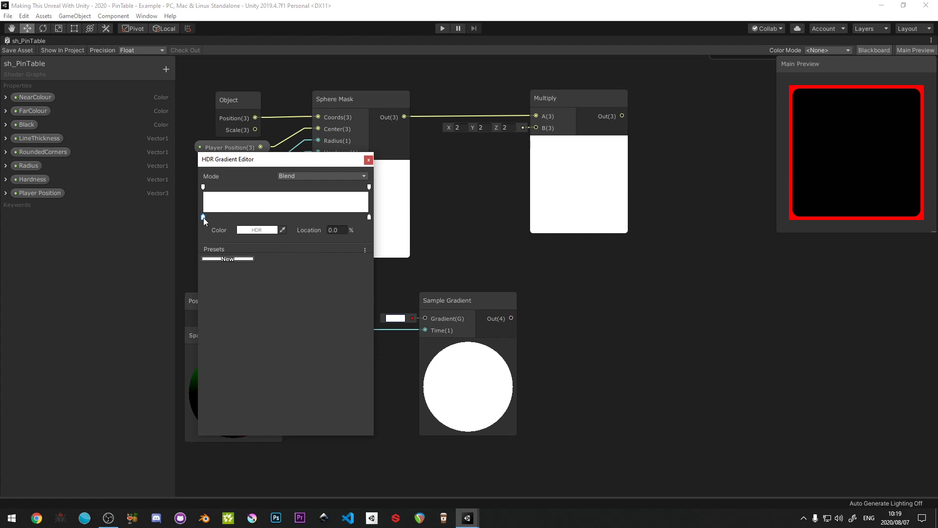
click(258, 230)
drag(88, 115, 28, 125)
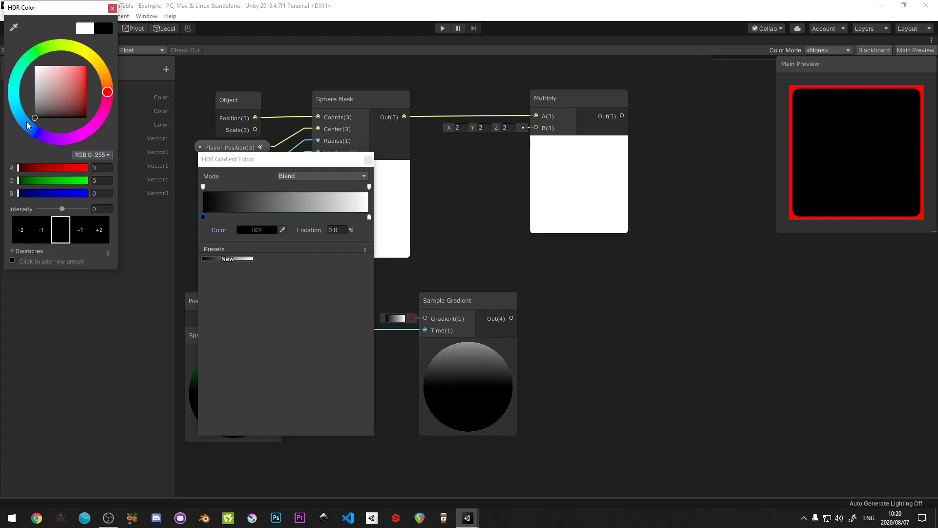
click(113, 8)
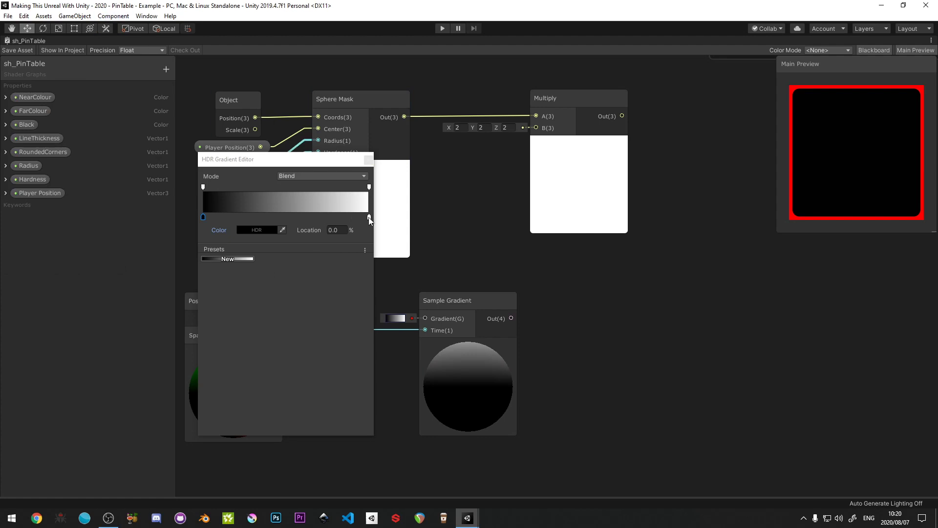
drag(368, 217, 253, 215)
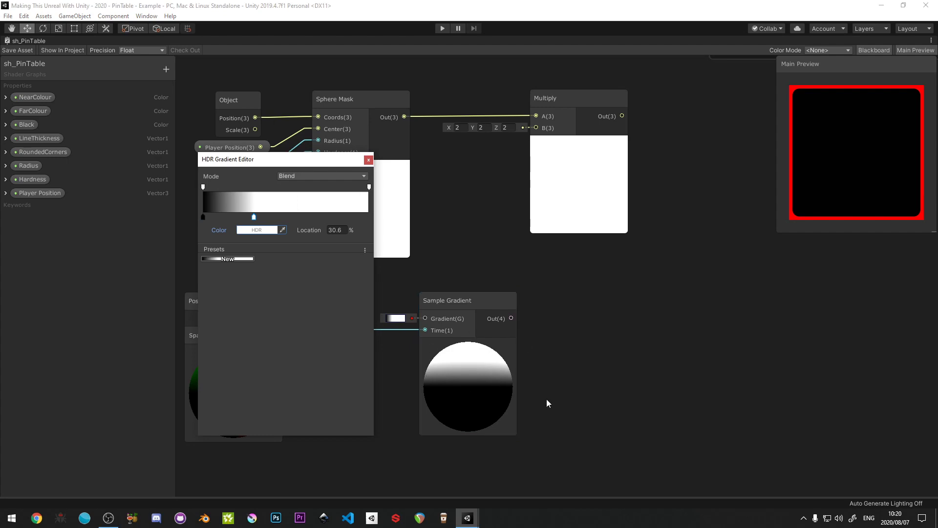
click(338, 231)
click(368, 160)
- Move the Position, Split and Sample Gradient nodes closer and connect the gradient's output to the Multiply's B input
drag(470, 301, 467, 301)
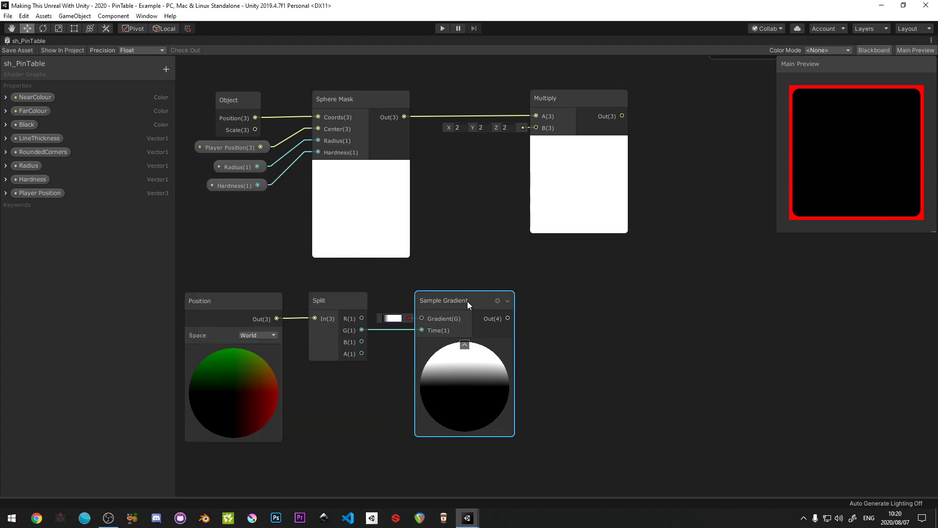
drag(223, 286, 459, 359)
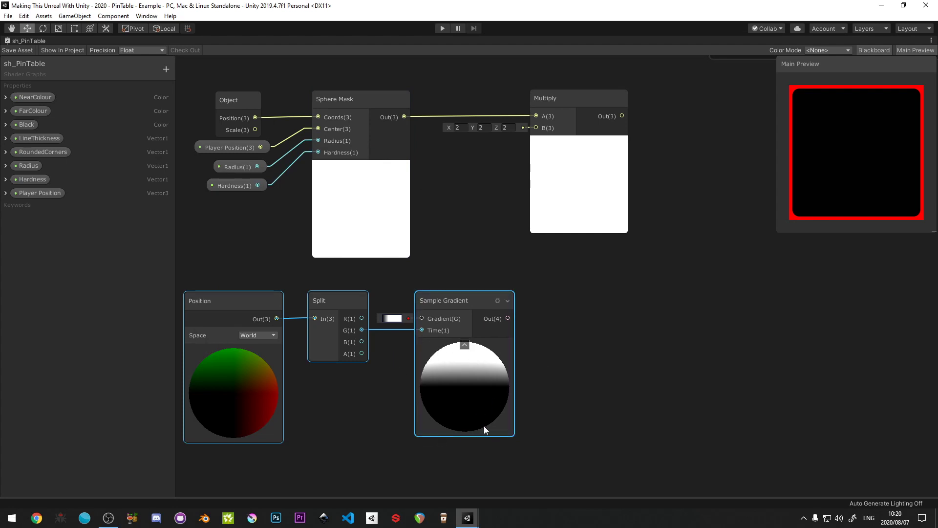
click(230, 295)
drag(220, 273, 520, 379)
drag(484, 300, 387, 281)
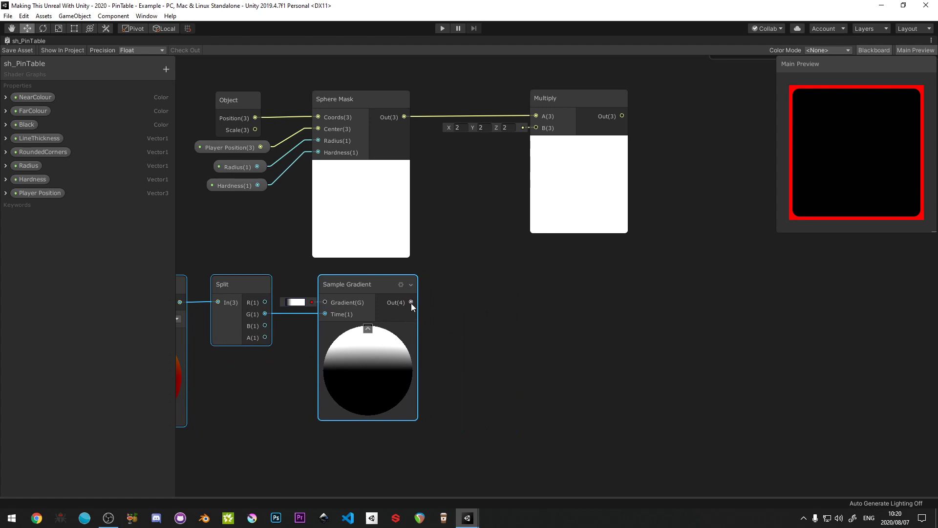
drag(411, 303, 522, 140)
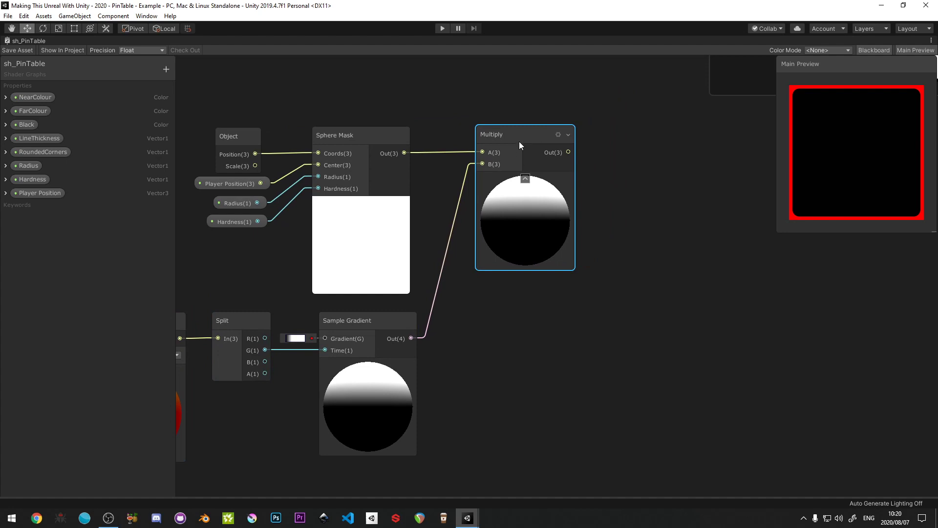
- Connect the Multiply's output to the T input of the Lerp blending Near Colour and Far Colour, and save the shader asset
scroll(517, 142, down, 5)
middle_drag(569, 168, 298, 333)
scroll(505, 198, down, 3)
drag(264, 345, 496, 137)
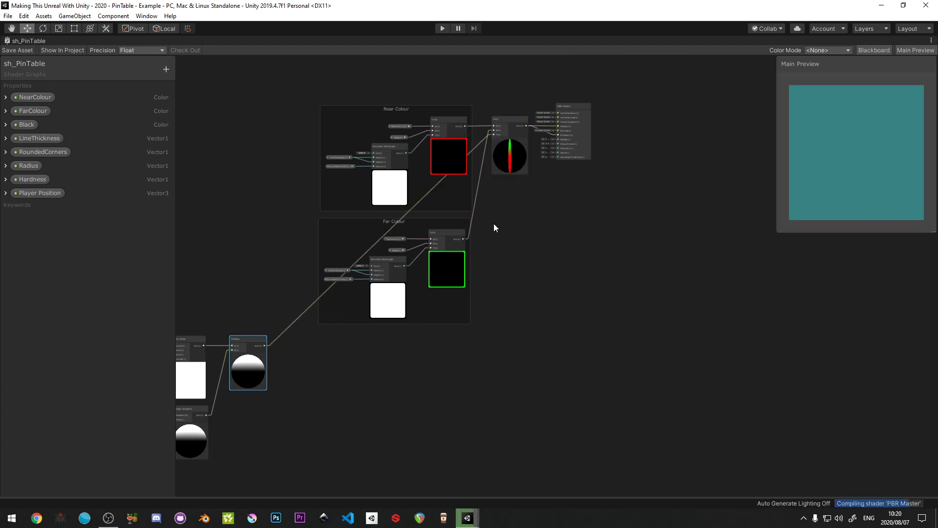
click(13, 51)
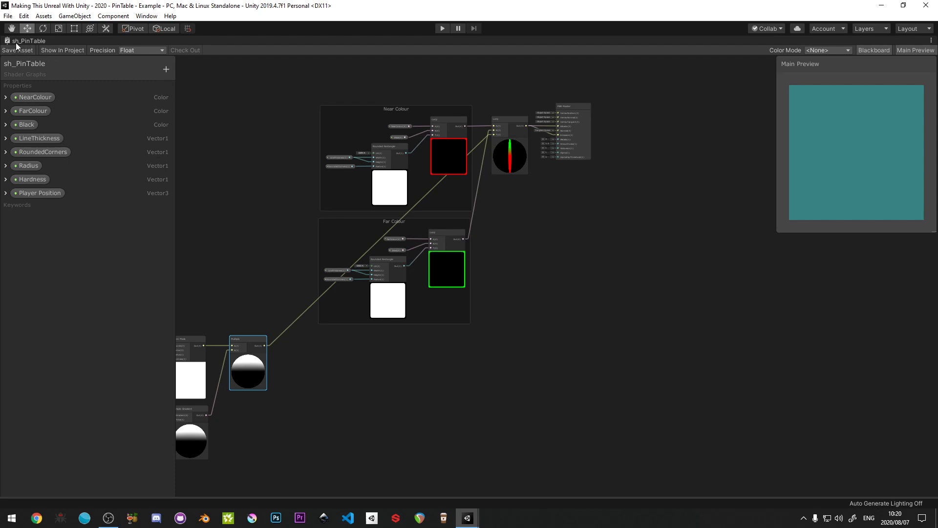
- Run the game with the Scene view shown and roll the ball across the pin table to test the colour blend
key(shift+space)
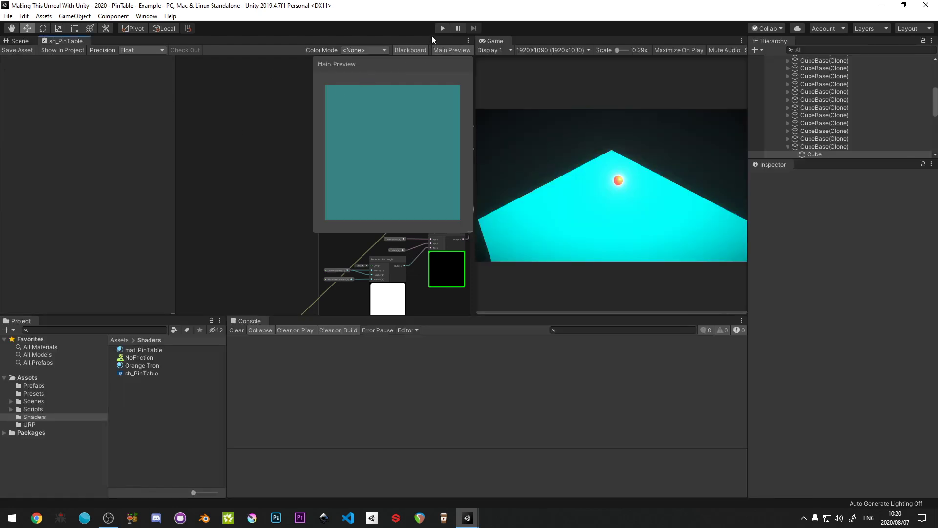
click(442, 27)
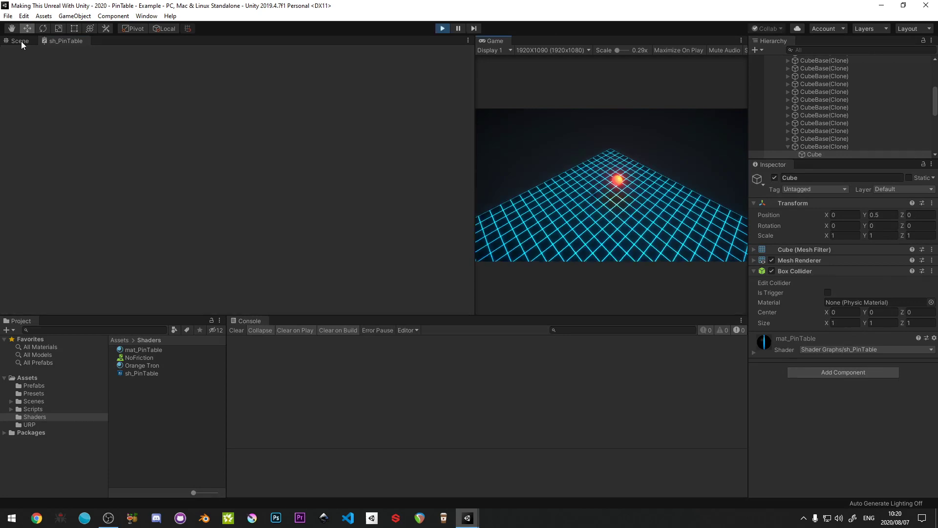
click(21, 41)
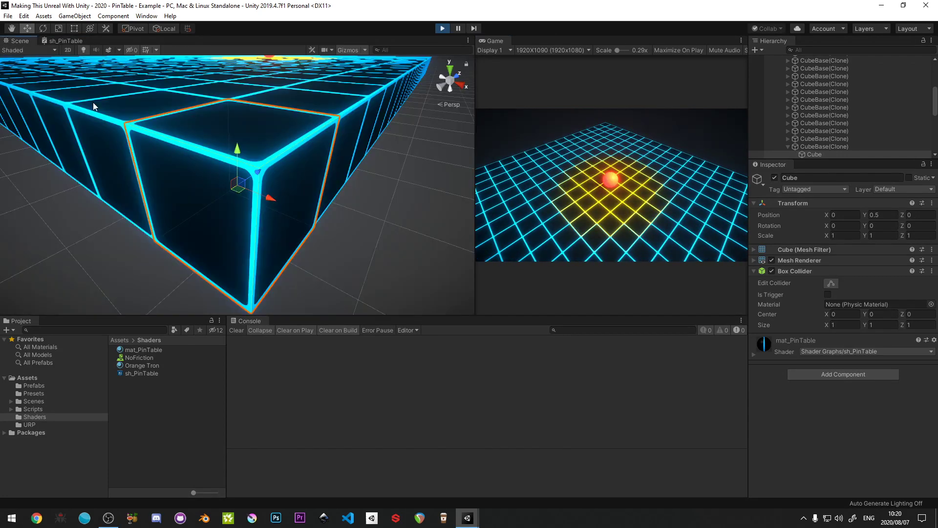
alt+drag(266, 165, 310, 142)
key(w)
mouse_move(311, 142)
right_down()
mouse_move(353, 116)
mouse_move(350, 142)
mouse_move(317, 149)
right_up()
key(s)
click(633, 212)
key(s)
key(d)
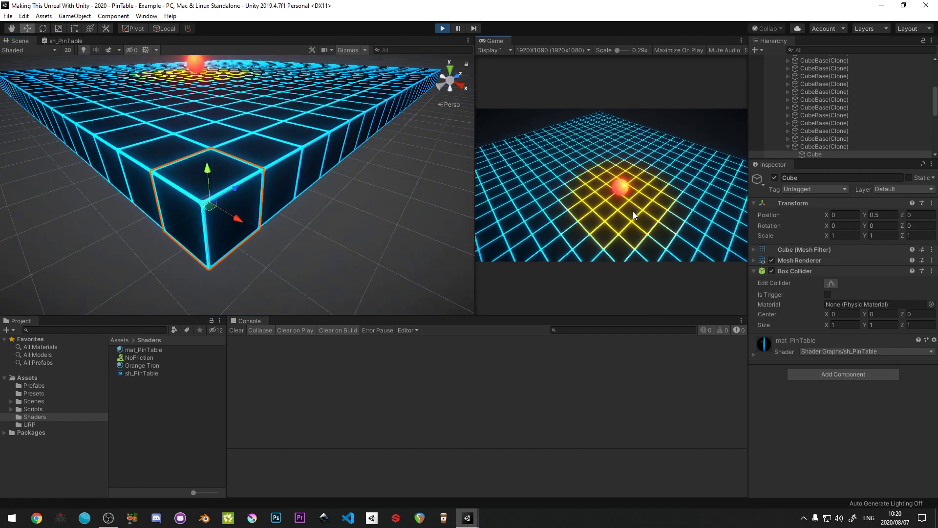
key(a)
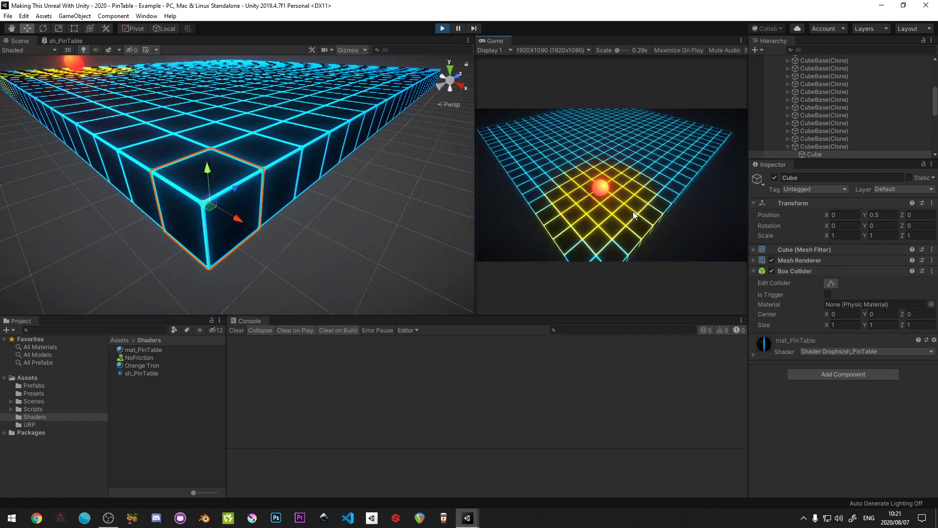
- Examine the top and side faces of the cubes around the ball at the table's corner in the Scene view
right_drag(171, 137, 346, 163)
key(w)
key(a)
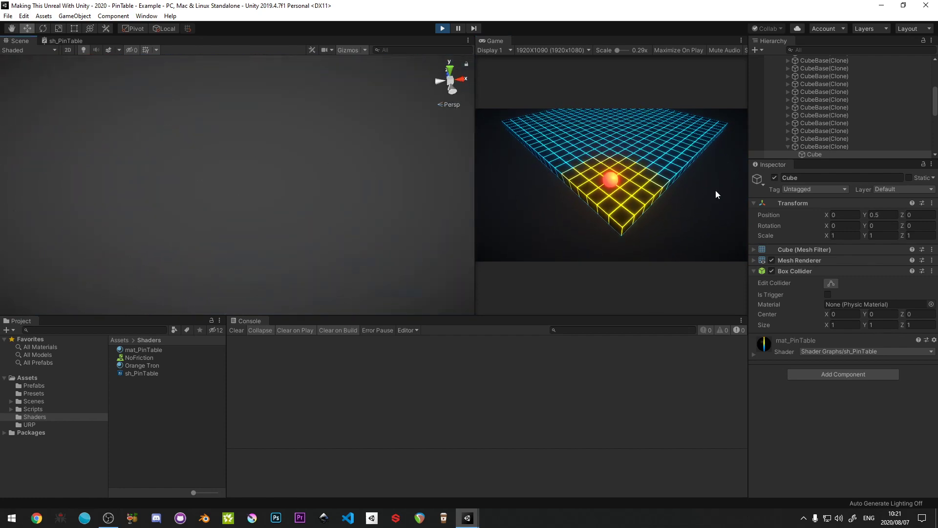
key(f)
right_drag(369, 125, 414, 104)
key(w)
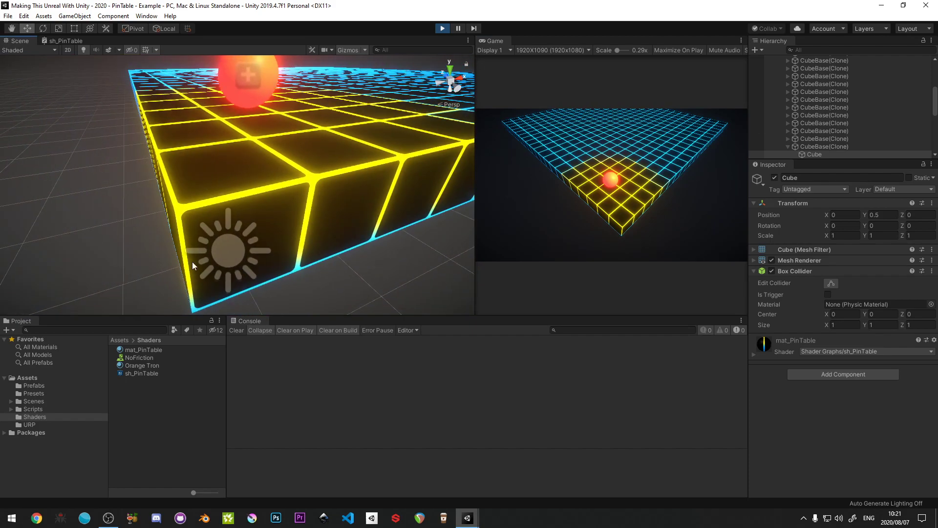
right_drag(192, 265, 266, 218)
key(e)
key(a)
key(d)
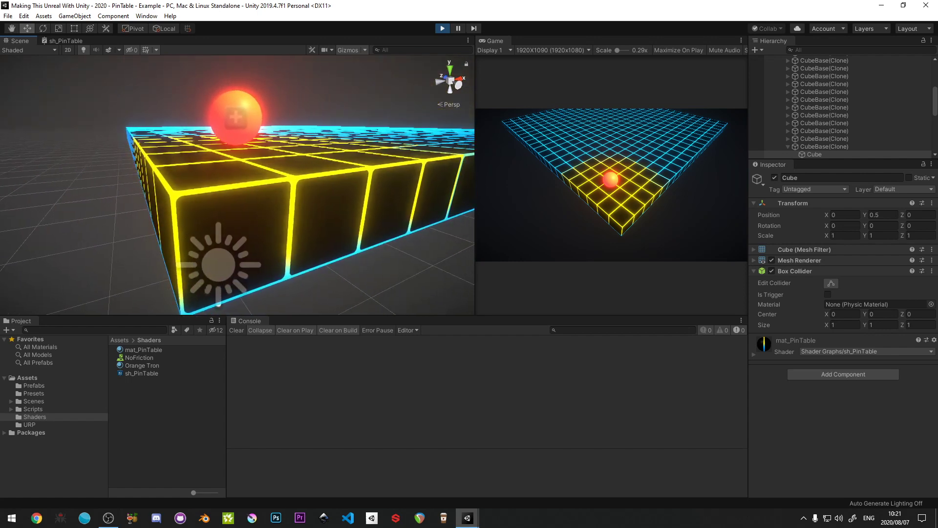
right_drag(115, 163, 129, 162)
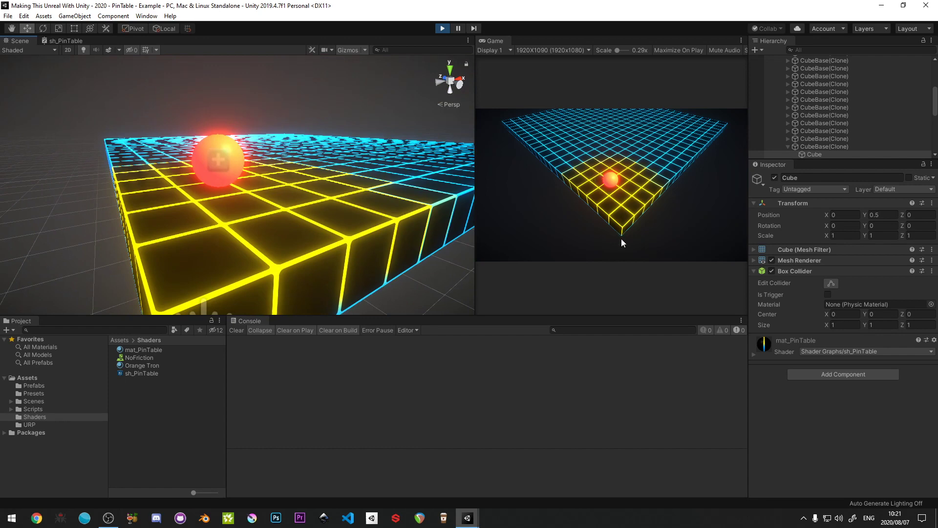
- Stop the game and check the mat_PinTable material's properties
click(443, 29)
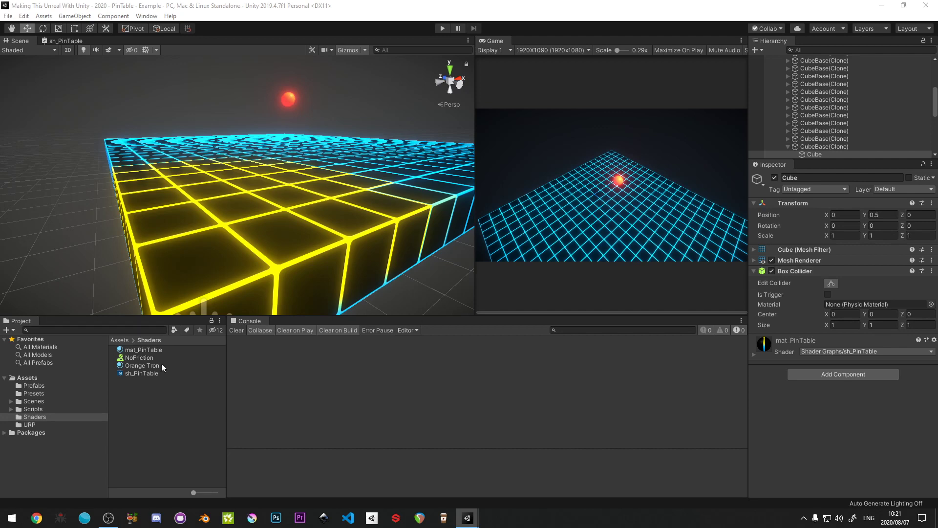
click(144, 350)
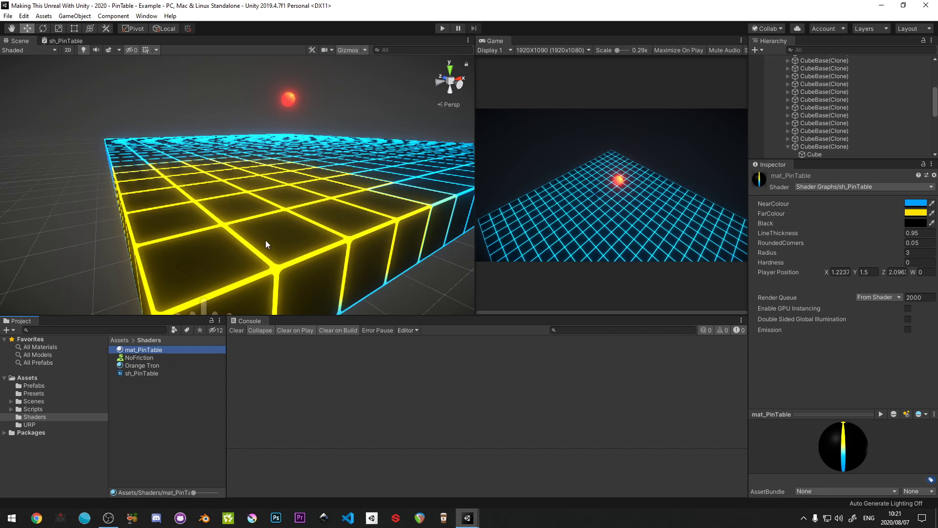
click(136, 403)
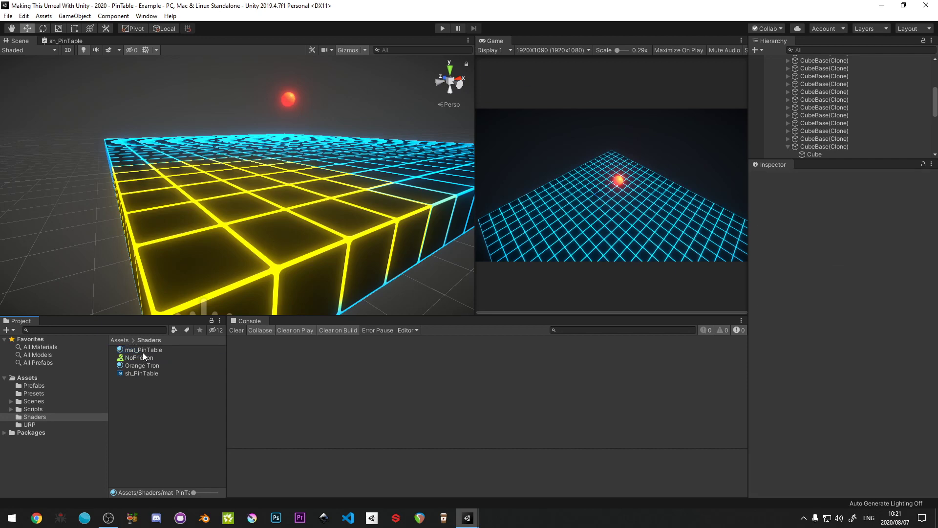
- In the sh_PinTable graph, add a One Minus node fed by the Multiply's output and align it beside the Multiply
click(67, 40)
key(shift+space)
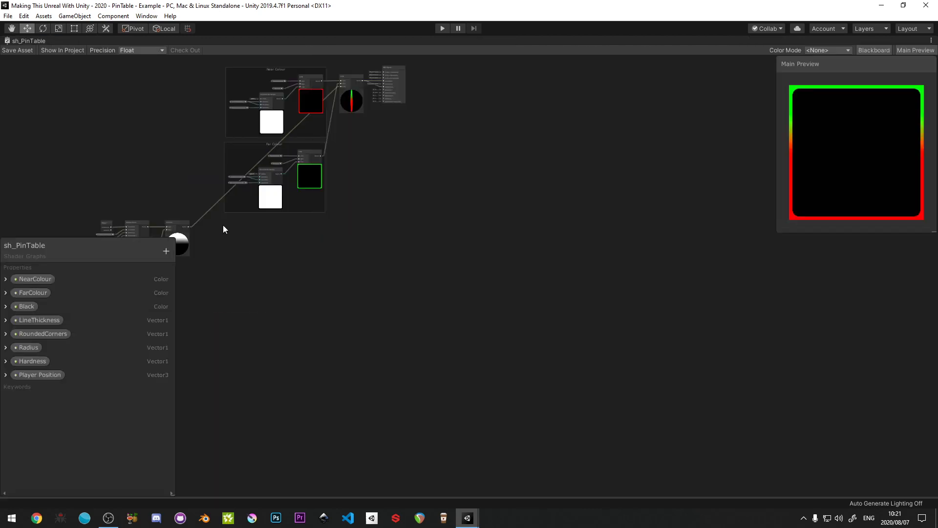
scroll(223, 229, up, 10)
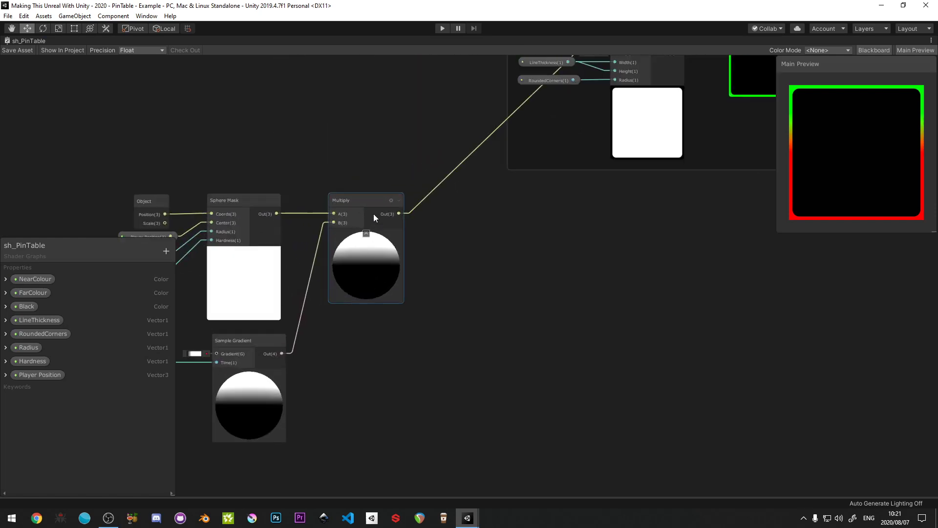
middle_drag(328, 231, 303, 216)
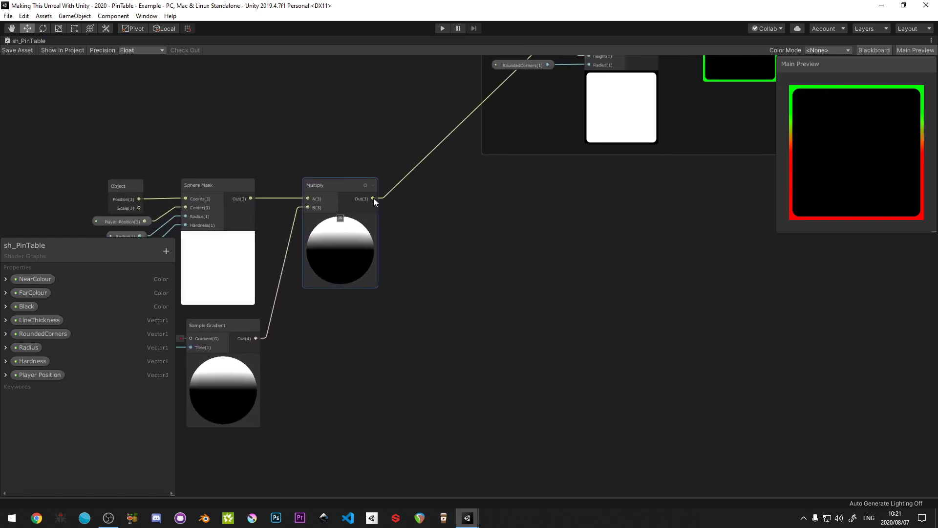
drag(374, 198, 447, 203)
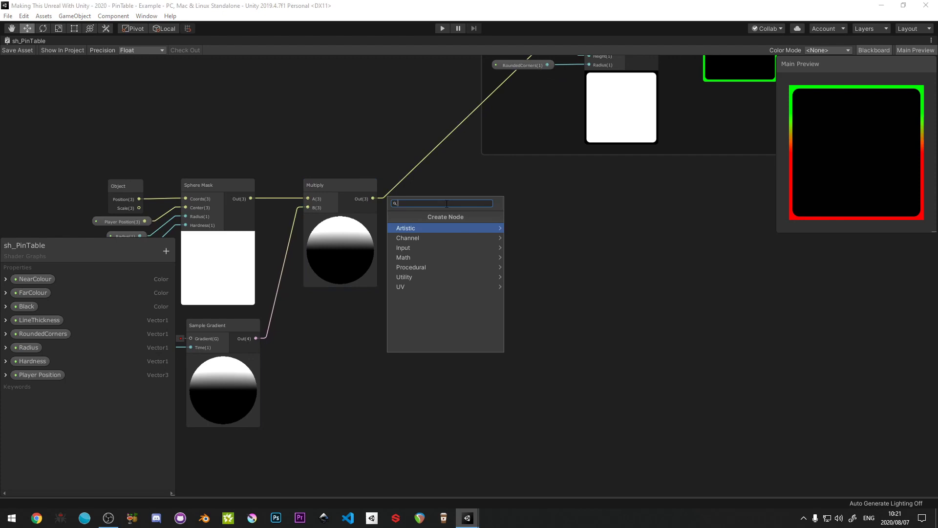
text(minus)
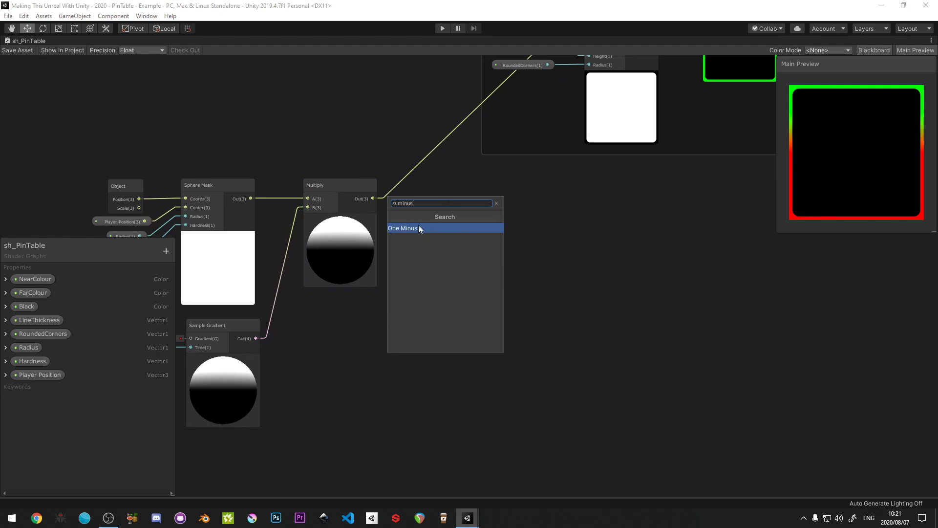
click(419, 228)
drag(459, 202, 429, 189)
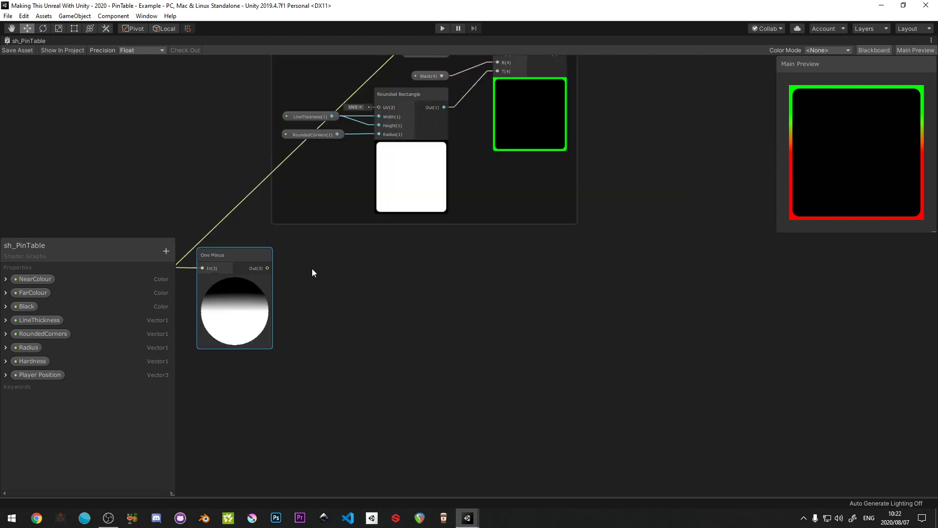
- Connect the One Minus output to the T input of the Lerp blending the two colour groups, and save the shader asset
scroll(293, 276, down, 3)
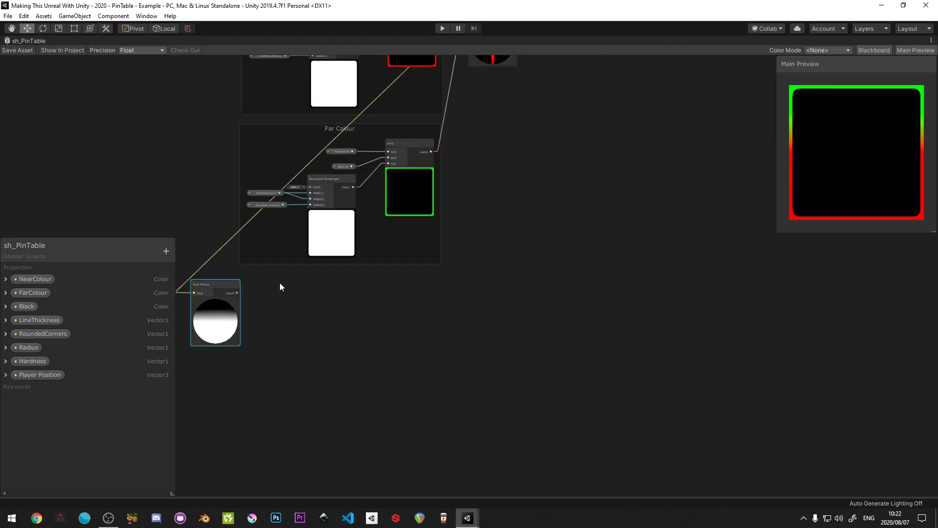
drag(239, 295, 470, 128)
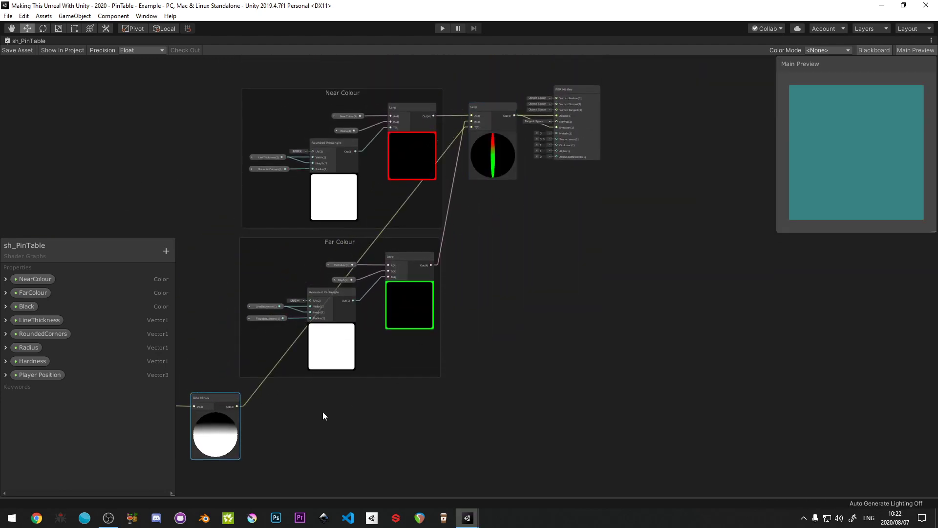
middle_drag(322, 413, 599, 322)
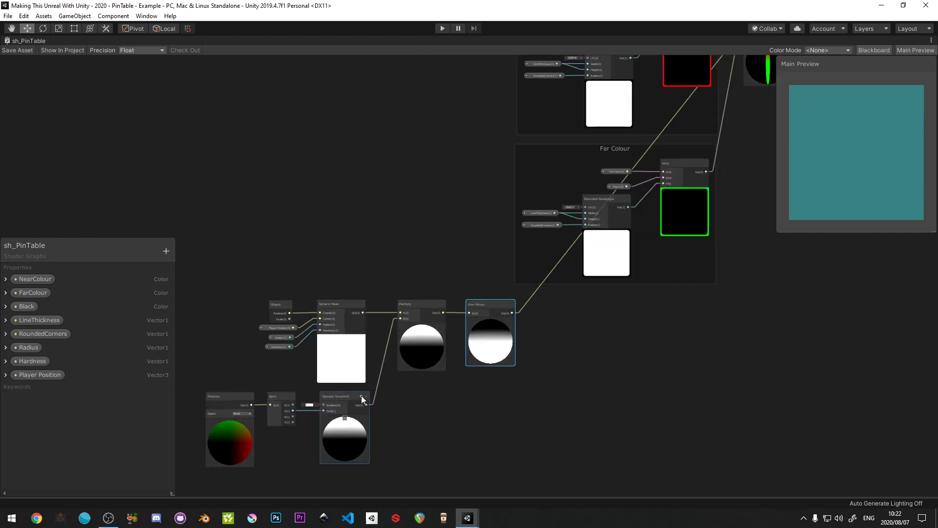
middle_drag(421, 382, 433, 284)
scroll(432, 283, up, 3)
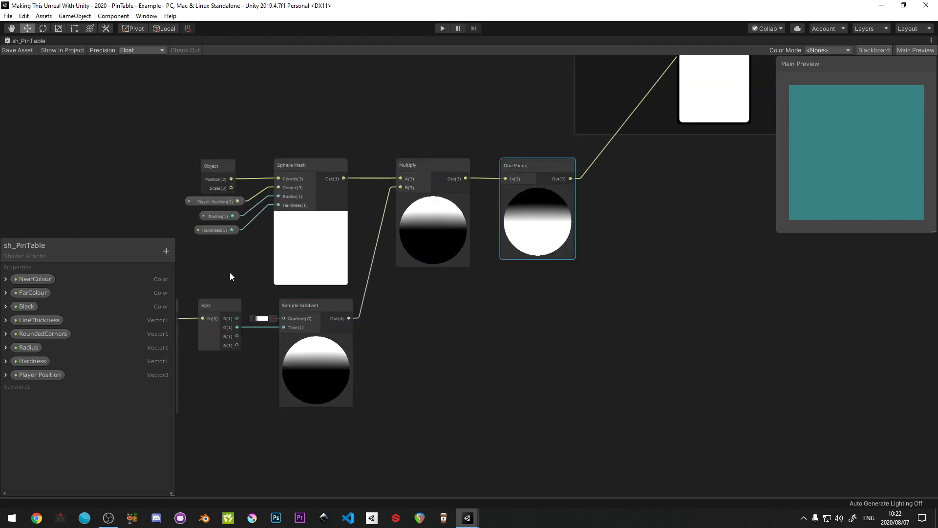
scroll(379, 297, down, 3)
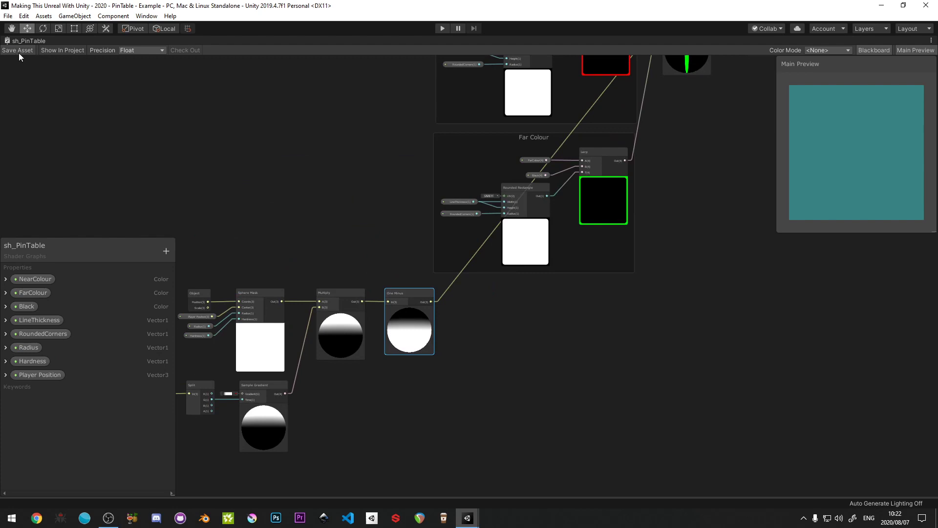
- Run the game, roll the ball across the table with mat_PinTable's properties shown to check the inverted colours, and stop it
key(shift+space)
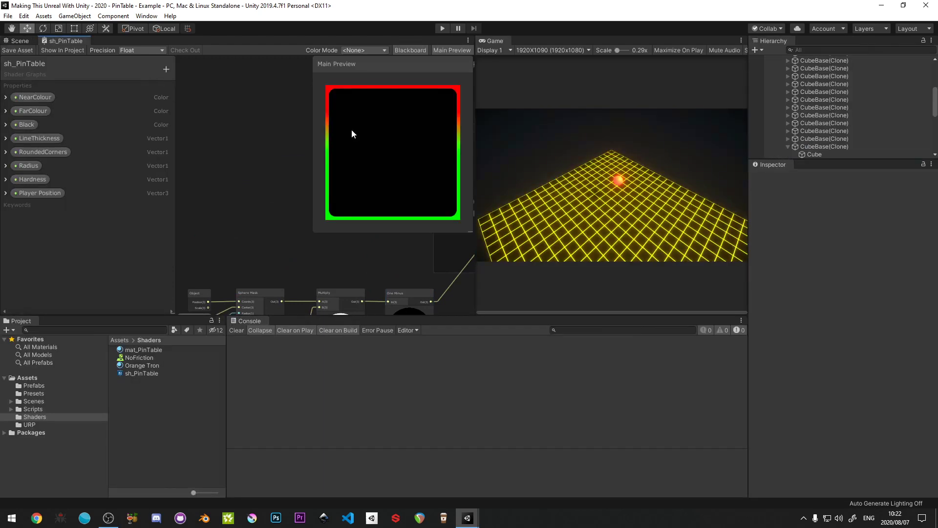
click(442, 30)
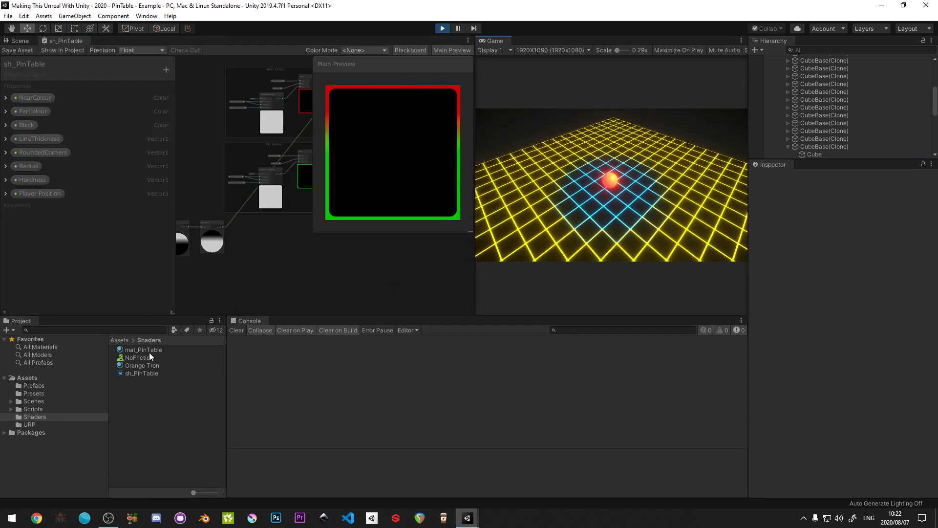
click(149, 351)
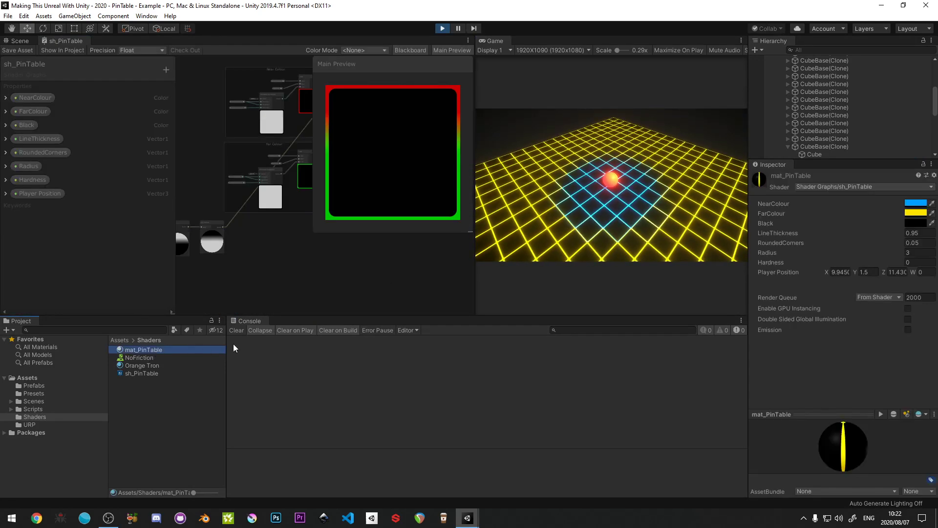
click(564, 236)
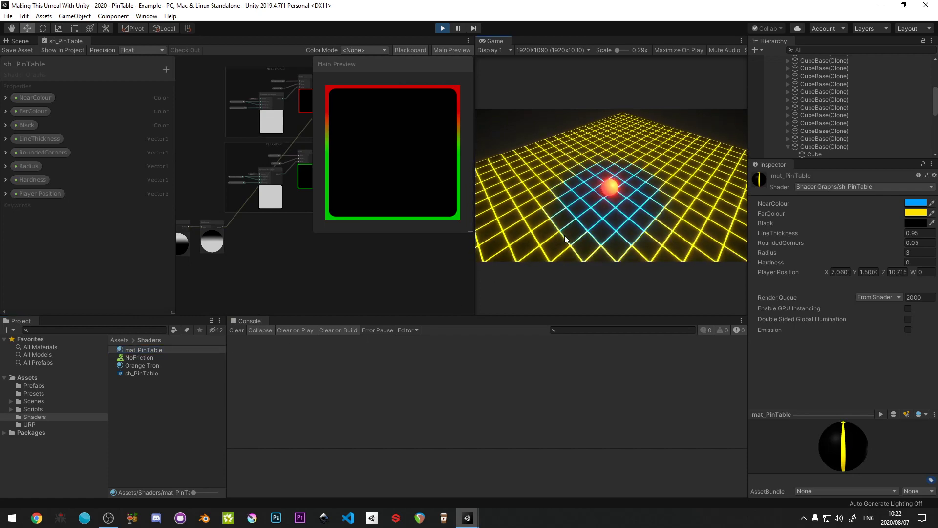
key(s)
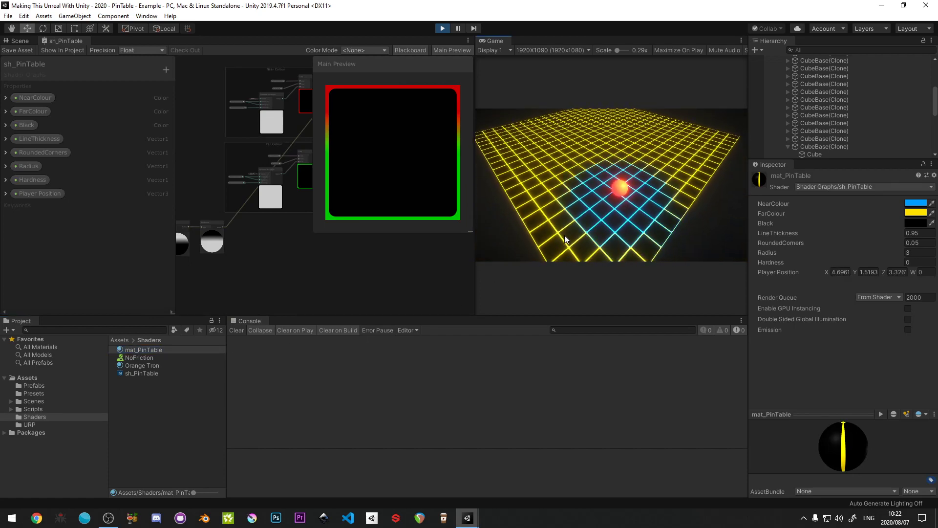
key(w)
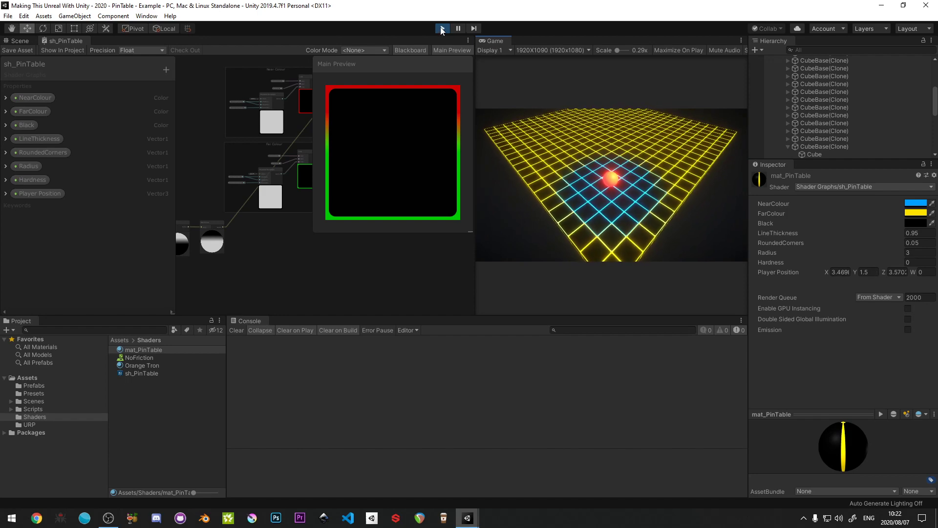
click(442, 30)
- Group the Sphere Mask, Position, Split, Sample Gradient, Multiply and One Minus nodes together with their connected inputs
key(shift+space)
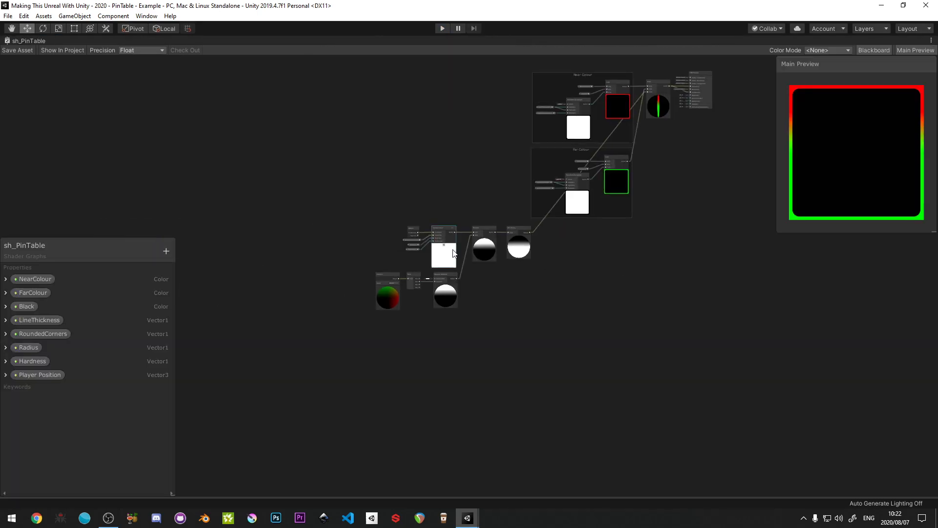
scroll(453, 253, up, 2)
drag(321, 214, 585, 358)
drag(550, 226, 444, 233)
right_click(443, 232)
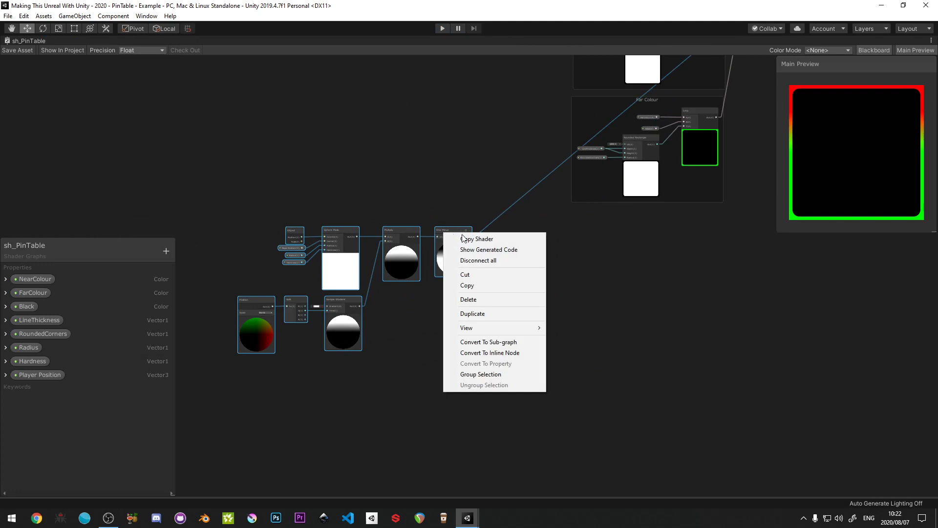
click(479, 374)
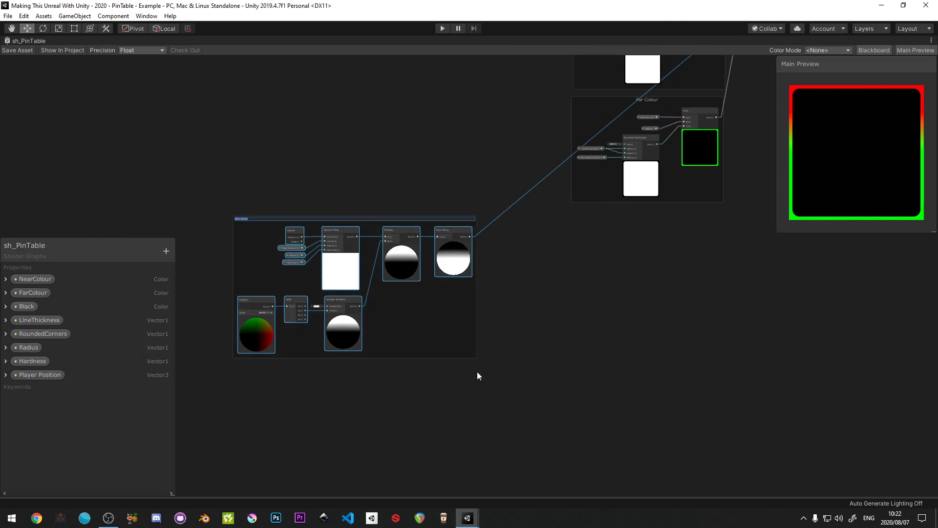
- Title the new node group "Sphere around player position in the world"
key(BackSpace)
text(Sphere)
click(326, 173)
scroll(315, 215, up, 4)
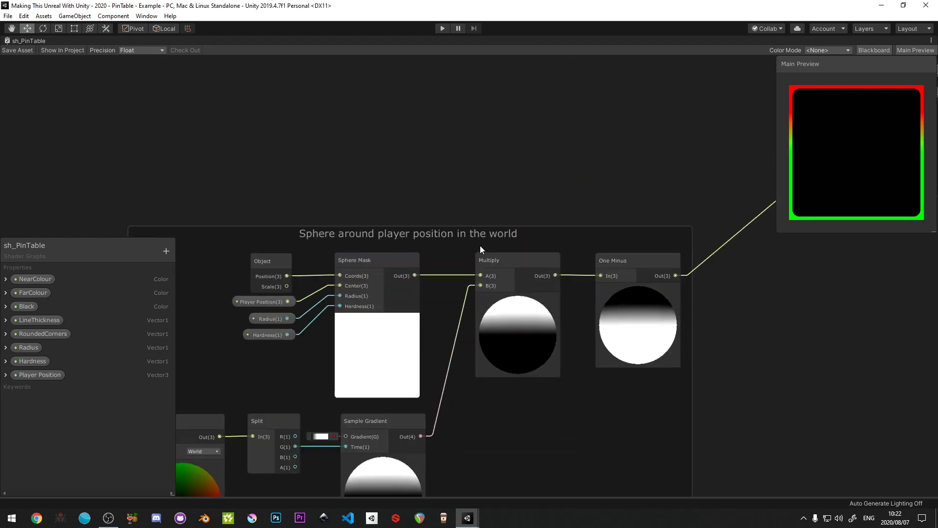
- Add a Lerp node in the empty graph space beside the Near Colour group
scroll(511, 245, down, 4)
middle_drag(512, 244, 394, 289)
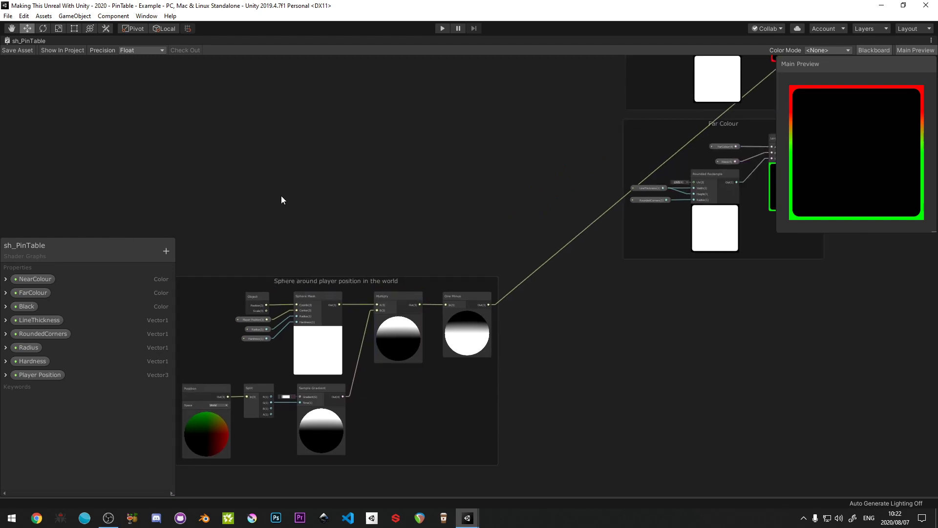
middle_drag(282, 199, 399, 254)
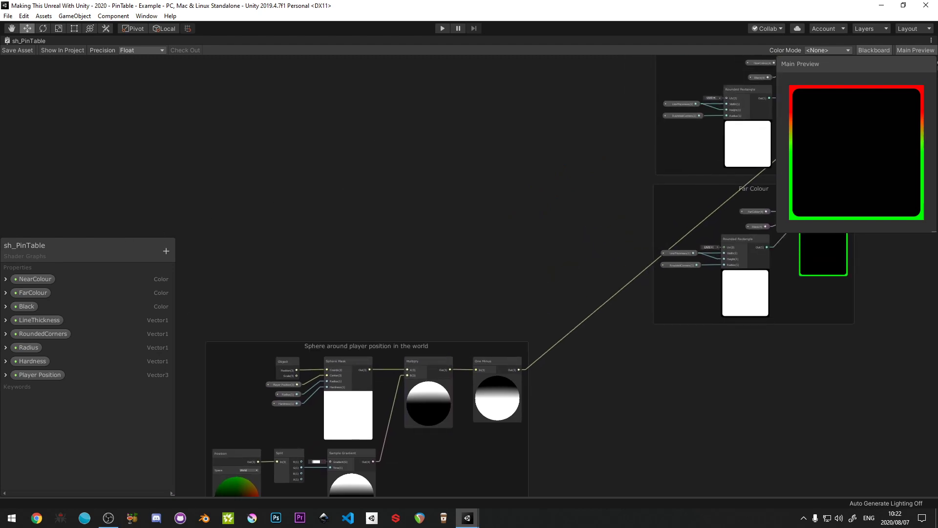
key(shift+space)
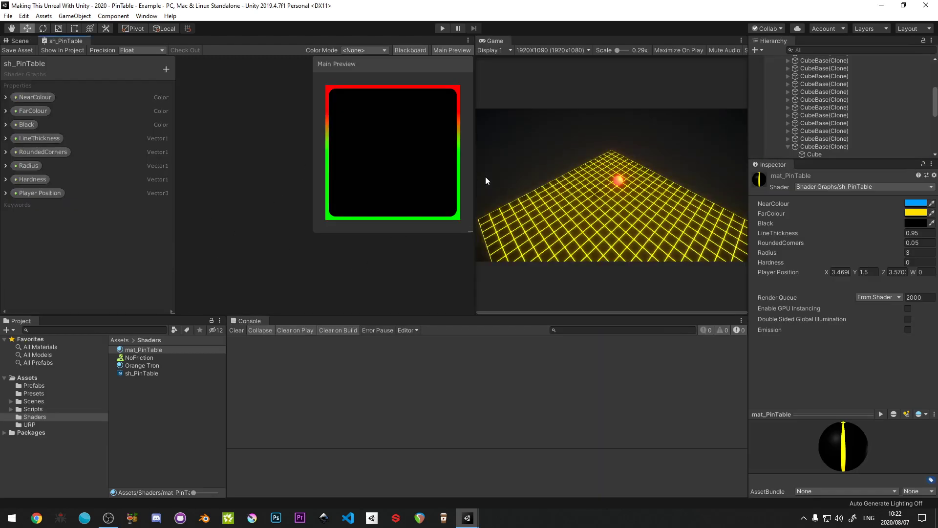
key(shift+space)
middle_drag(284, 145, 153, 229)
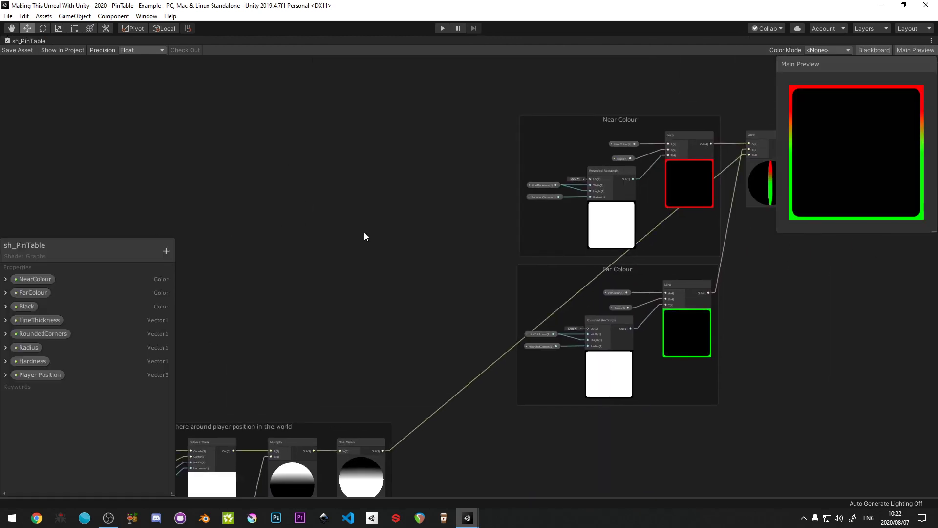
scroll(386, 234, up, 2)
right_click(477, 195)
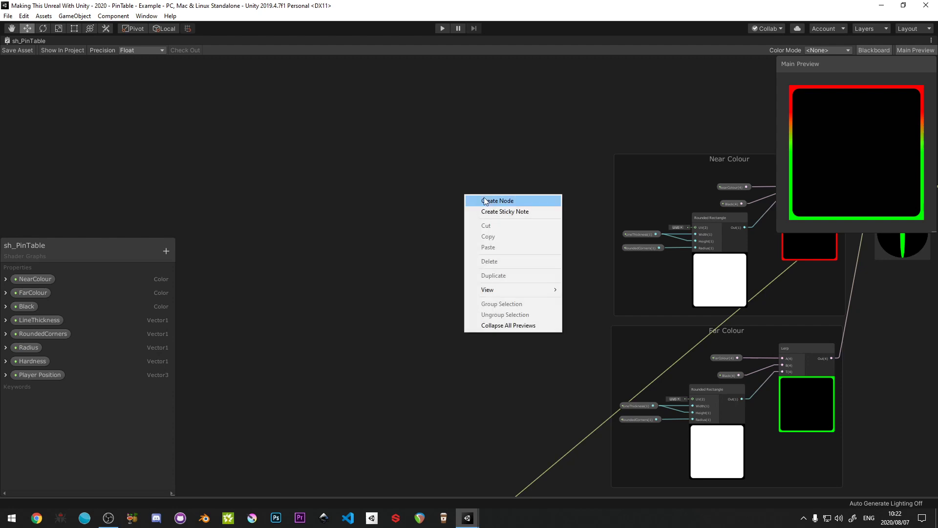
click(485, 201)
text(lerp)
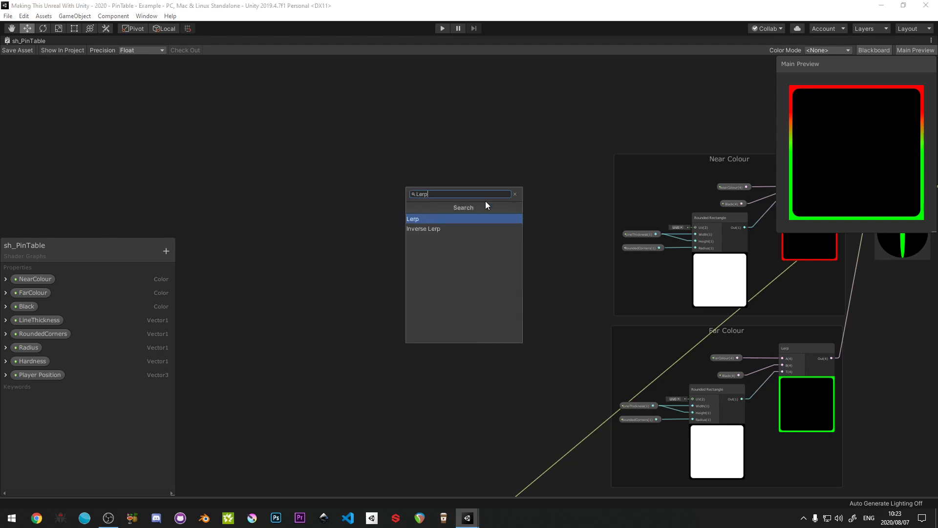
click(437, 219)
drag(482, 209, 501, 199)
scroll(474, 192, up, 3)
scroll(501, 198, down, 3)
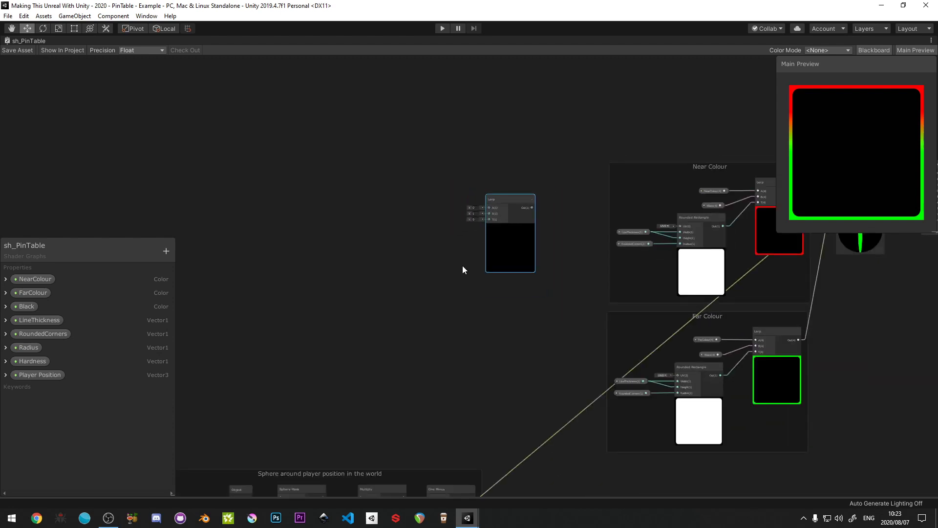
middle_drag(462, 265, 486, 221)
scroll(487, 221, up, 3)
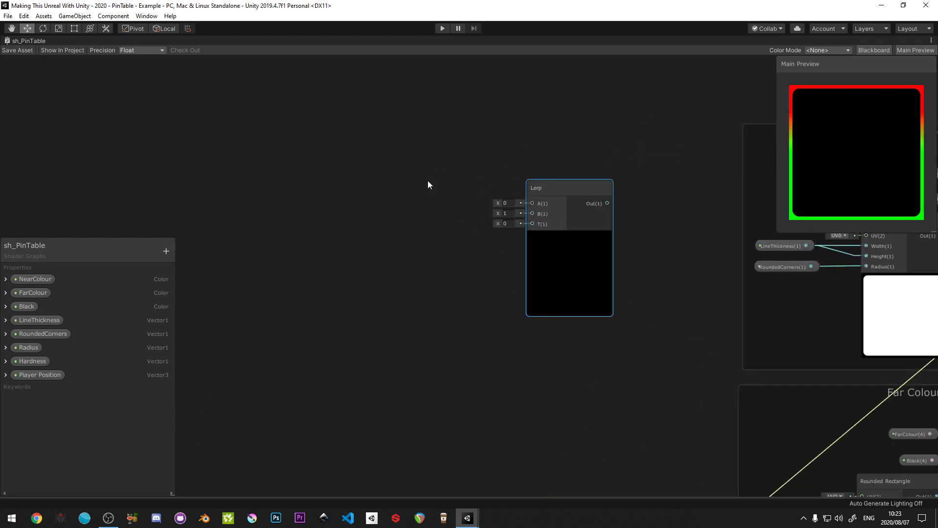
- Add a Position node in Object space beside the new Lerp and connect its output to the Lerp's A input
right_click(333, 166)
click(348, 172)
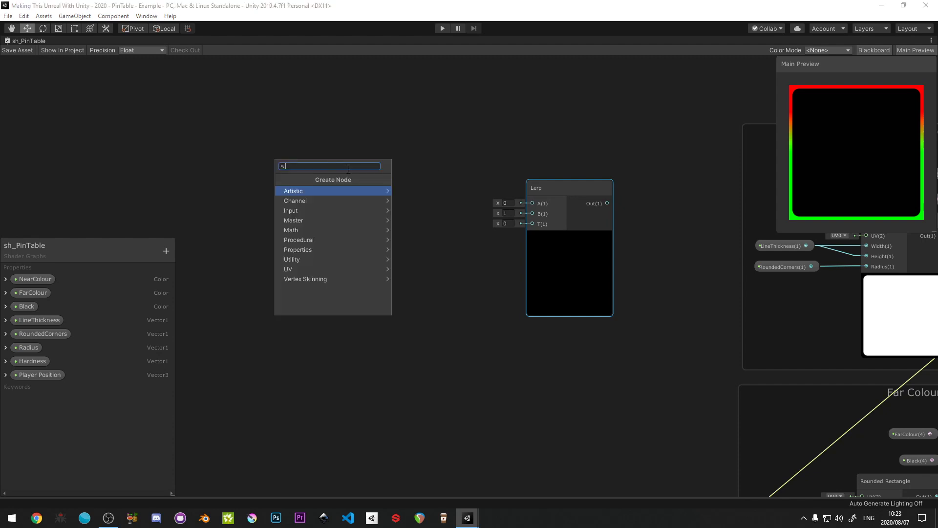
text(transform)
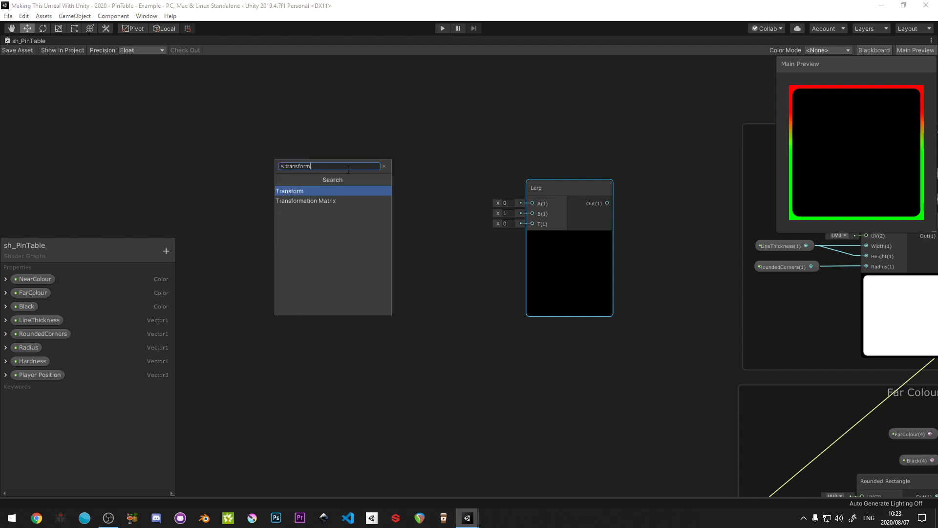
key(BackSpace)
key(BackSpace)
key(BackSpace)
key(BackSpace)
key(BackSpace)
key(BackSpace)
key(BackSpace)
key(BackSpace)
key(BackSpace)
text(Posi)
click(319, 191)
click(391, 214)
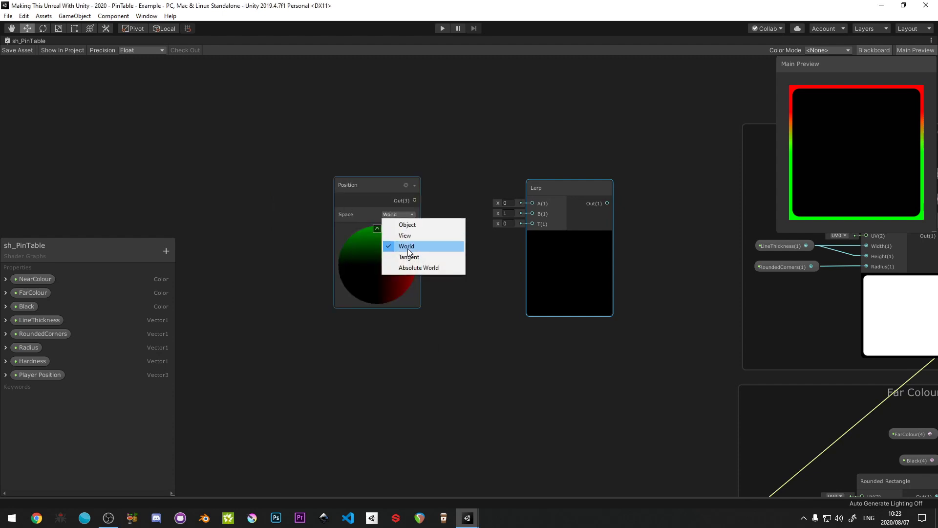
click(406, 225)
drag(376, 195, 401, 198)
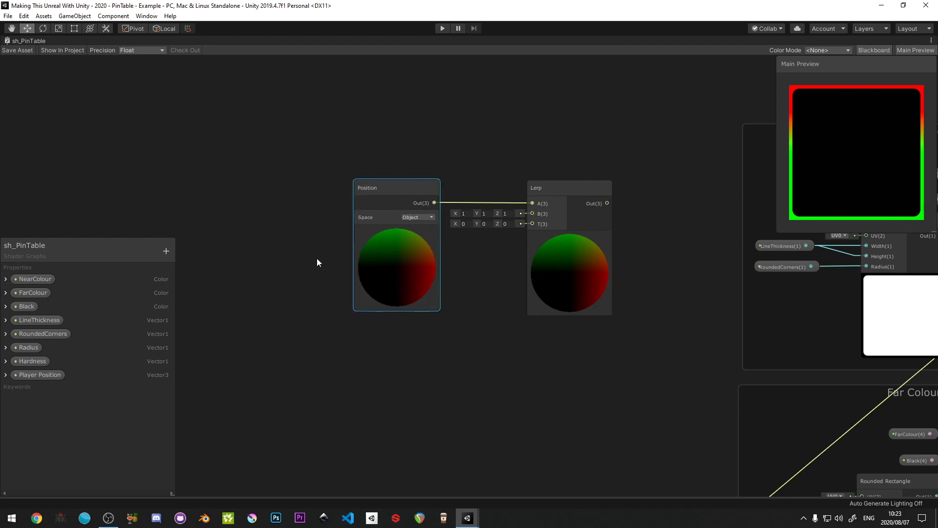
- Duplicate the Object-space Position node, place the copy below the first, and feed its output into a new Split node
middle_drag(386, 204, 424, 128)
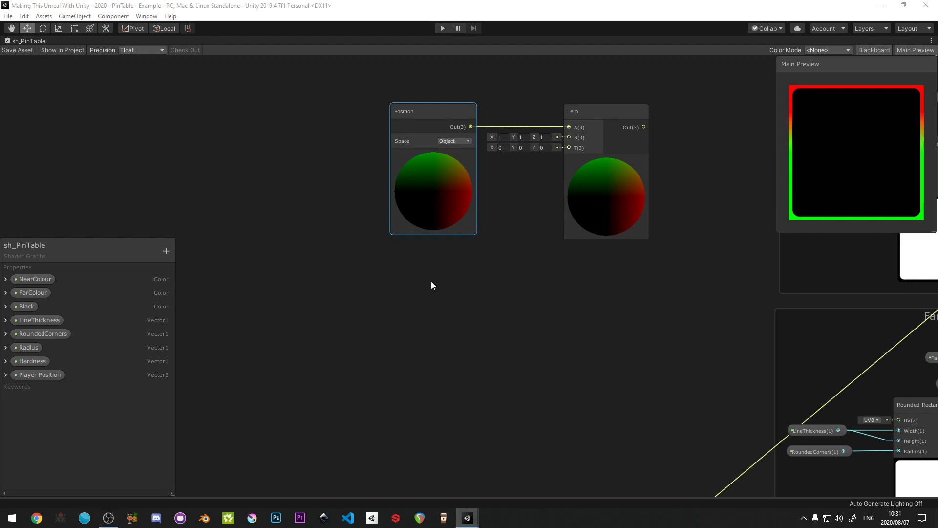
middle_drag(437, 283, 477, 275)
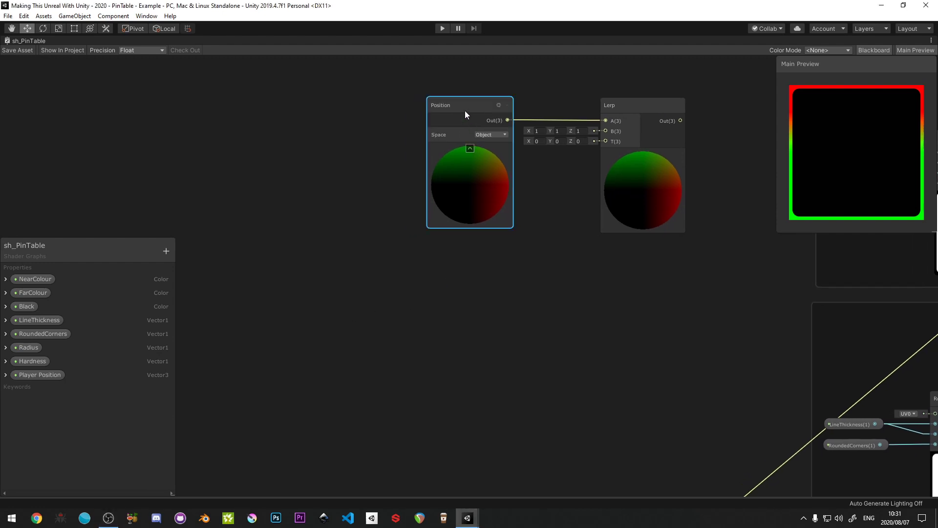
drag(464, 110, 236, 265)
key(ctrl+d)
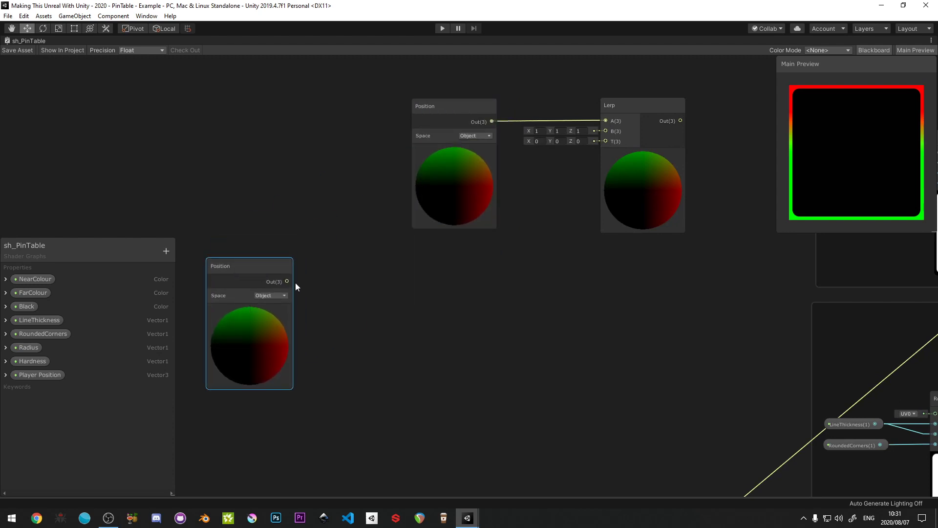
drag(287, 281, 331, 282)
text(s)
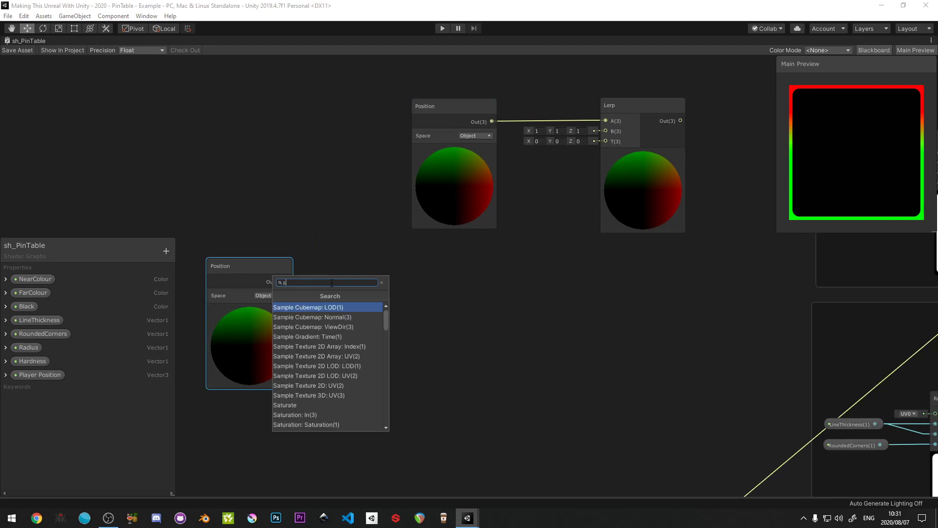
text(plit)
click(322, 305)
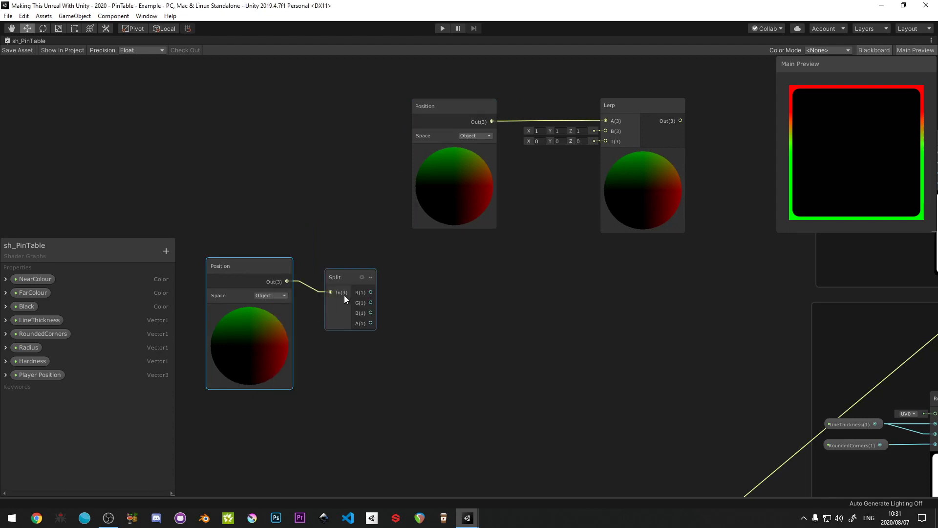
- Add a Combine node after the Split and connect the R, B and A channels, leaving G unconnected
drag(345, 277, 424, 278)
text(combine)
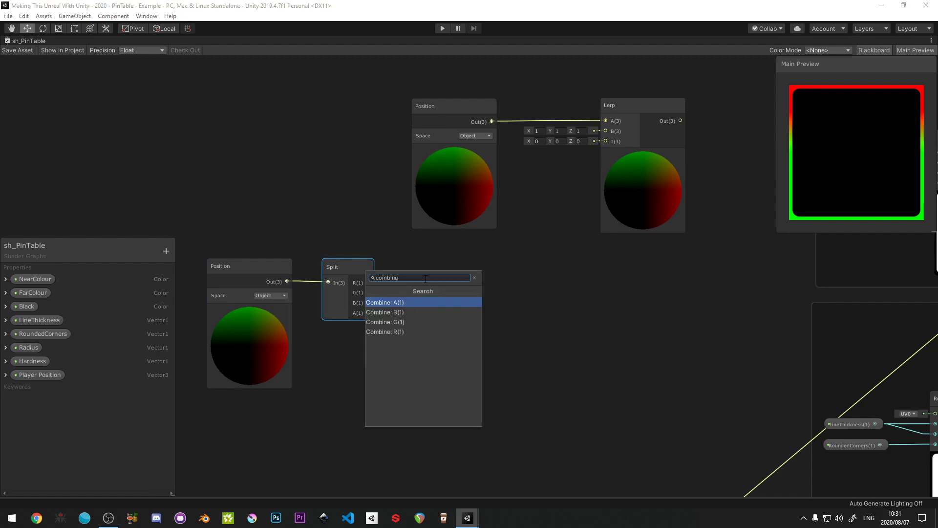
click(402, 331)
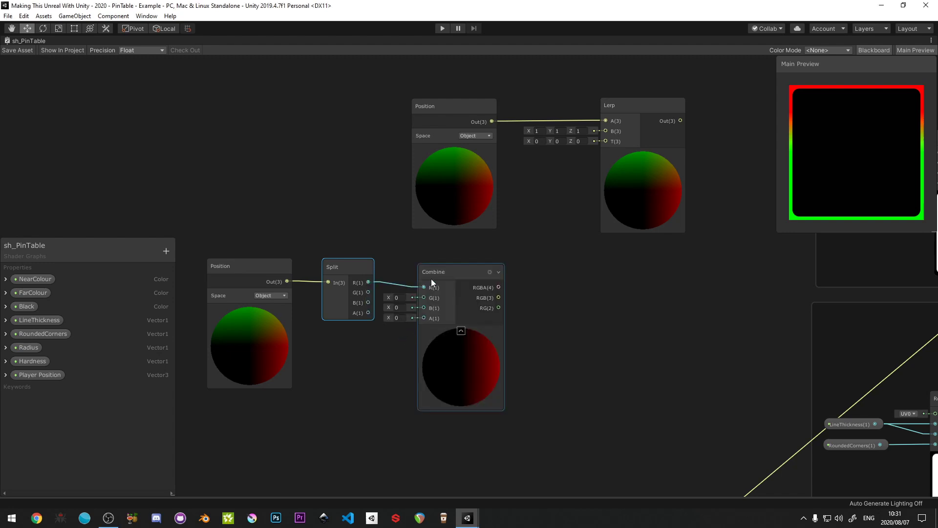
drag(442, 274, 471, 269)
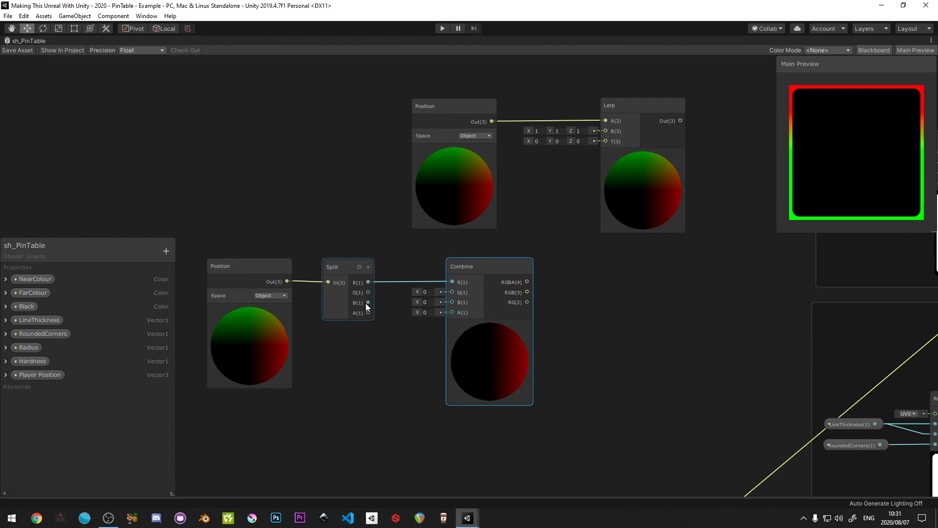
drag(365, 303, 452, 302)
drag(369, 312, 452, 312)
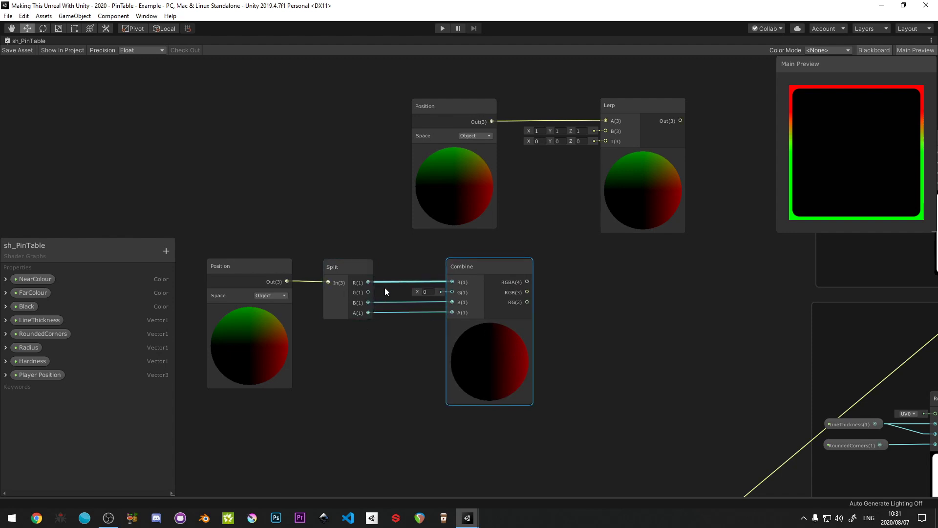
- Connect the Combine node's RGB output to the new Lerp's B input and tidy the lower row of nodes
drag(490, 277, 531, 215)
right_click(531, 216)
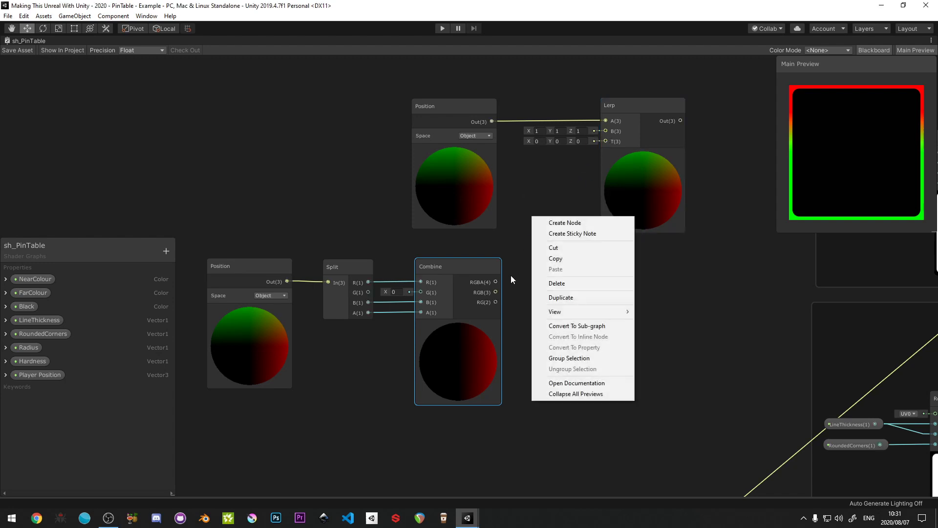
click(495, 292)
drag(496, 292, 604, 130)
drag(538, 253, 255, 324)
drag(461, 266, 463, 246)
click(256, 201)
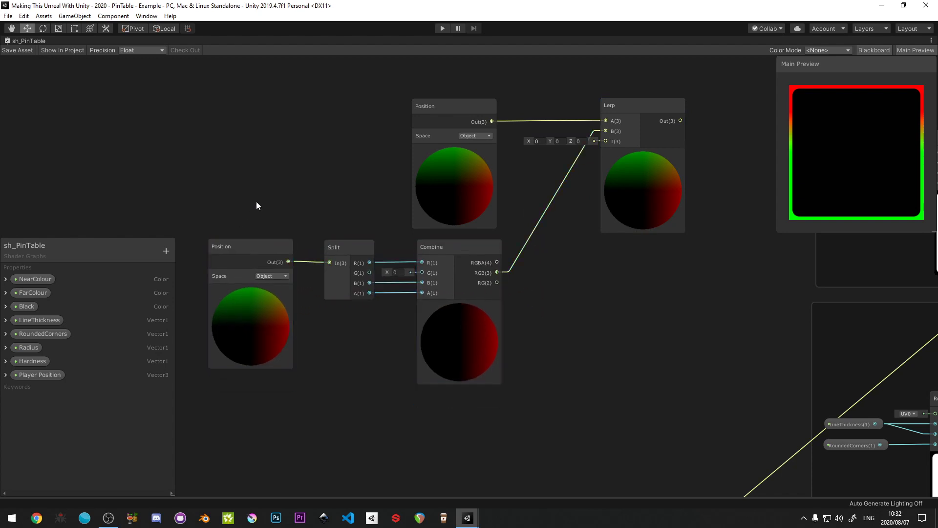
- Group both Position nodes with the Split, Combine and Lerp nodes under the title "Scale values"
click(257, 246)
scroll(257, 244, down, 5)
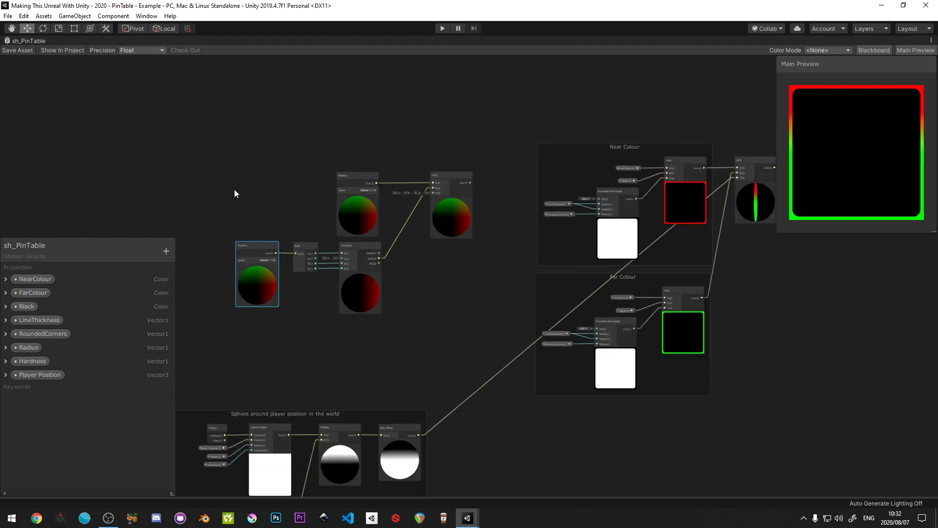
drag(220, 154, 475, 330)
scroll(353, 178, up, 2)
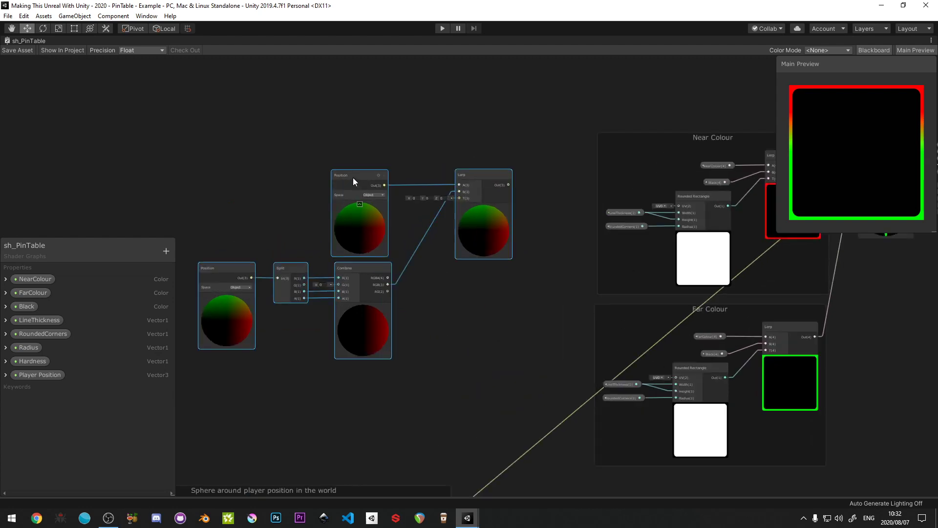
right_click(352, 178)
click(396, 319)
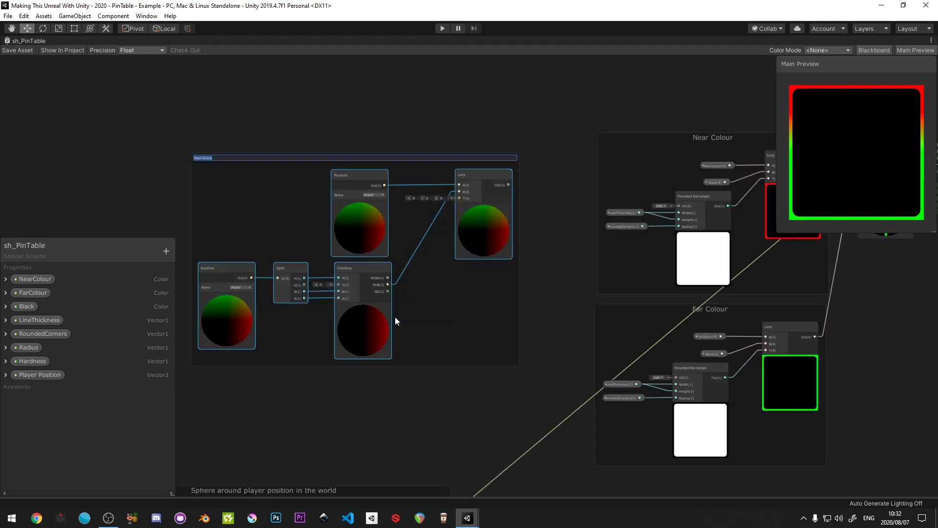
text(Scale values)
key(Return)
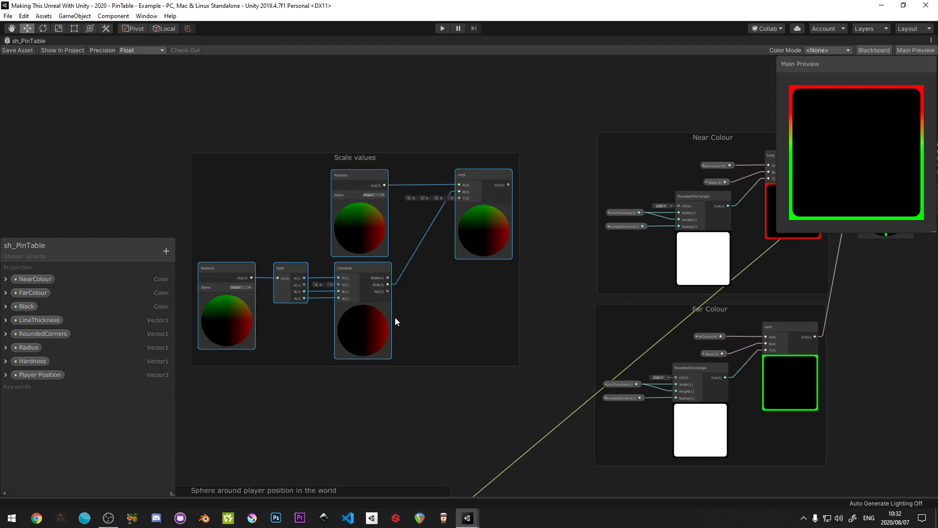
- Move the Scale values group directly above the Near Colour group
mouse_move(410, 160)
mouse_down()
mouse_move(406, 199)
mouse_move(406, 155)
mouse_up()
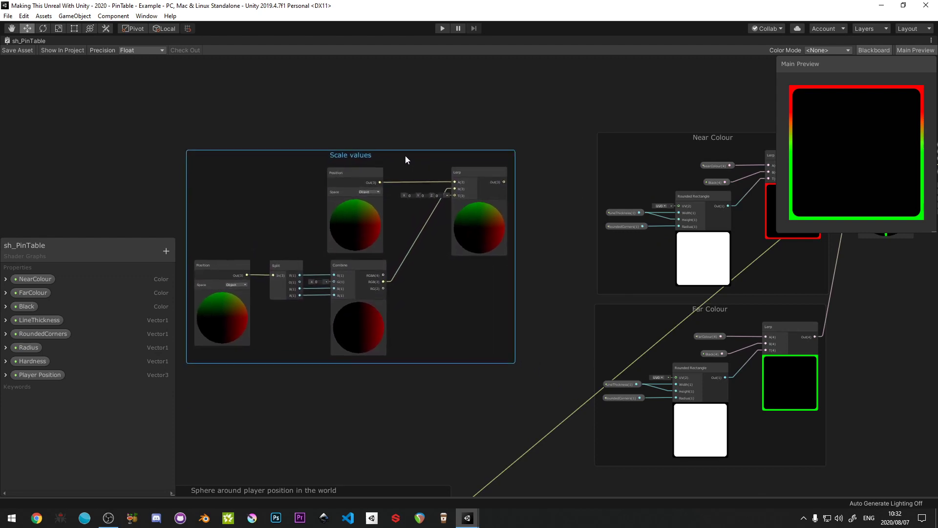
click(531, 184)
scroll(531, 181, down, 3)
middle_drag(624, 179, 534, 163)
scroll(533, 163, up, 2)
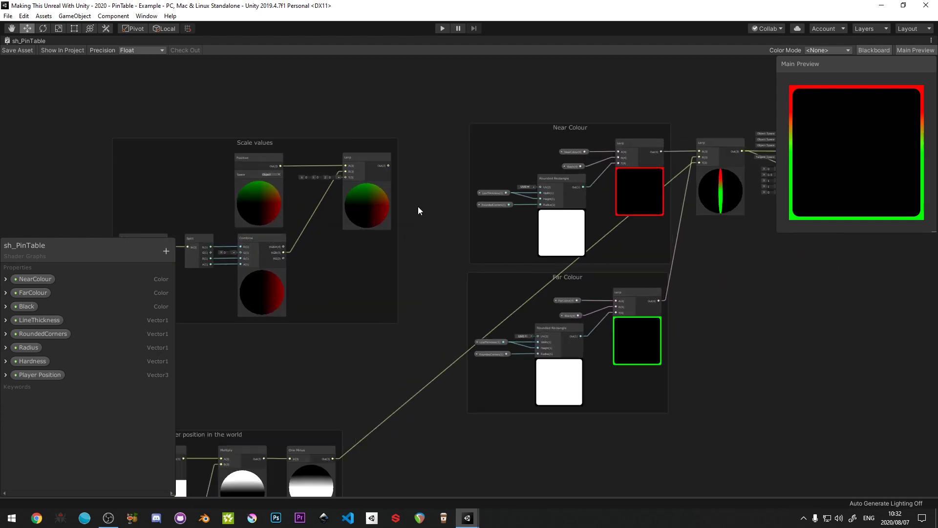
middle_drag(418, 207, 356, 298)
drag(309, 230, 577, 133)
middle_drag(593, 192, 367, 166)
- Connect the Scale values Lerp output to the Vertex Position input of the PBR Master node
scroll(367, 165, up, 3)
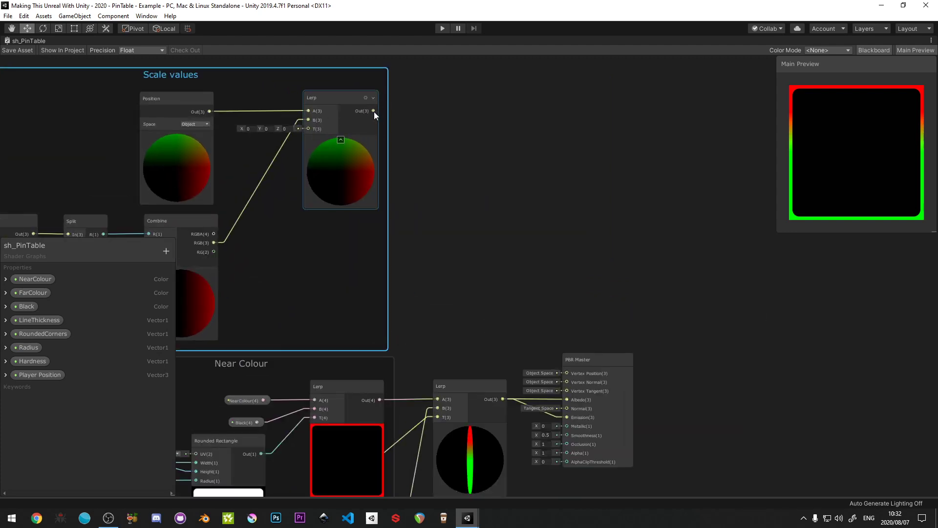
drag(374, 111, 565, 373)
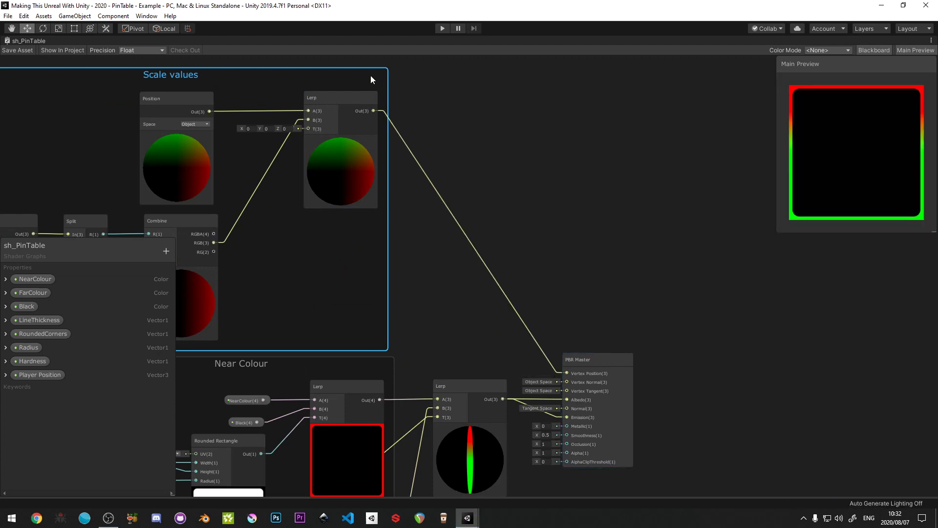
scroll(370, 77, down, 6)
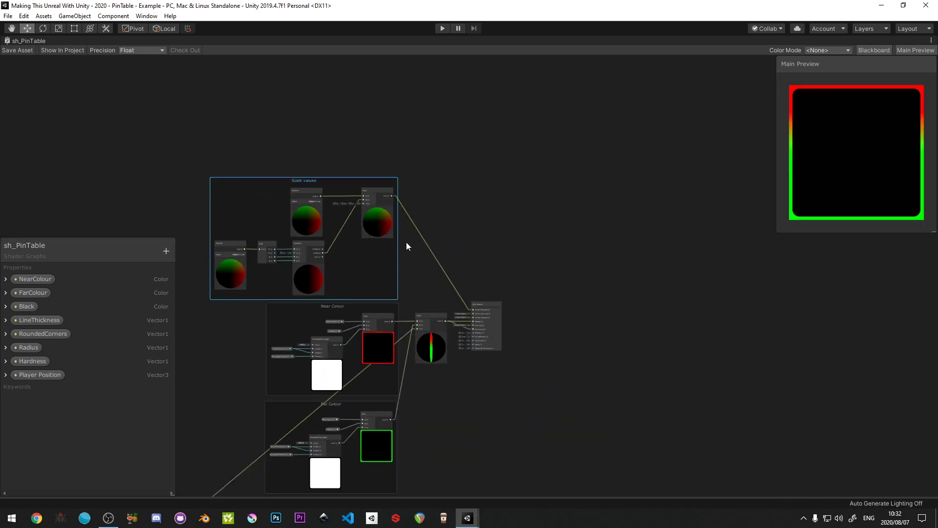
- Try to connect the One Minus output of the sphere group to the T input of the Scale values Lerp
middle_drag(379, 289, 453, 239)
scroll(444, 170, up, 5)
scroll(306, 366, down, 4)
middle_drag(301, 376, 444, 161)
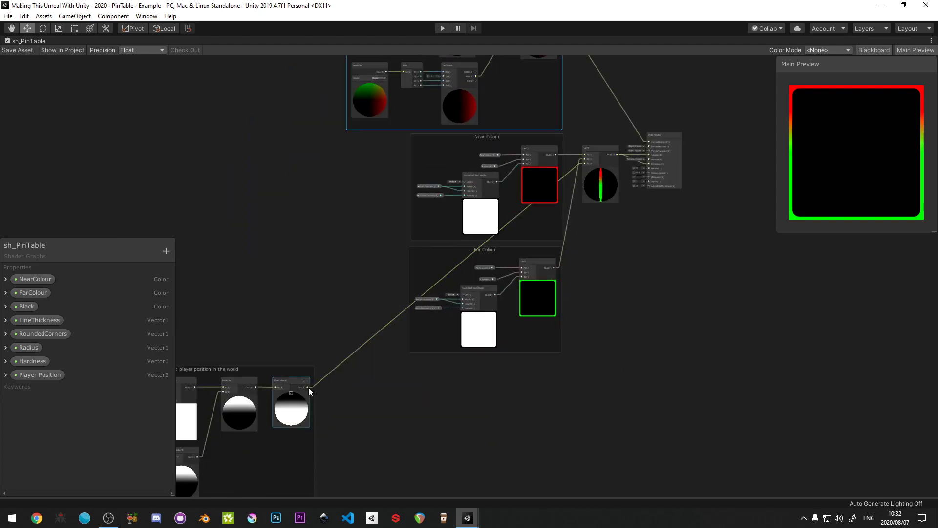
drag(308, 387, 519, 123)
click(345, 254)
scroll(336, 416, up, 3)
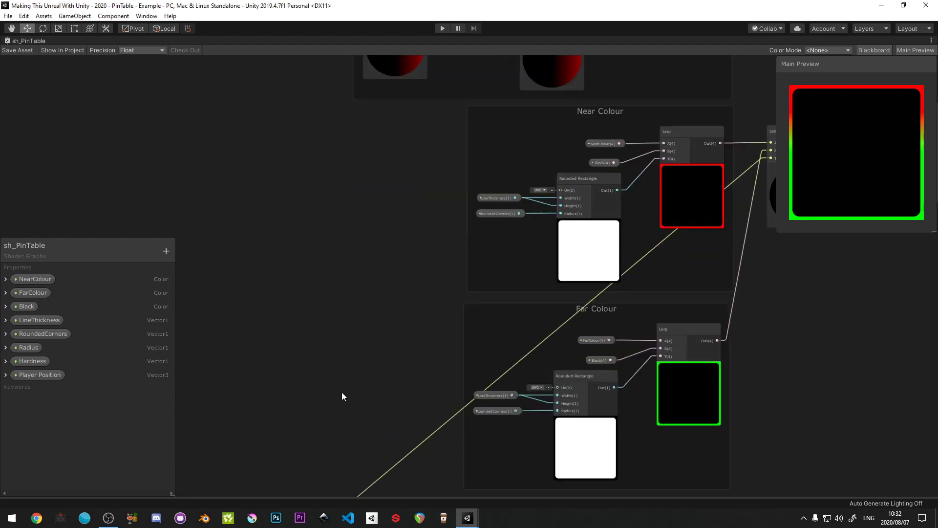
middle_drag(341, 386, 344, 256)
drag(287, 427, 659, 131)
click(212, 172)
- Try to make the same connection in reverse, from the Scale values Lerp's T input back to the One Minus output
scroll(289, 307, down, 5)
scroll(379, 237, up, 6)
middle_drag(307, 434, 362, 312)
scroll(380, 236, down, 8)
scroll(429, 204, up, 5)
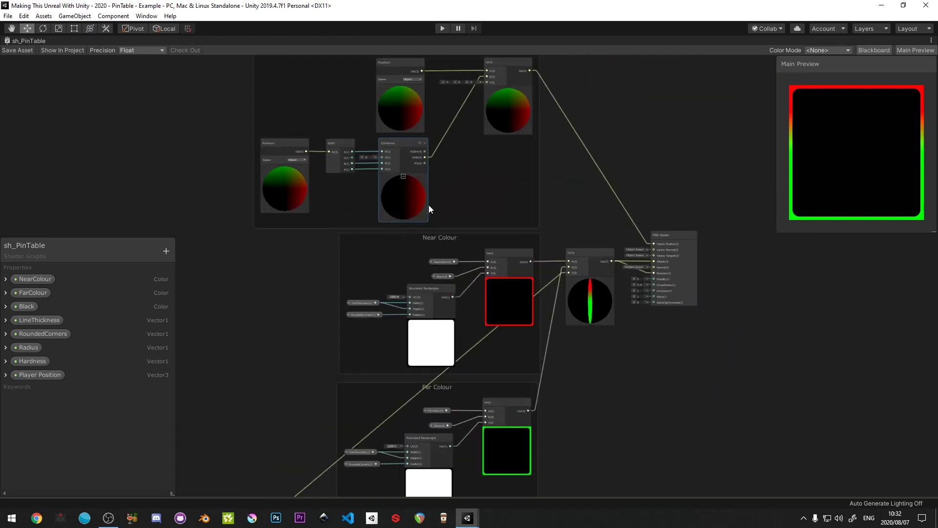
scroll(492, 77, up, 3)
drag(491, 81, 309, 379)
click(387, 392)
scroll(392, 316, down, 6)
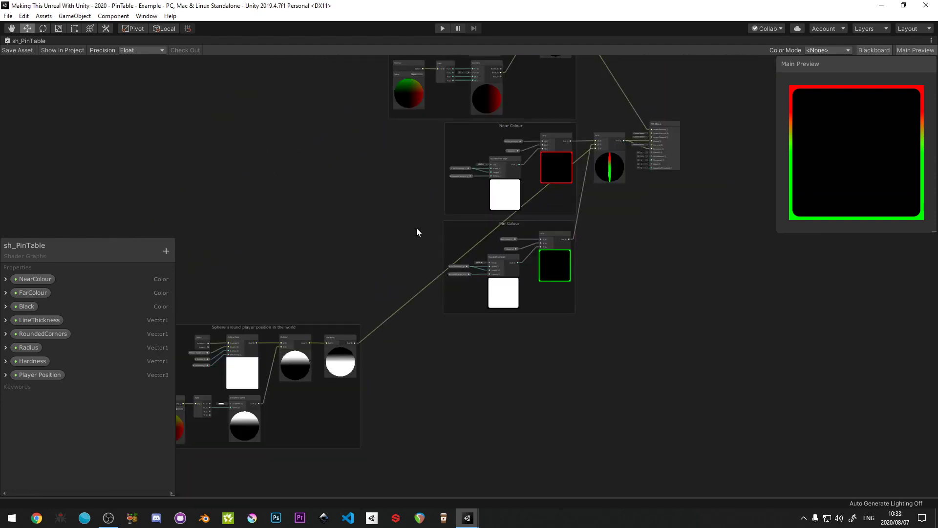
- Delete the Combine and Position connections feeding the B and A inputs of the Scale values Lerp
middle_drag(433, 187, 388, 289)
scroll(484, 143, up, 6)
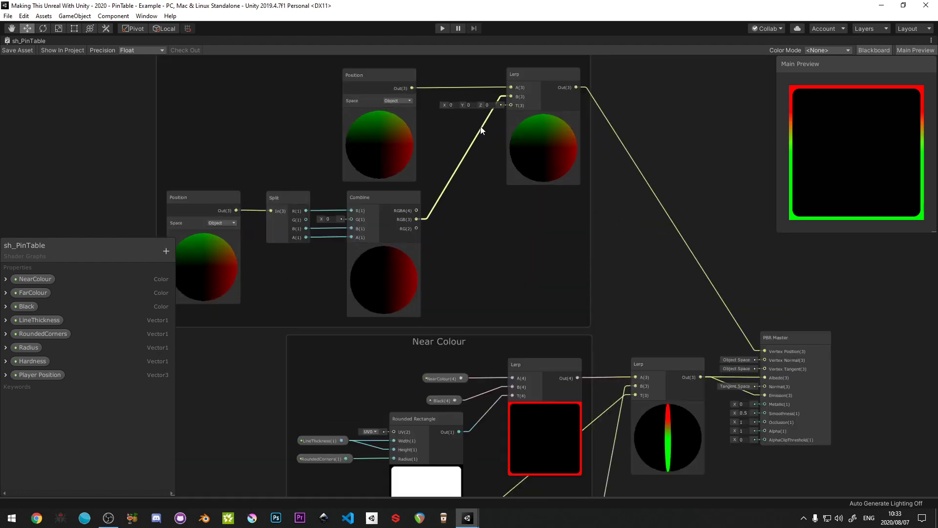
right_click(480, 126)
click(495, 131)
right_click(464, 90)
click(472, 94)
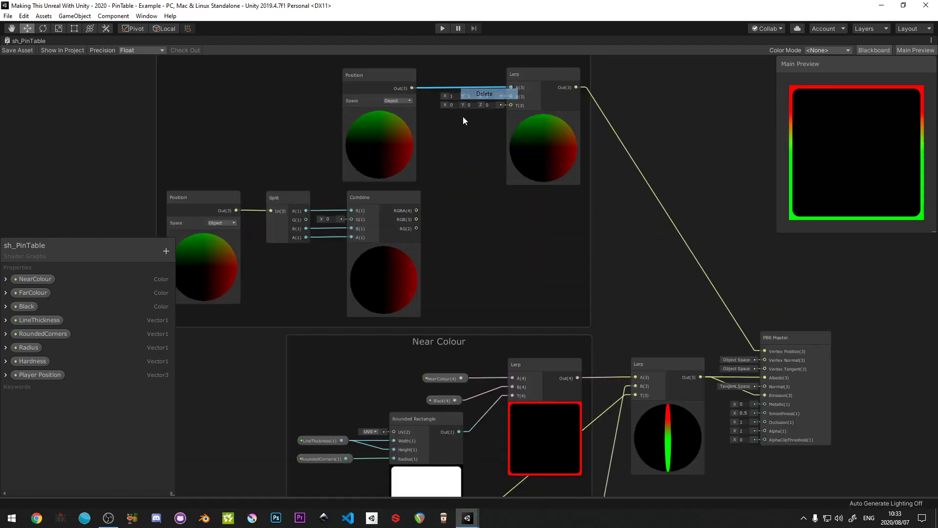
- Try again to connect the One Minus output to the T input of the disconnected Scale values Lerp
middle_drag(339, 330, 417, 66)
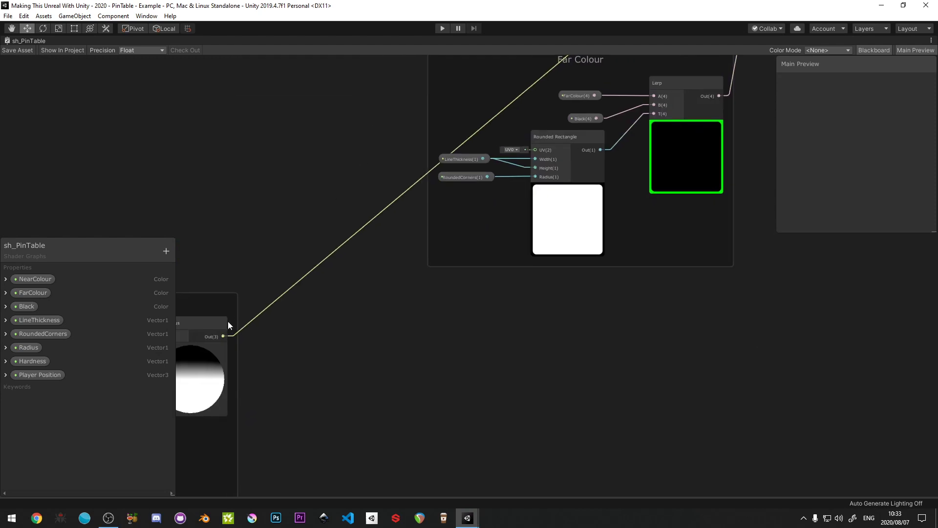
drag(222, 335, 655, 109)
key(Escape)
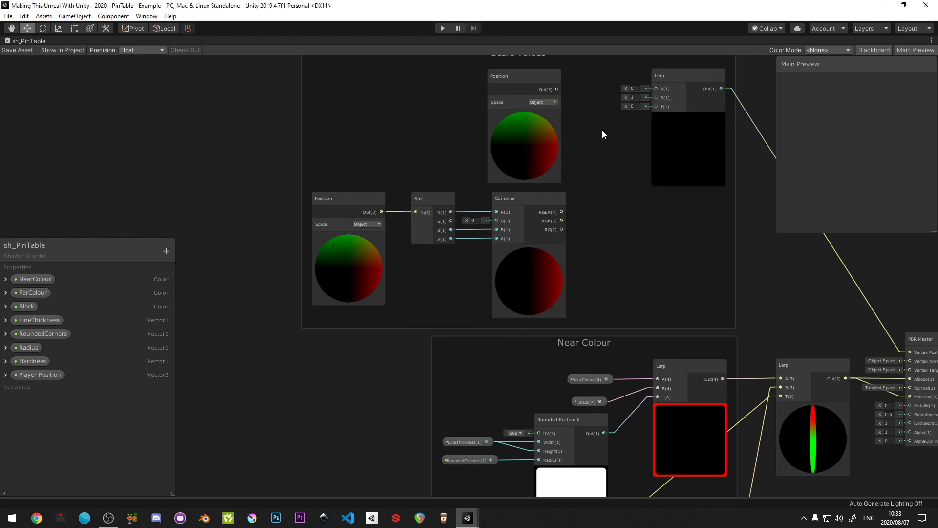
- Create a new Lerp node from the One Minus output, with the mask feeding its T input
middle_drag(362, 387, 420, 200)
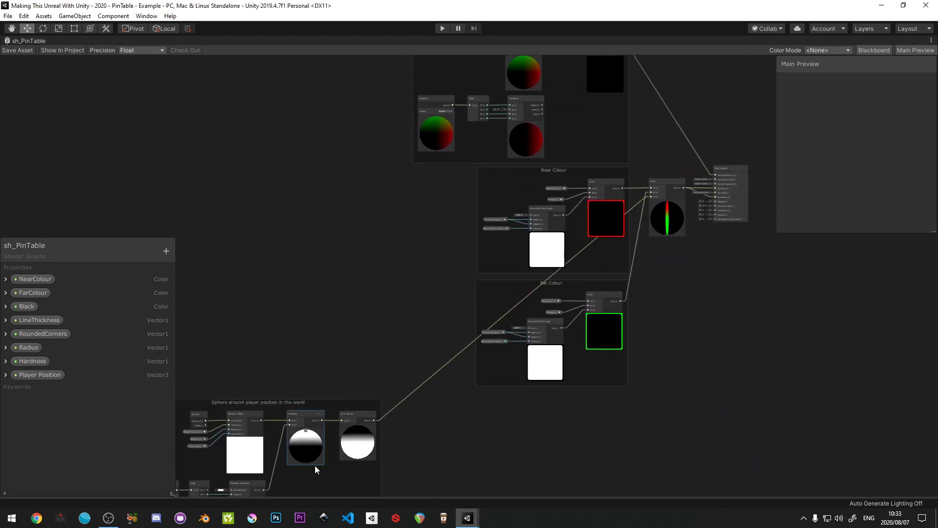
scroll(337, 468, up, 6)
drag(418, 361, 500, 218)
text(lerp)
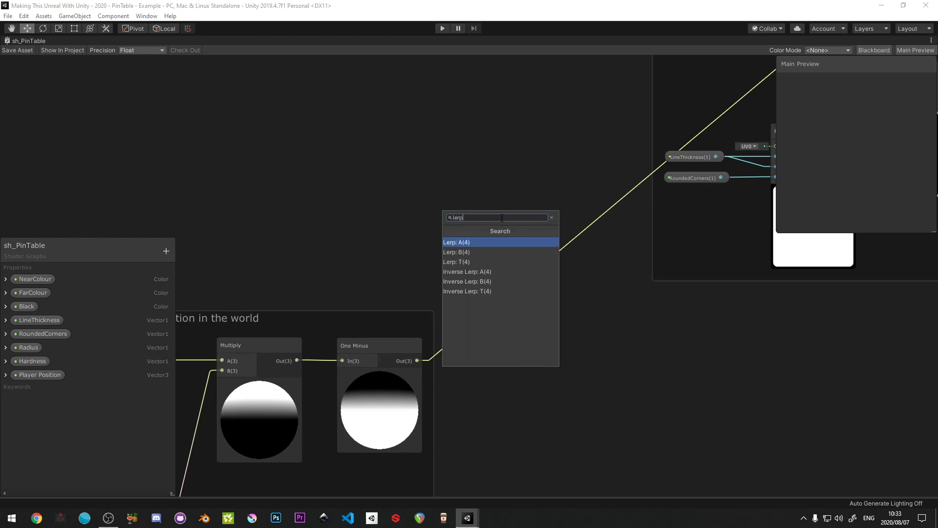
click(491, 252)
- Replace the old Scale values Lerp by deleting it and moving the new mask-driven Lerp into its place
scroll(517, 203, down, 5)
middle_drag(550, 154, 288, 424)
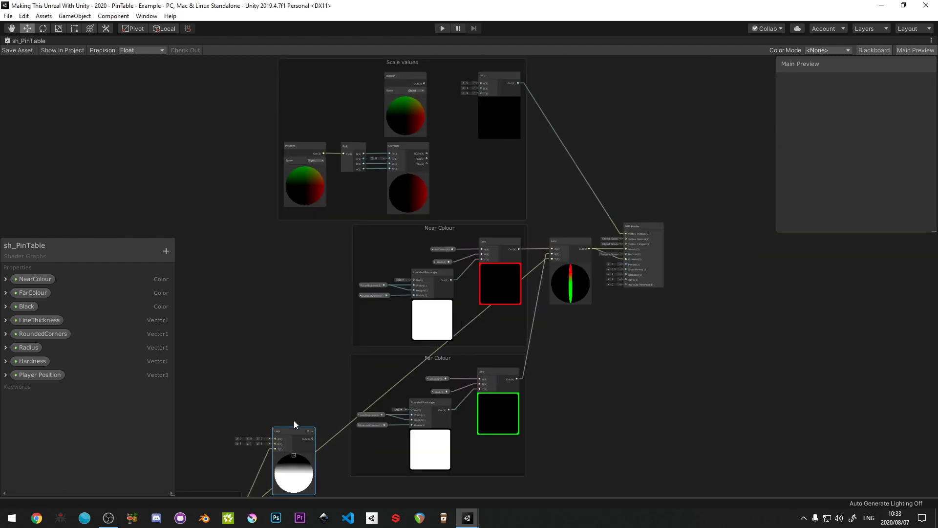
drag(294, 424, 475, 142)
scroll(486, 97, up, 3)
click(494, 80)
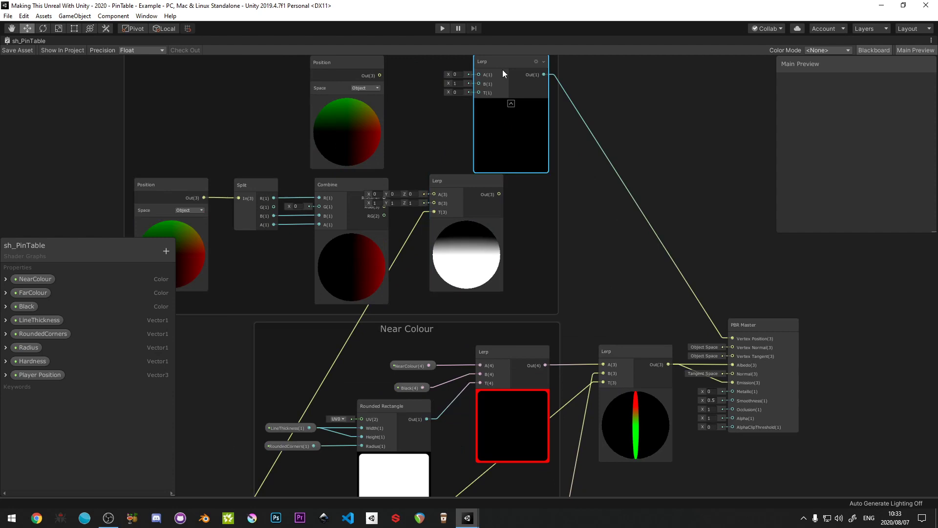
key(Delete)
drag(447, 212, 486, 136)
- Connect the upper Position output to the new Lerp's A input and the Combine node's RGB output to its B input
scroll(475, 107, up, 2)
drag(346, 98, 457, 141)
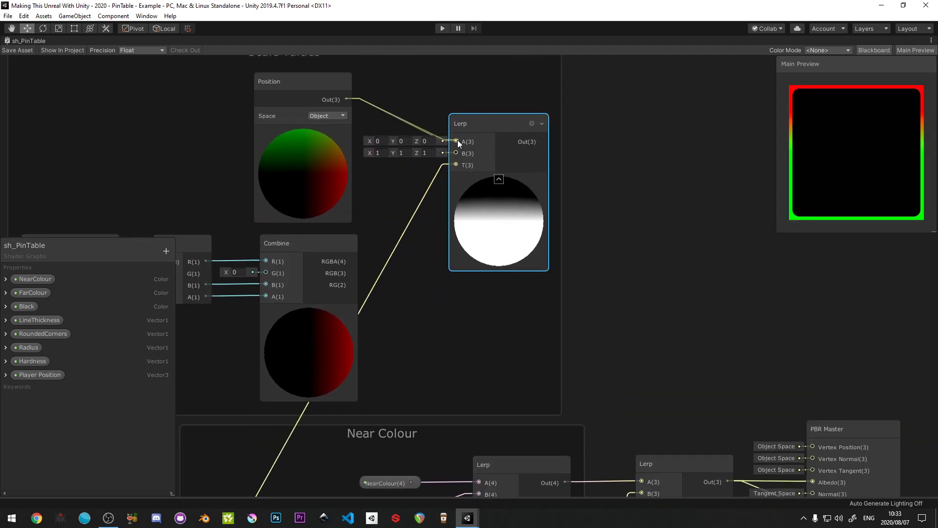
drag(352, 272, 457, 110)
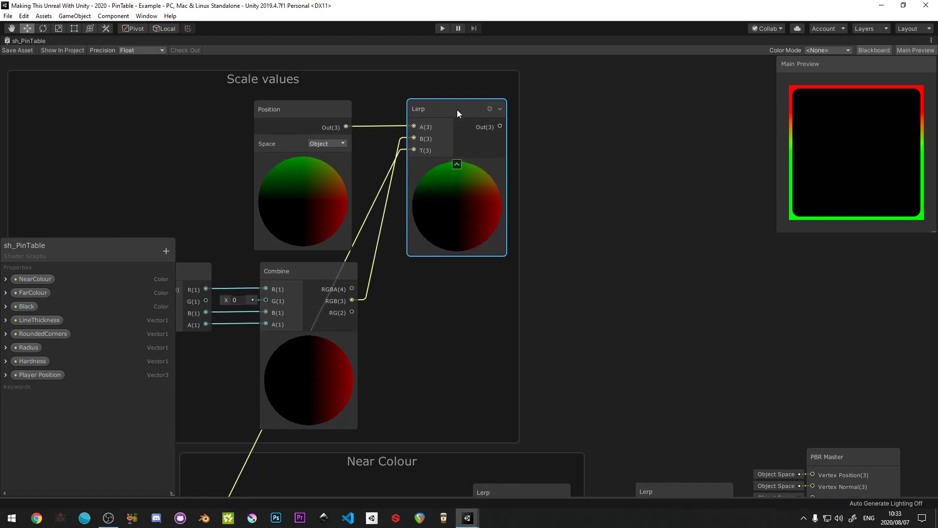
- Connect the new Scale values Lerp output to the Vertex Position input of the PBR Master node
scroll(460, 154, down, 6)
middle_drag(490, 193, 299, 147)
scroll(299, 147, up, 4)
drag(268, 61, 504, 325)
- Move the "Sphere around player position in the world" group directly beside the Near Colour group, on its input side
scroll(357, 296, down, 3)
middle_drag(329, 309, 722, 164)
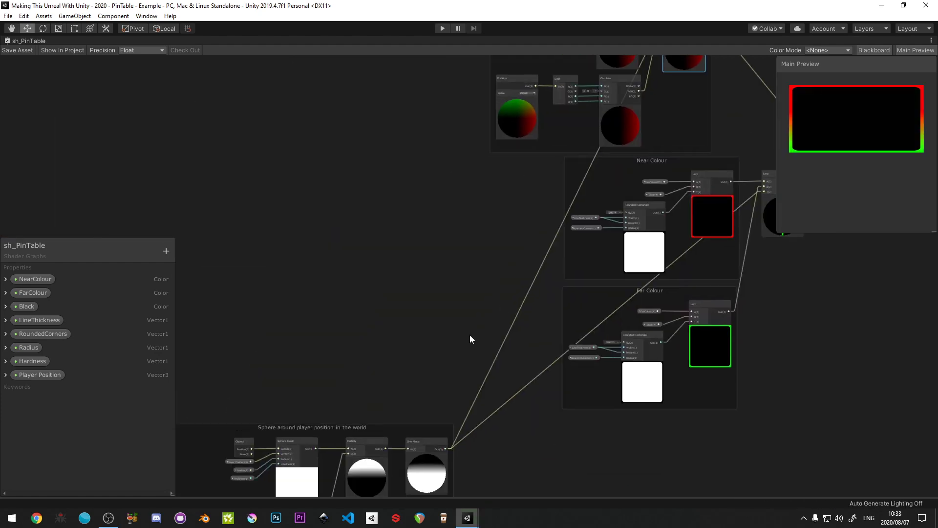
middle_drag(355, 430, 426, 331)
scroll(408, 223, up, 2)
scroll(455, 225, down, 5)
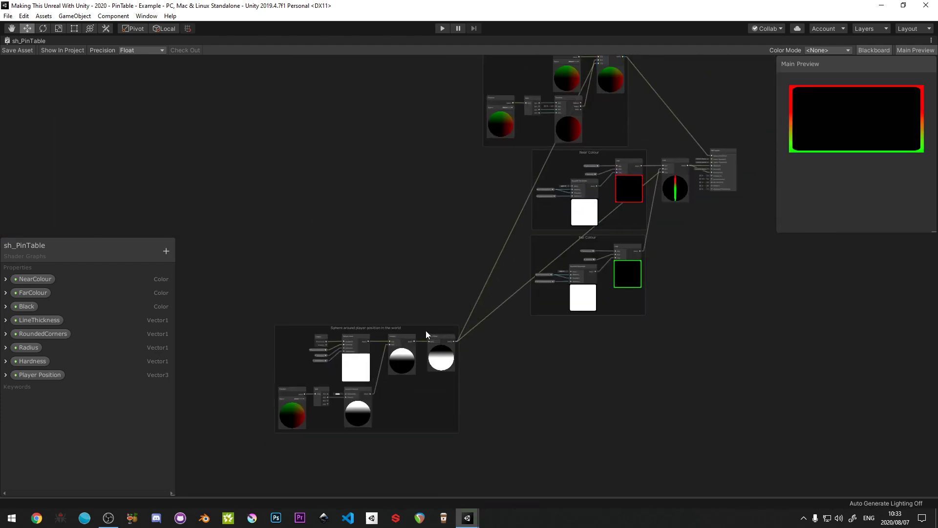
click(426, 333)
drag(429, 326, 495, 154)
middle_drag(494, 156, 330, 181)
- Reposition the Scale values group neatly above the Near Colour group
scroll(330, 180, up, 4)
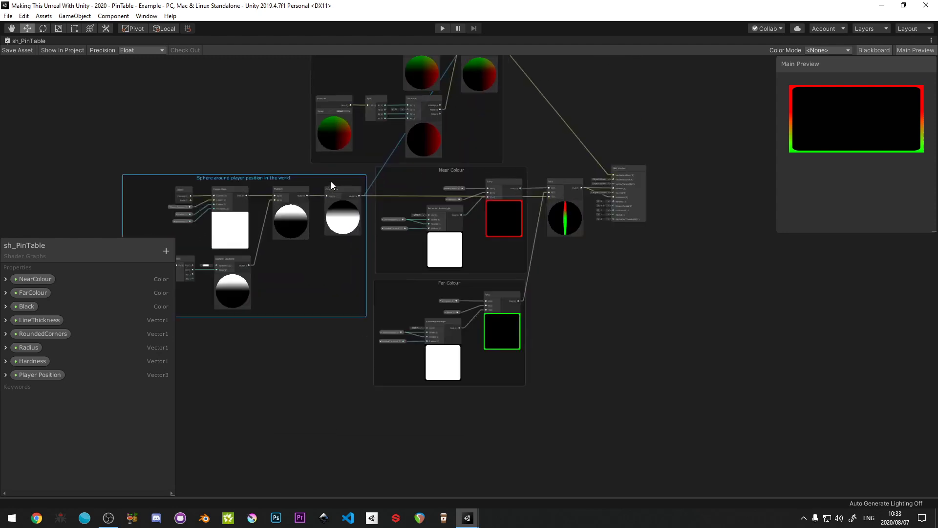
scroll(316, 233, up, 1)
middle_drag(316, 233, 397, 206)
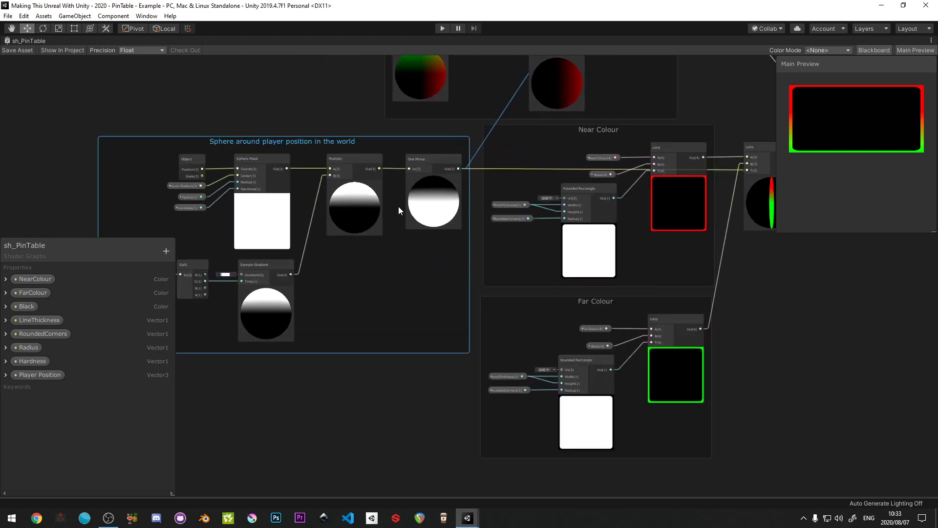
middle_drag(510, 170, 421, 172)
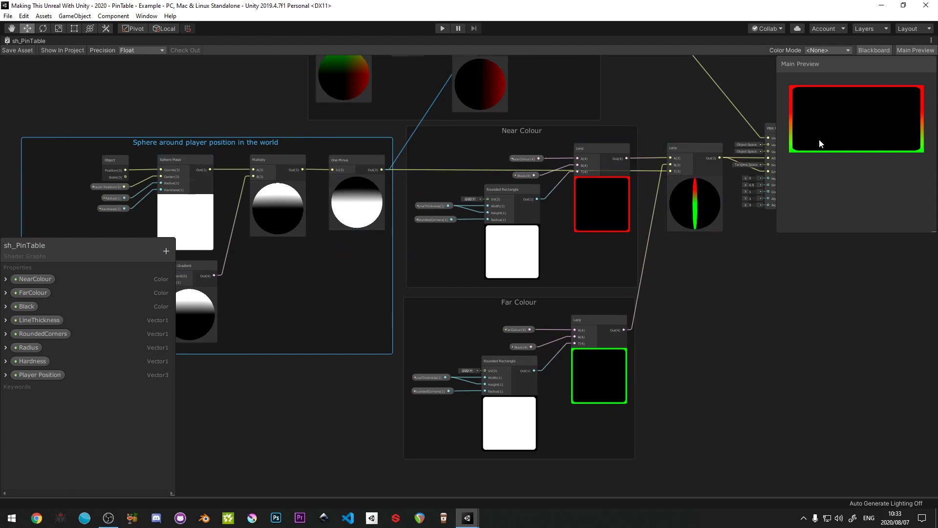
middle_drag(697, 141, 557, 140)
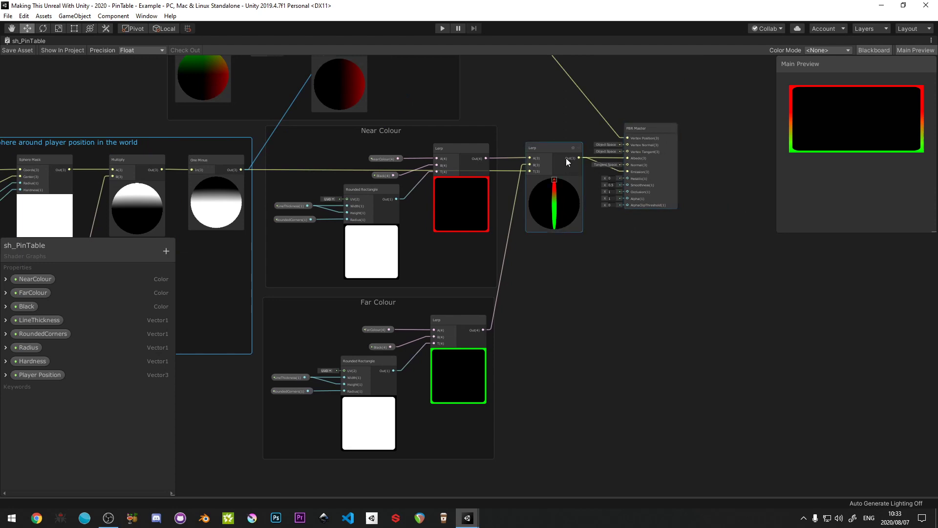
middle_drag(512, 132, 573, 216)
scroll(605, 178, down, 3)
drag(527, 99, 550, 132)
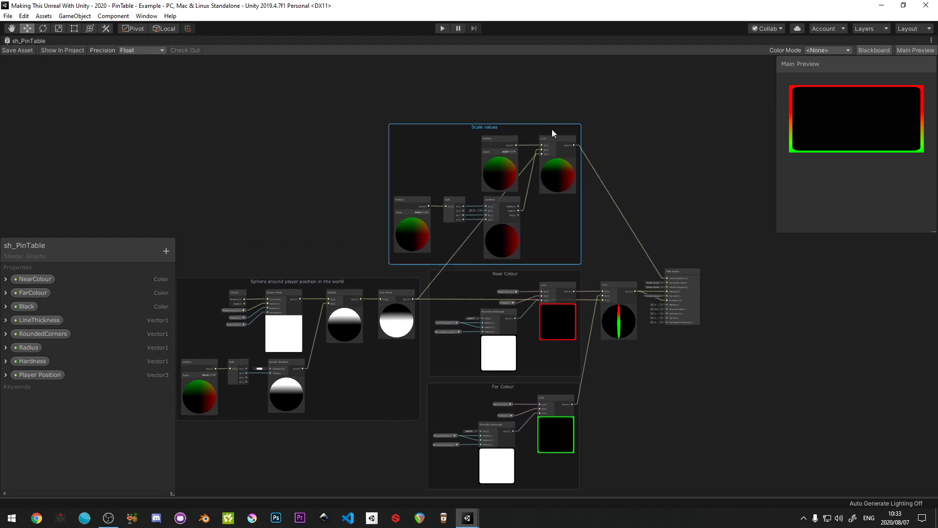
- Save the sh_PinTable graph and run the scene in Play mode with the Scene view shown
click(57, 77)
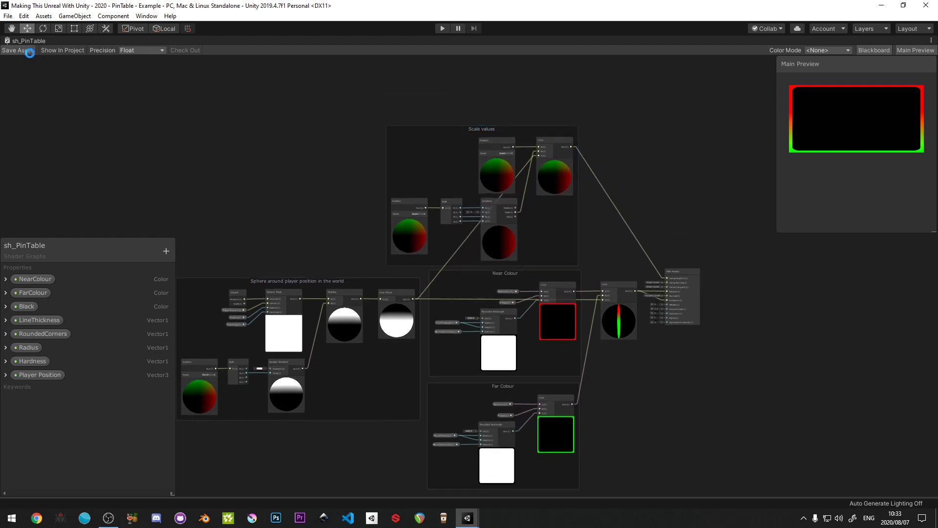
key(shift+space)
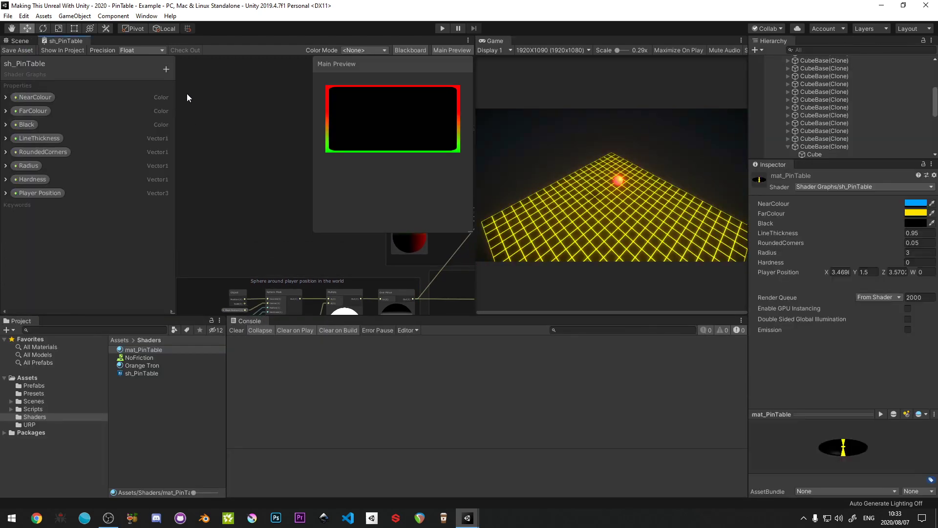
click(17, 43)
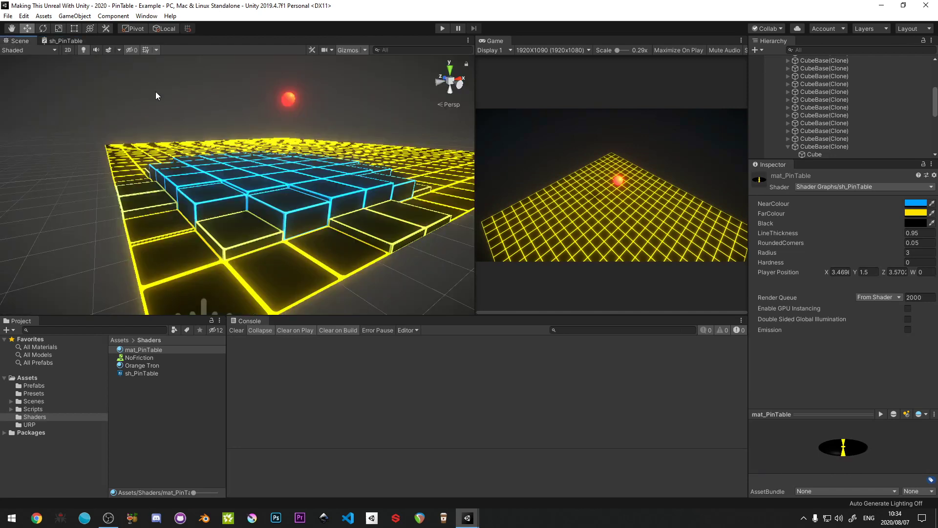
click(441, 28)
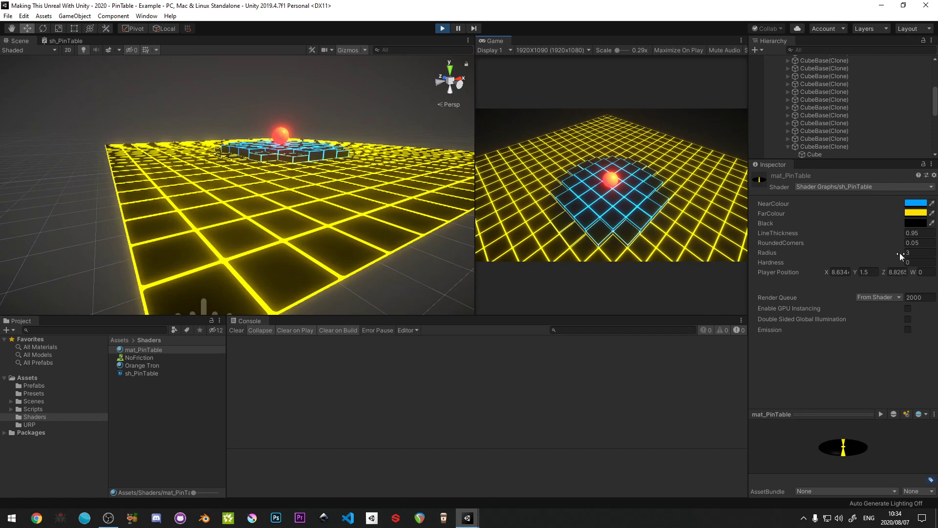
- Try a smaller Radius on mat_PinTable, then set Radius to 3 and Hardness to 1
drag(899, 253, 876, 252)
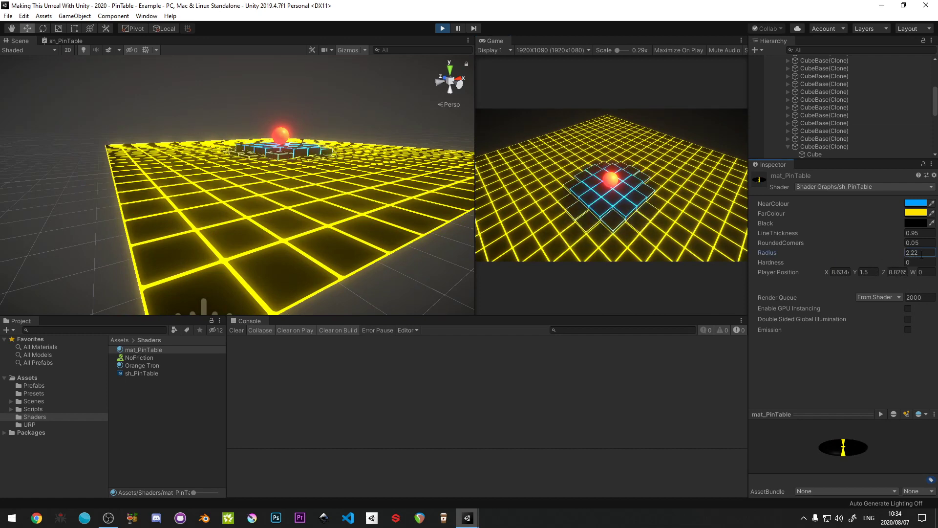
text(3)
key(Tab)
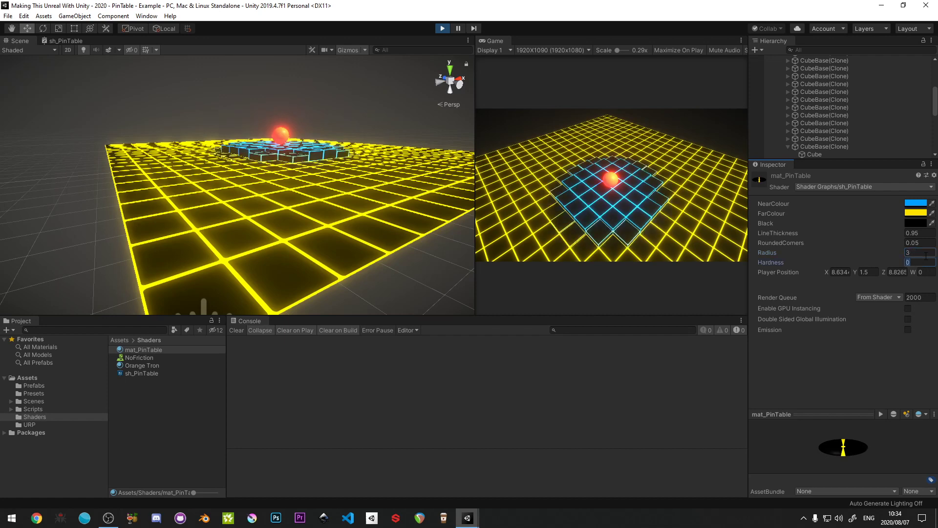
text(1)
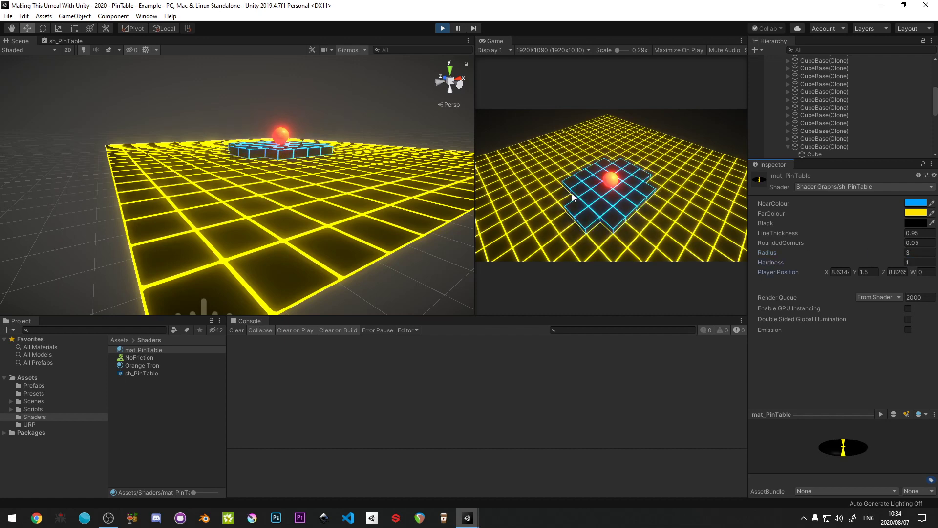
- Roll the player ball around the table in the running game to examine how the raised tiles follow it
click(590, 235)
key(s)
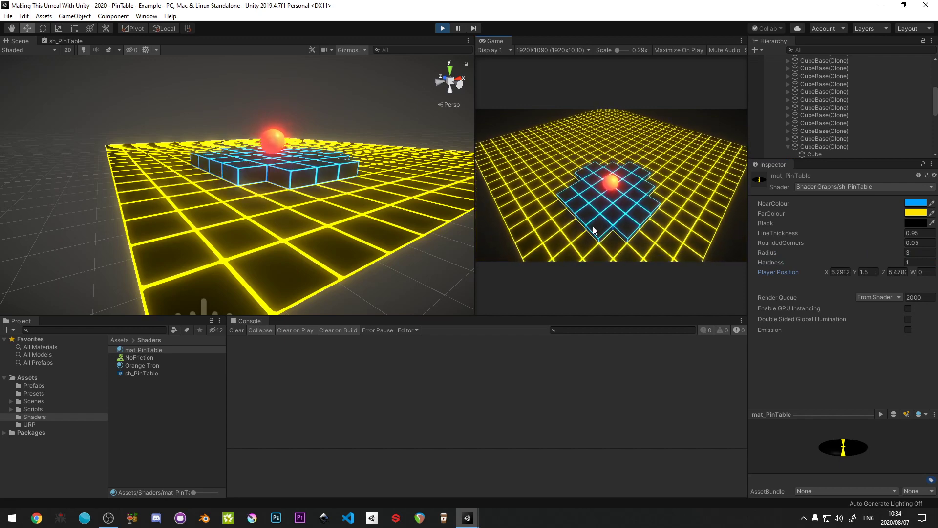
key(w)
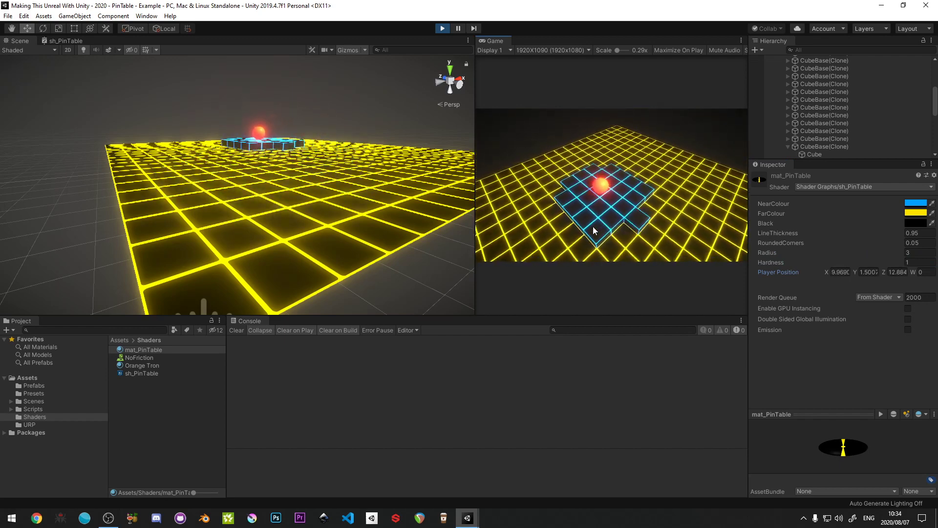
key(d)
key(s)
key(a)
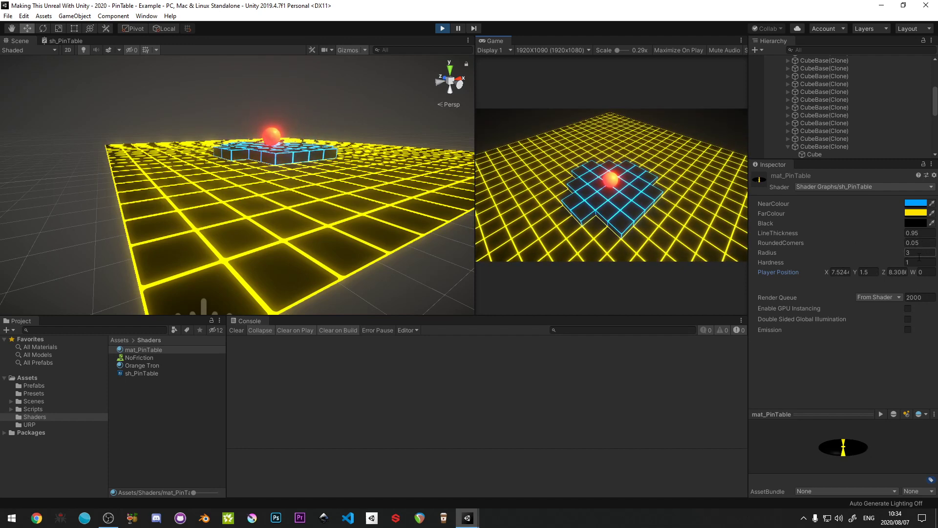
- Set mat_PinTable's Hardness to 0 and Radius to 2.88
text(0)
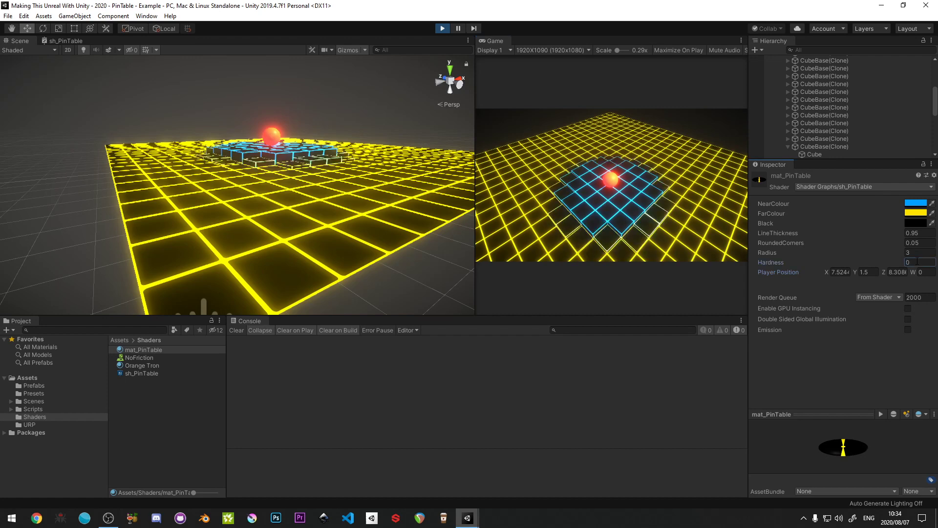
drag(904, 254, 902, 252)
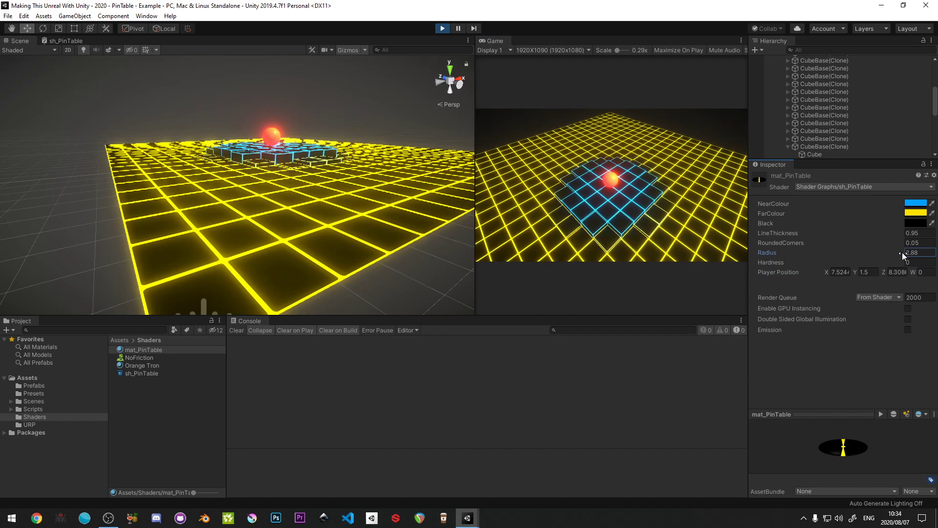
- Examine the underside of the pin table around the player ball in the Scene view
alt+drag(210, 214, 255, 181)
key(q)
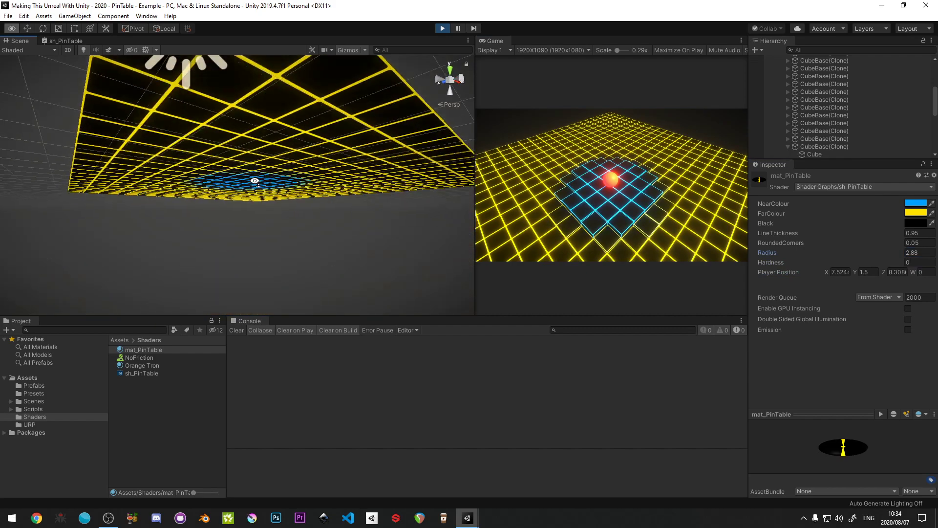
key(w)
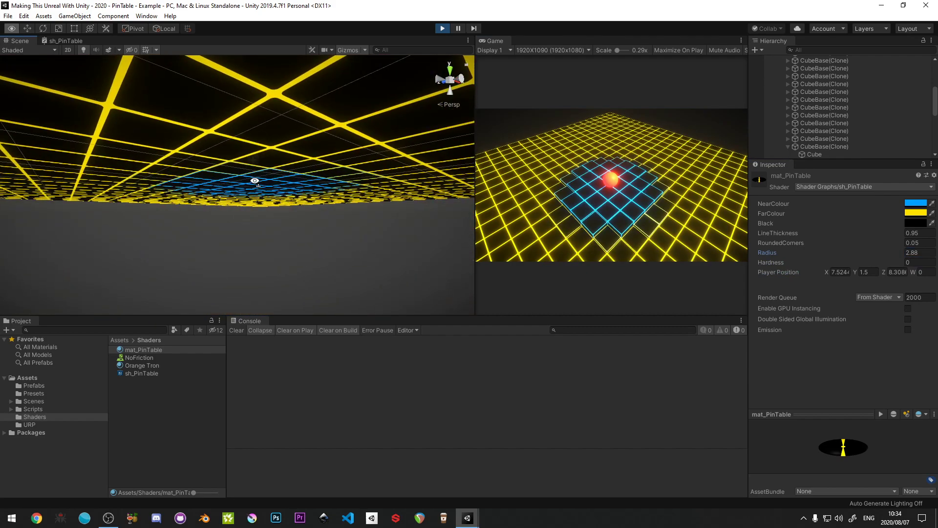
- Return the Scene view to above the pin table to examine the raised tiles around the player ball at an angle
key(e)
key(w)
right_drag(255, 181, 238, 243)
key(a)
key(q)
key(a)
key(d)
key(s)
key(e)
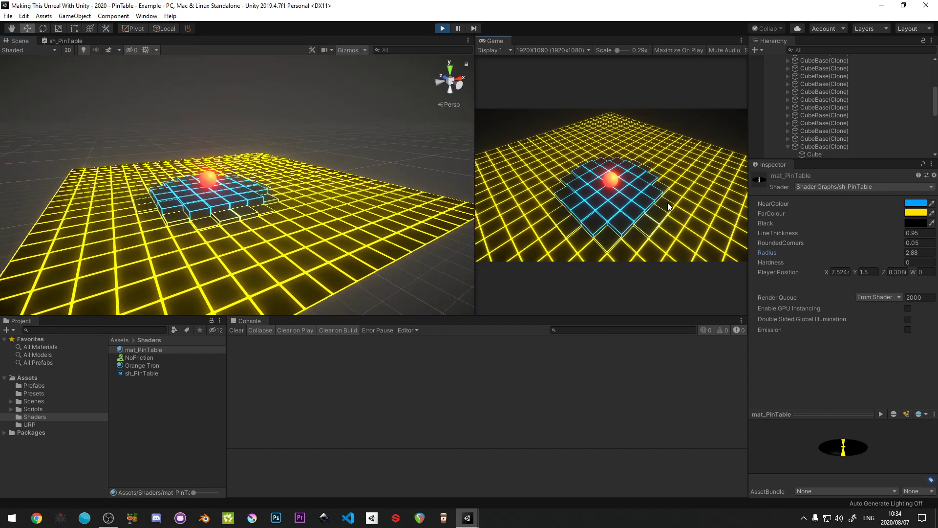
- Roll the player ball across the table and along its edges to examine how the raised blue tiles follow it, and stop Play mode
key(a)
key(w)
key(d)
key(s)
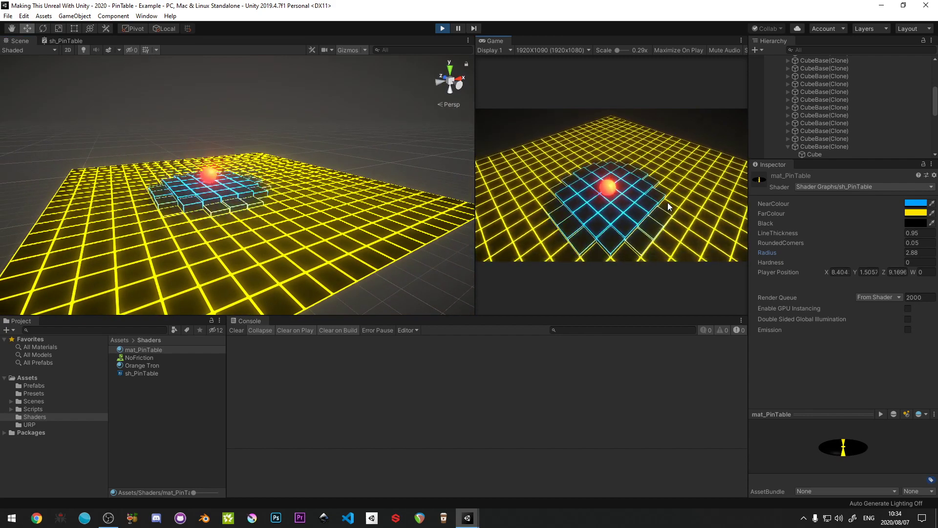
key(a)
key(s)
key(d)
key(a)
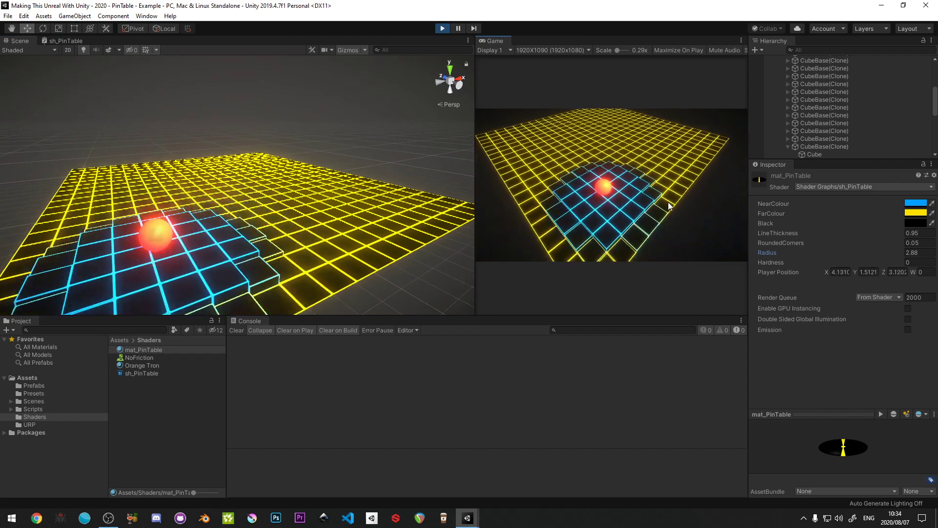
key(d)
key(w)
key(d)
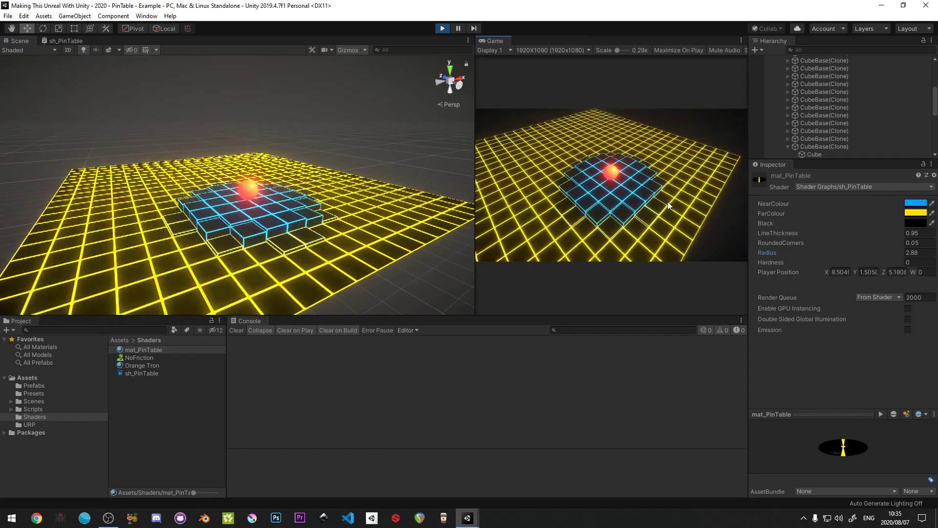
key(w)
key(a)
key(d)
key(a)
key(d)
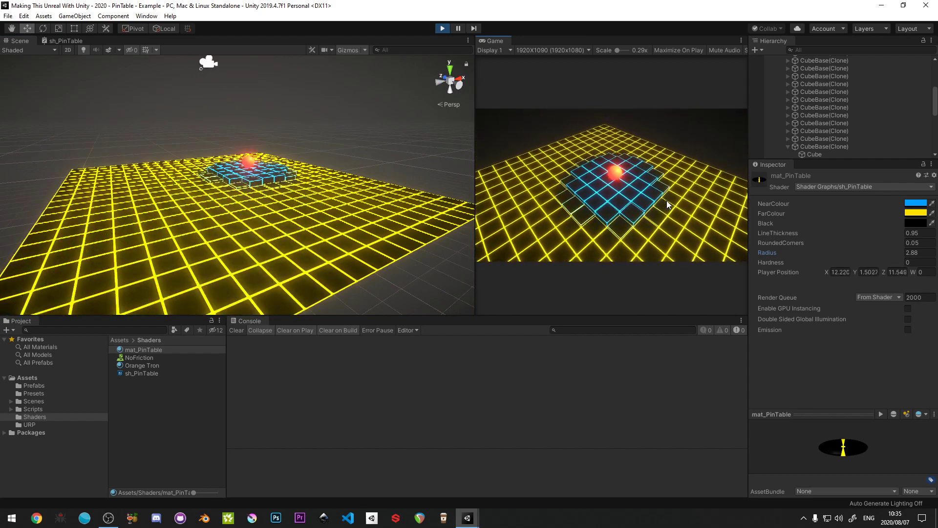
key(w)
key(d)
key(a)
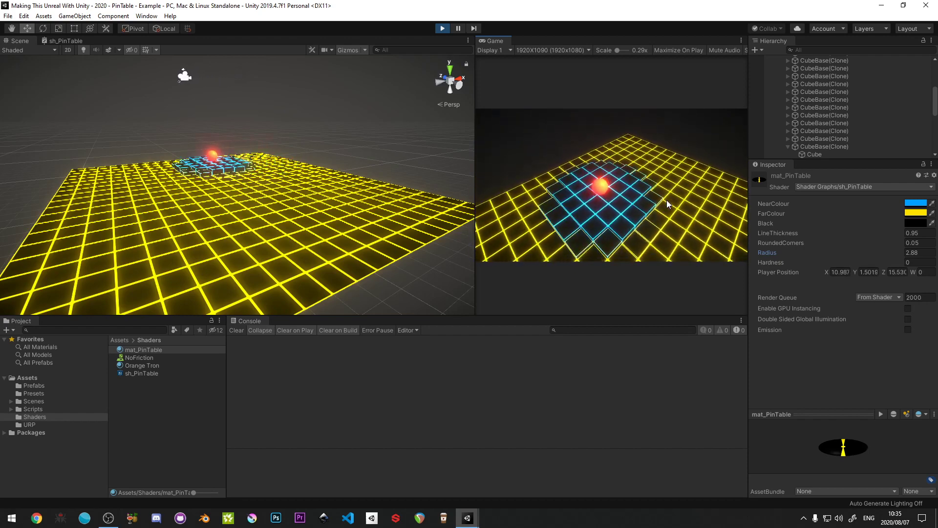
key(s)
key(d)
key(a)
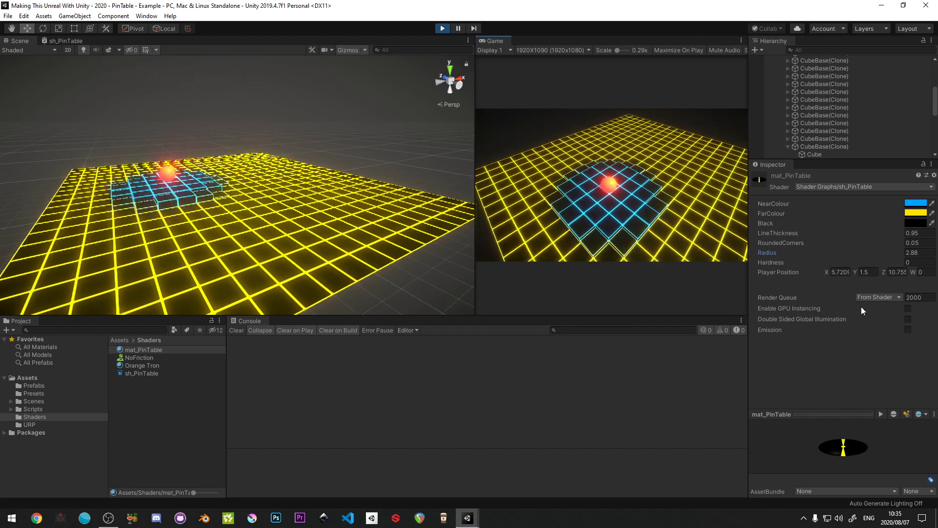
key(s)
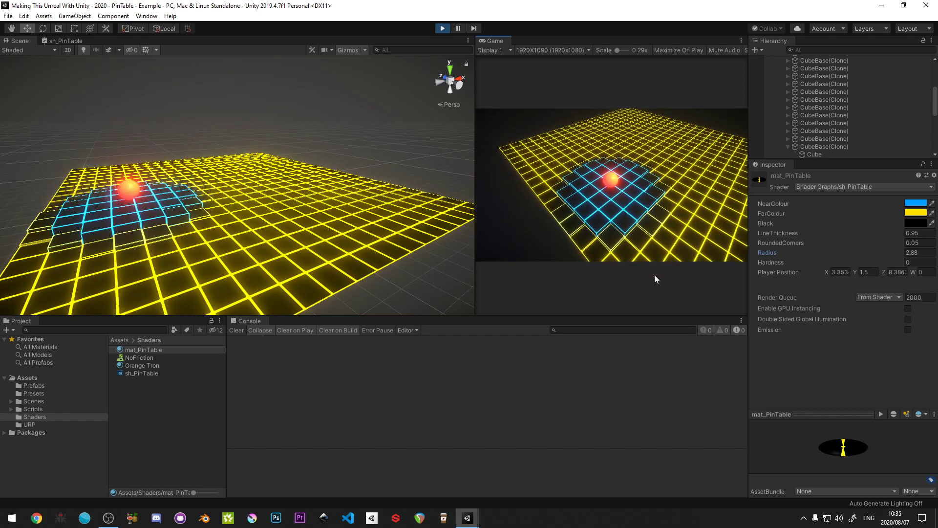
key(s)
key(d)
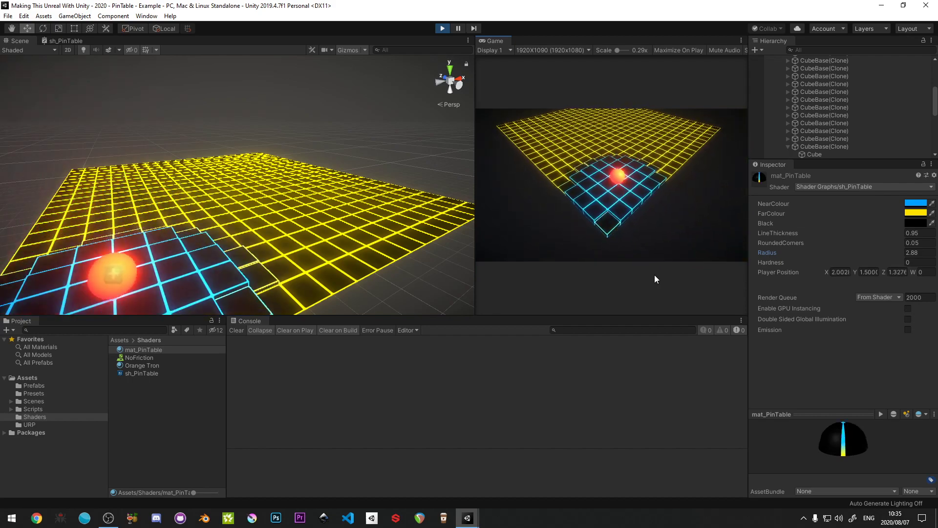
key(w)
key(a)
key(d)
key(a)
key(d)
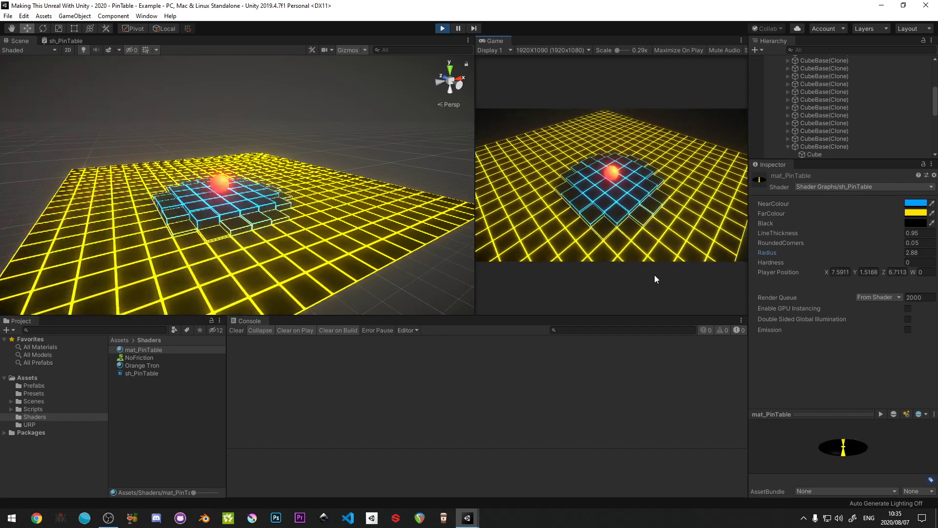
key(a)
key(d)
key(a)
key(d)
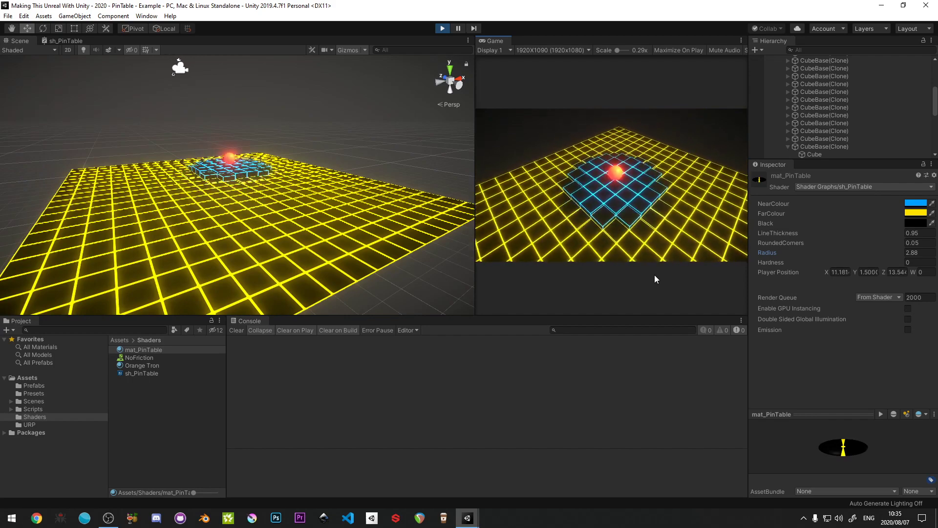
key(a)
key(s)
key(d)
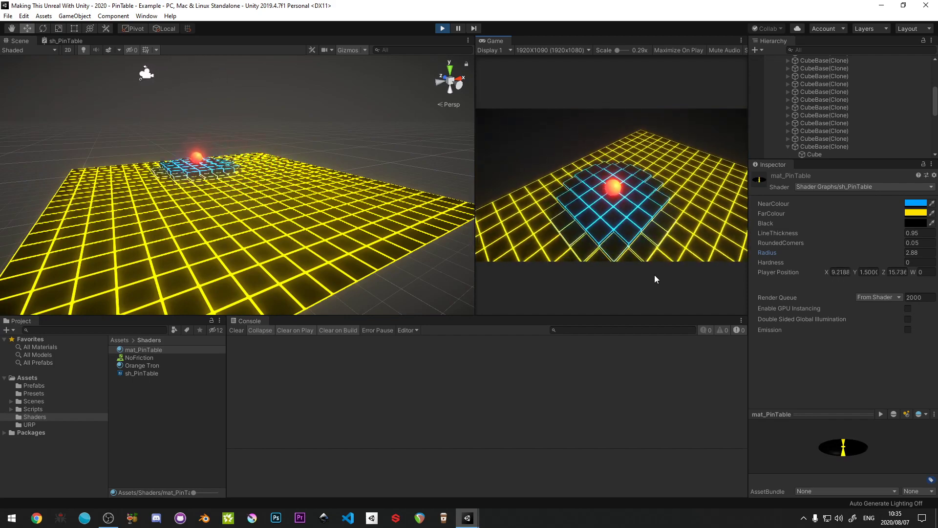
key(a)
key(d)
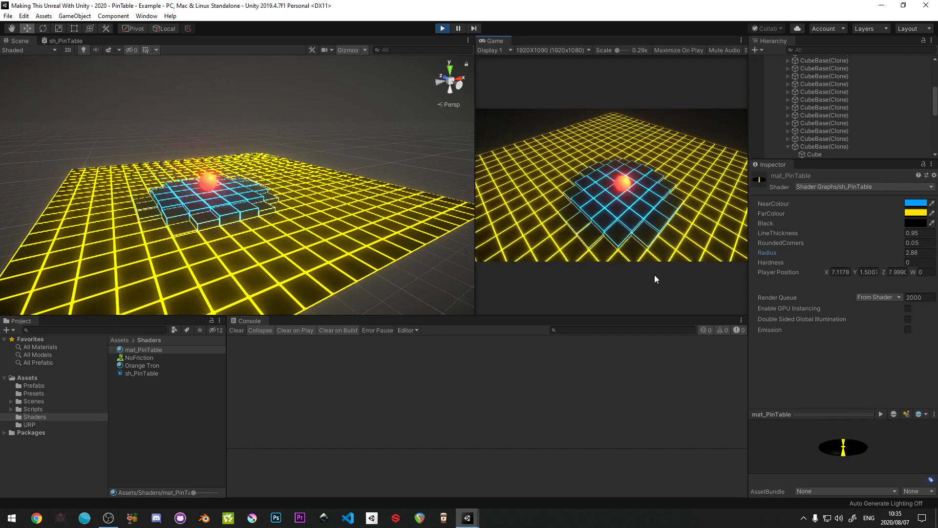
key(w)
key(d)
key(s)
key(a)
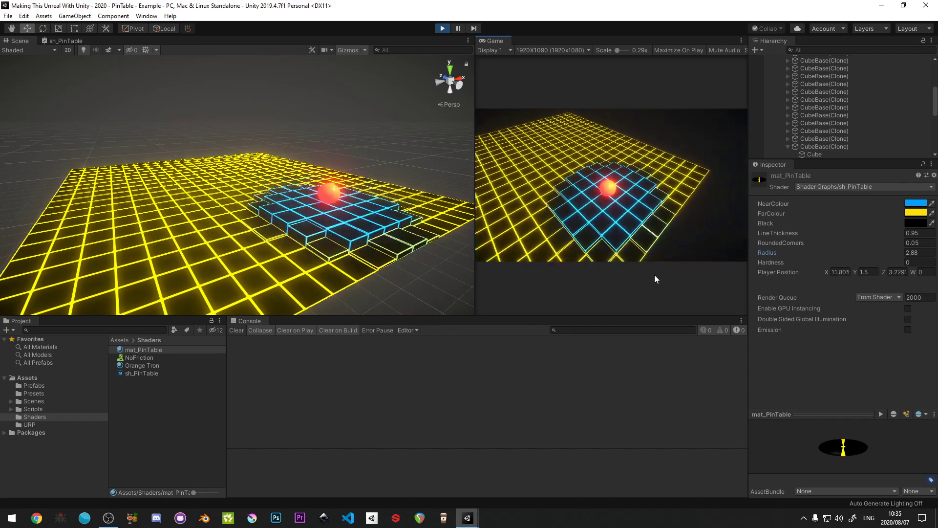
key(a)
key(w)
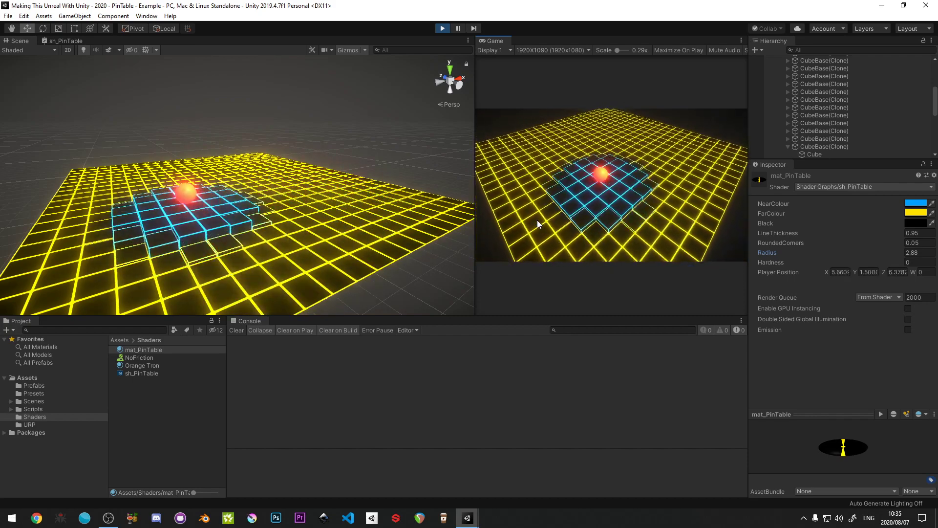
key(w)
key(a)
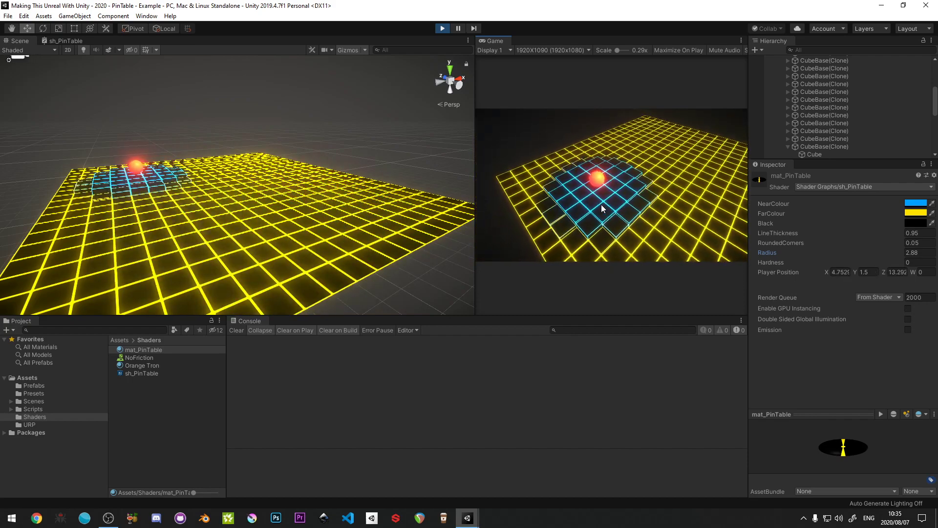
key(w)
key(d)
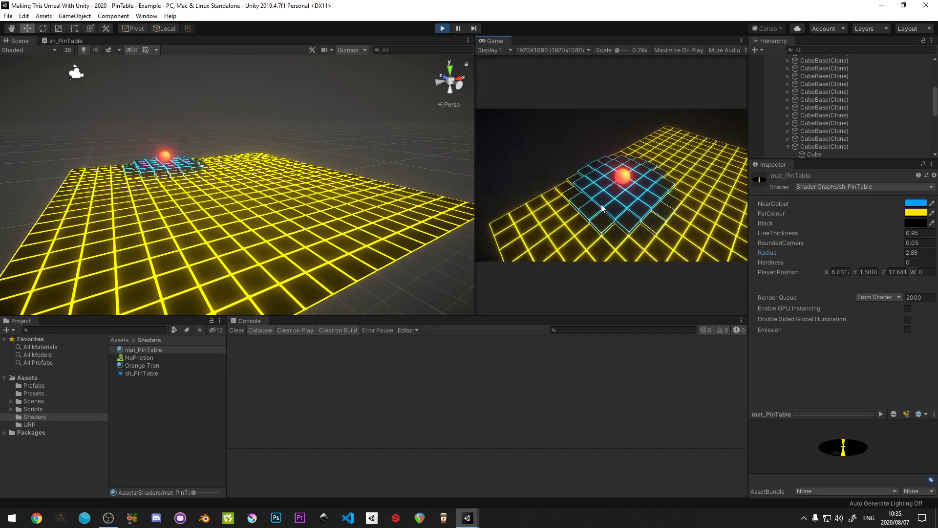
key(d)
key(s)
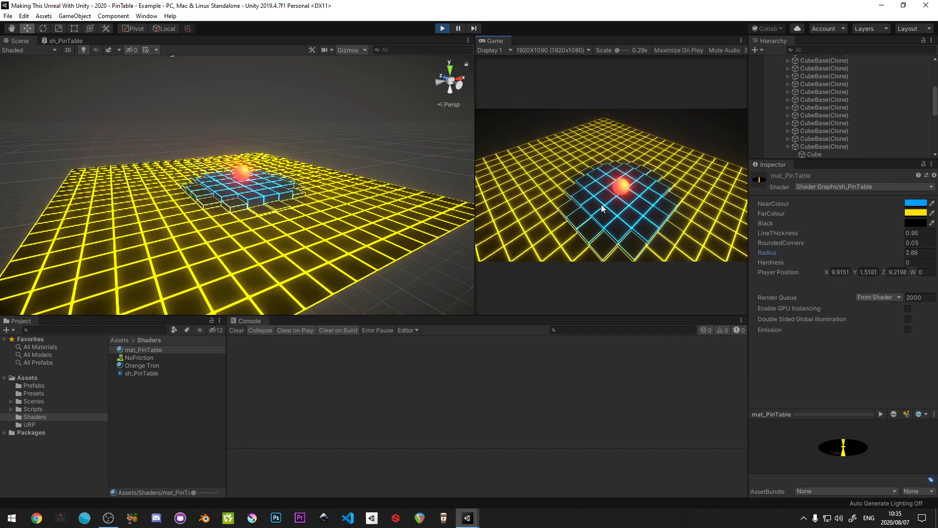
key(d)
key(w)
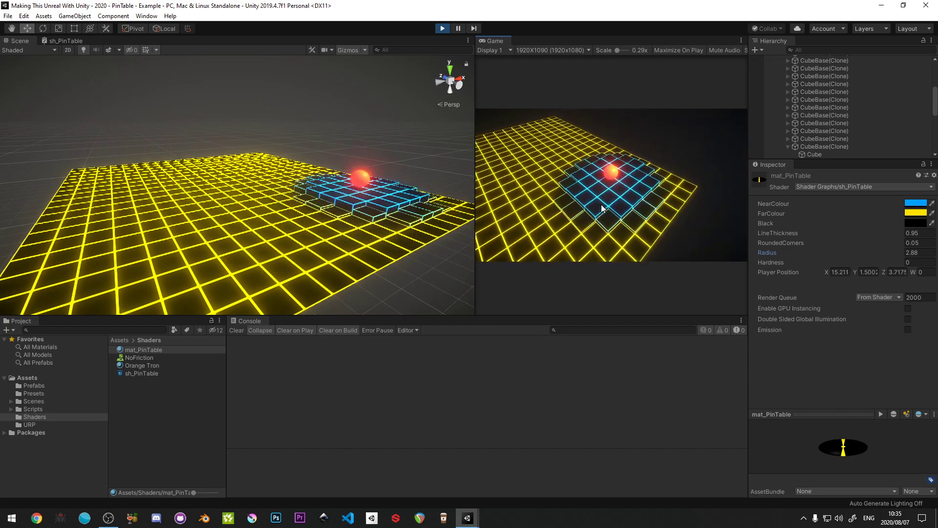
key(w)
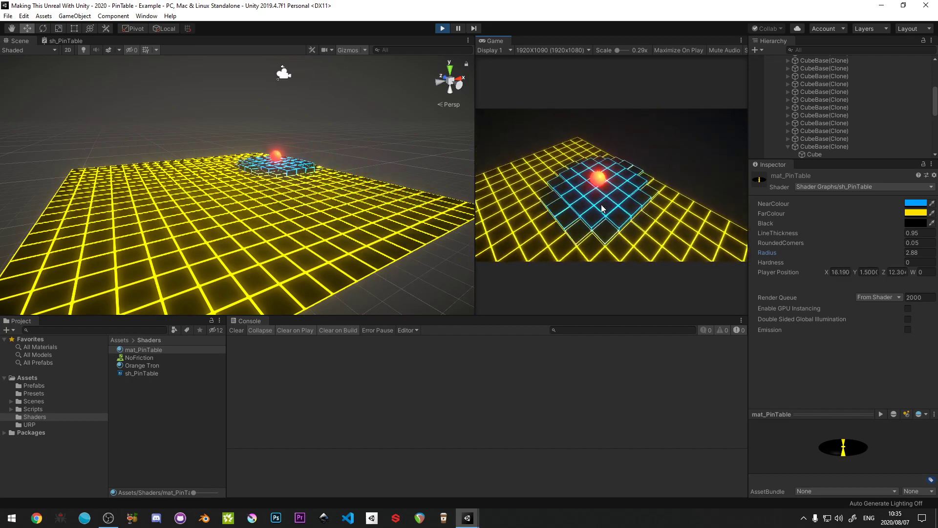
key(a)
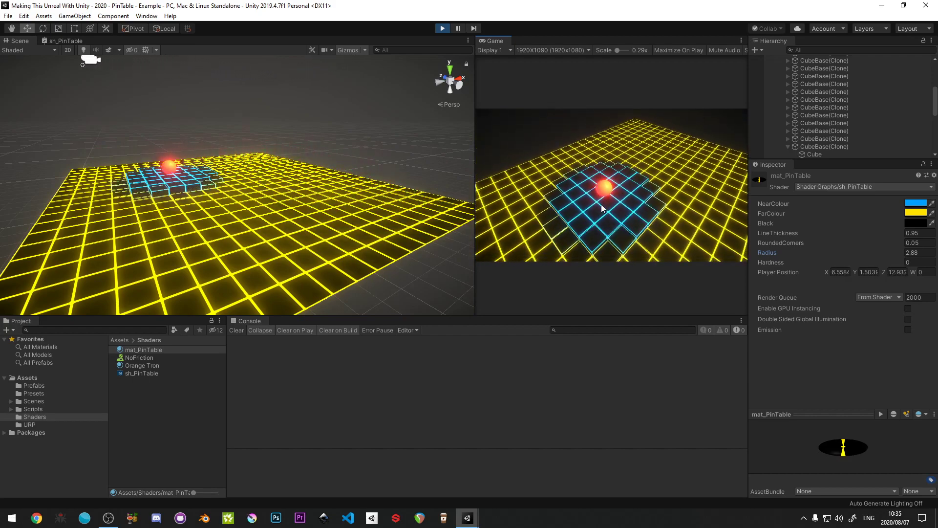
click(442, 27)
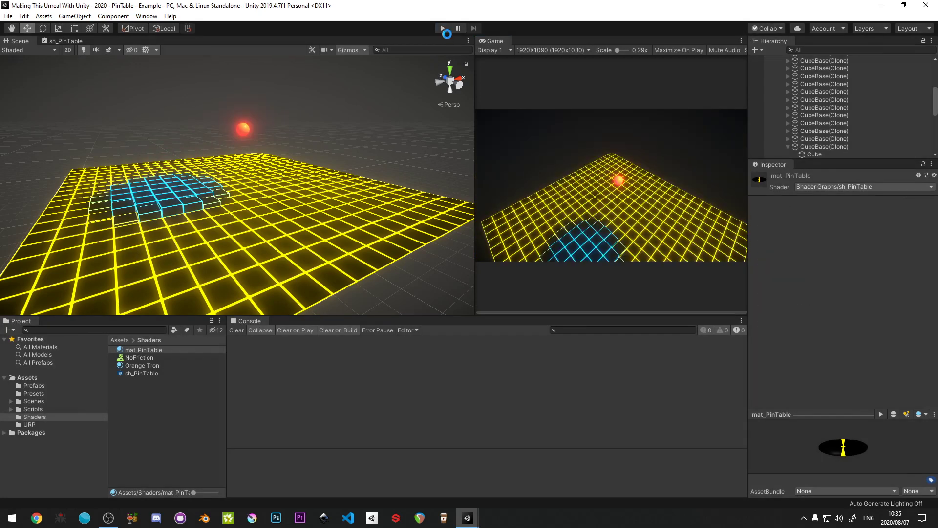